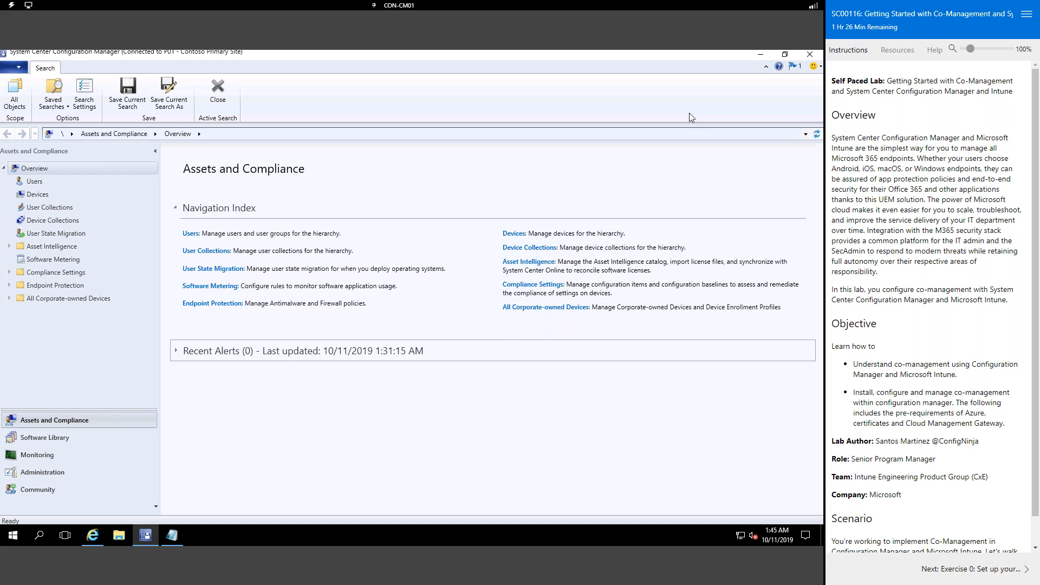
Step: Switch from the Configuration Manager console to the Azure portal browser window
click(93, 536)
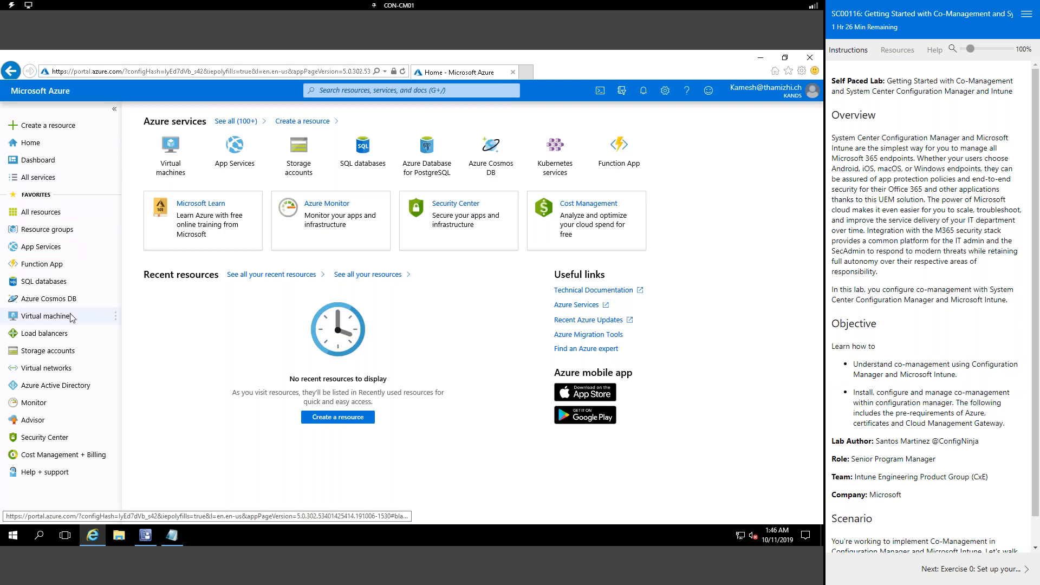
Step: Open the admin user's Licenses page via kands Azure Active Directory > Users
click(78, 388)
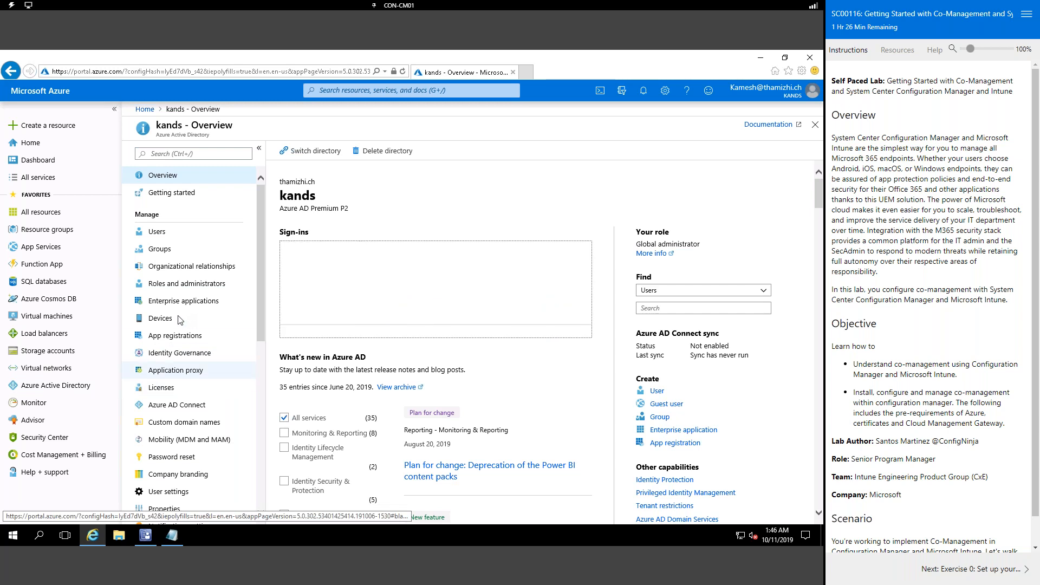
click(162, 233)
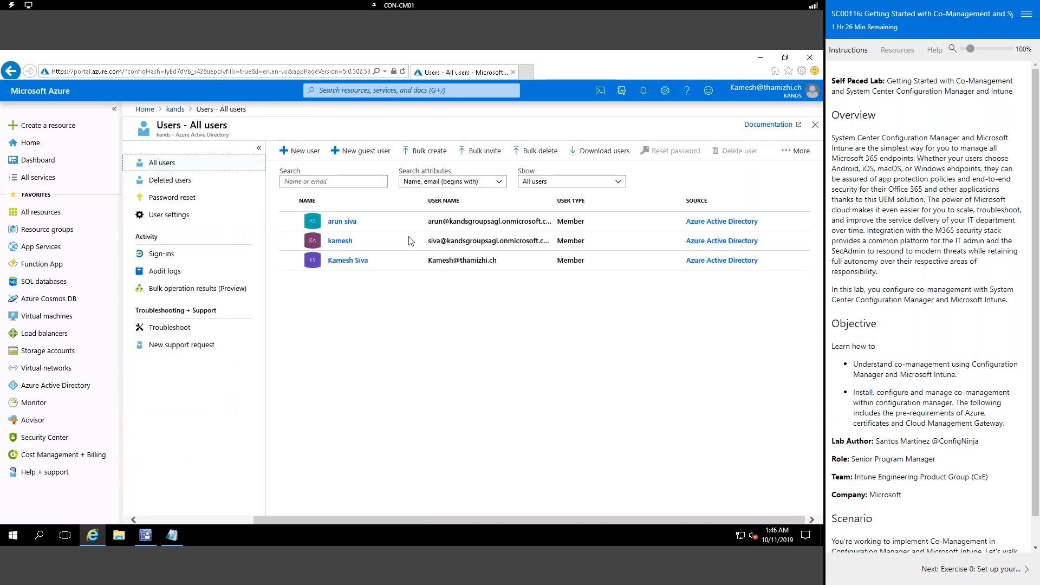
click(347, 261)
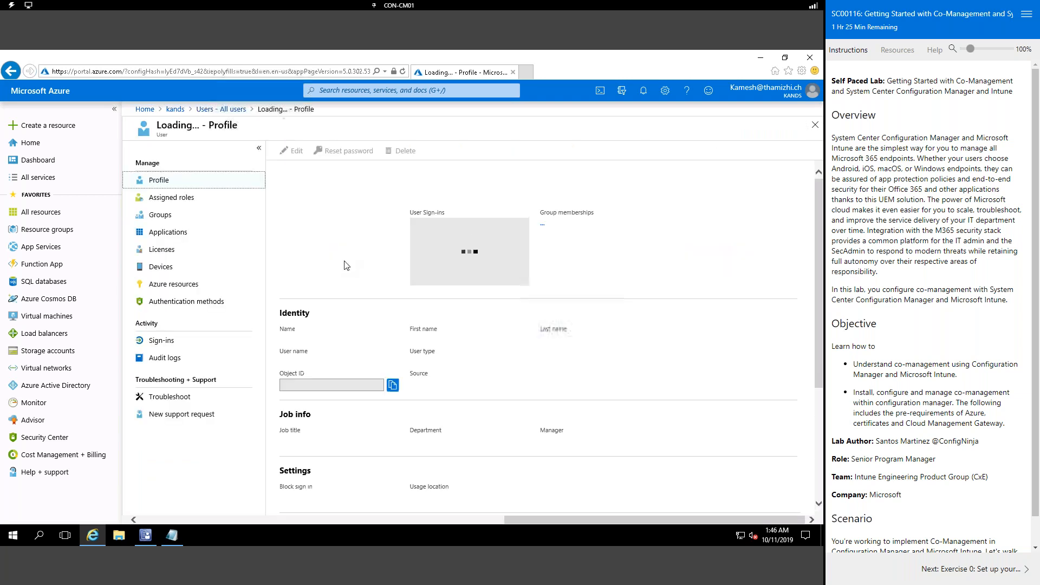
click(169, 251)
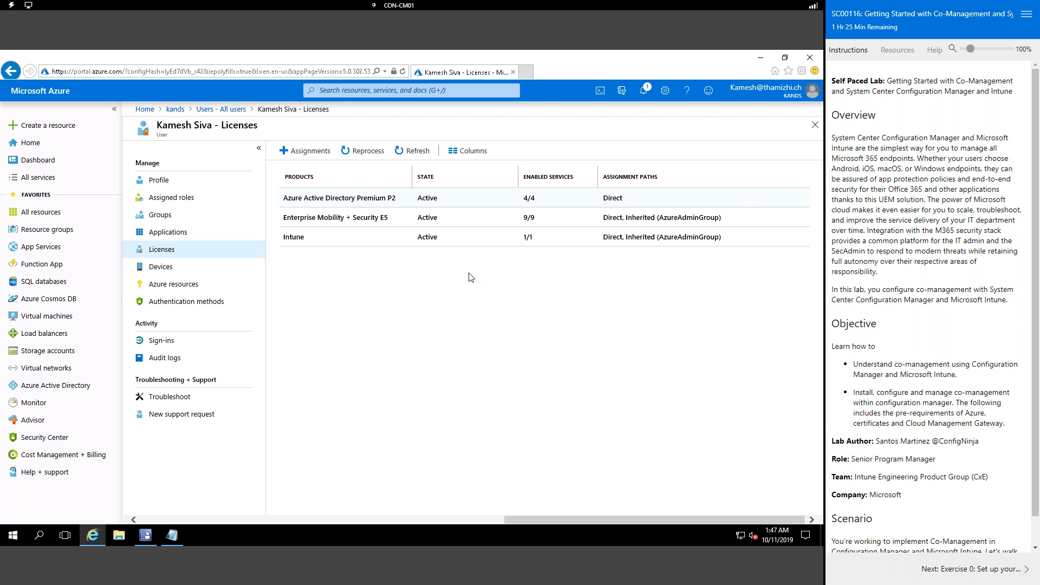
click(410, 11)
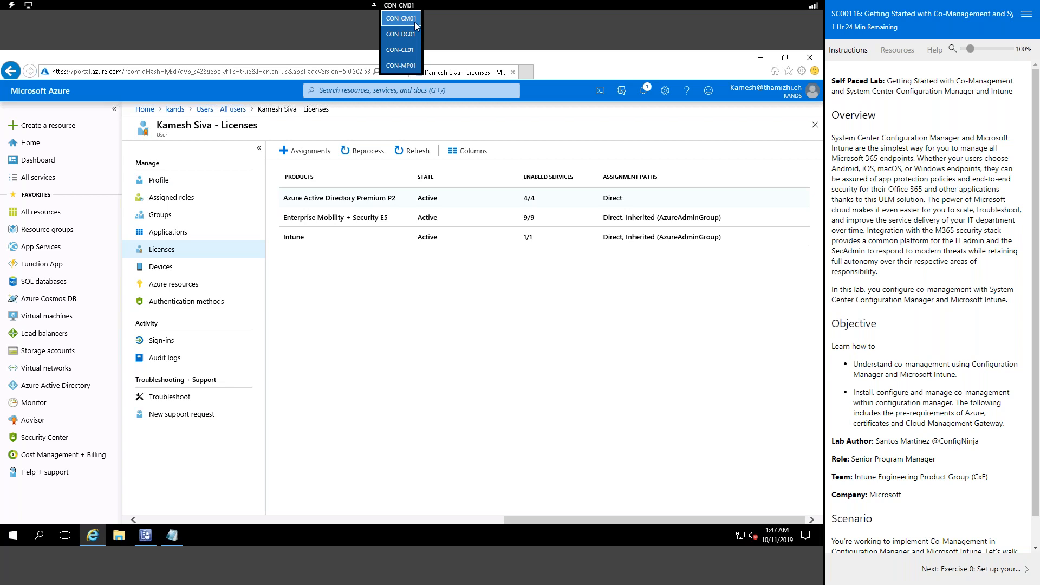
click(595, 294)
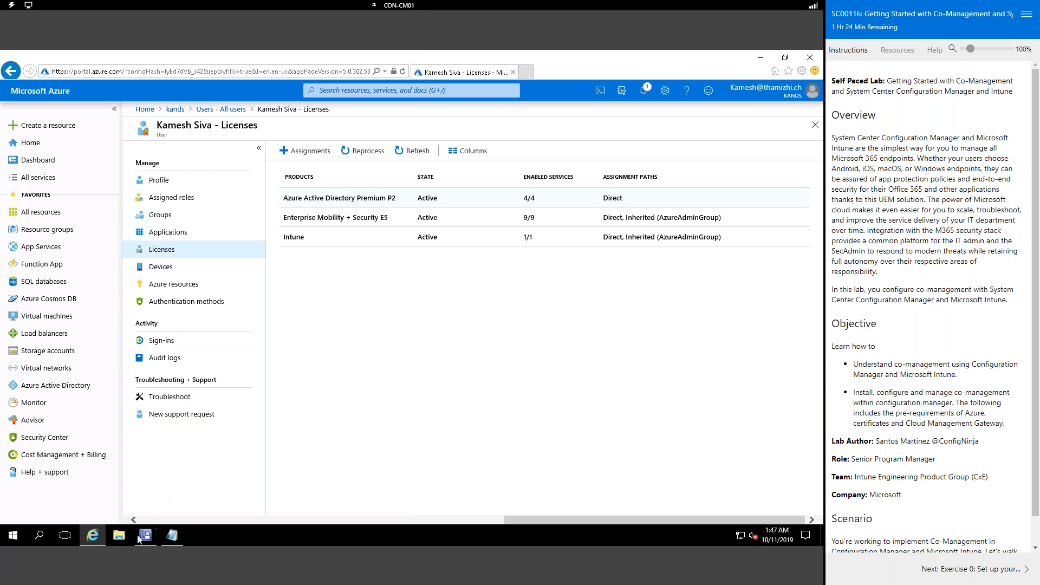
mouse_move(141, 538)
scroll(876, 335, down, 1)
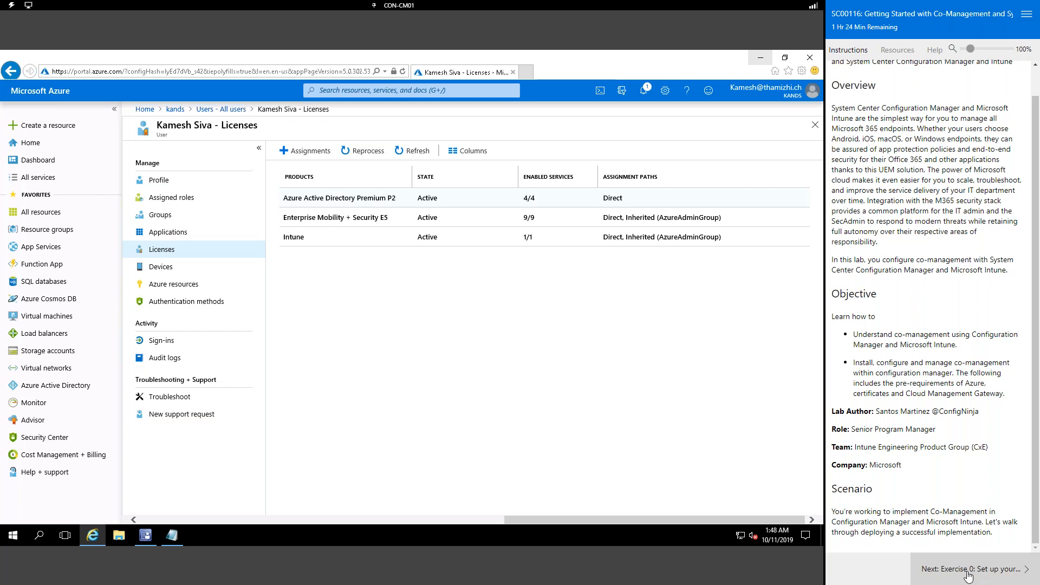
Step: Advance the lab instructions through Exercise 0 to Exercise 1, then restore the Azure portal
click(995, 575)
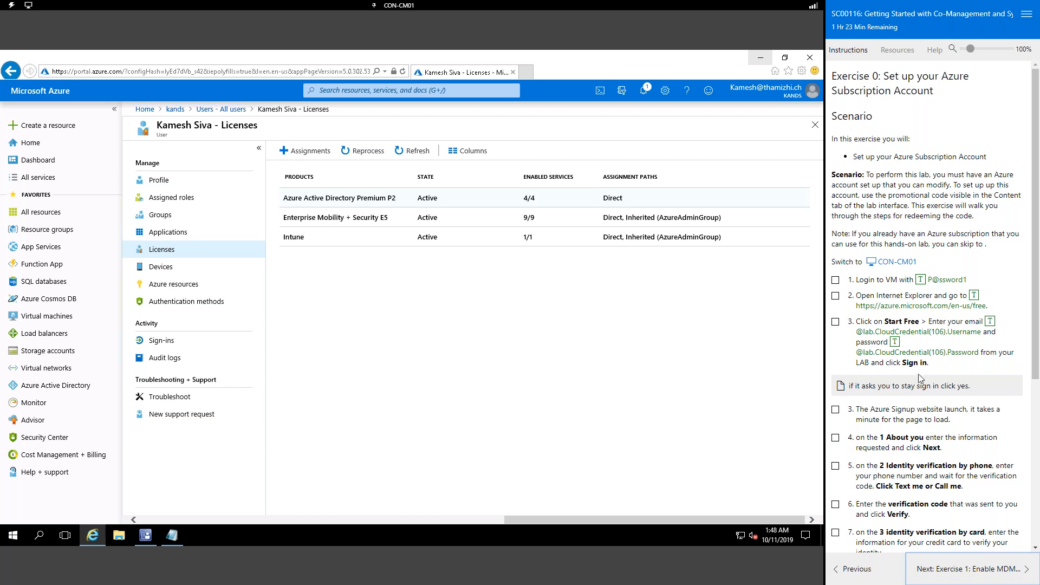
scroll(914, 313, down, 3)
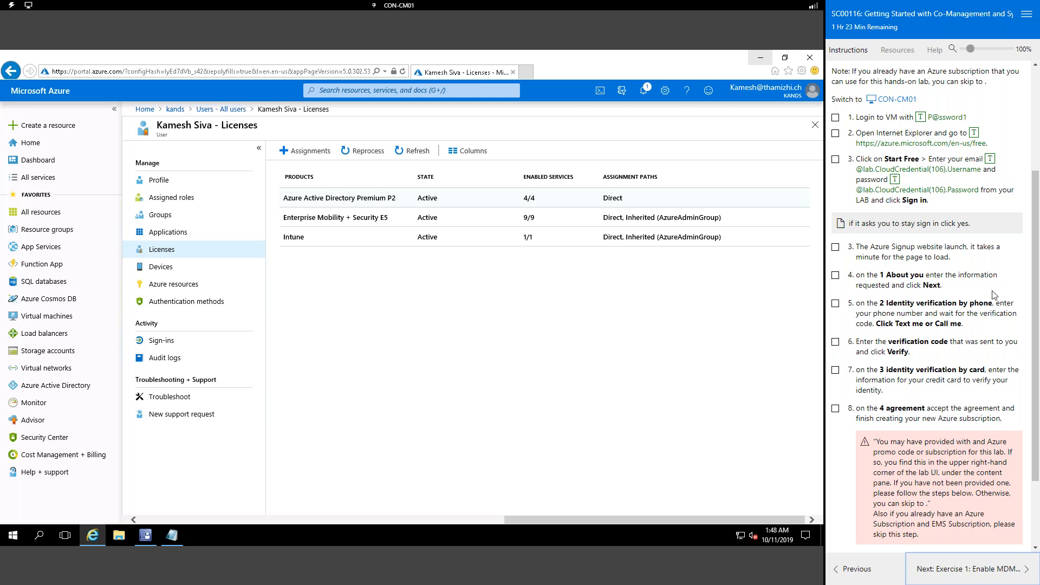
scroll(994, 295, down, 3)
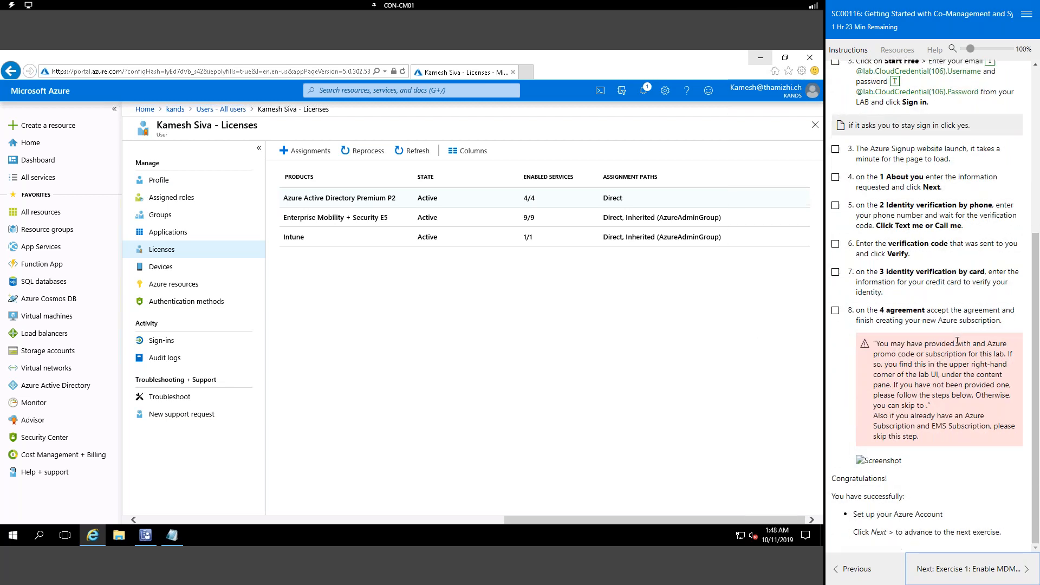
click(760, 57)
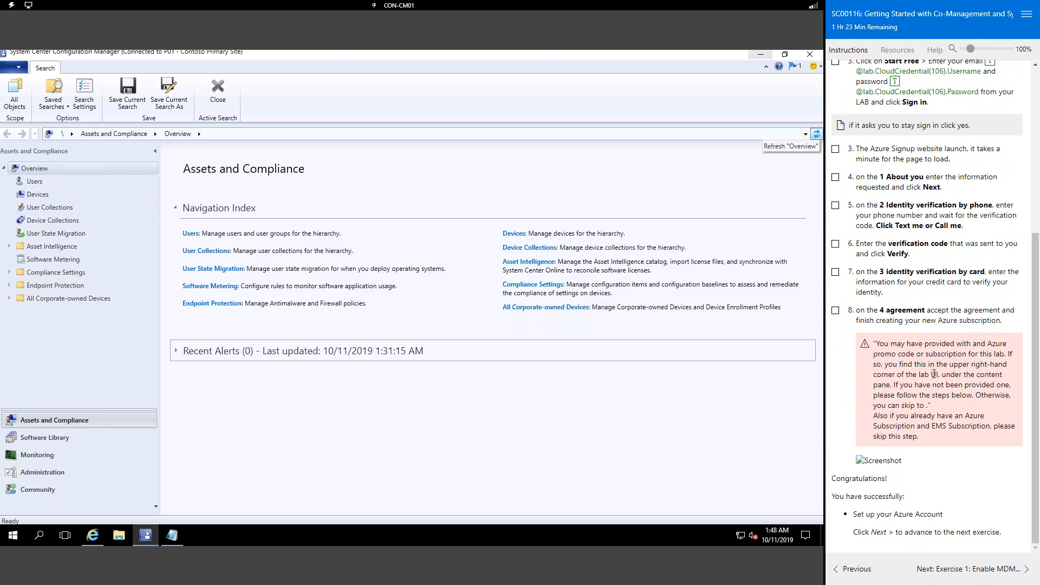
click(968, 575)
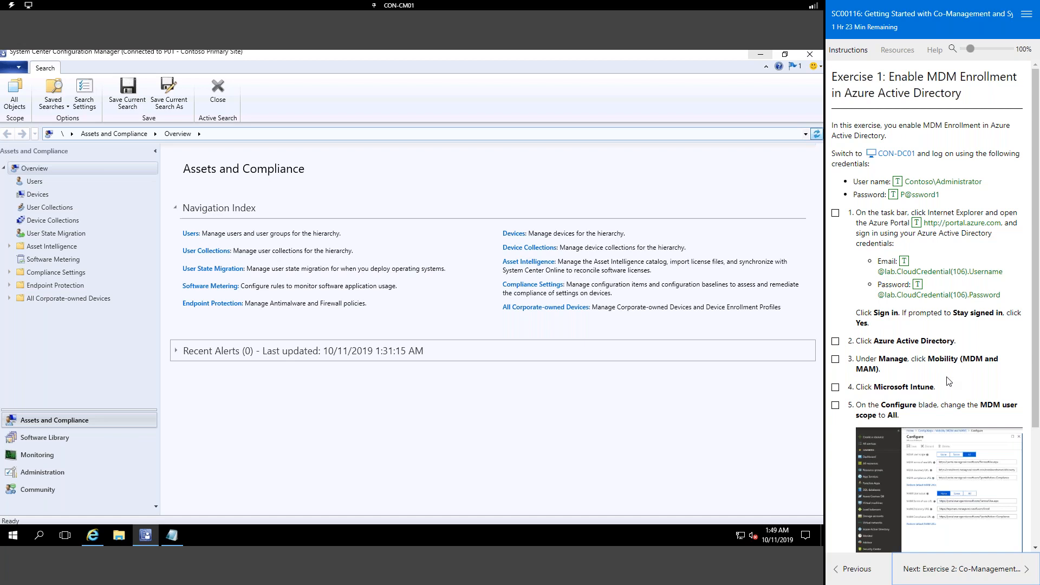
click(92, 535)
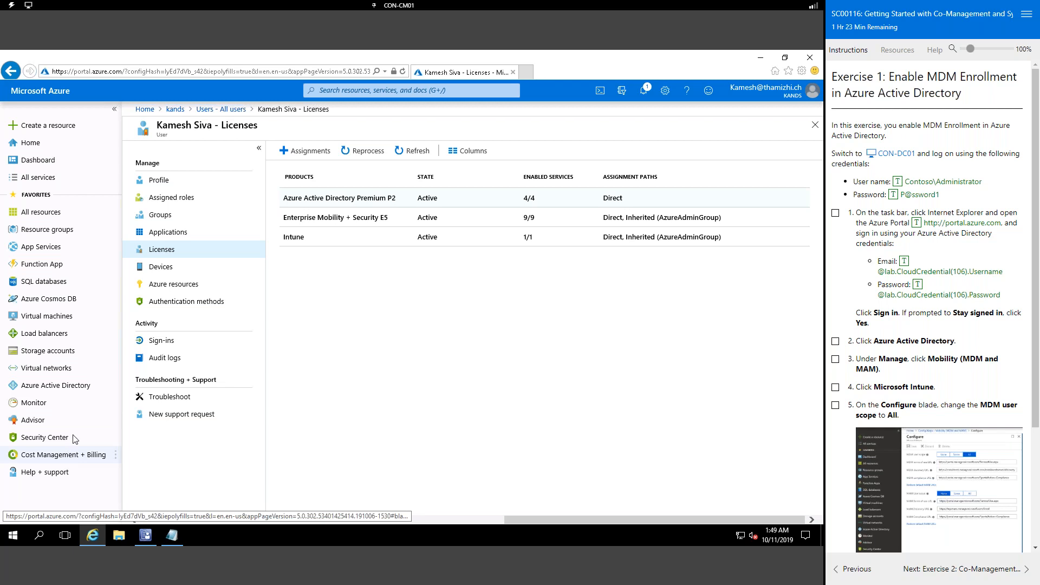
Step: Find Intune in All services, star it as a favourite, and view its overview
click(40, 179)
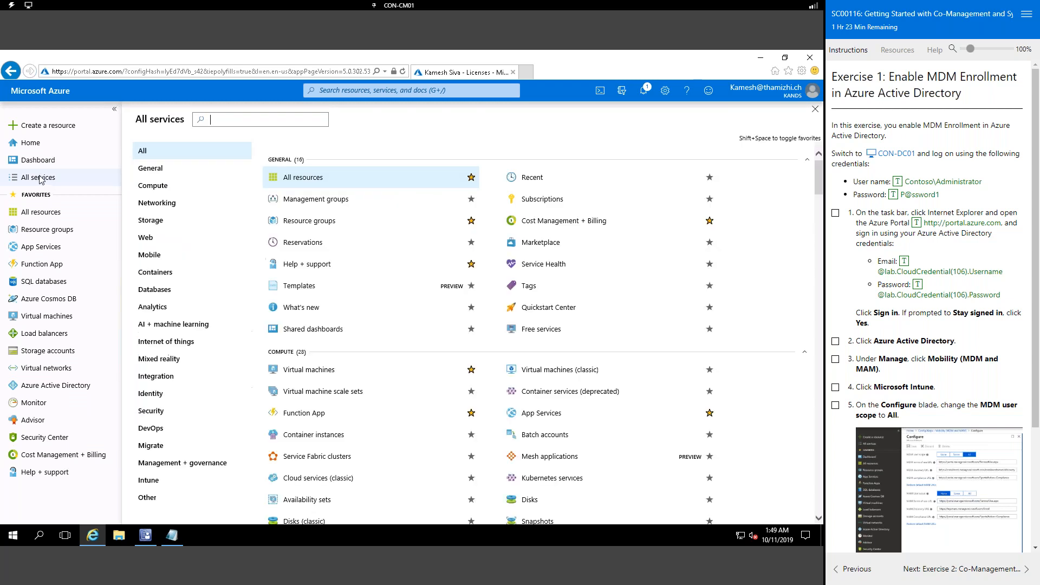
text(intu)
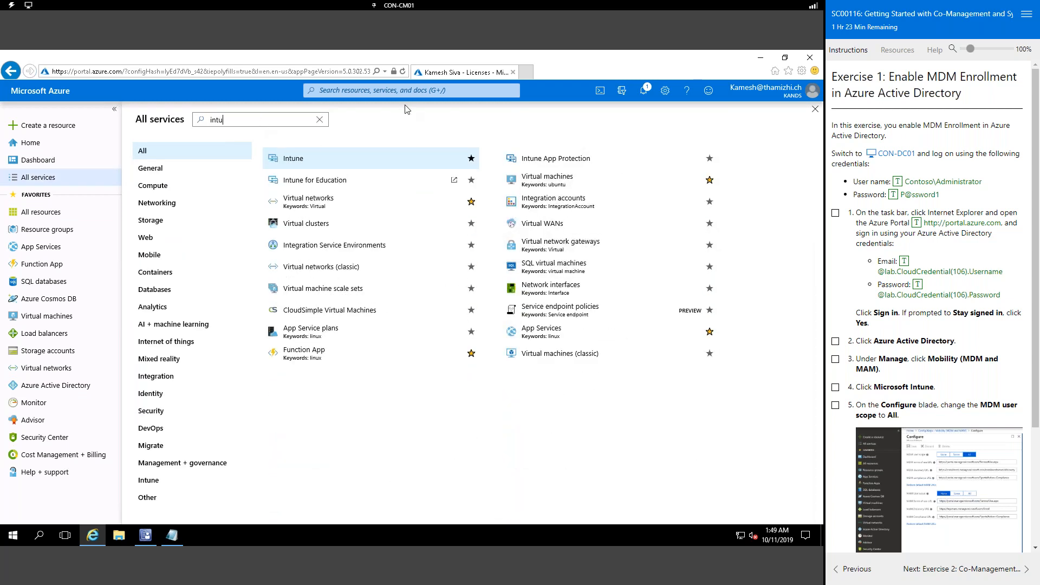
click(470, 158)
click(32, 490)
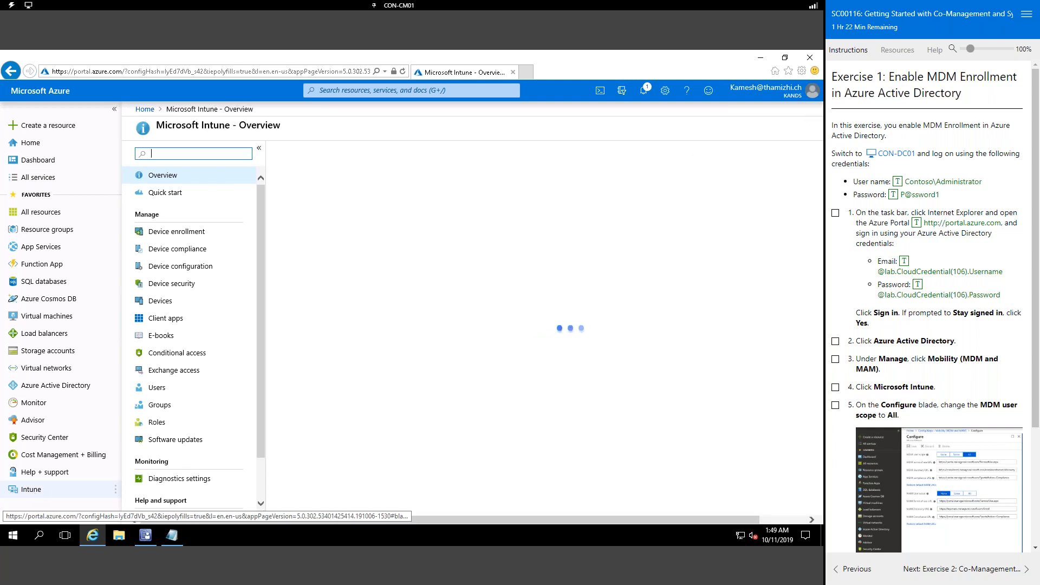
scroll(903, 389, down, 3)
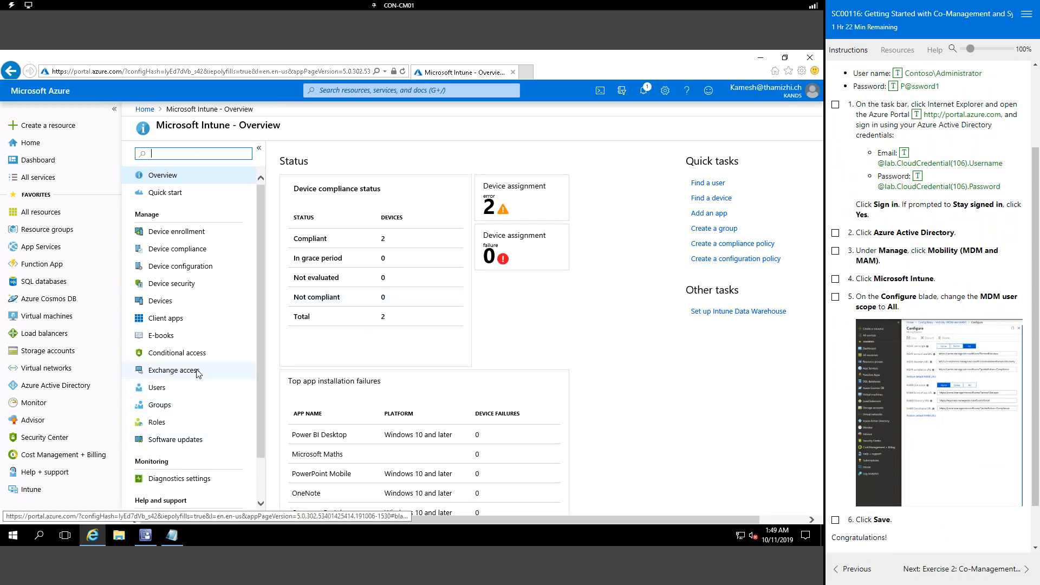
scroll(198, 373, down, 2)
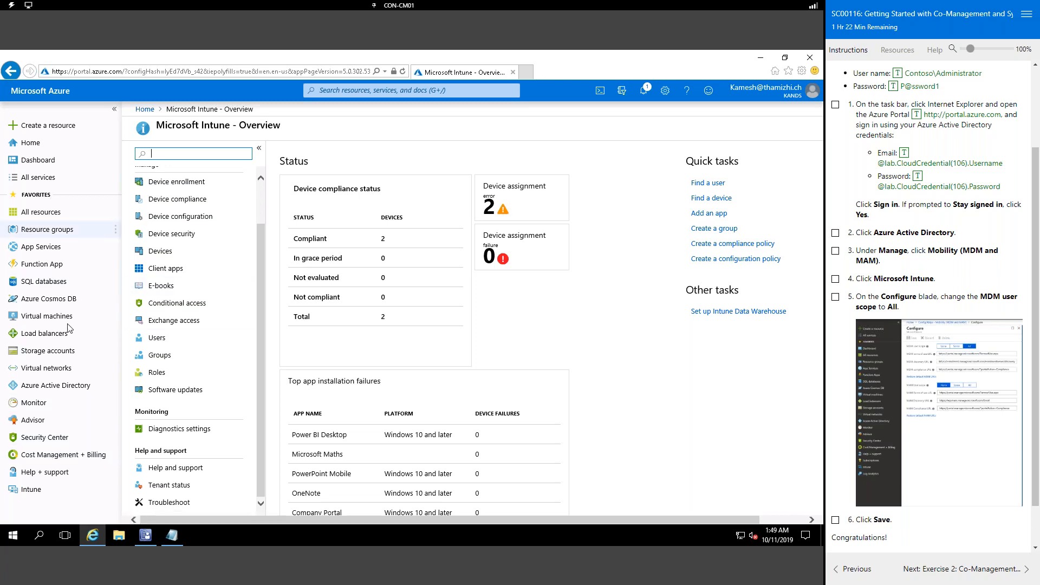
Step: Open the Microsoft Intune configuration under kands Azure Active Directory > Mobility (MDM and MAM)
click(72, 388)
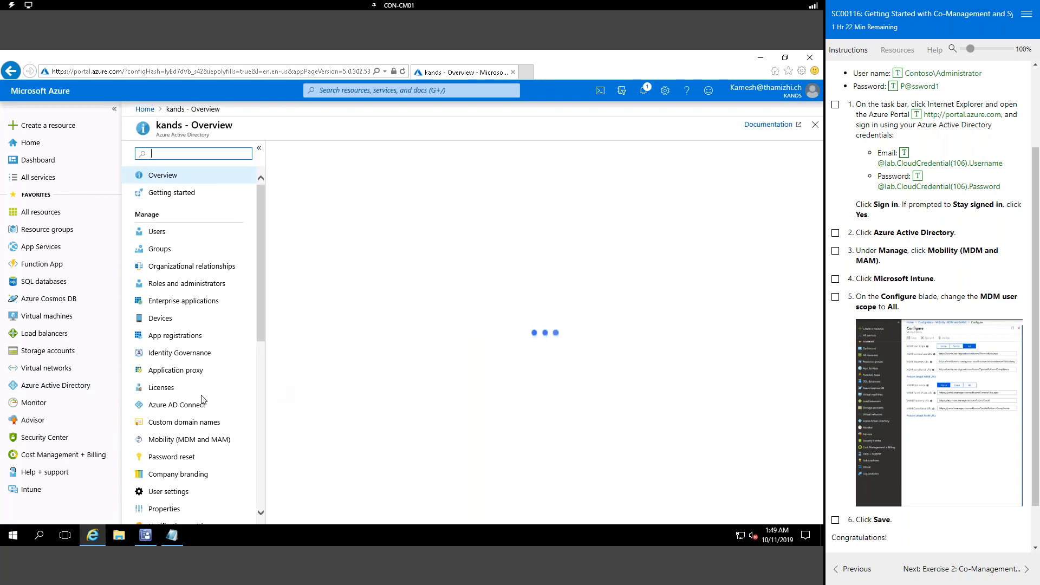
click(205, 442)
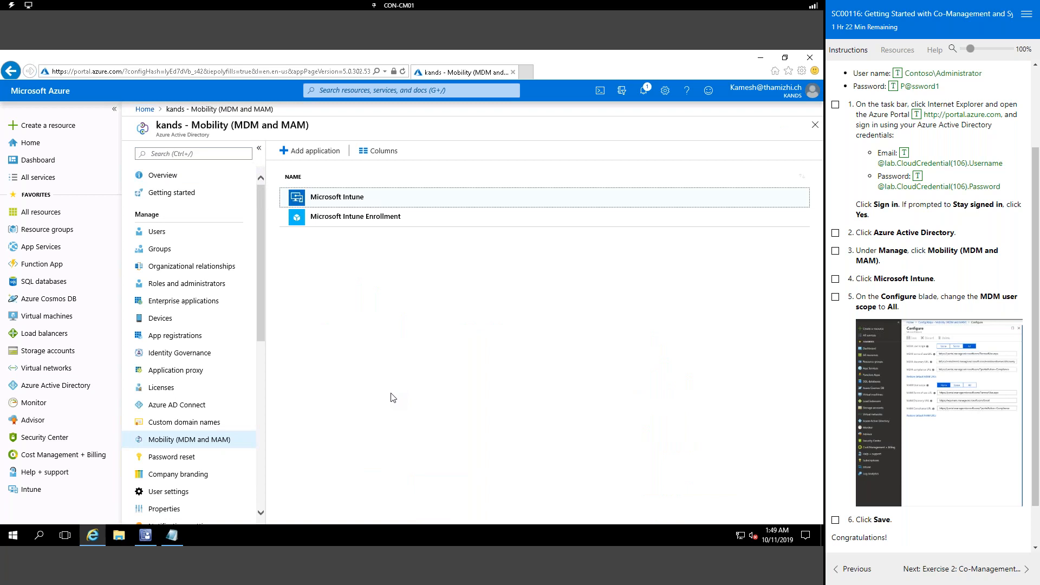
click(347, 200)
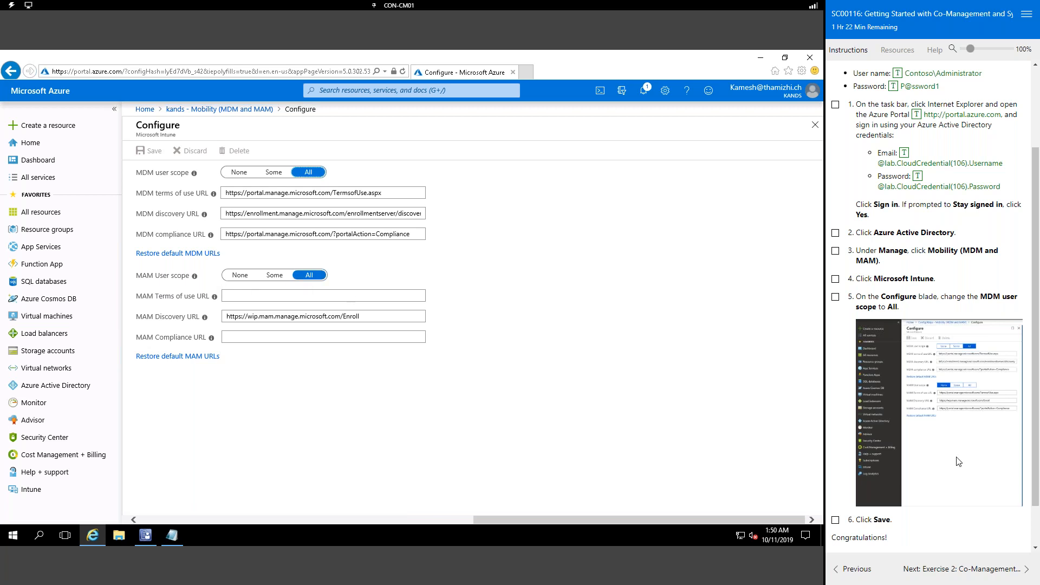
Step: Advance the lab instructions to Exercise 2 and minimize the Azure portal browser
scroll(959, 461, down, 1)
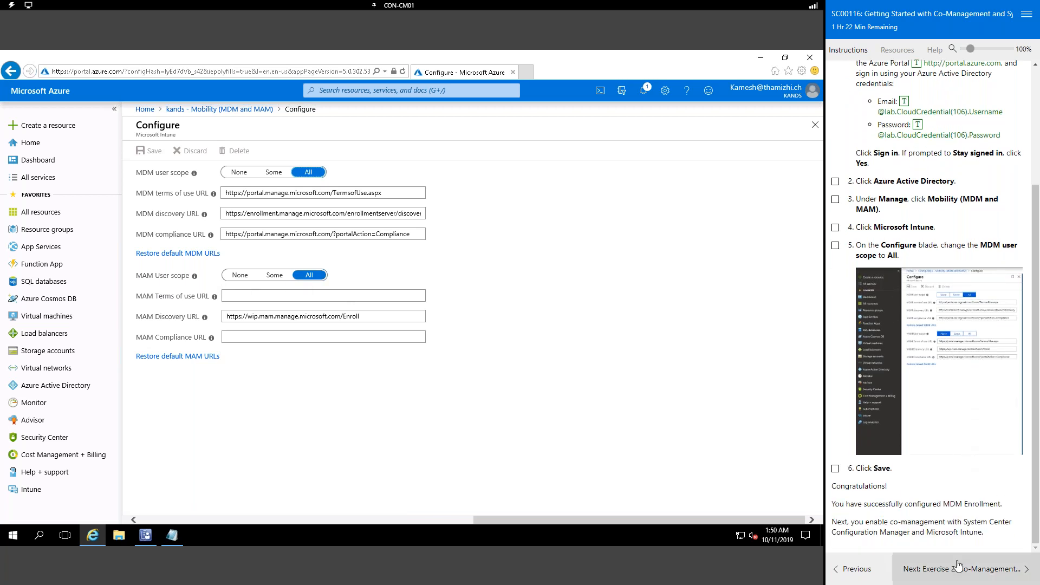
click(969, 571)
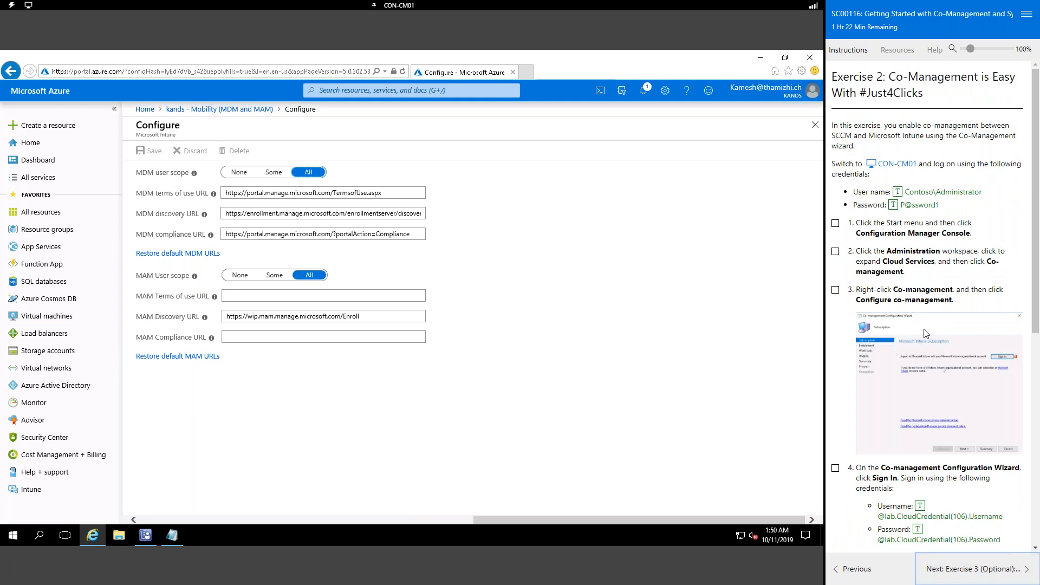
click(761, 59)
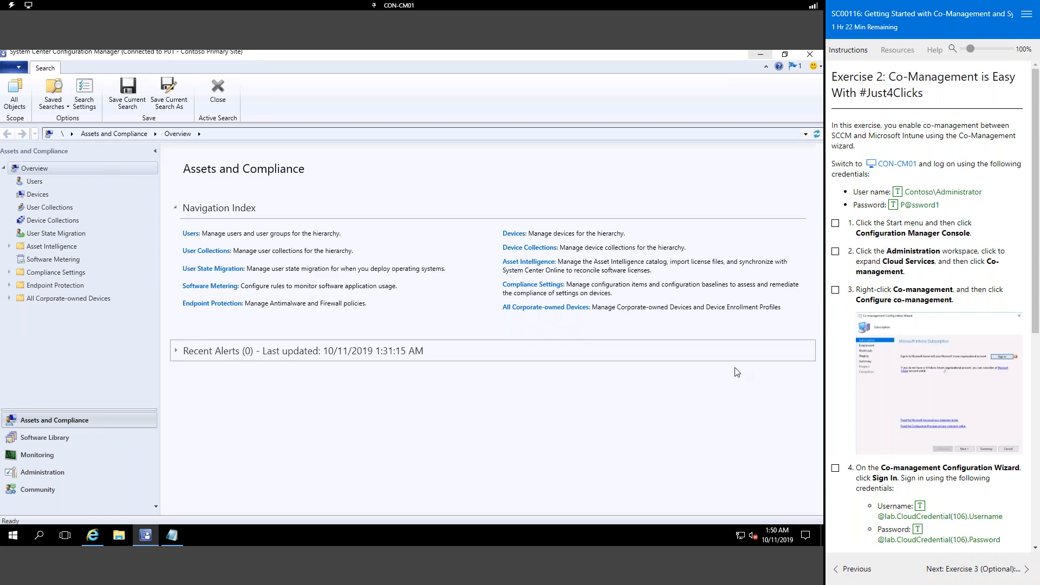
Step: Launch Configure co-management from Administration > Cloud Services > Co-management
click(50, 472)
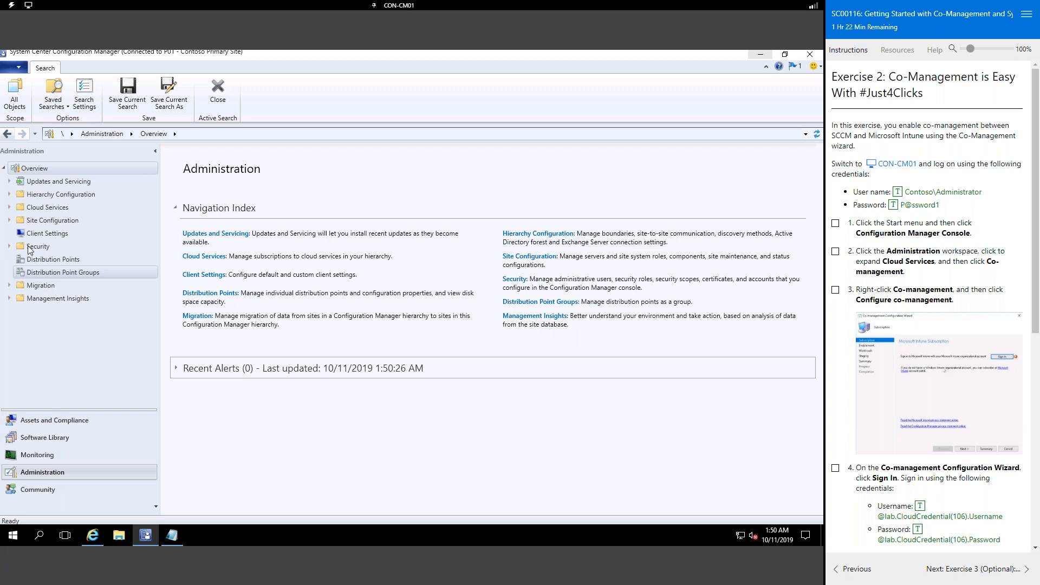
click(9, 207)
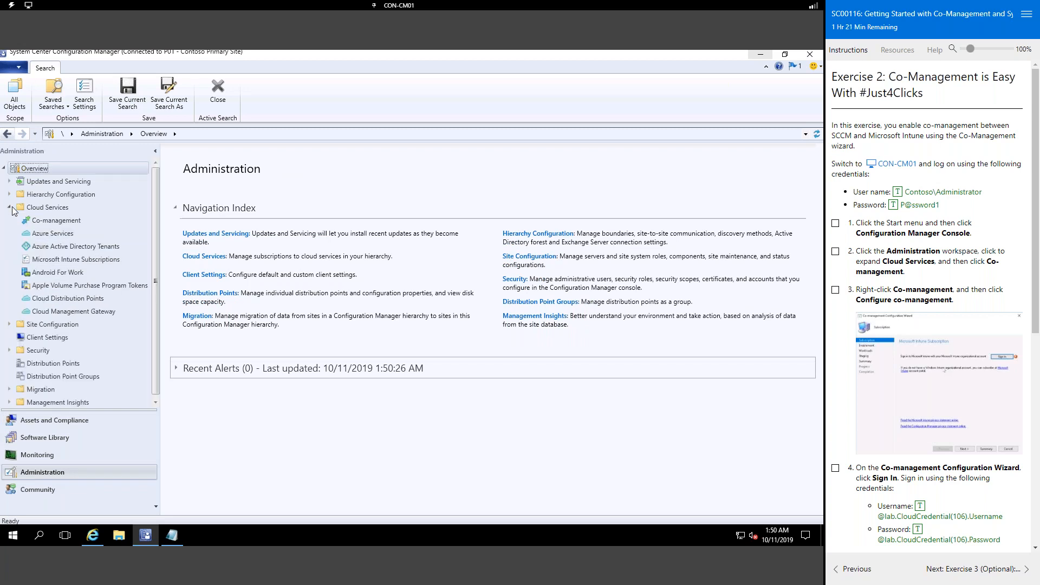
click(56, 221)
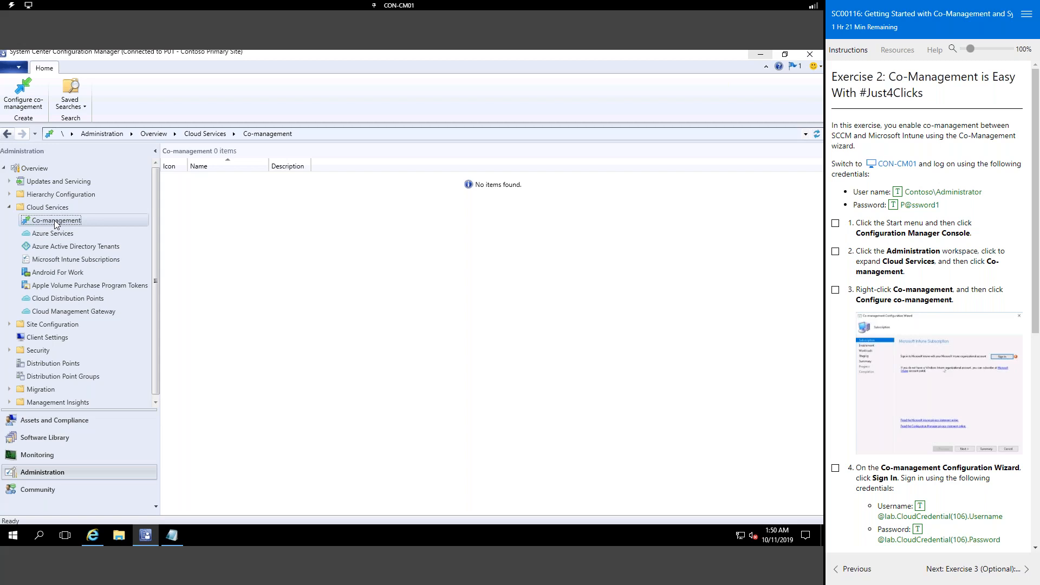
right_click(56, 223)
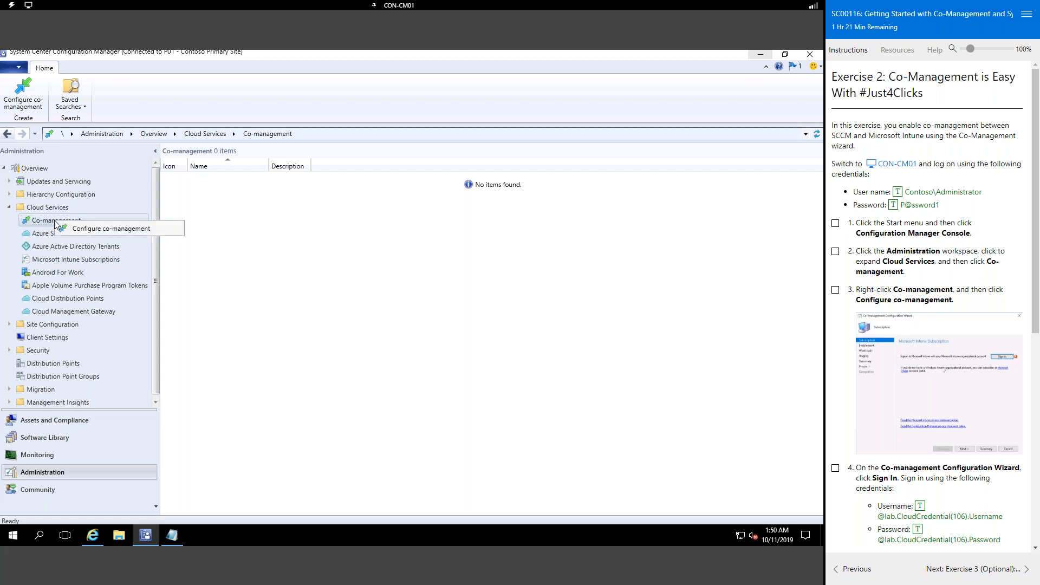
click(82, 229)
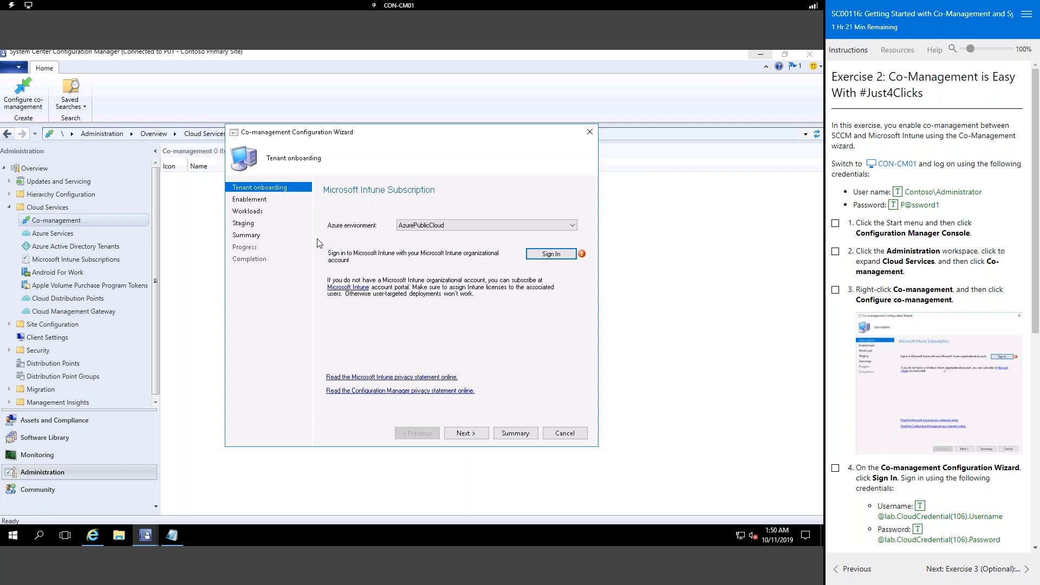
Step: Sign in to the Microsoft Intune subscription with the organizational account and continue
click(550, 254)
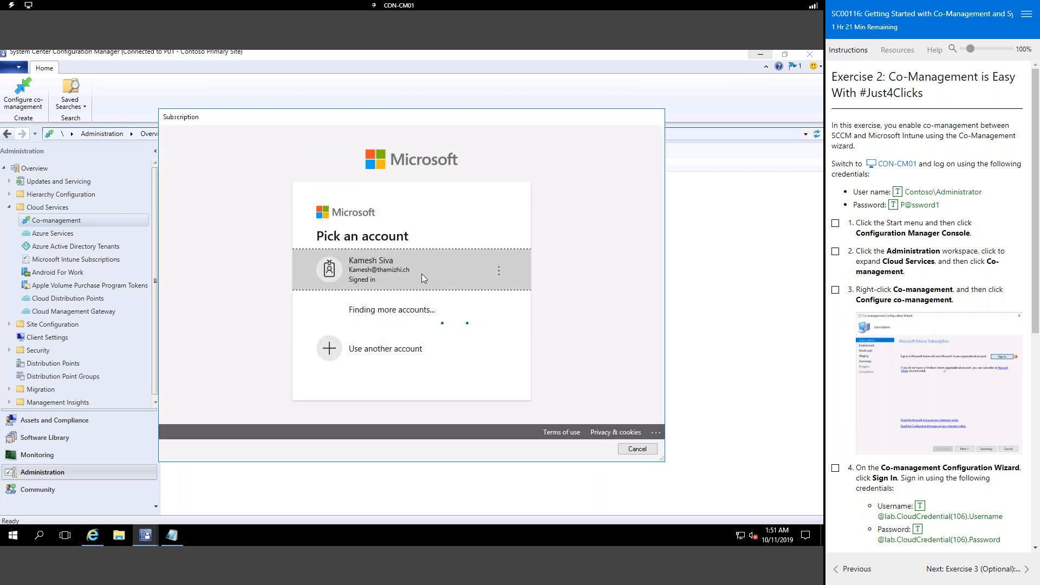
click(460, 290)
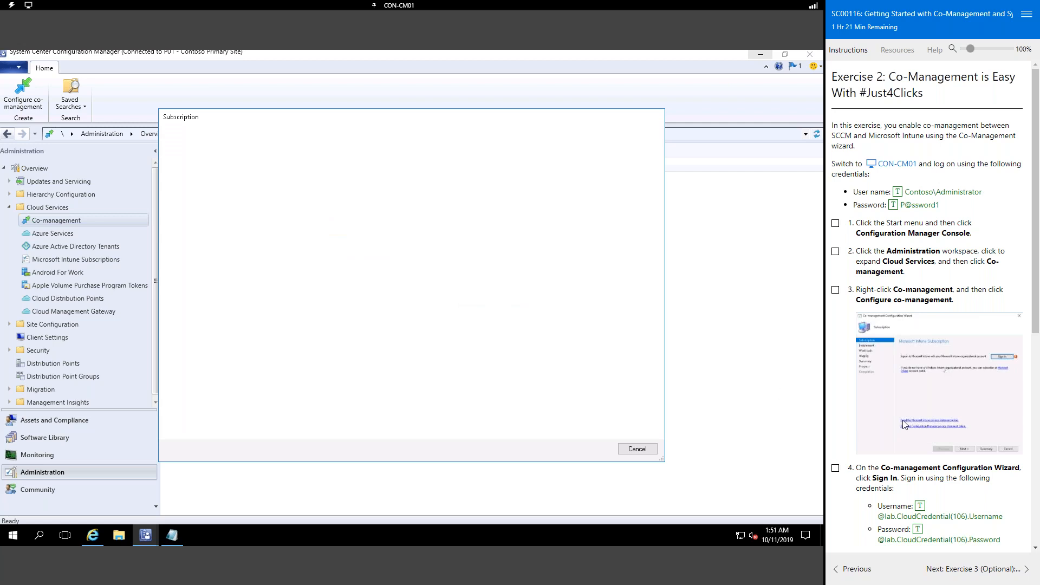
scroll(918, 424, down, 4)
scroll(918, 425, down, 2)
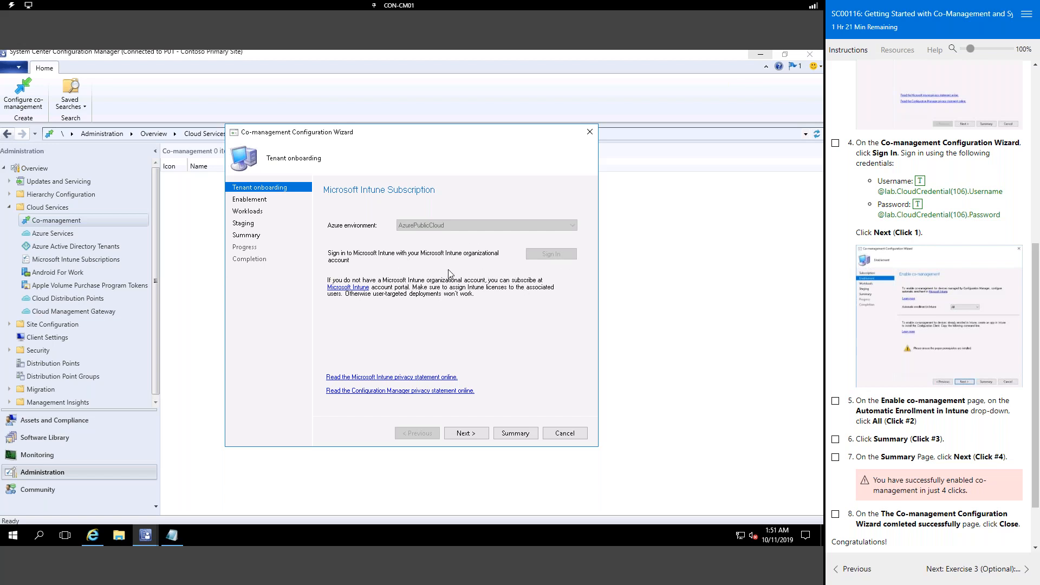
click(466, 433)
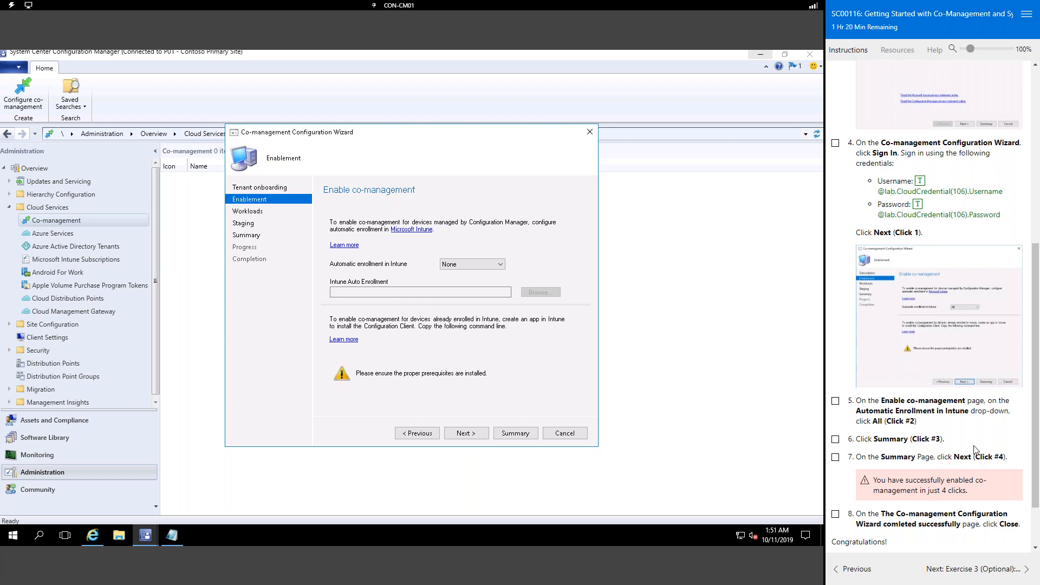
Step: Set Automatic enrollment in Intune to All and move on to Configure Workloads
click(494, 269)
click(495, 269)
scroll(993, 418, down, 2)
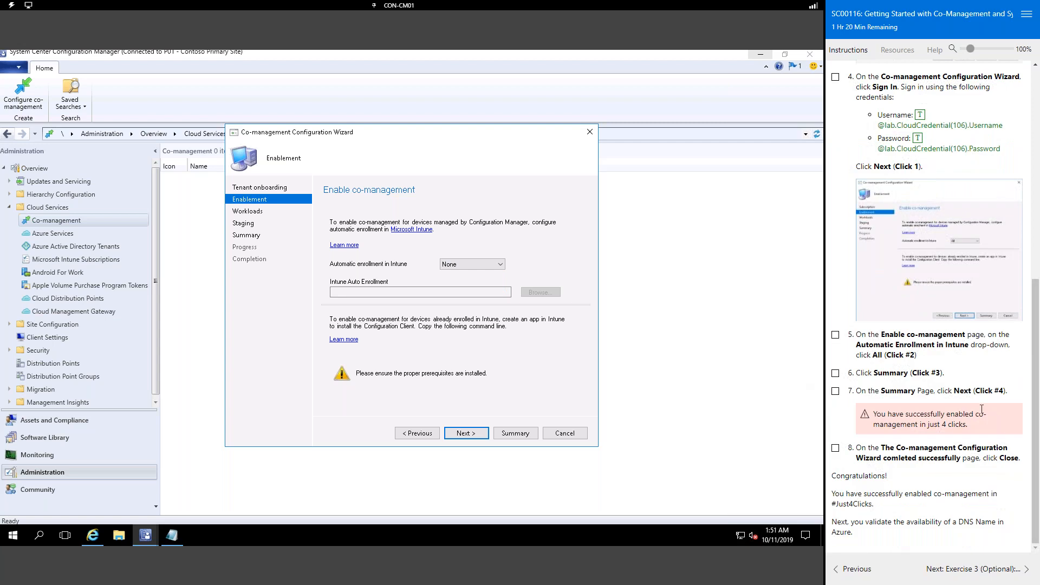
click(471, 265)
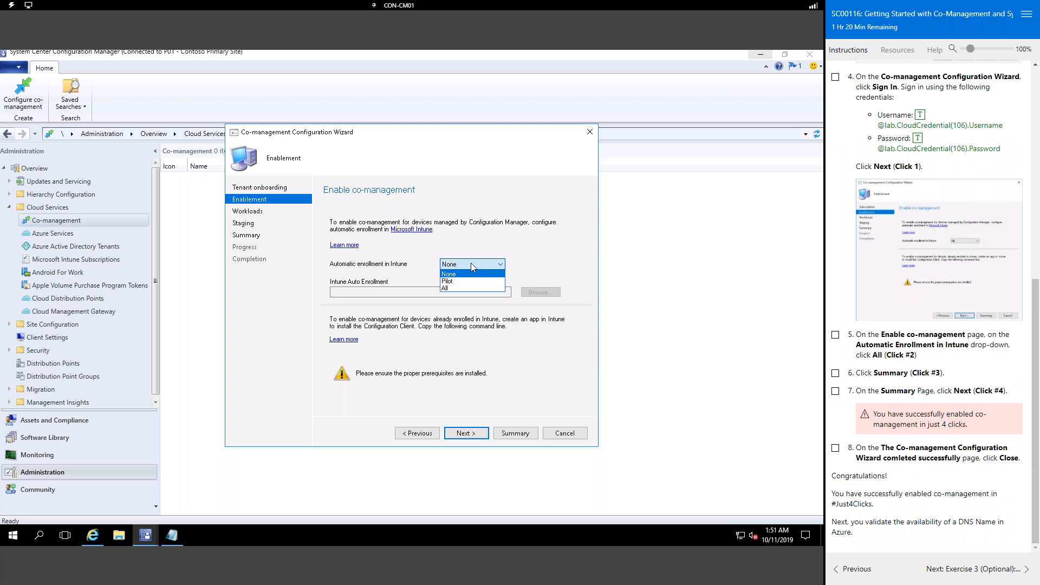
click(458, 288)
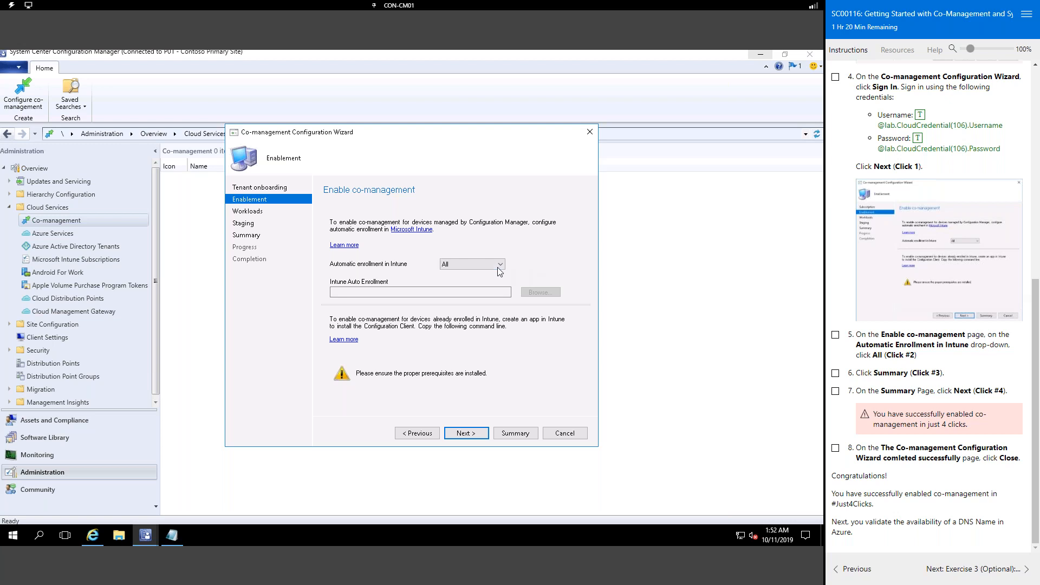
click(467, 434)
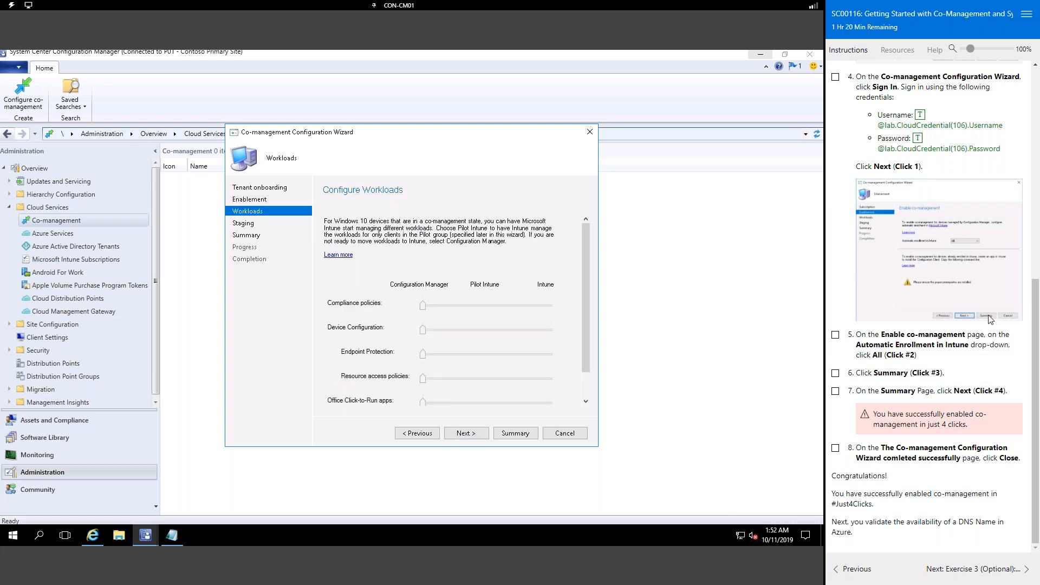
Step: Glance at Exercise 3 in the lab instructions, then return to Exercise 2's co-management steps
click(984, 571)
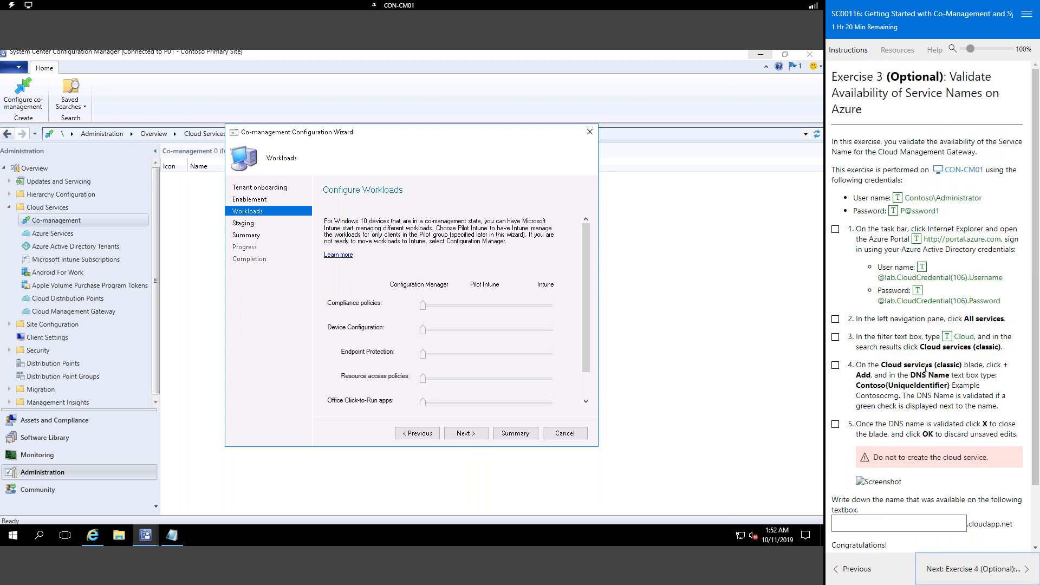
scroll(539, 376, down, 1)
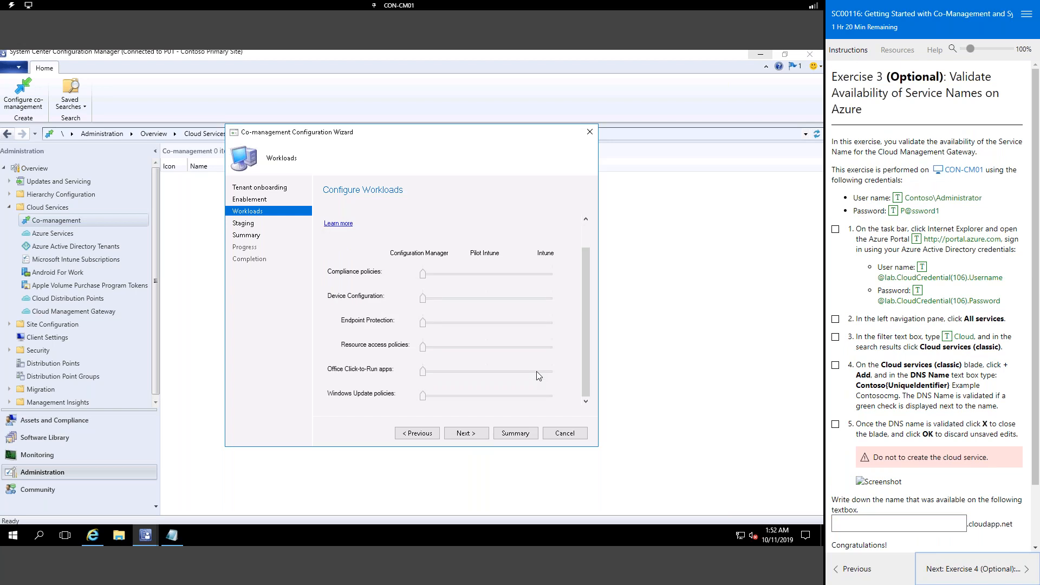
scroll(539, 376, up, 1)
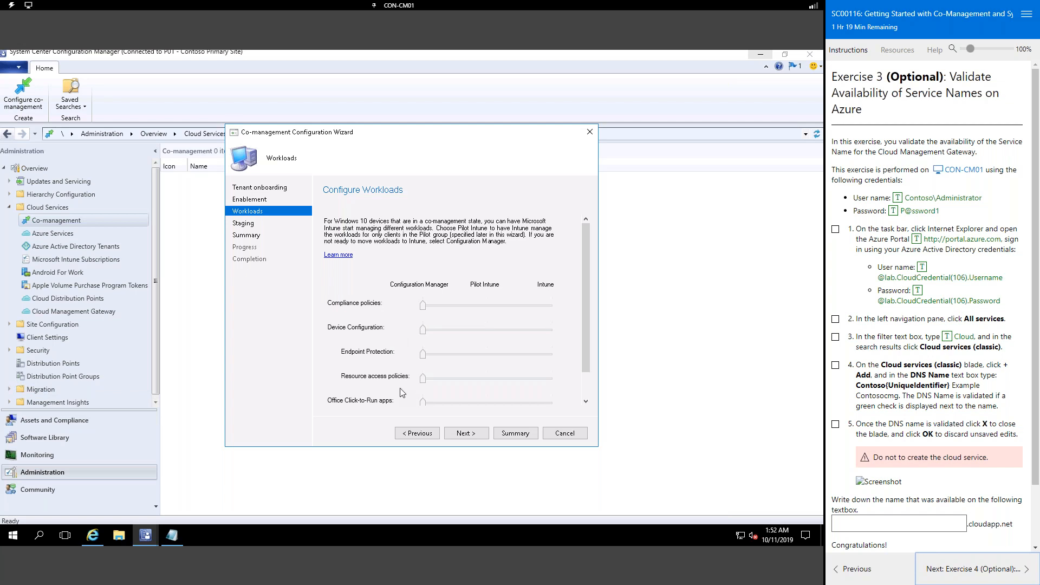
scroll(392, 369, down, 1)
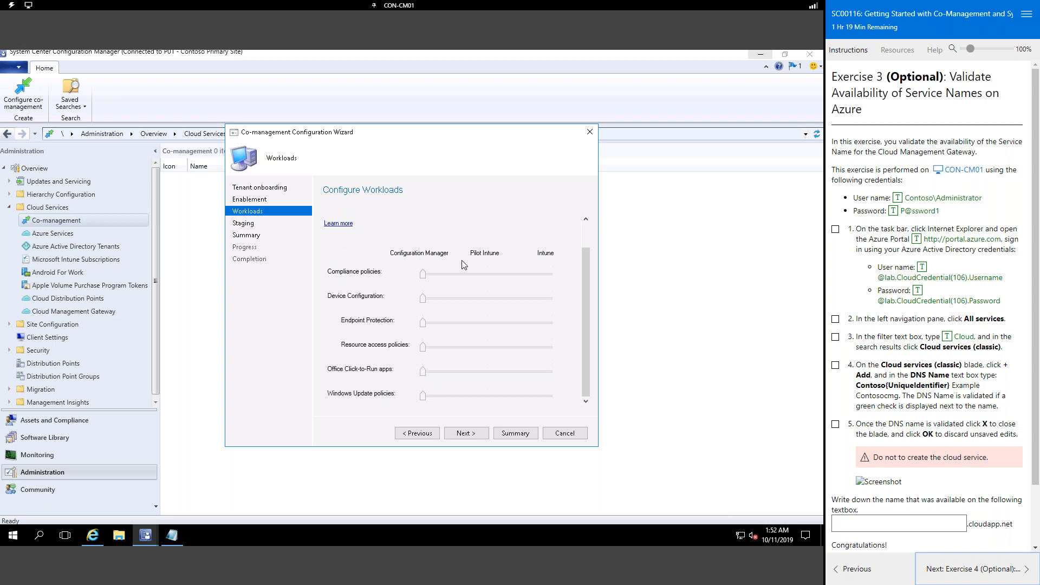
click(855, 568)
scroll(916, 394, down, 2)
scroll(915, 394, down, 5)
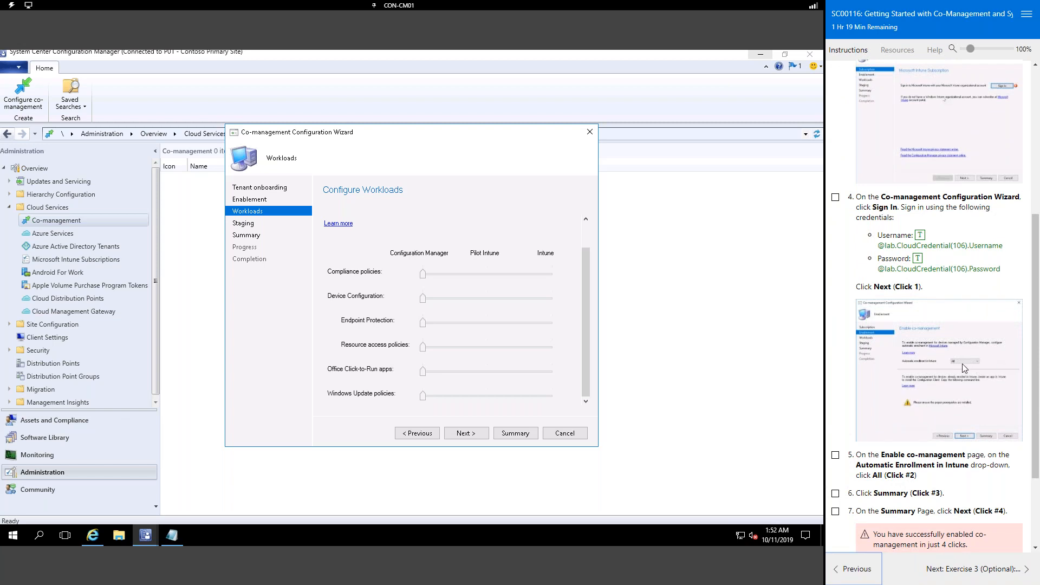
Step: Return to the Enablement step and keep automatic enrollment in Intune set to All
click(416, 434)
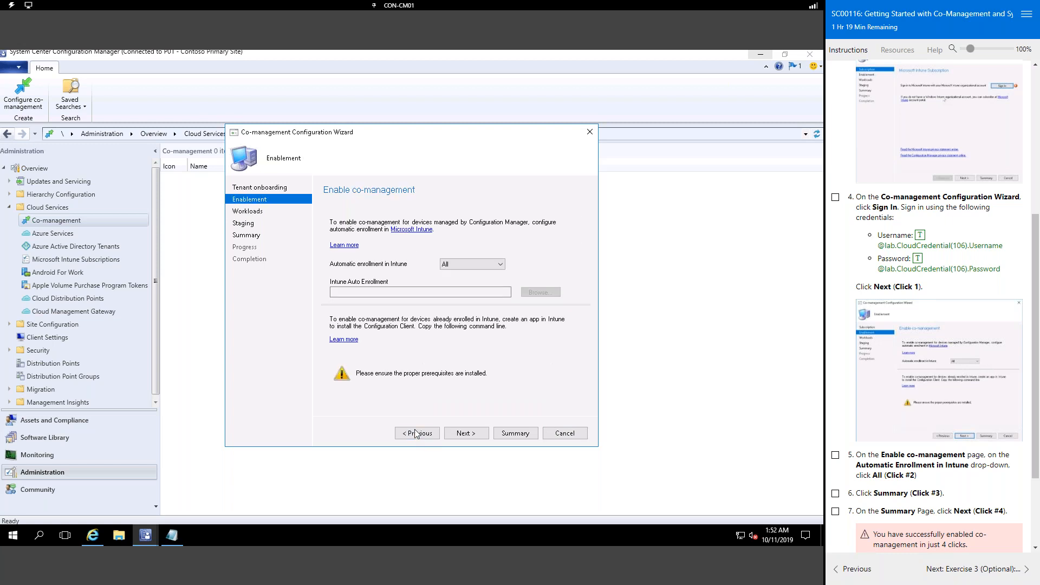
click(483, 267)
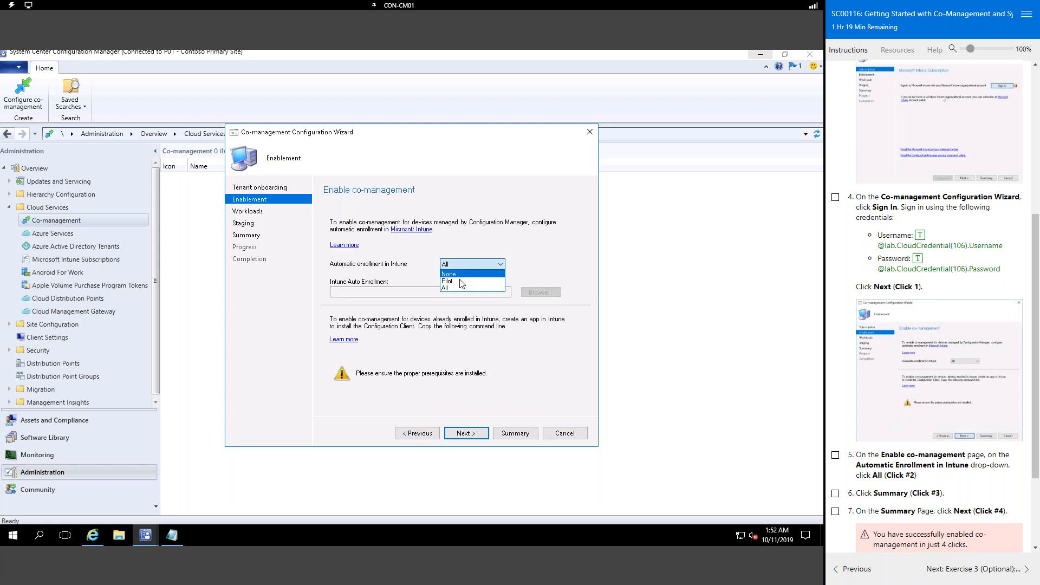
click(461, 282)
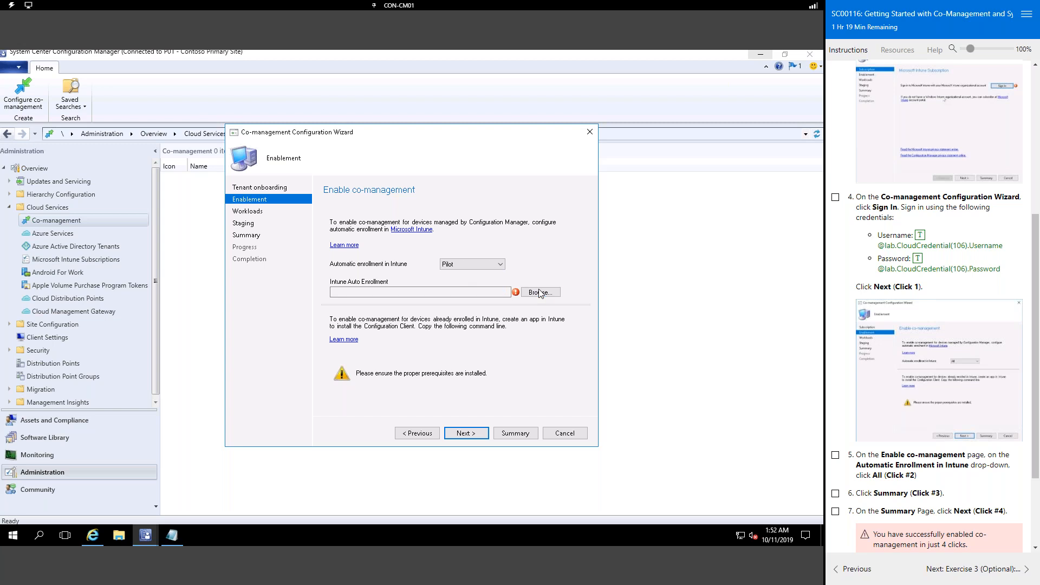
click(493, 268)
click(453, 288)
Step: Apply the settings through Workloads, Staging and Summary, close the wizard, and show Exercise 3
click(464, 435)
click(465, 437)
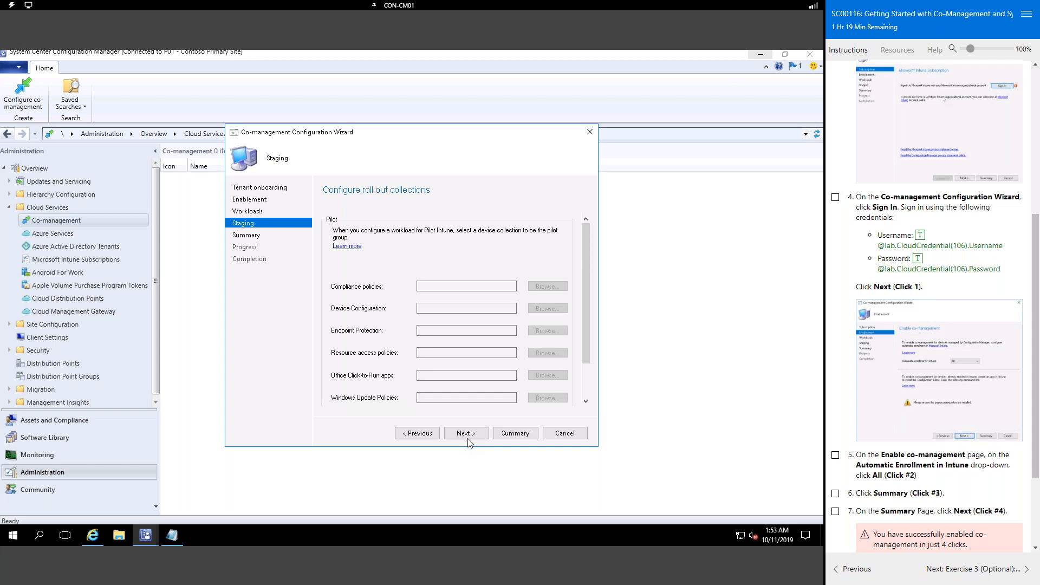
click(466, 437)
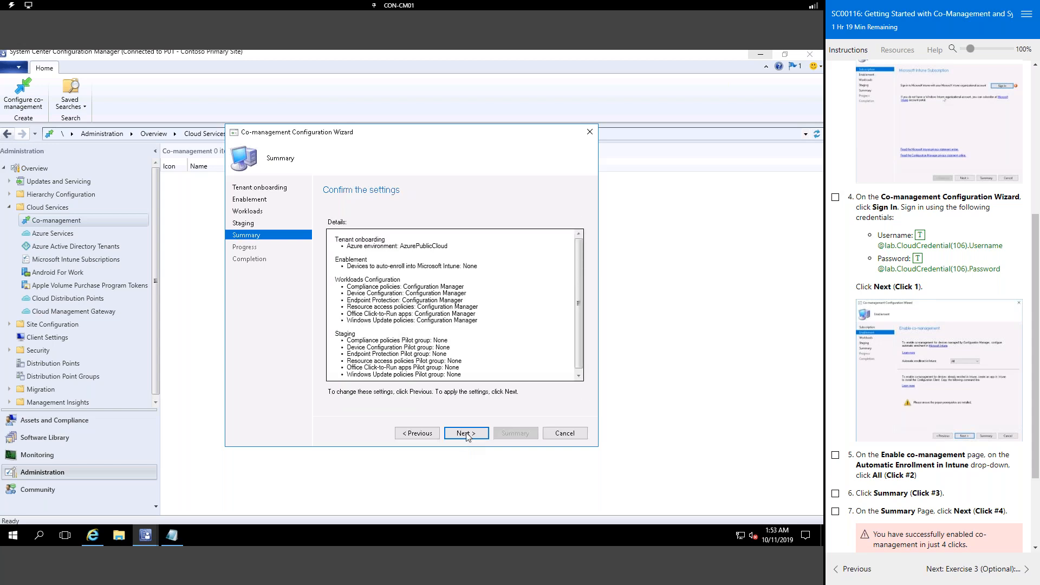
click(466, 436)
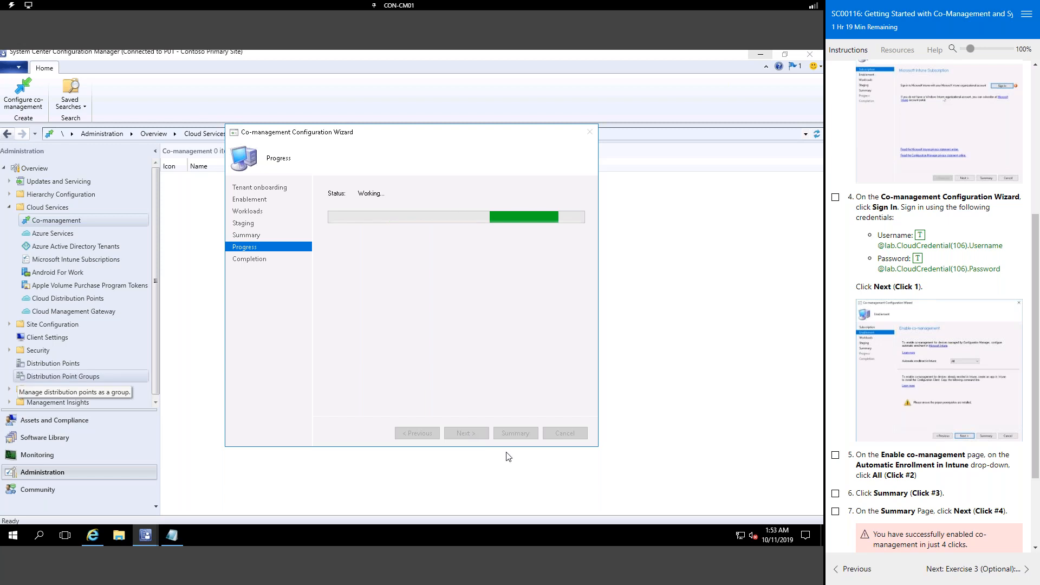
scroll(931, 303, down, 3)
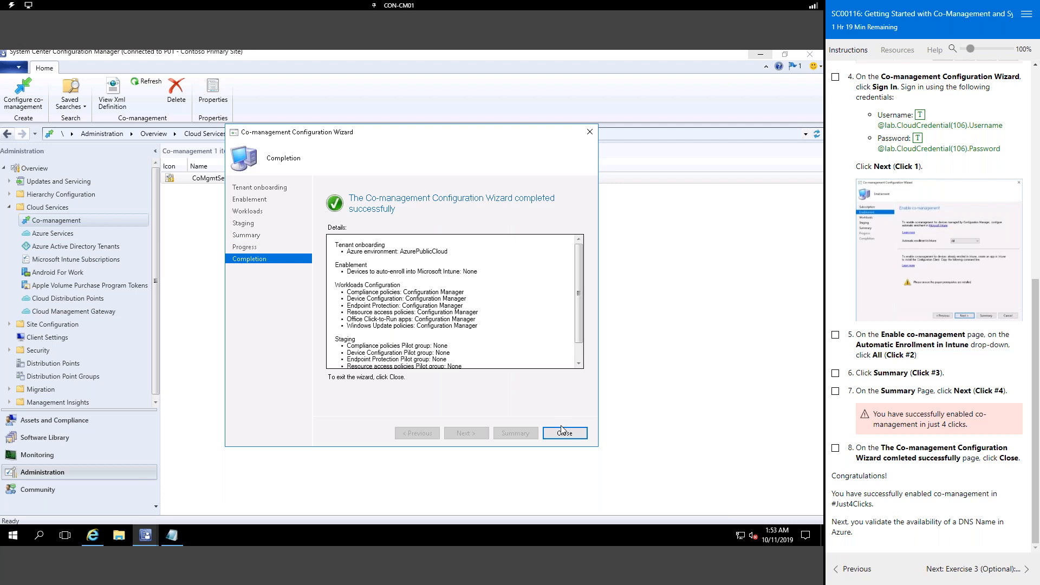
click(564, 432)
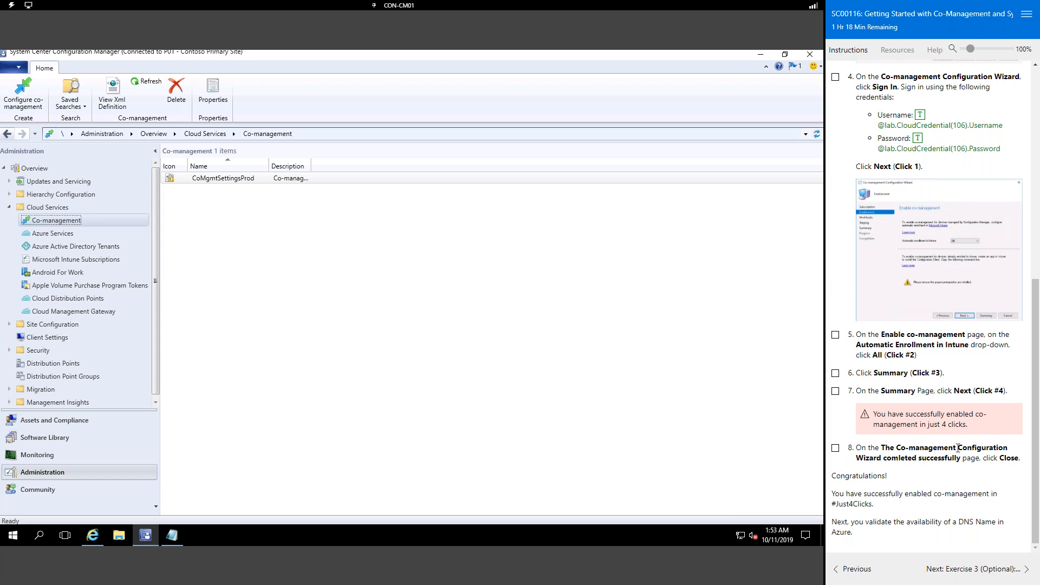
click(976, 570)
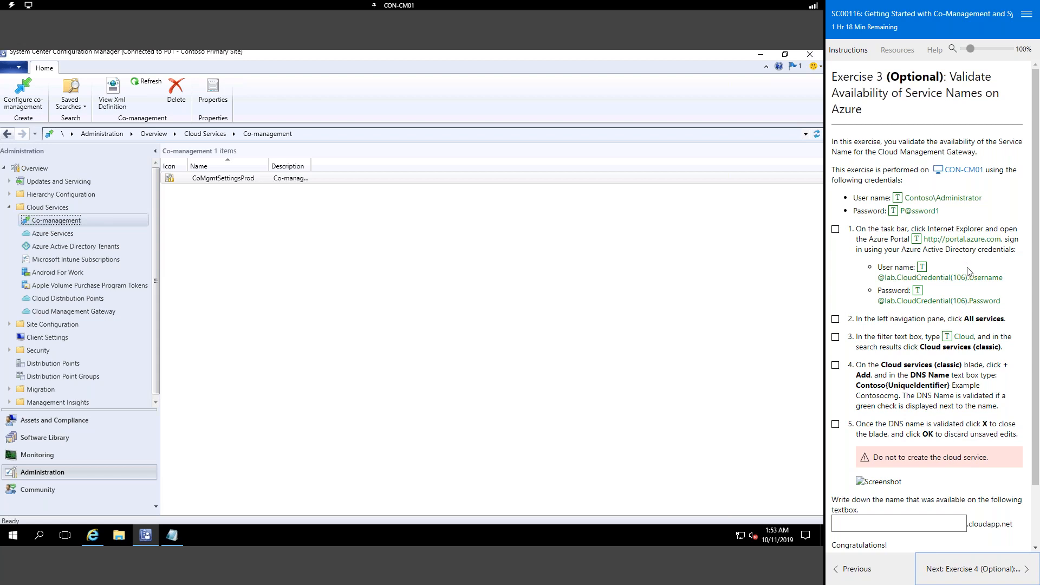
Step: Read down Exercise 3 and bring the Azure portal's Intune Configure page to the front
scroll(969, 271, down, 1)
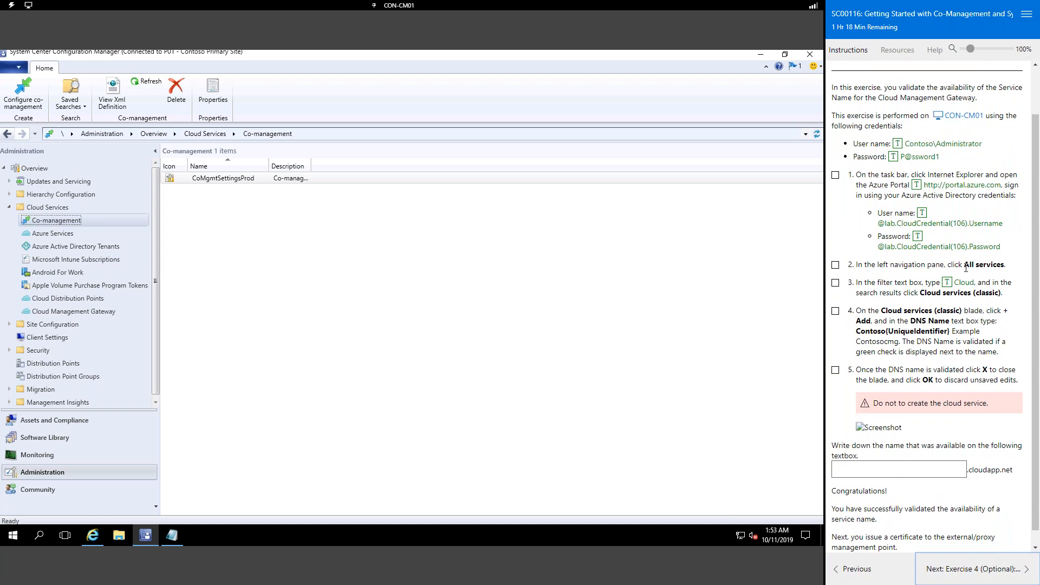
click(96, 536)
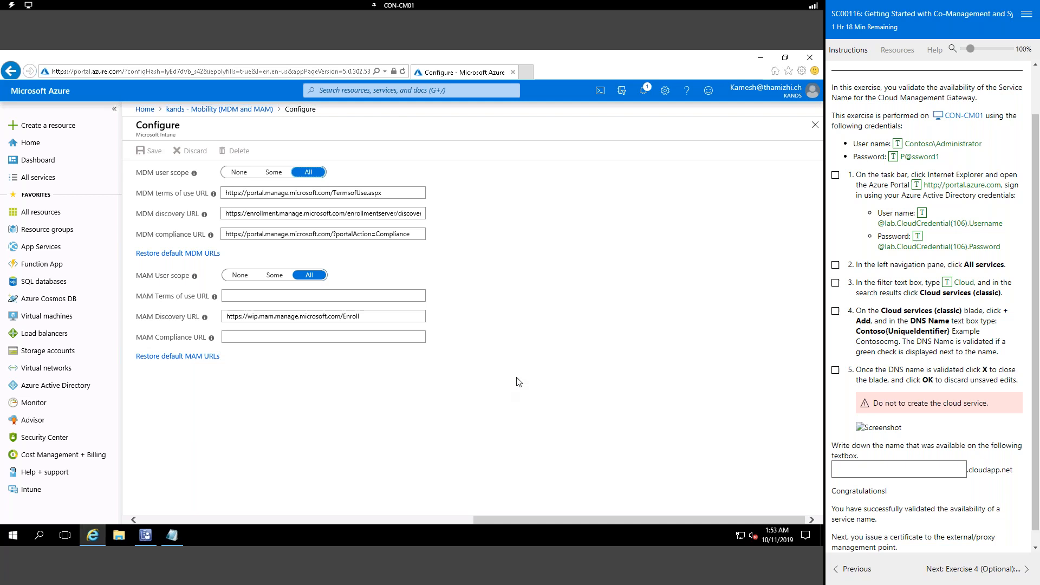
Step: Filter All services for 'clo', favourite Cloud services (classic), and open its page
click(47, 215)
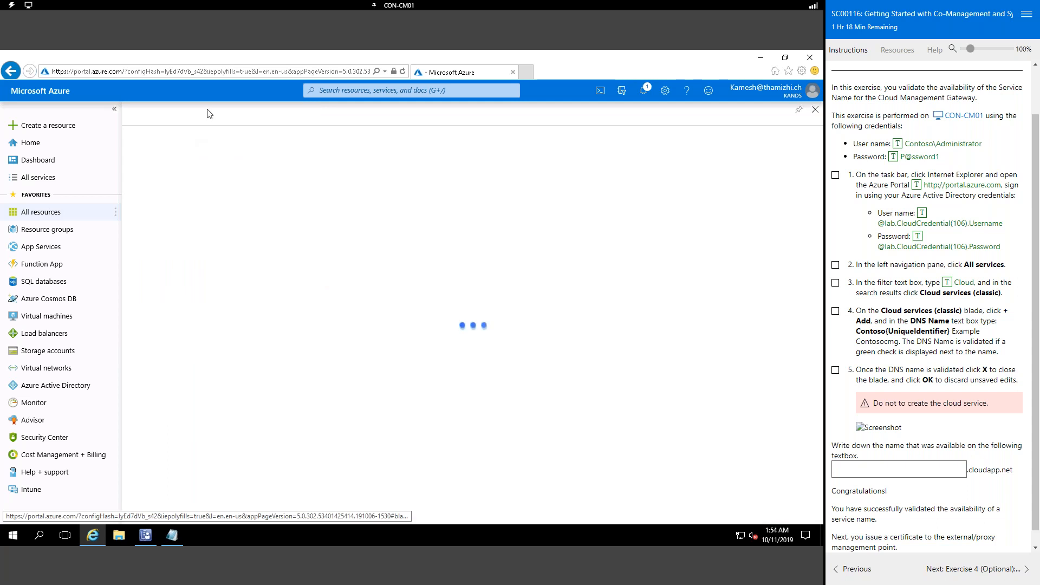
click(59, 176)
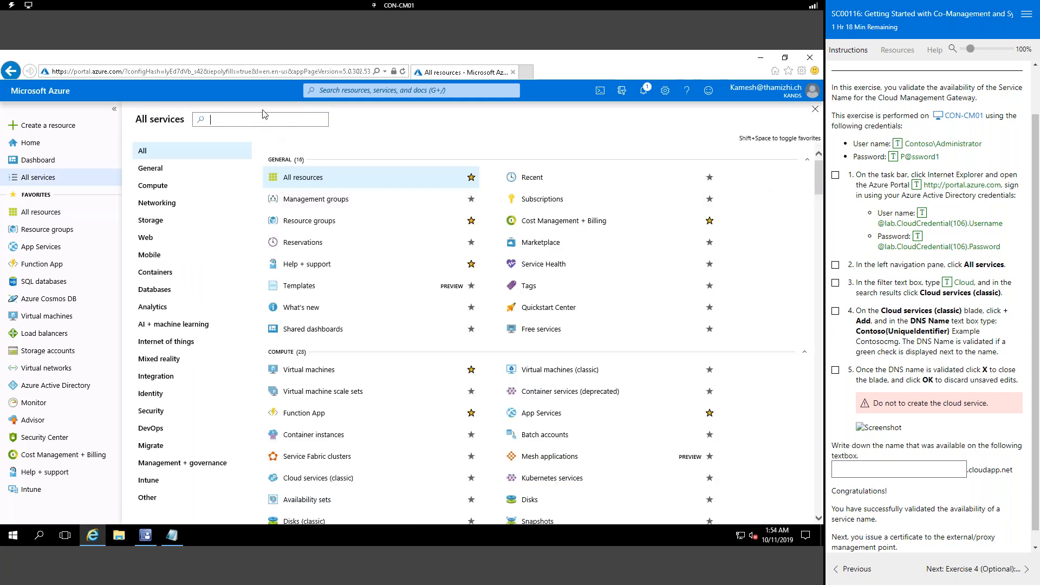
text(clo)
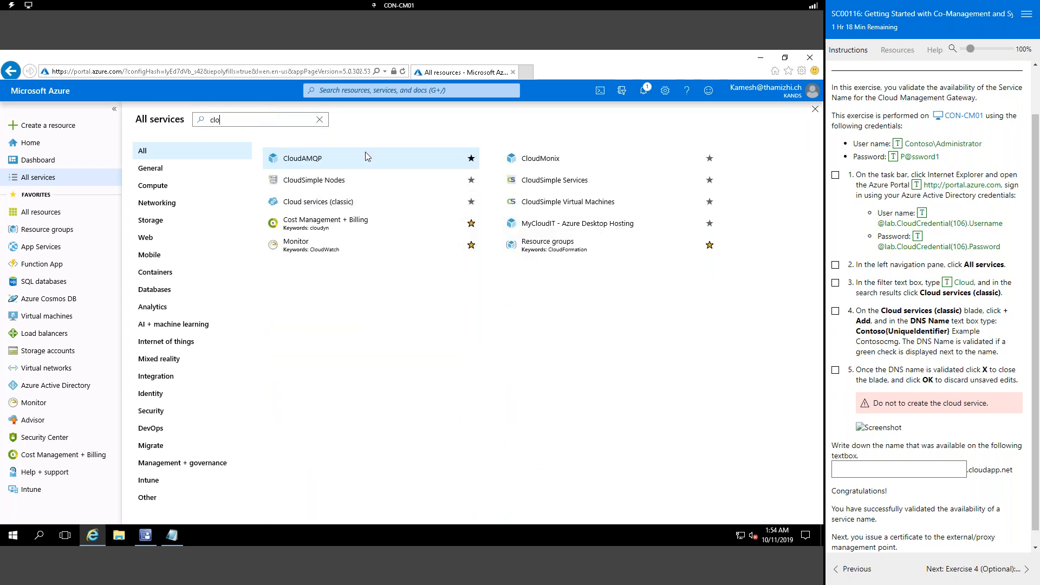
click(471, 202)
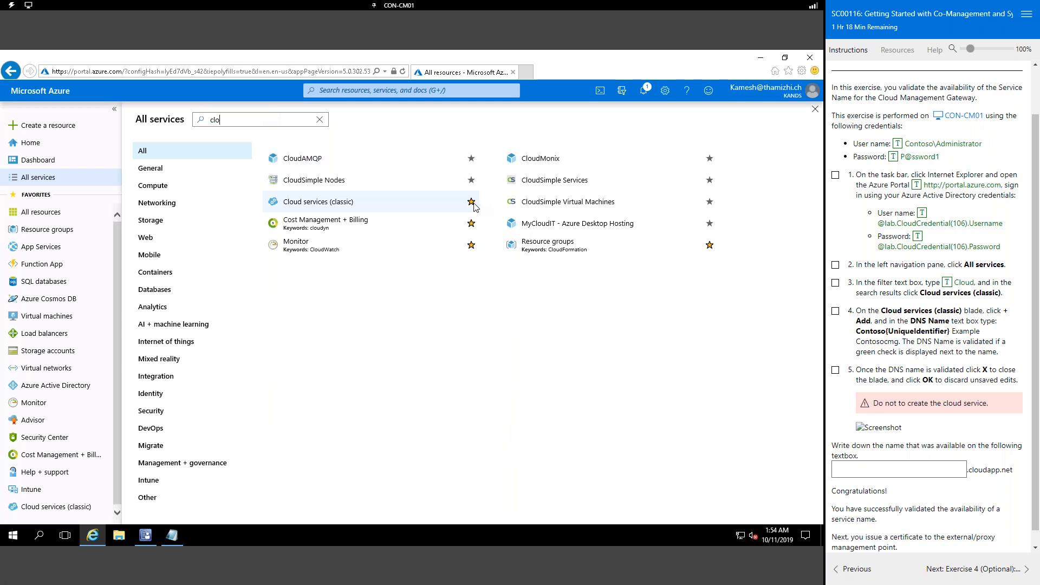
click(71, 508)
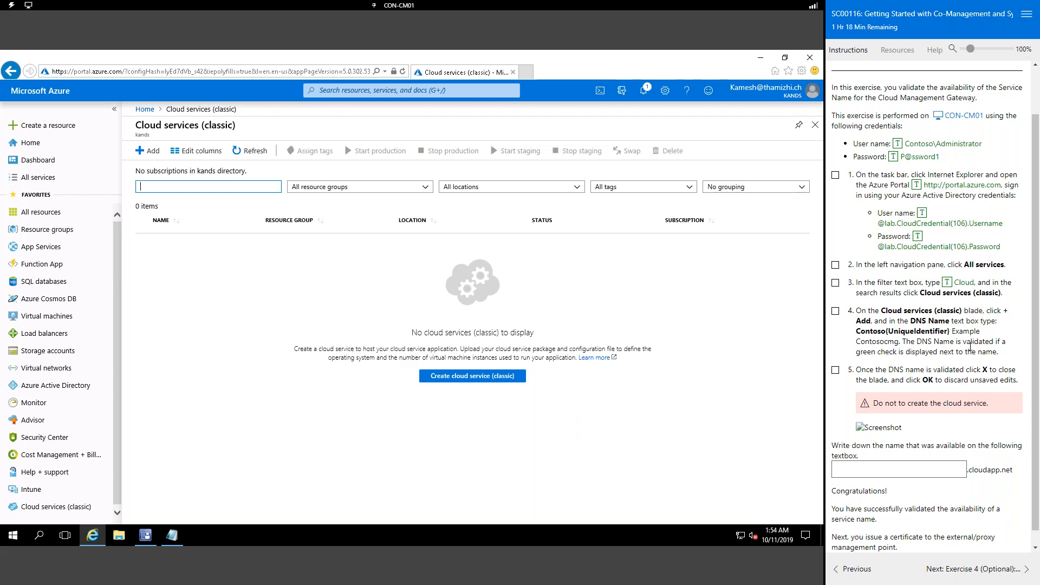
Step: Start adding a classic cloud service and begin the Azure free-account subscription signup
click(151, 154)
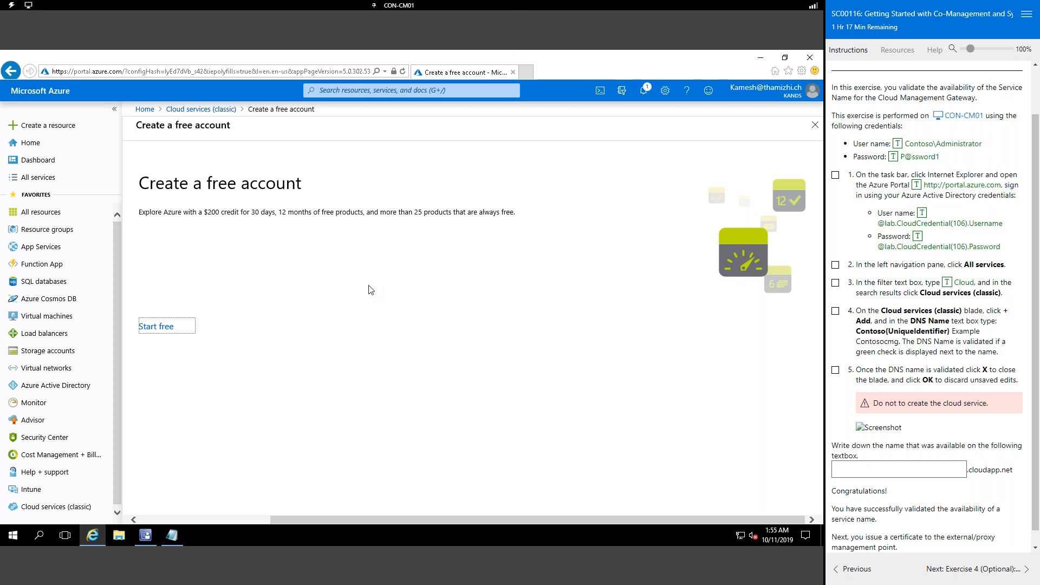
click(159, 327)
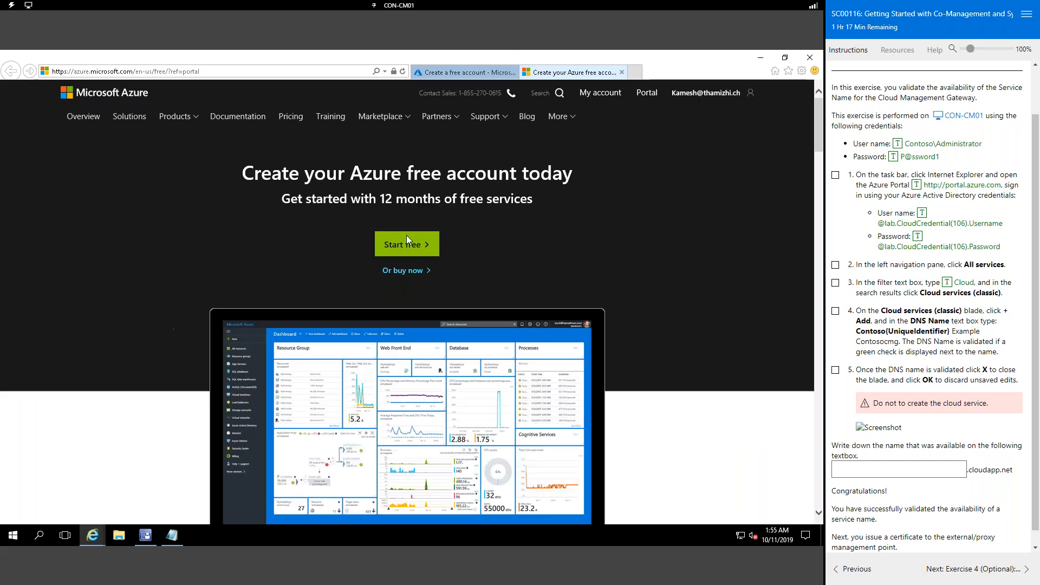
click(399, 246)
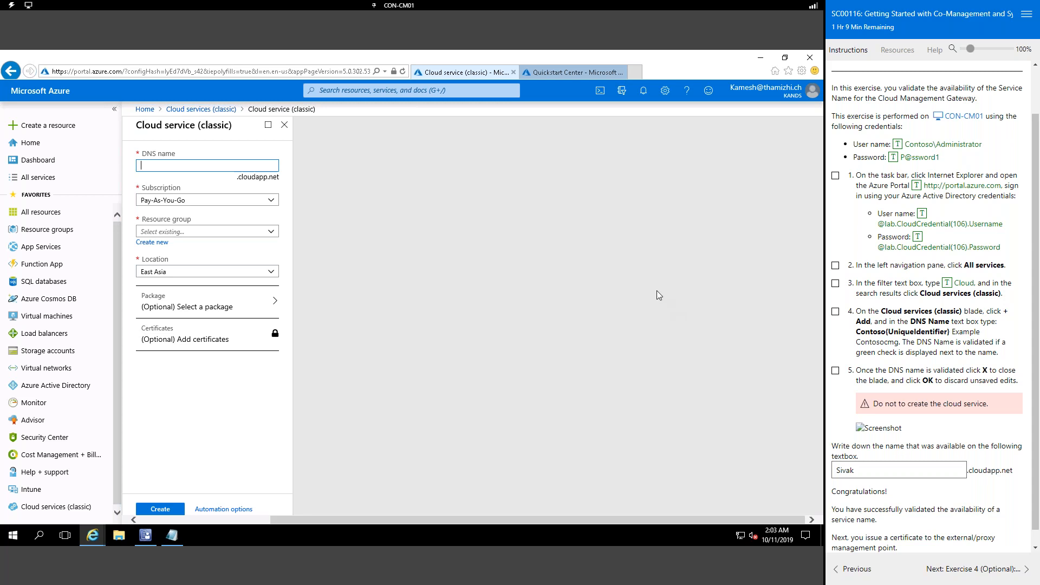
Step: Enter kandscnf as the cloud service DNS name and let it validate as available
click(261, 200)
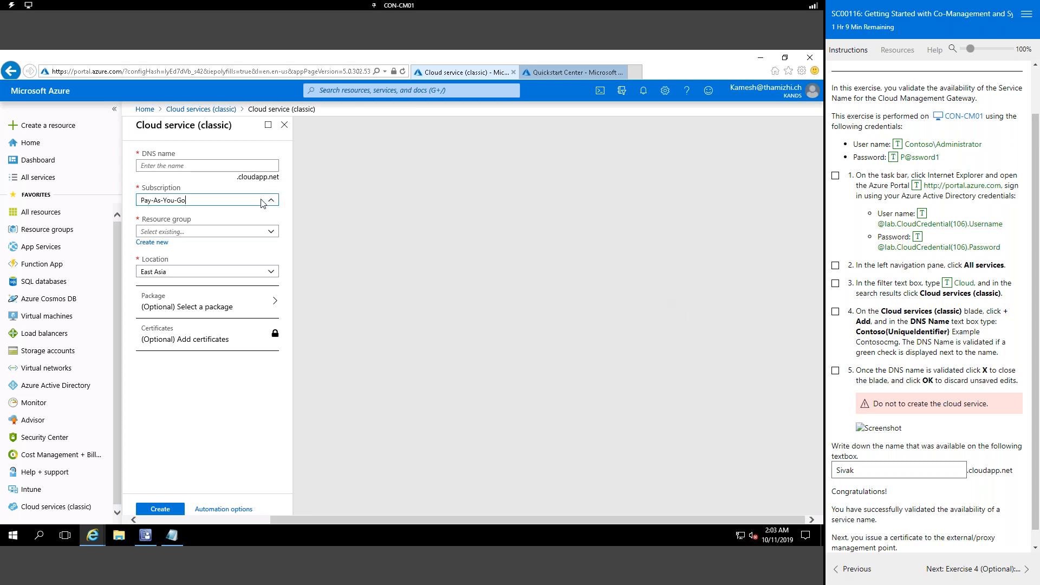
click(200, 167)
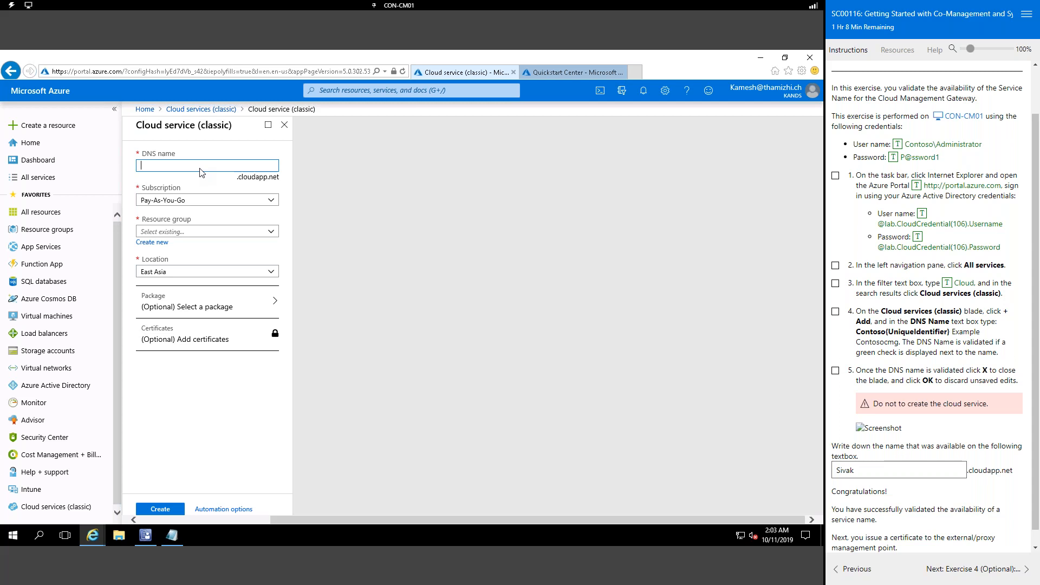
text(kandscnf)
key(Tab)
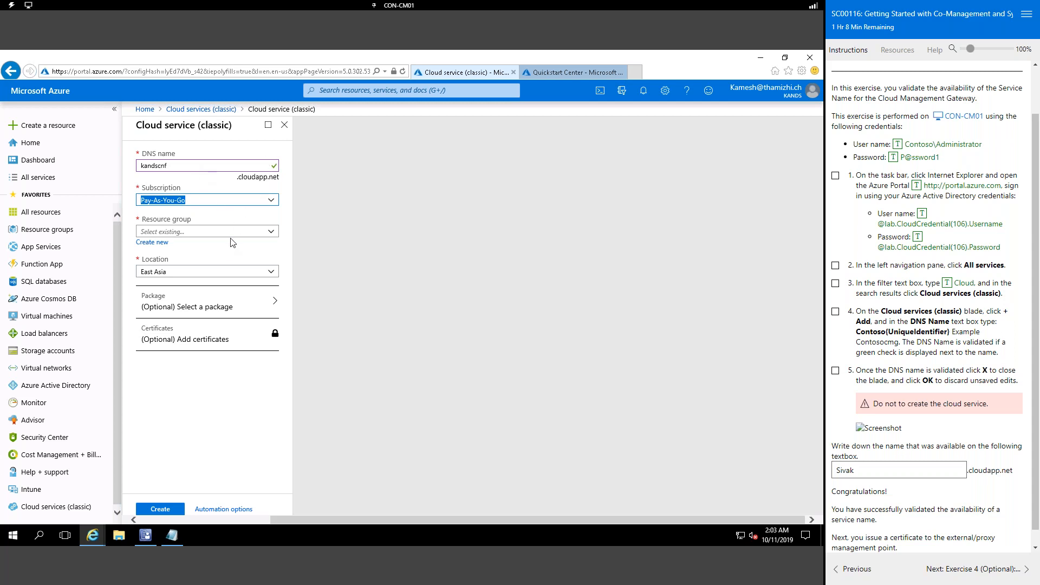
click(272, 233)
click(418, 242)
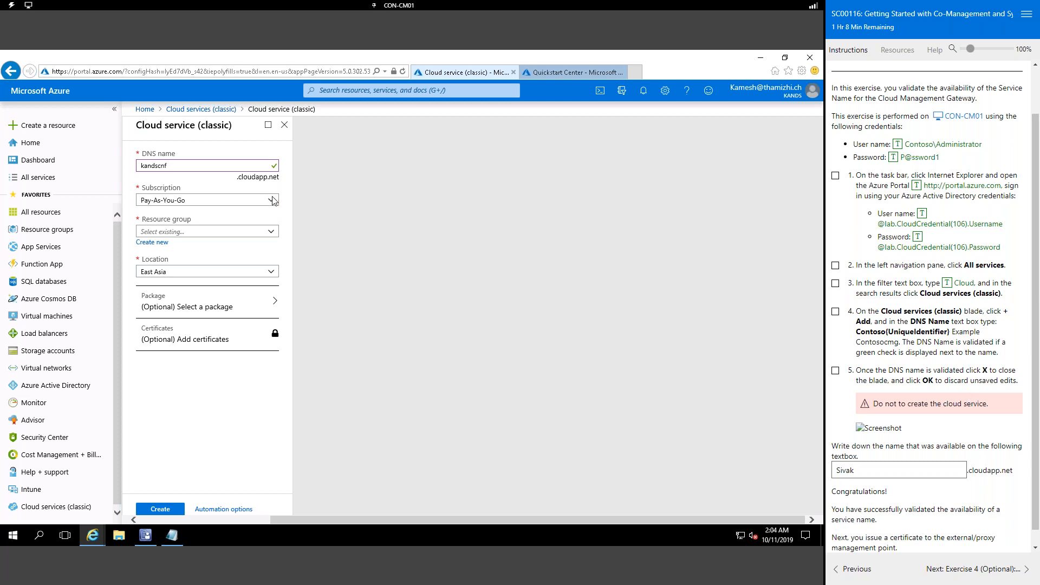
Step: Paste kandscnf over the old name in the lab answer box, then discard the unsaved cloud service
double_click(195, 167)
key(ctrl+c)
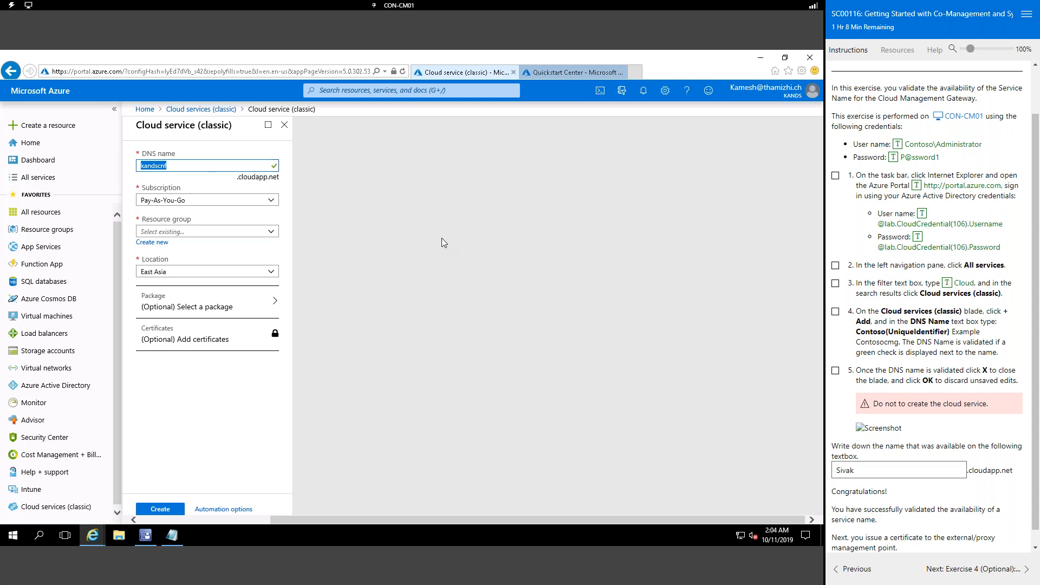
double_click(871, 474)
key(ctrl+v)
click(992, 492)
click(285, 125)
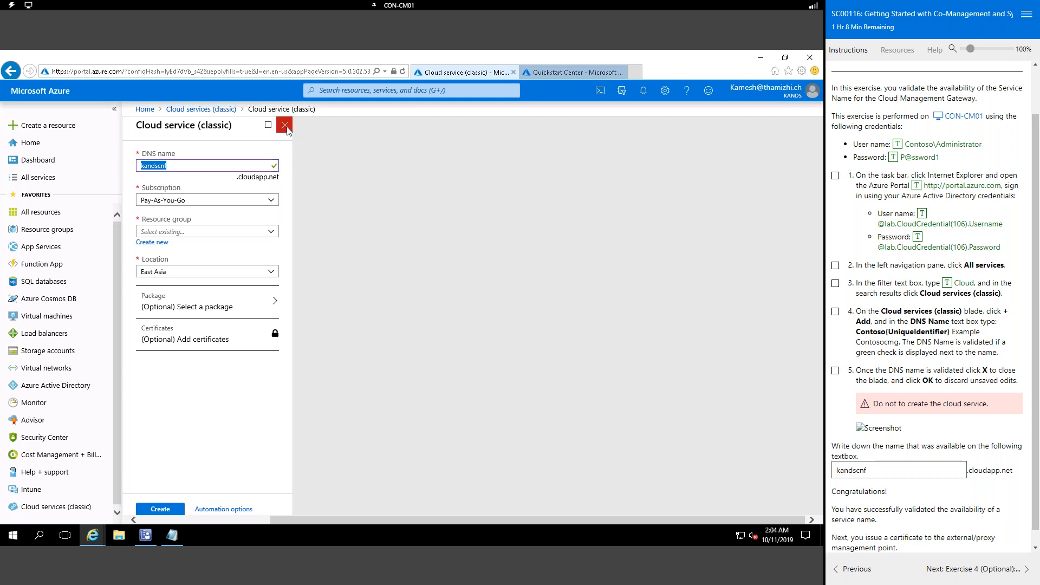
click(412, 333)
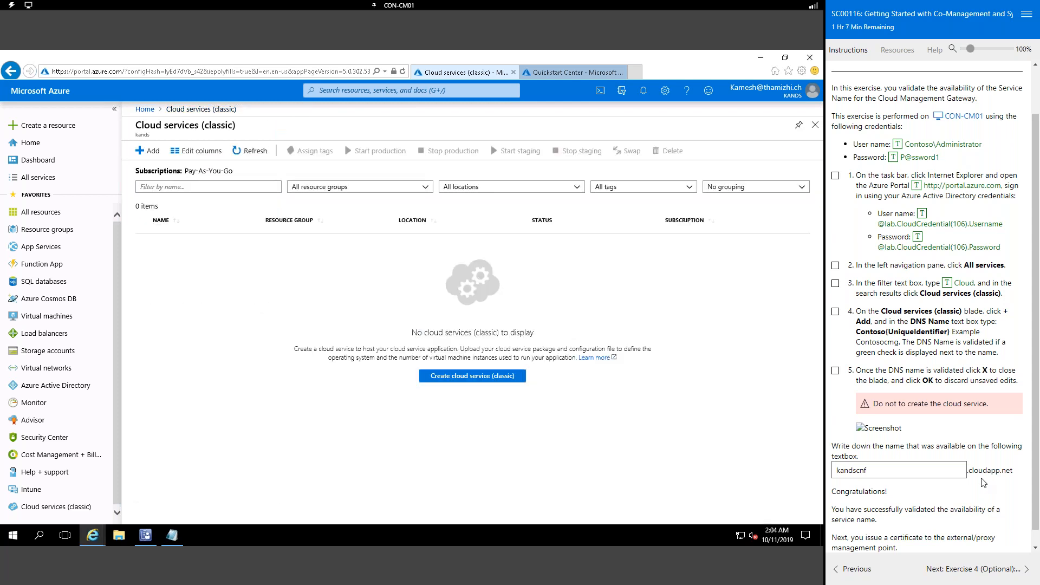
Step: Select kandscnf in the lab answer box and switch to the Notepad notes
scroll(982, 483, down, 1)
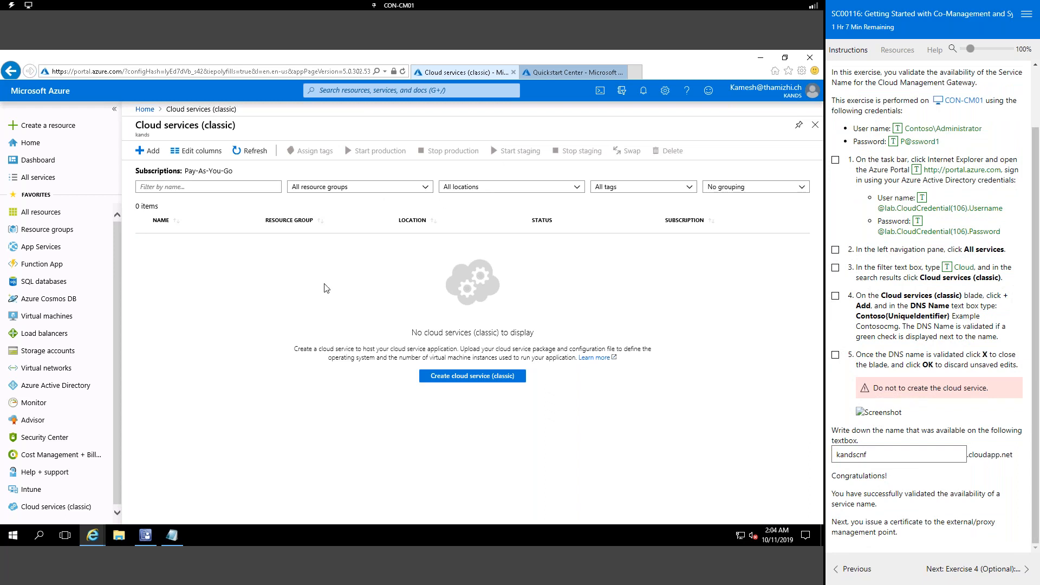
click(897, 454)
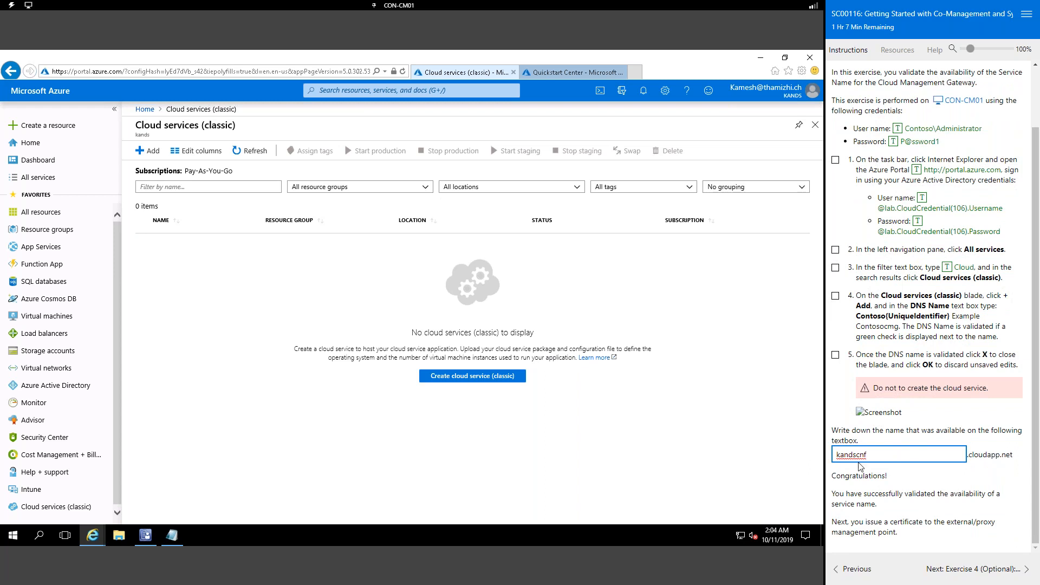
double_click(916, 458)
key(ctrl+c)
click(180, 542)
Step: Add a new line reading kandscnf.cloudapp.net to the Notepad notes
click(411, 211)
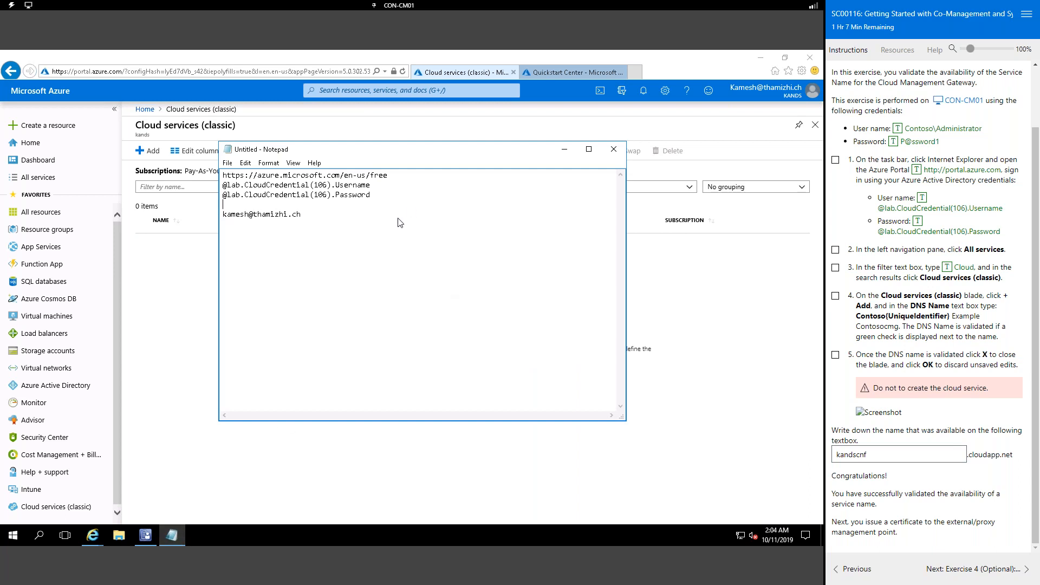
key(Return)
key(ctrl+v)
drag(1016, 461, 969, 462)
key(ctrl+c)
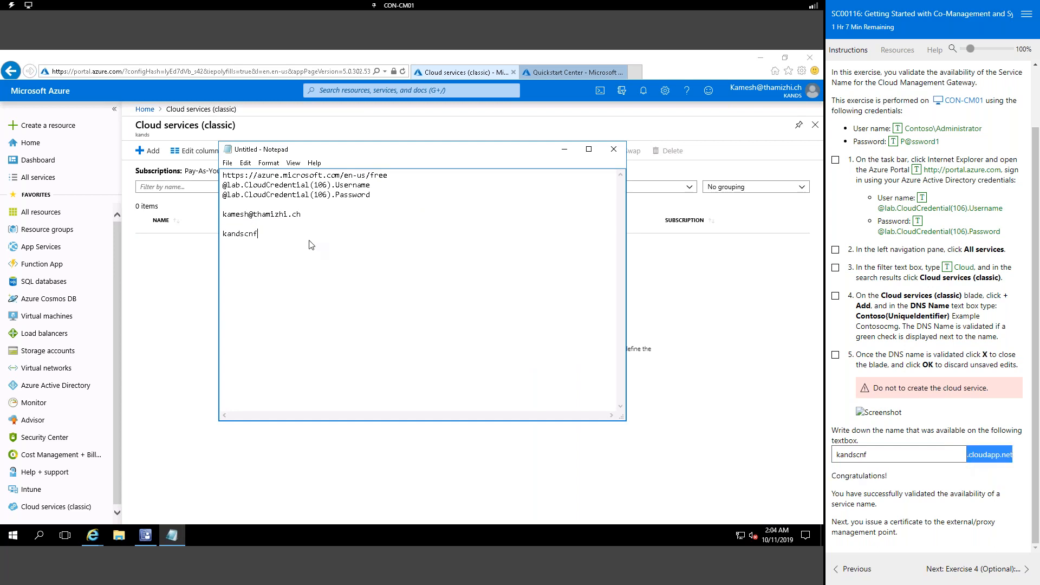
click(289, 240)
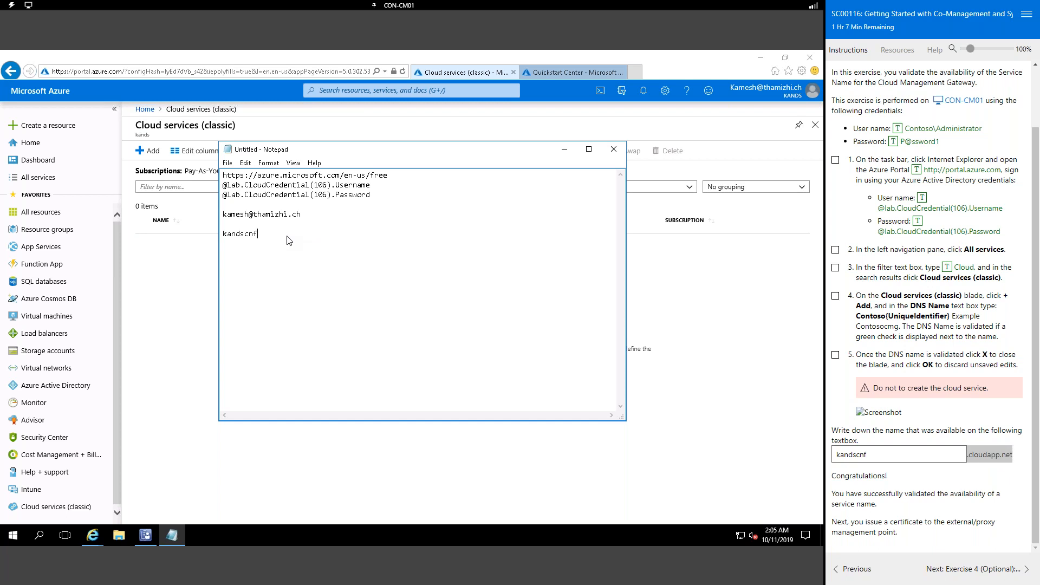
key(ctrl+v)
Step: Return to the Azure portal and advance the lab instructions to Exercise 4
right_click(270, 240)
click(447, 242)
click(696, 411)
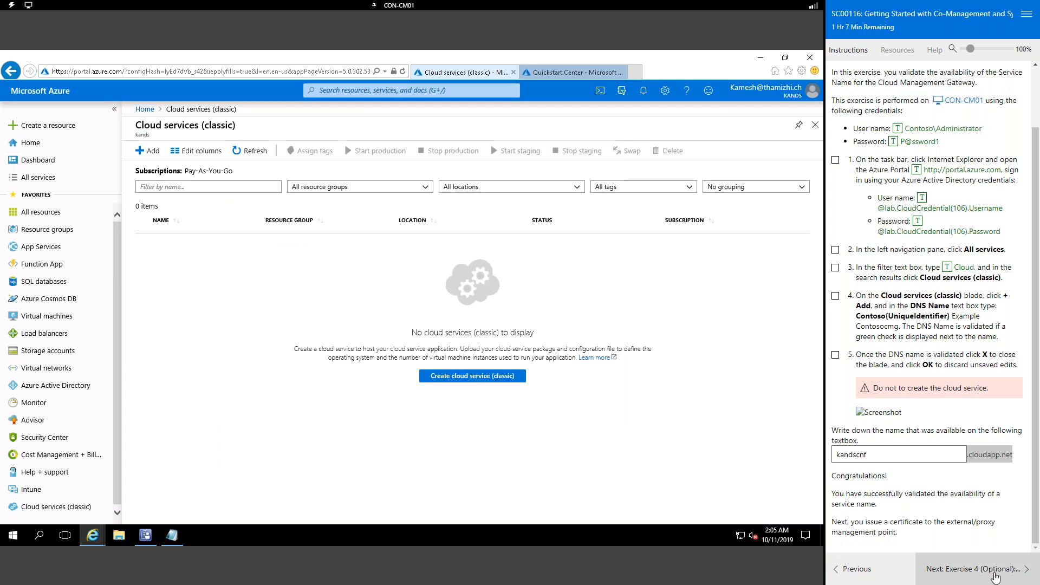
click(993, 575)
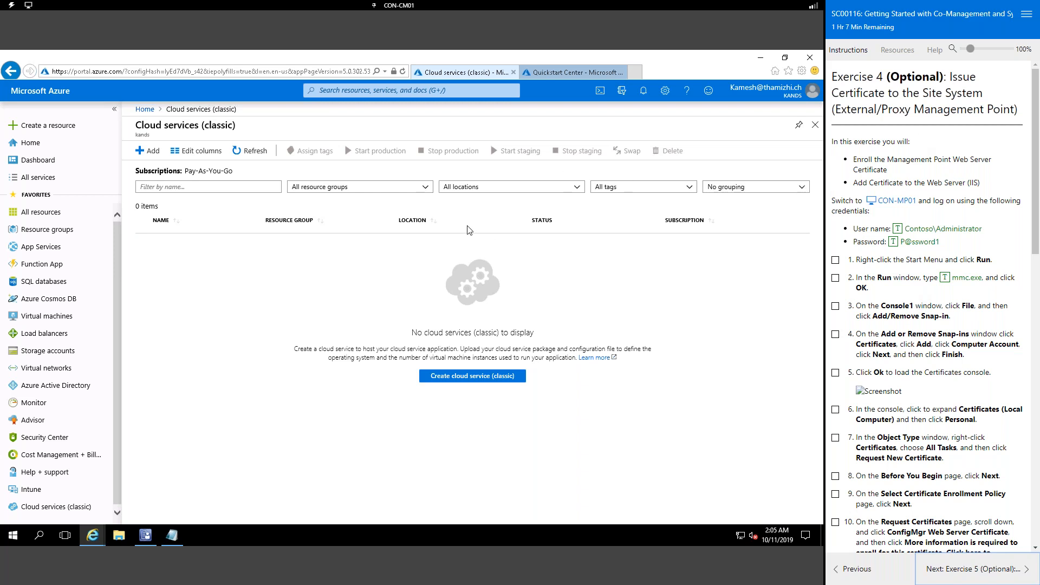
Step: Minimize the Azure portal and Notepad to reveal the Co-management list, then show the lab machine list
click(764, 58)
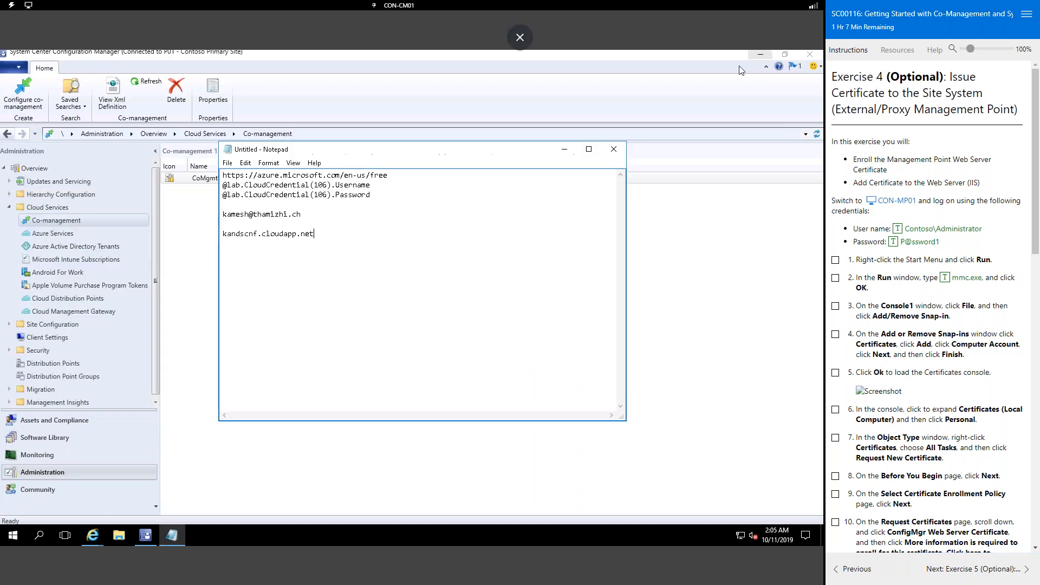
click(565, 151)
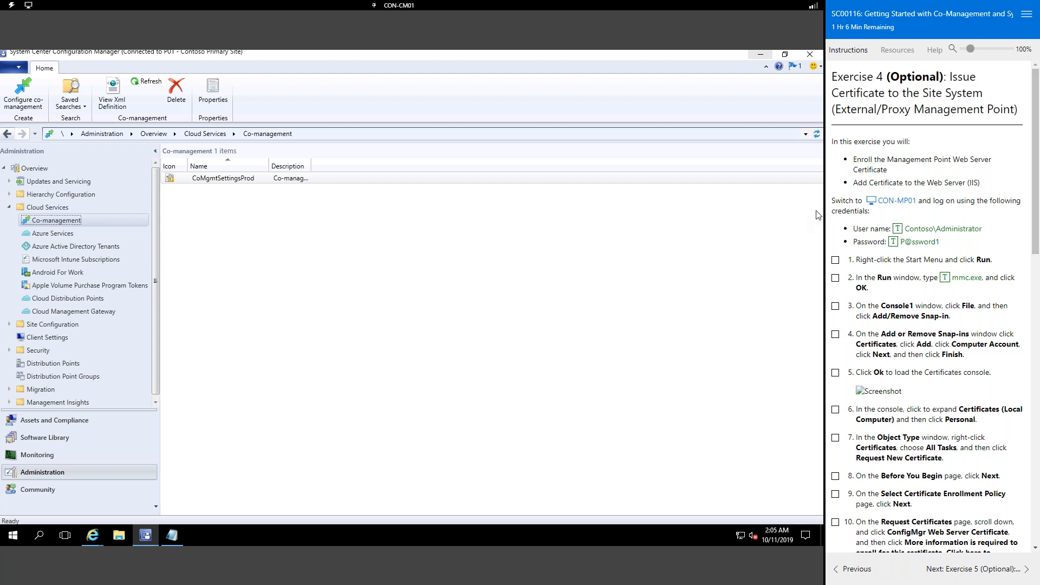
mouse_move(484, 5)
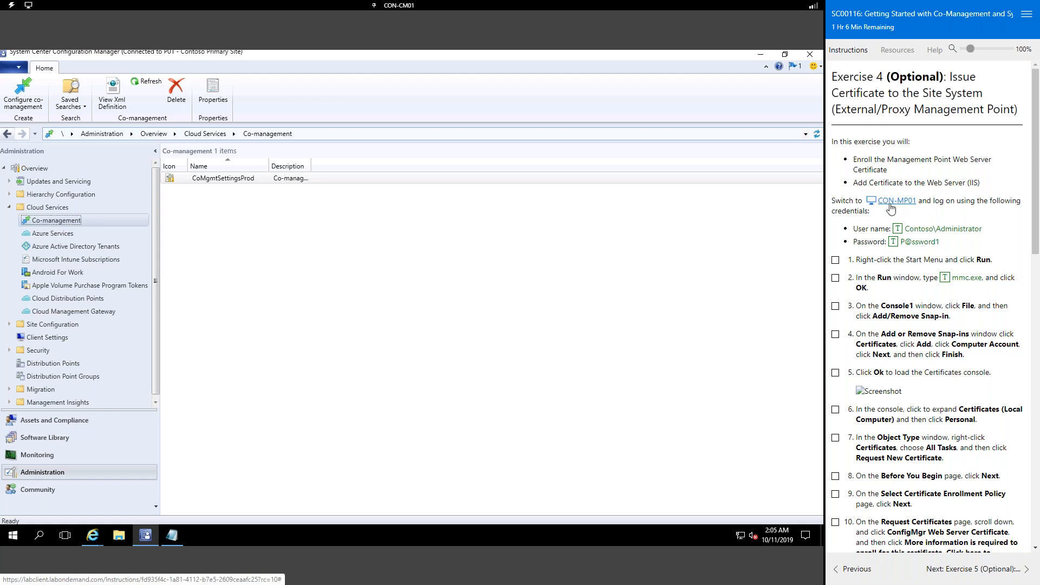
click(399, 5)
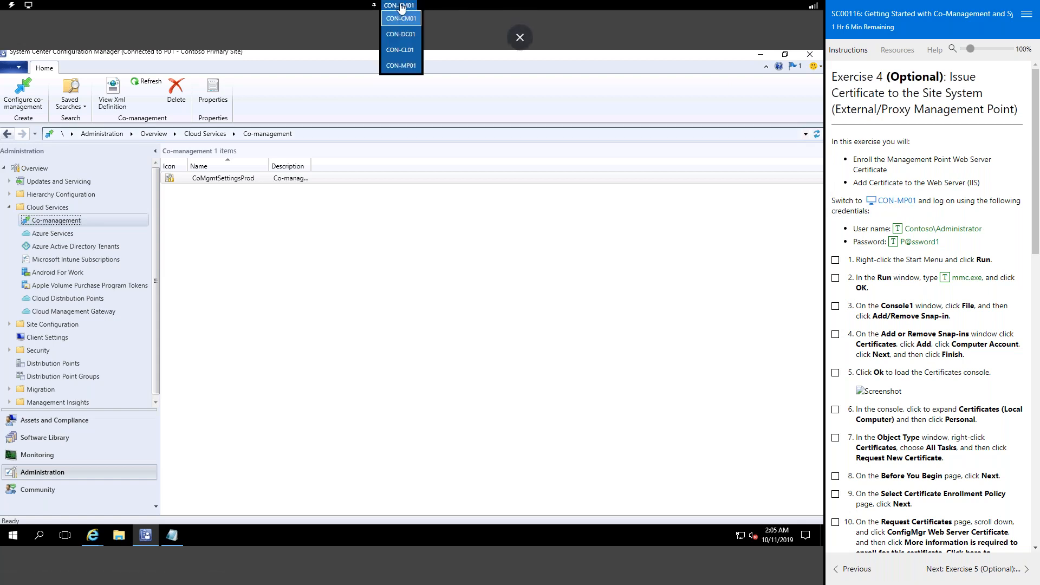
Step: Switch to CON-MP01 and sign in with the auto-typed administrator password
click(408, 66)
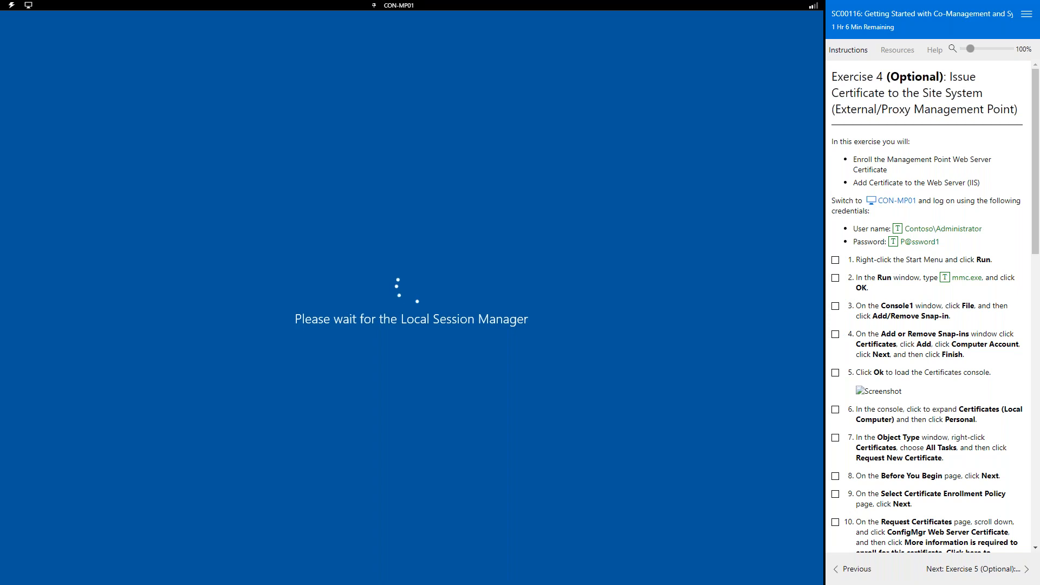
click(12, 5)
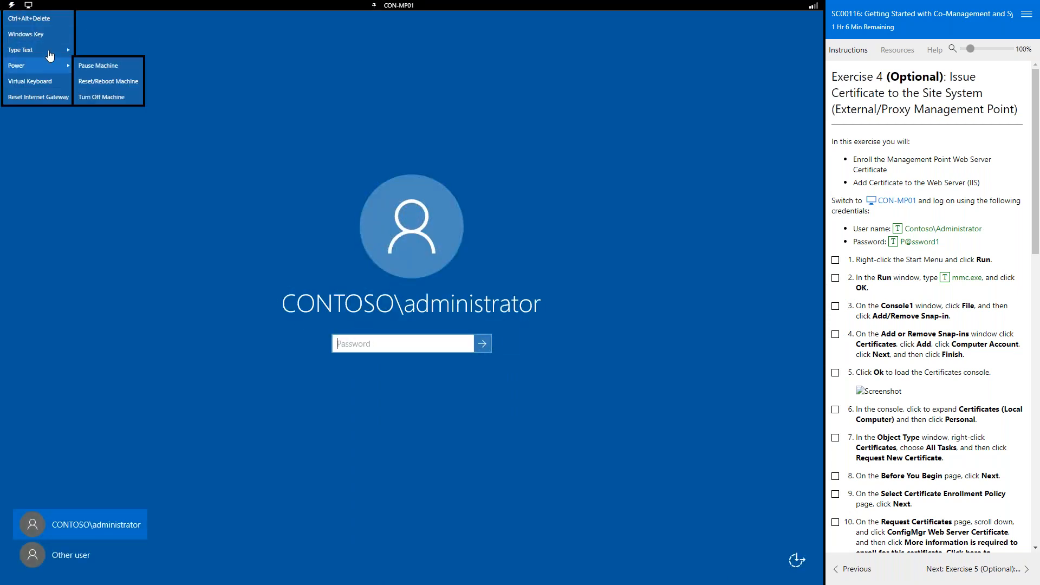
click(98, 65)
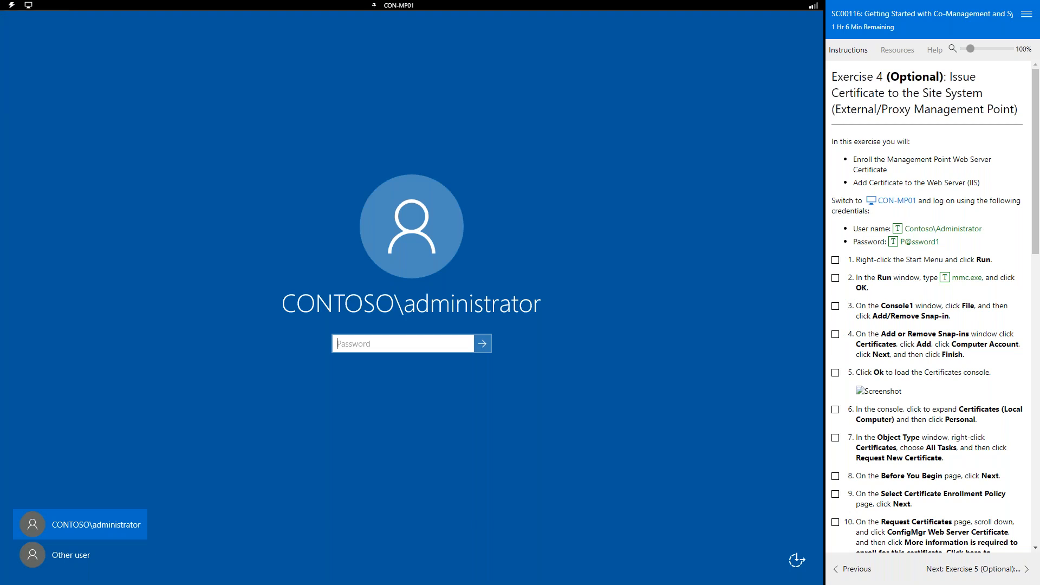
click(489, 344)
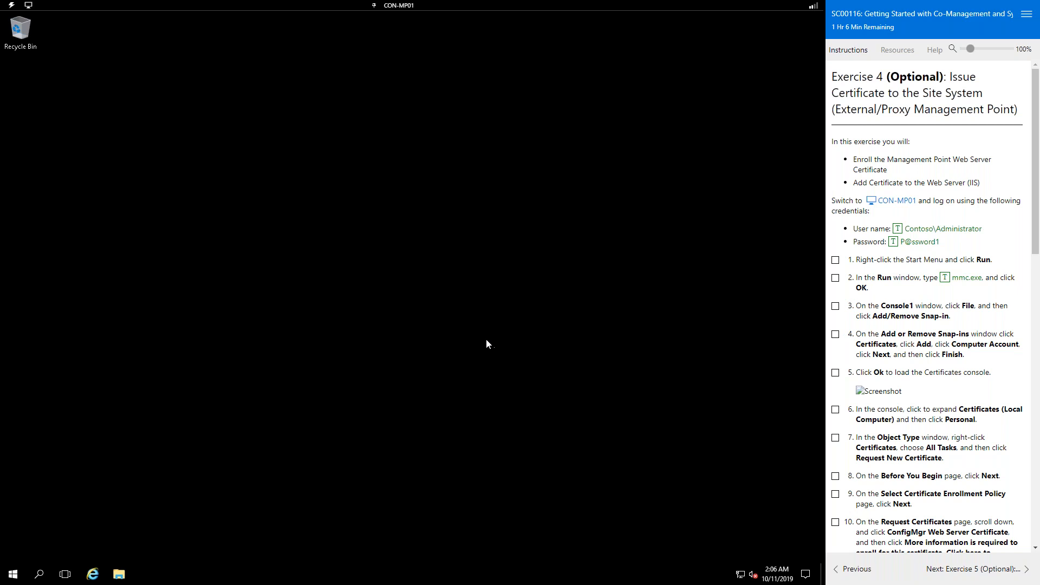
Step: Launch an empty management console by running mmc from the Run dialog
right_click(17, 581)
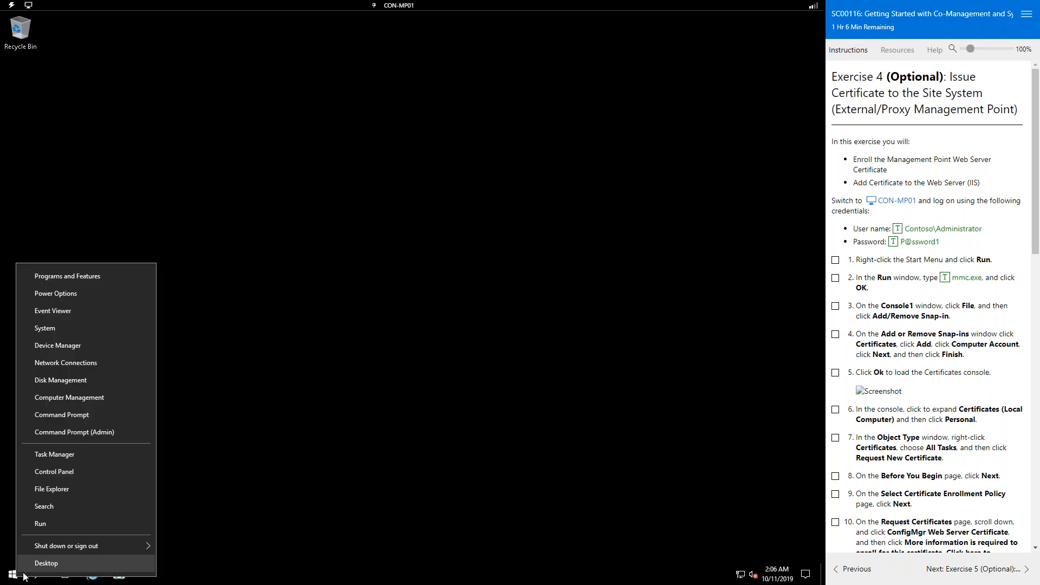
click(73, 525)
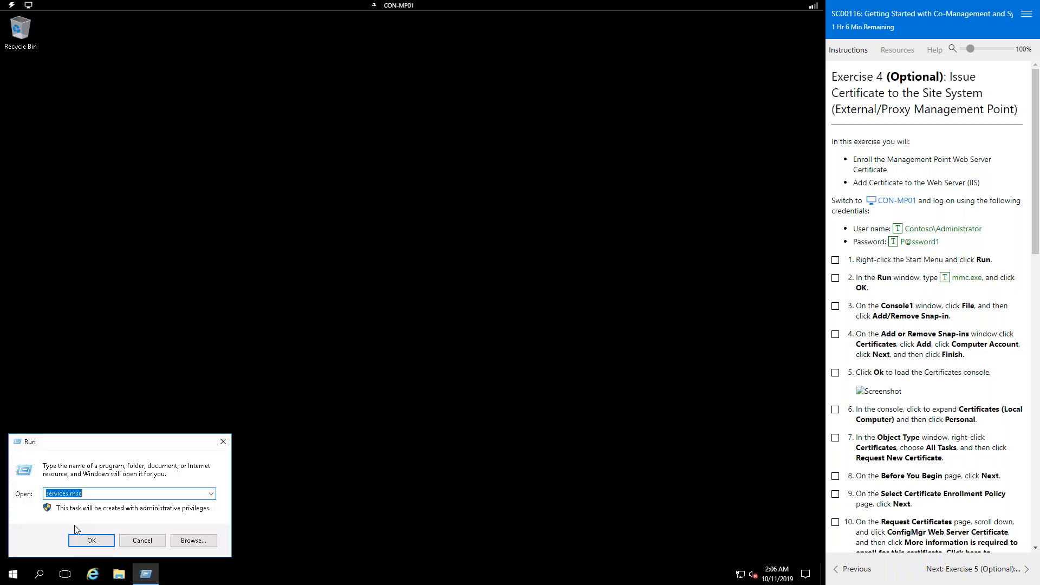
text(mmc)
key(Return)
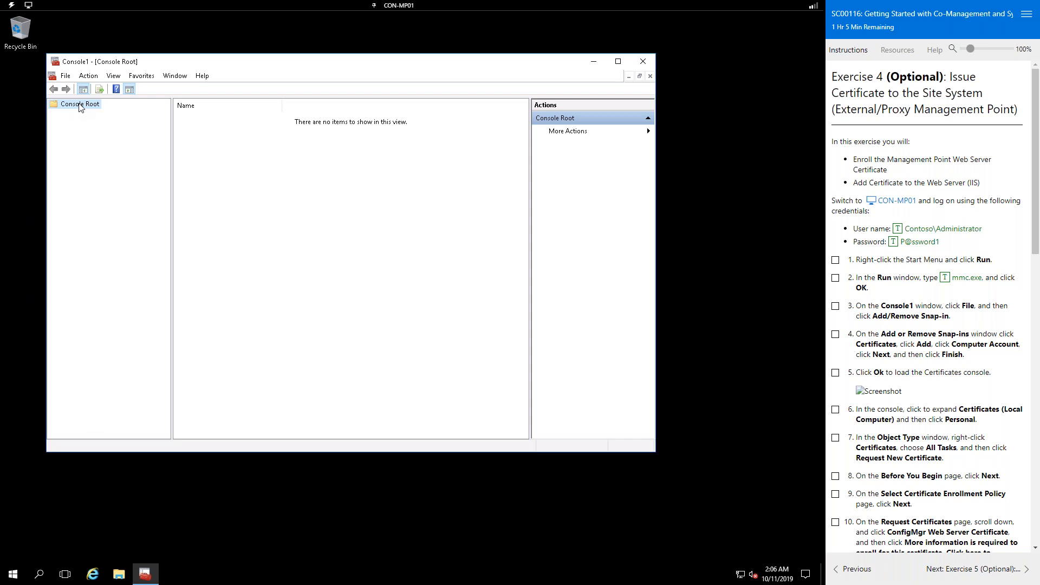
Step: Add the Certificates snap-in for the local computer account through Add/Remove Snap-in
click(63, 77)
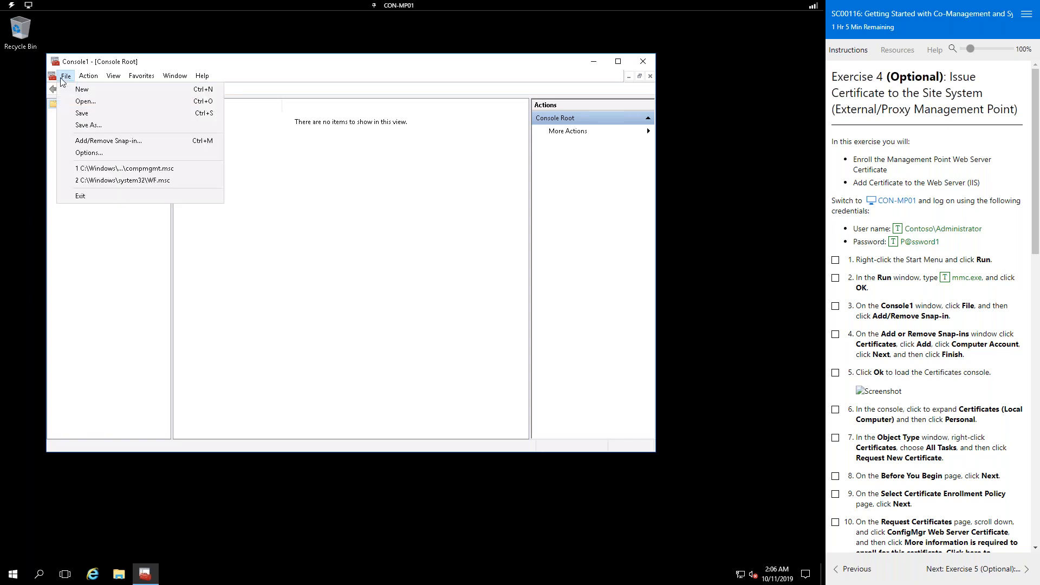
click(115, 140)
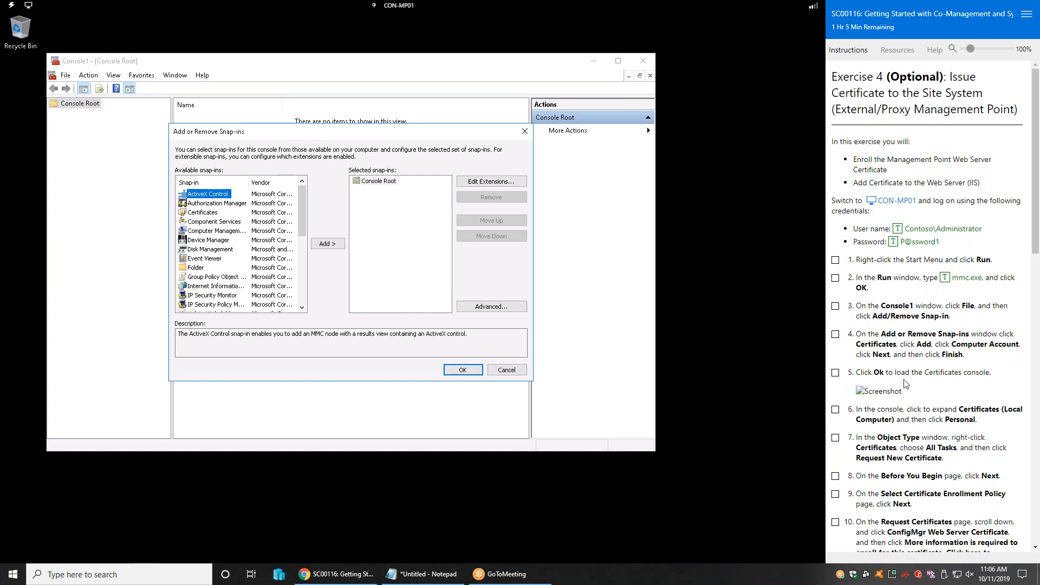
click(209, 214)
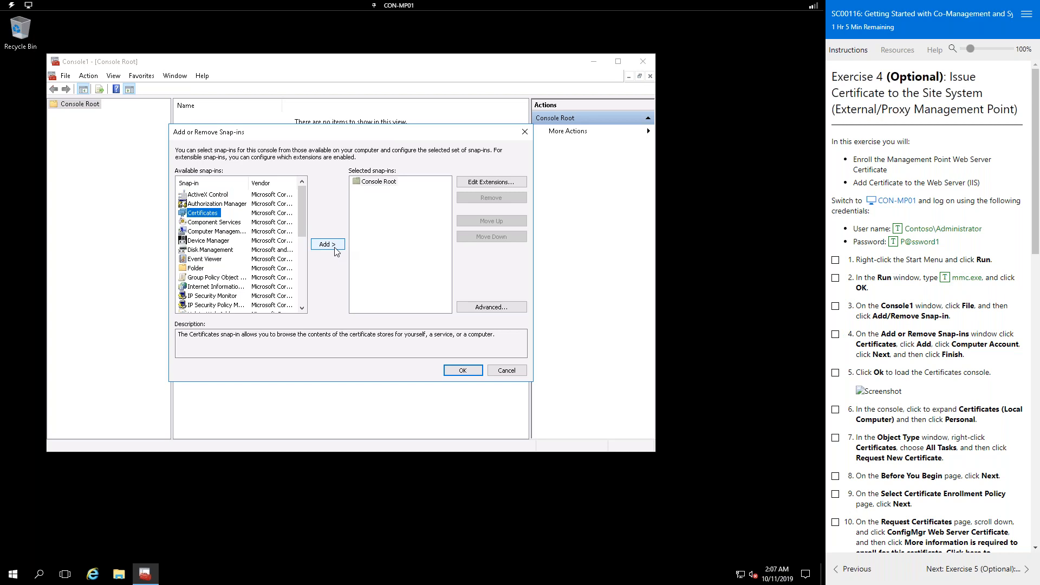
click(327, 244)
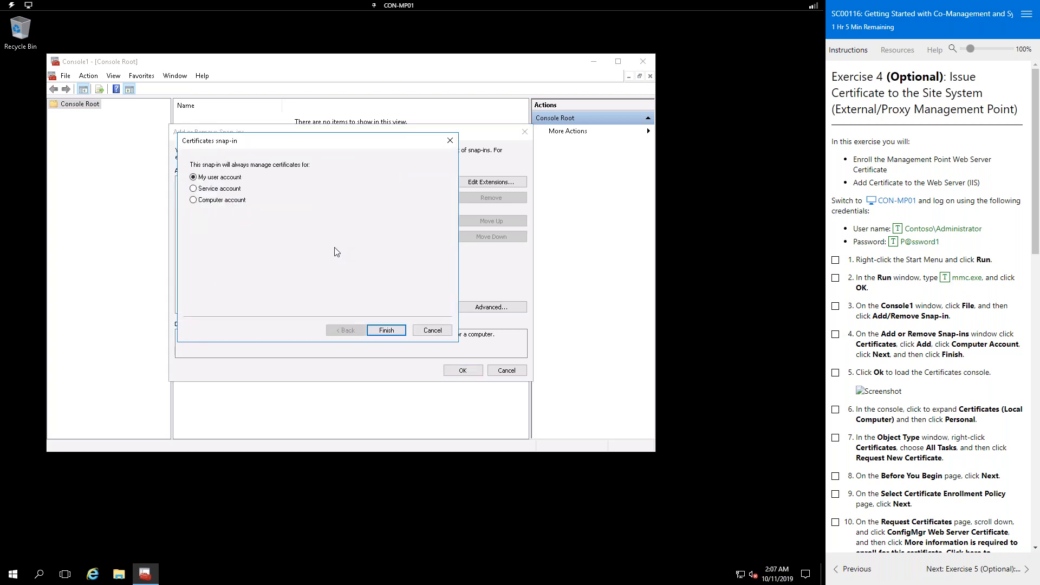
click(209, 201)
click(386, 331)
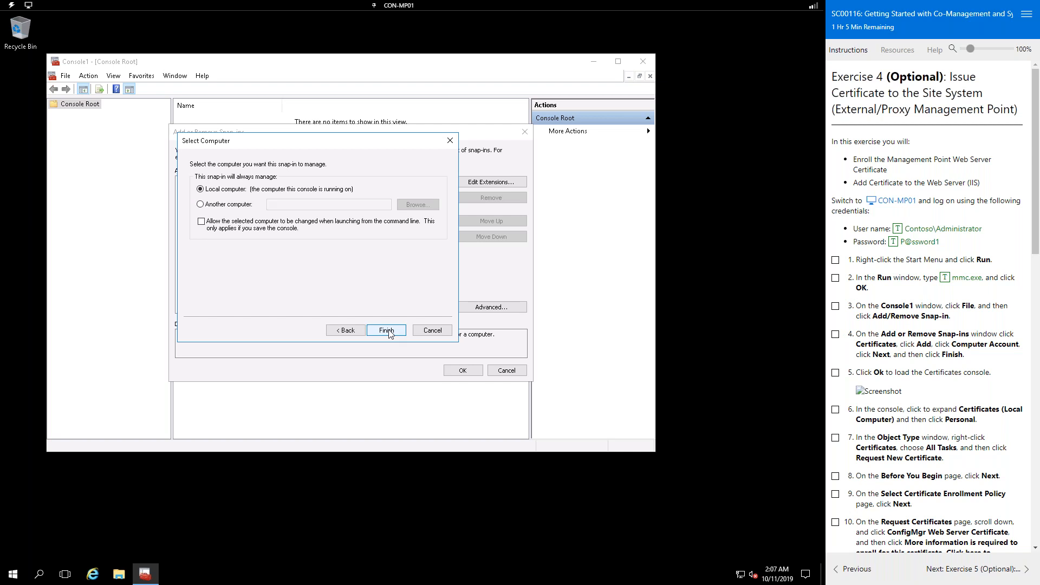
click(386, 331)
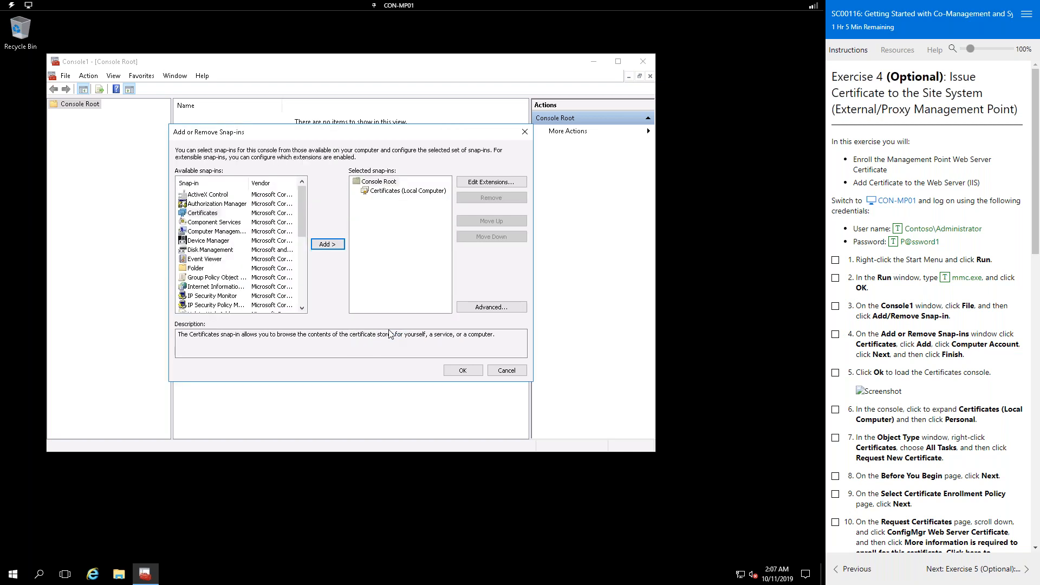
click(461, 373)
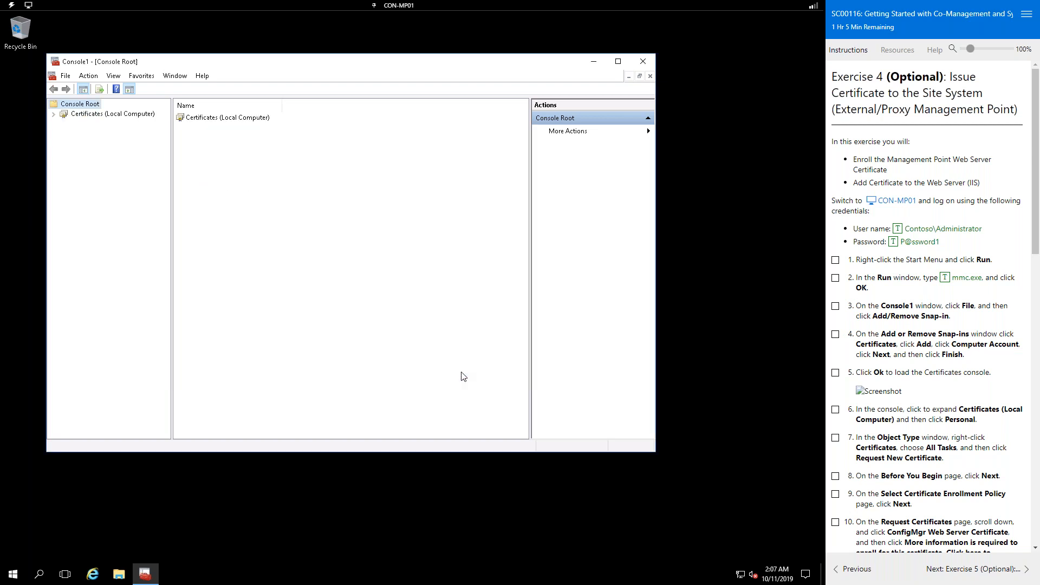
Step: Expand Certificates (Local Computer) > Personal and list the Certificates folder's six certificates
click(109, 115)
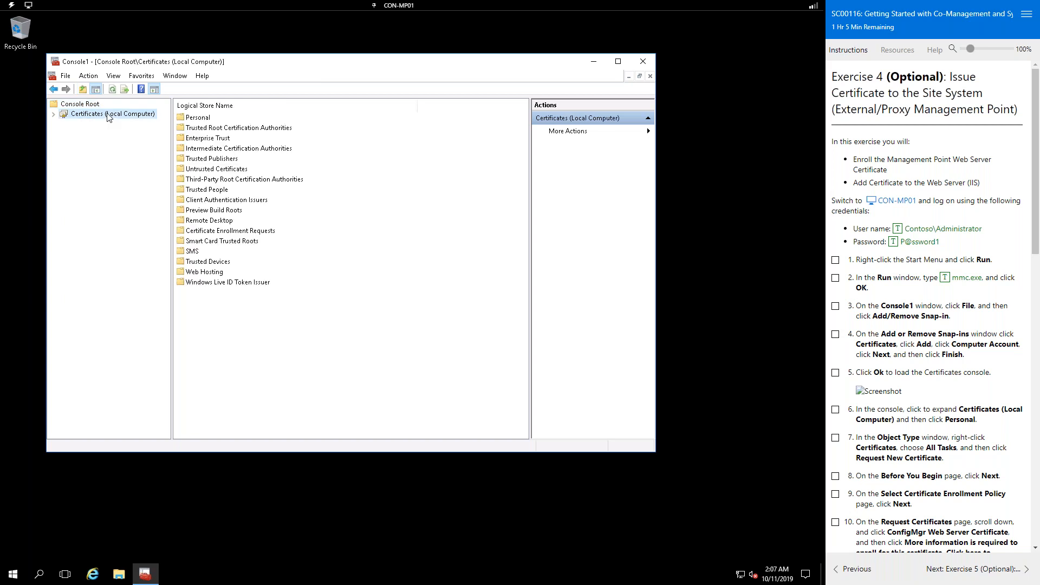
click(53, 115)
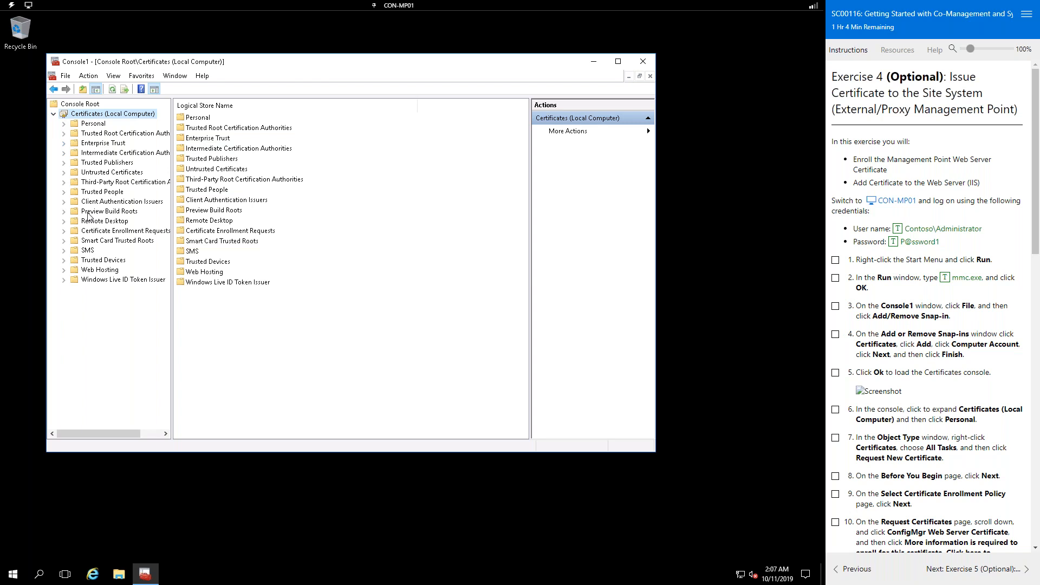
click(86, 124)
click(63, 124)
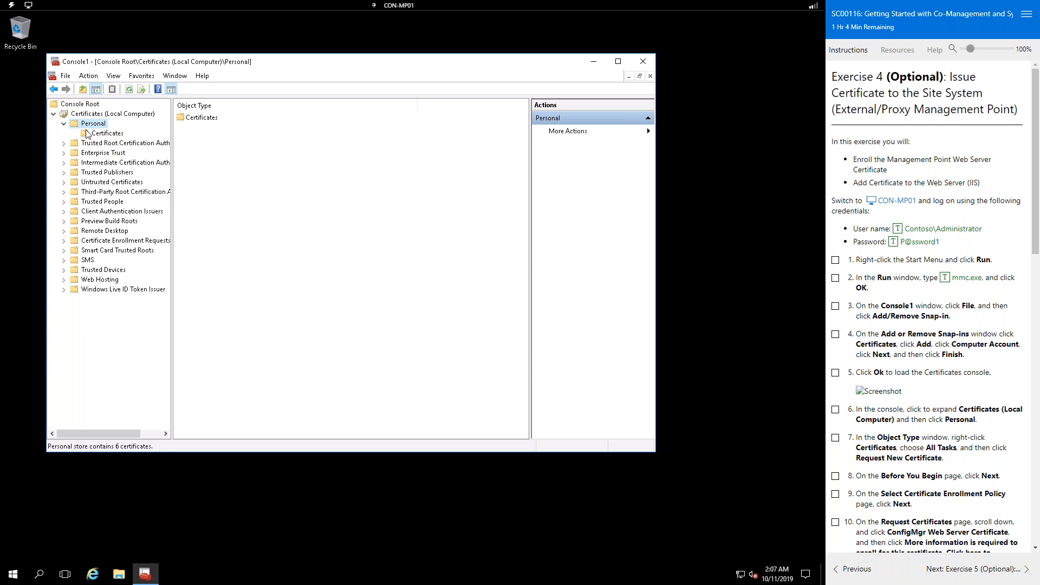
click(102, 136)
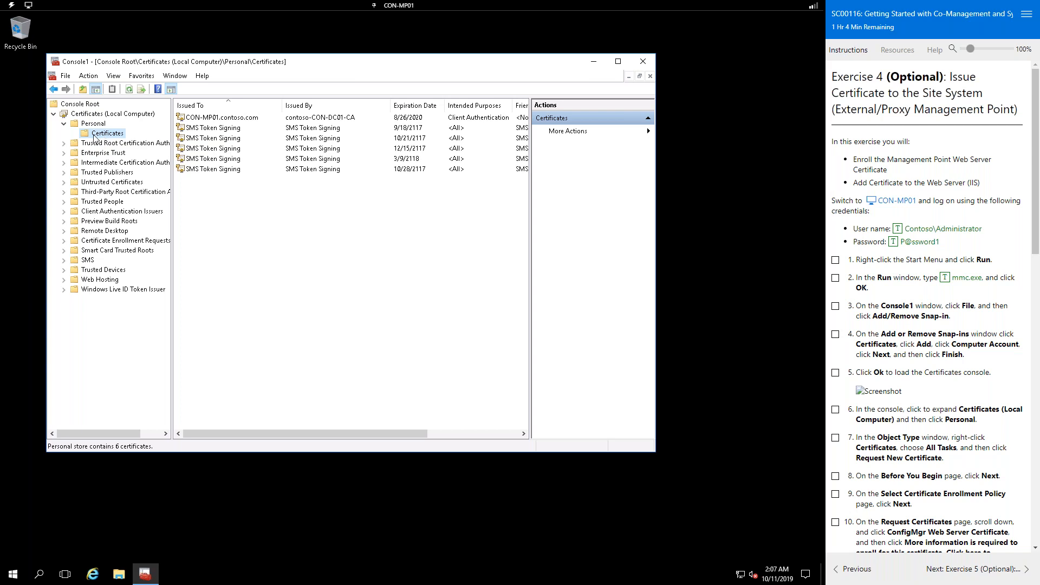
Step: Launch Request New Certificate and proceed under Active Directory Enrollment Policy to the available templates
right_click(97, 138)
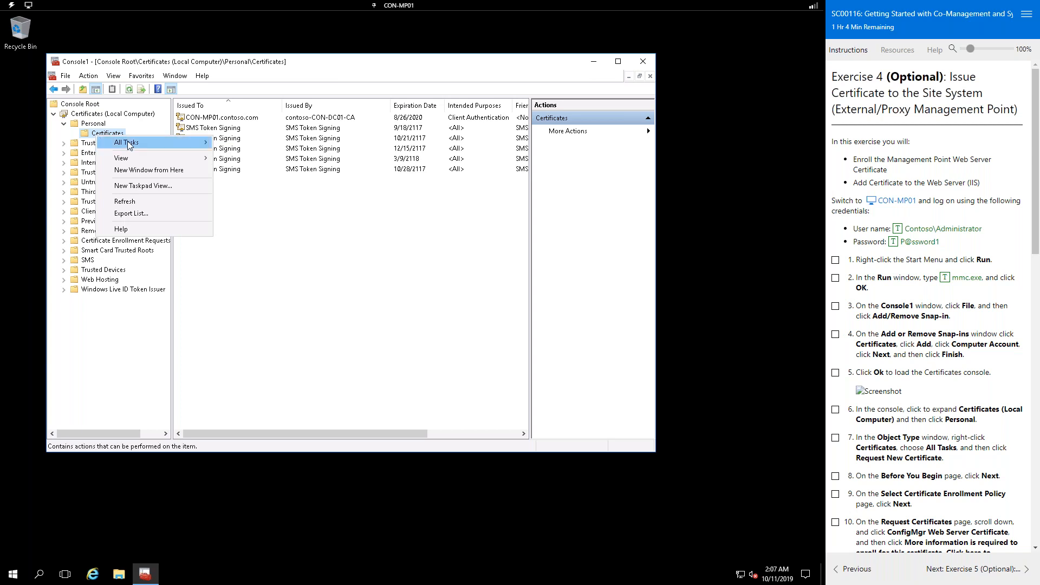
mouse_move(130, 144)
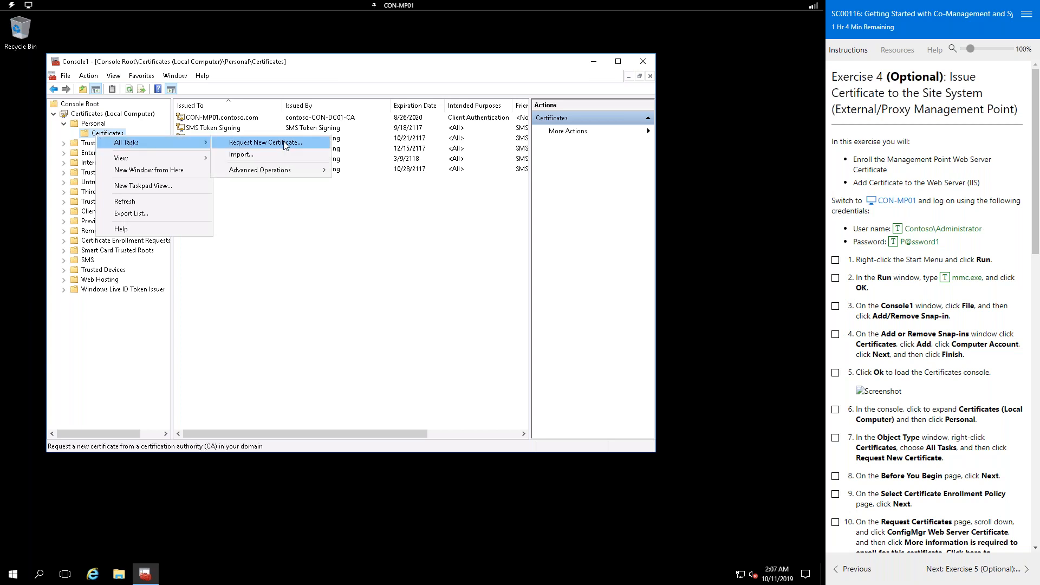
click(285, 145)
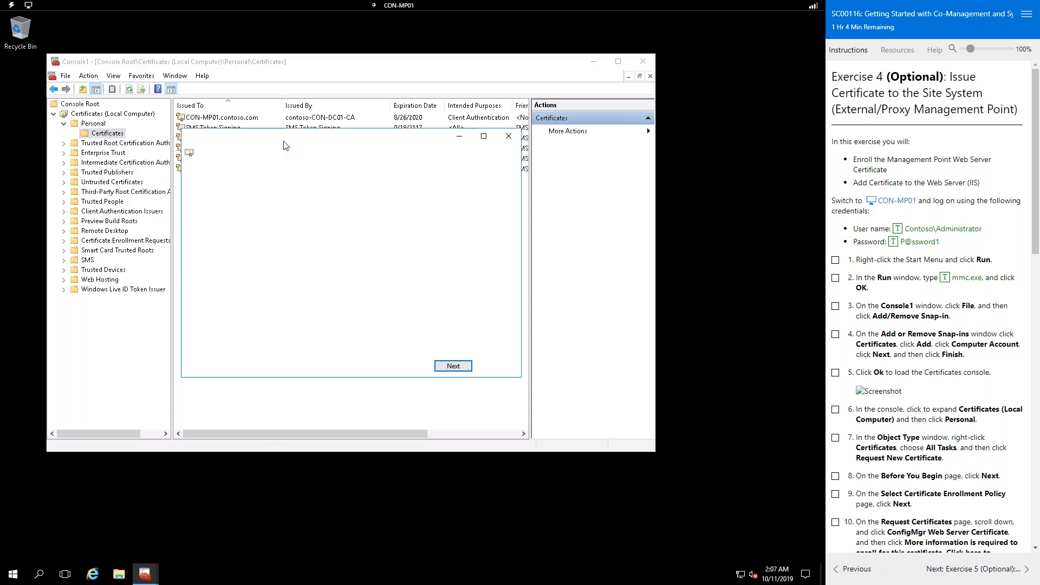
click(452, 367)
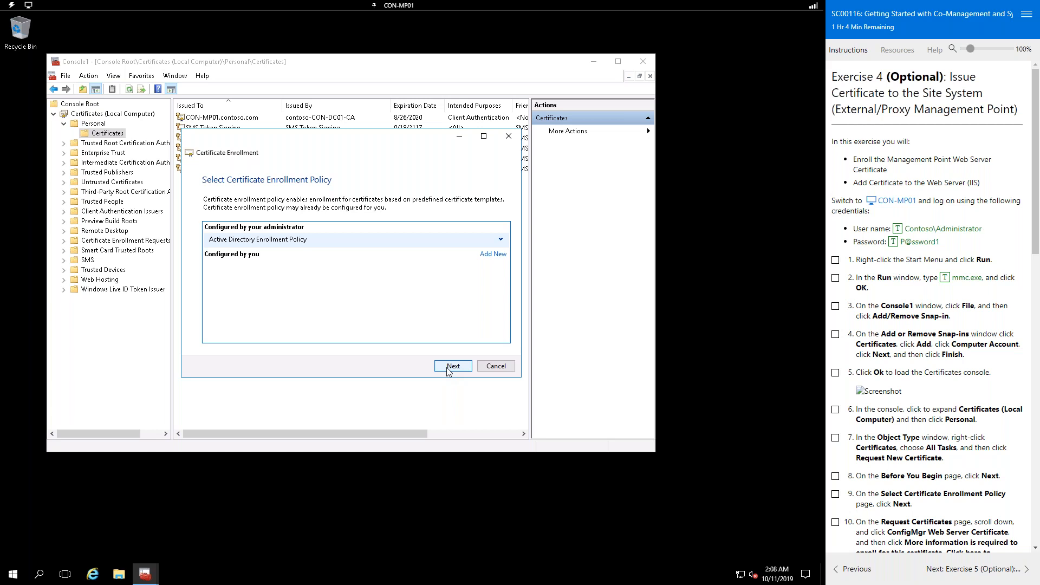
click(500, 240)
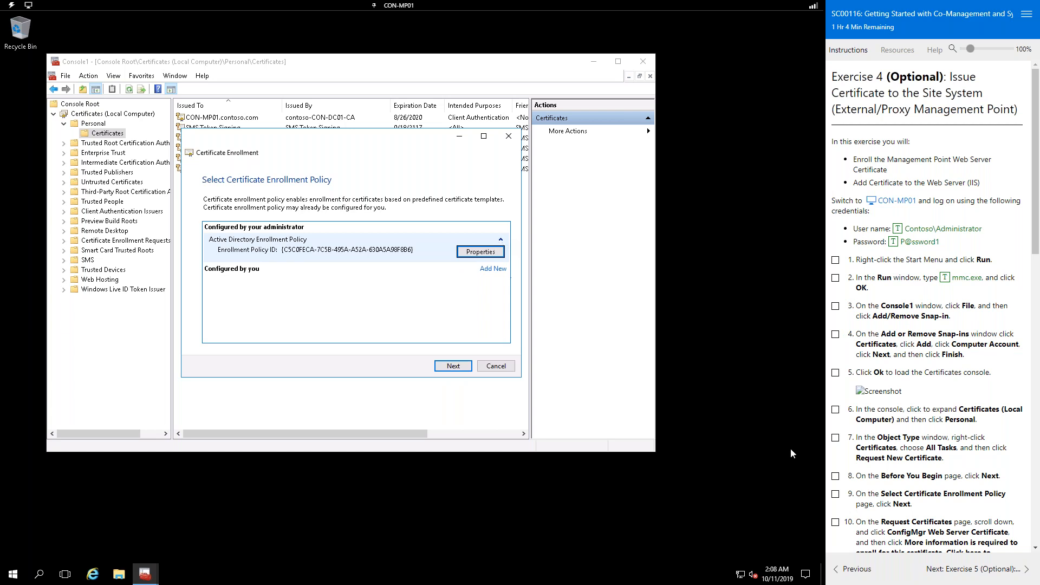
click(454, 366)
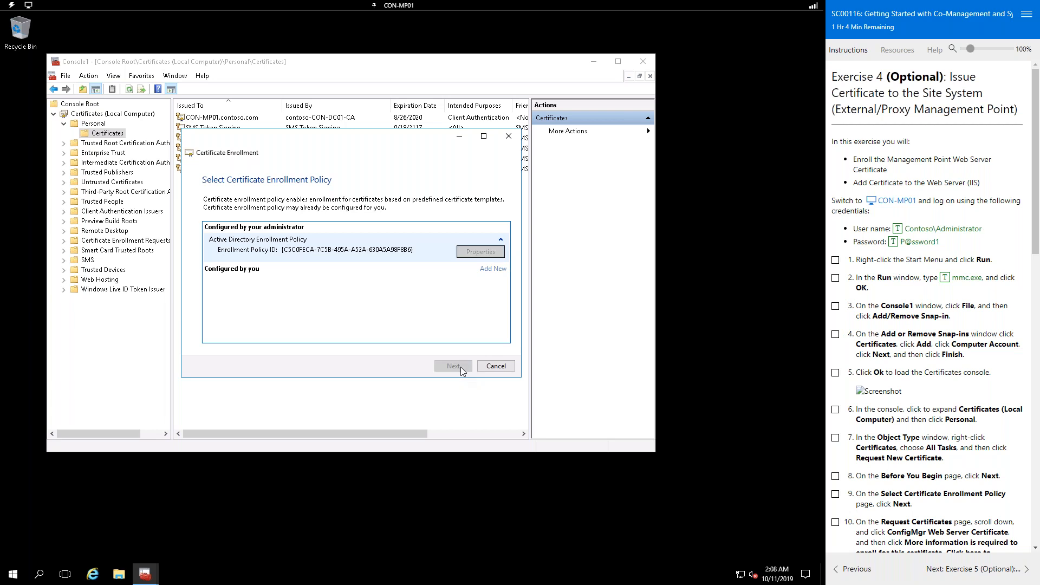
scroll(935, 366, down, 1)
scroll(932, 360, down, 5)
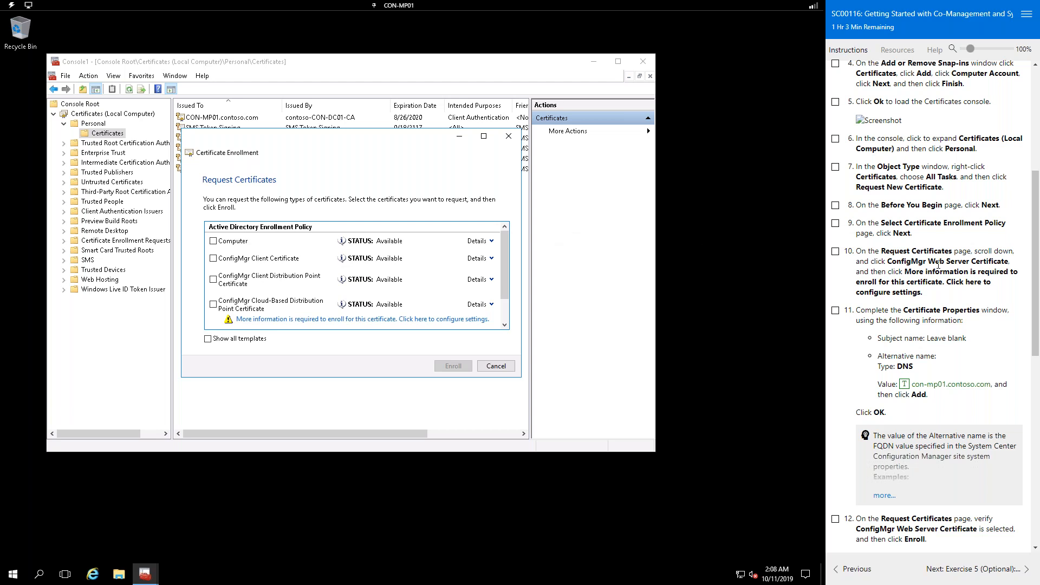
Step: Tick the ConfigMgr Web Server Certificate and open its Certificate Properties to supply missing settings
drag(891, 262, 1010, 262)
scroll(329, 293, down, 1)
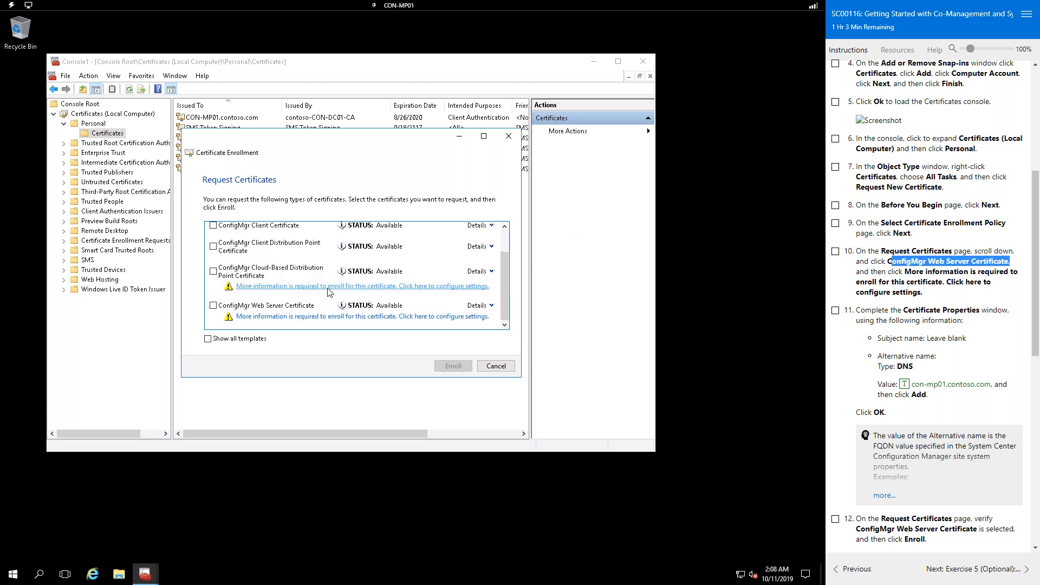
click(213, 307)
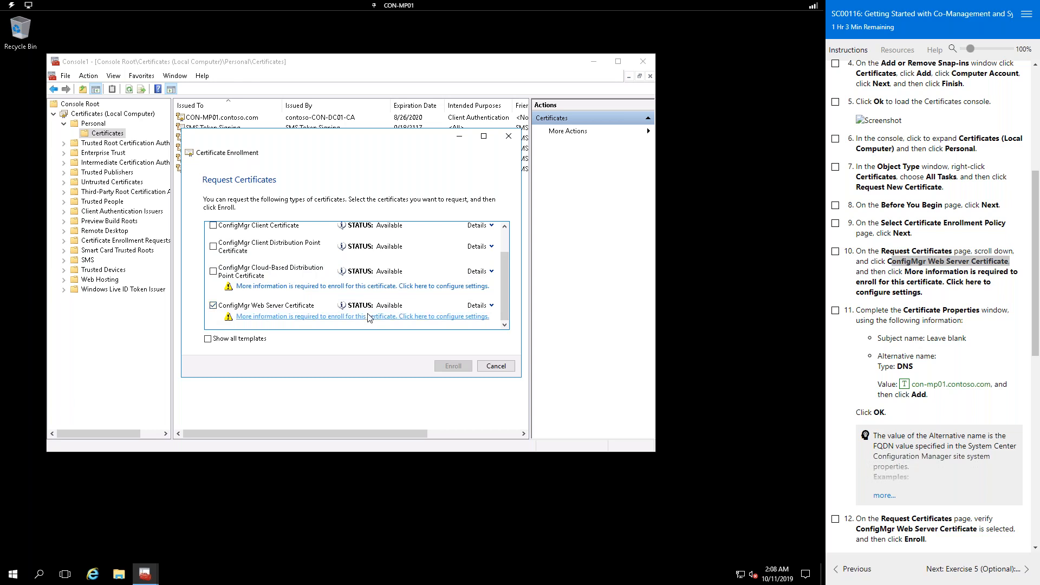
click(444, 318)
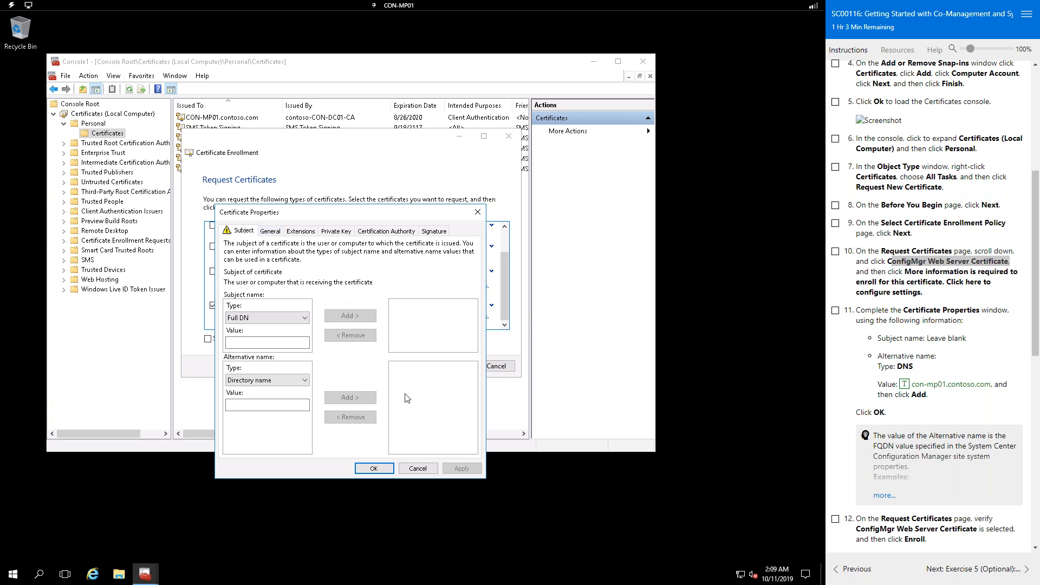
Step: Review the certificate's General and Subject settings, keeping the subject name type as Full DN
click(274, 233)
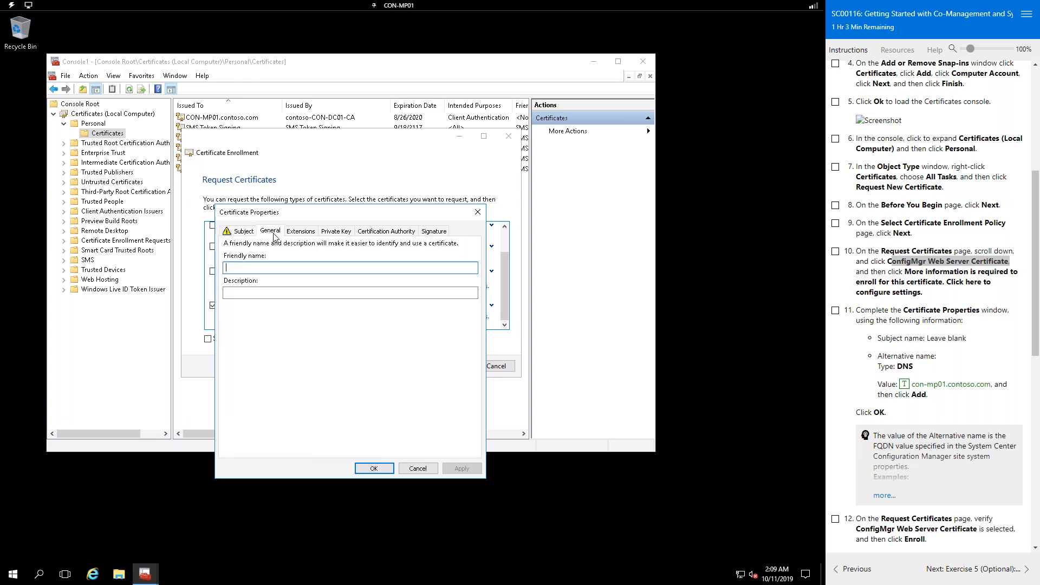
click(243, 232)
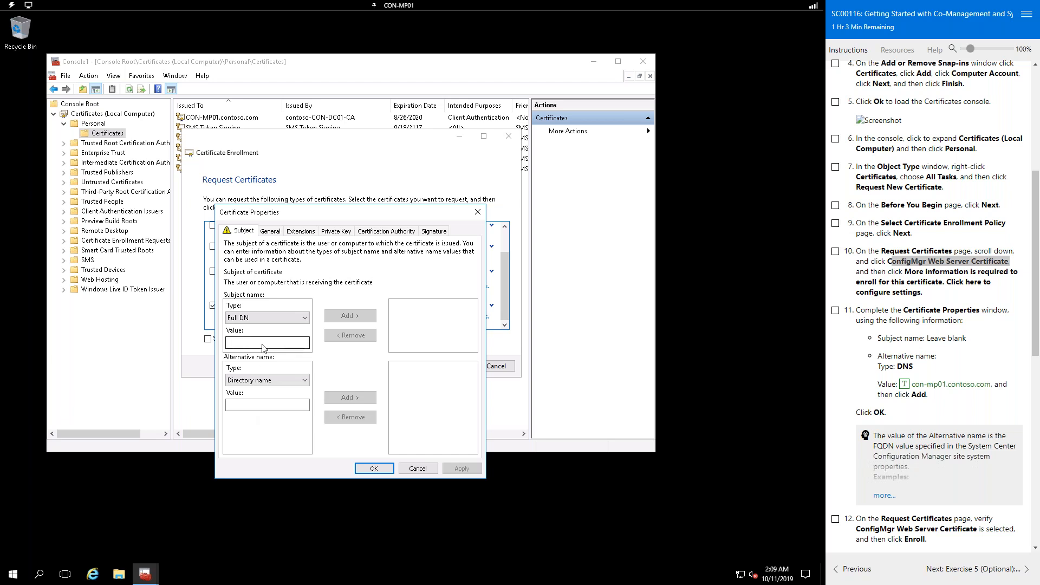
click(248, 410)
text(DNS)
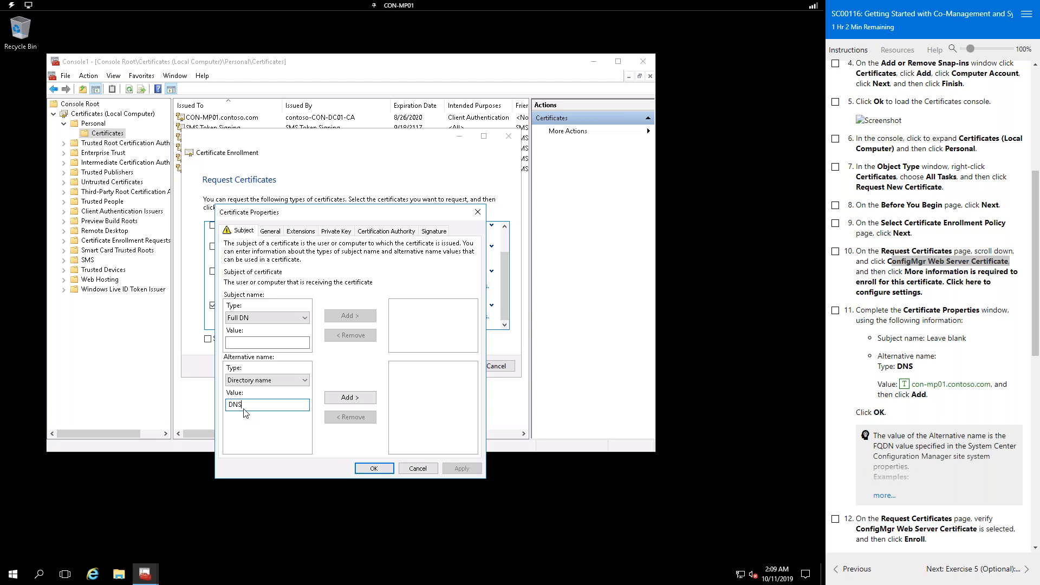
click(255, 342)
click(256, 320)
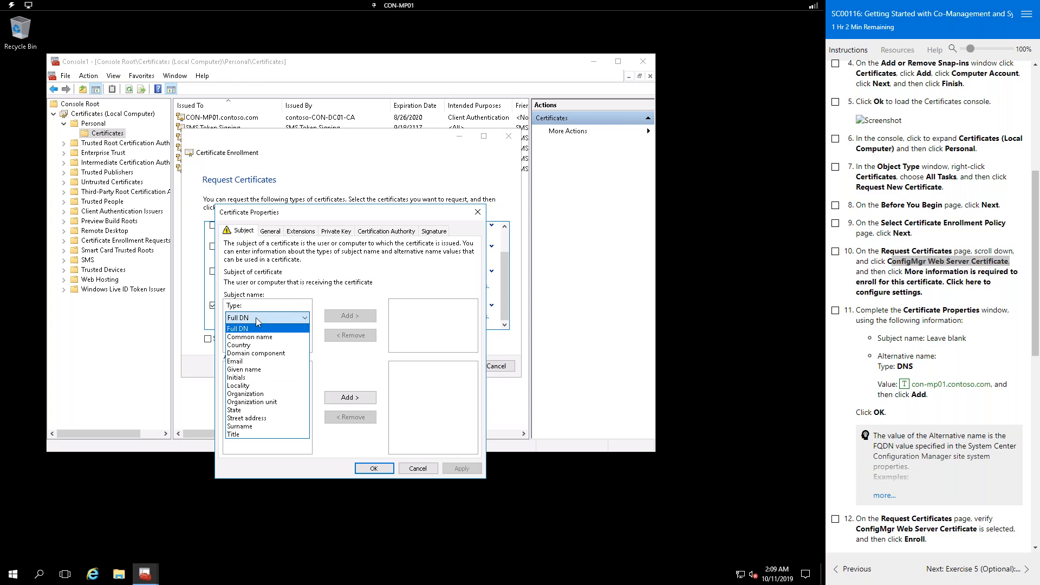
click(256, 317)
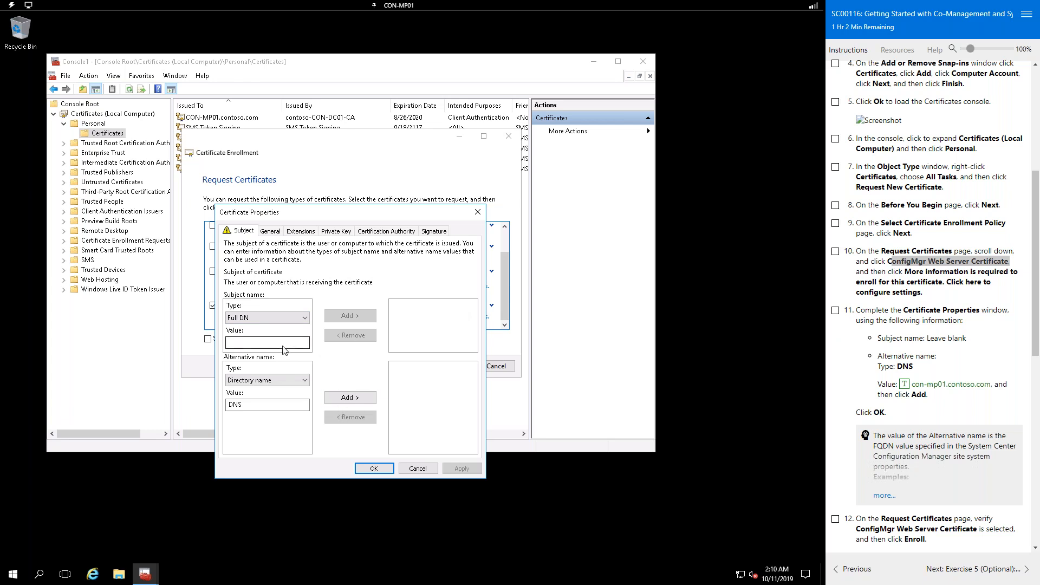
Step: Set the alternative name type to DNS and clear the stray DNS text from the value
click(261, 381)
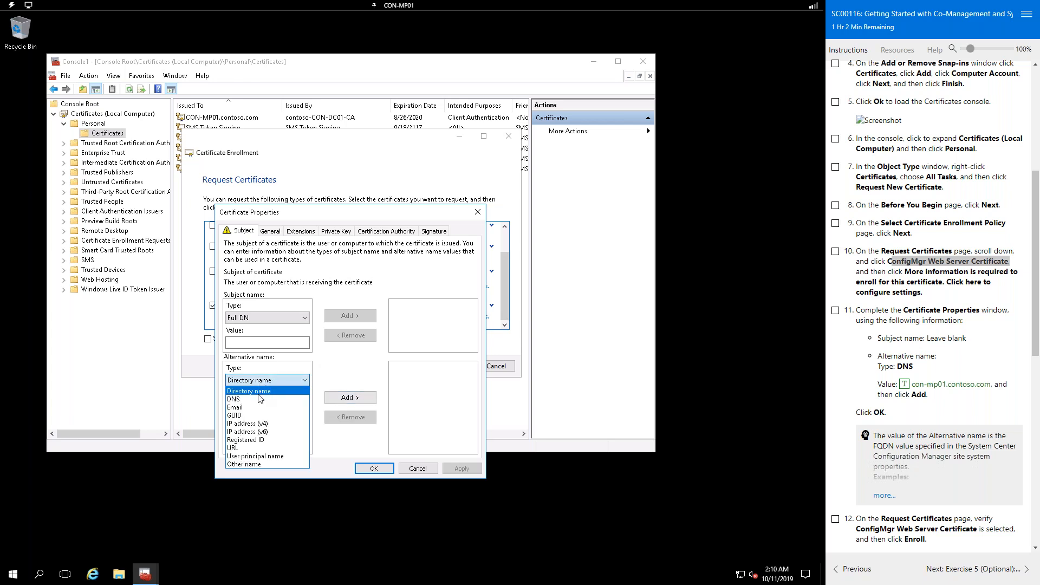
click(262, 399)
click(272, 406)
text(DNS)
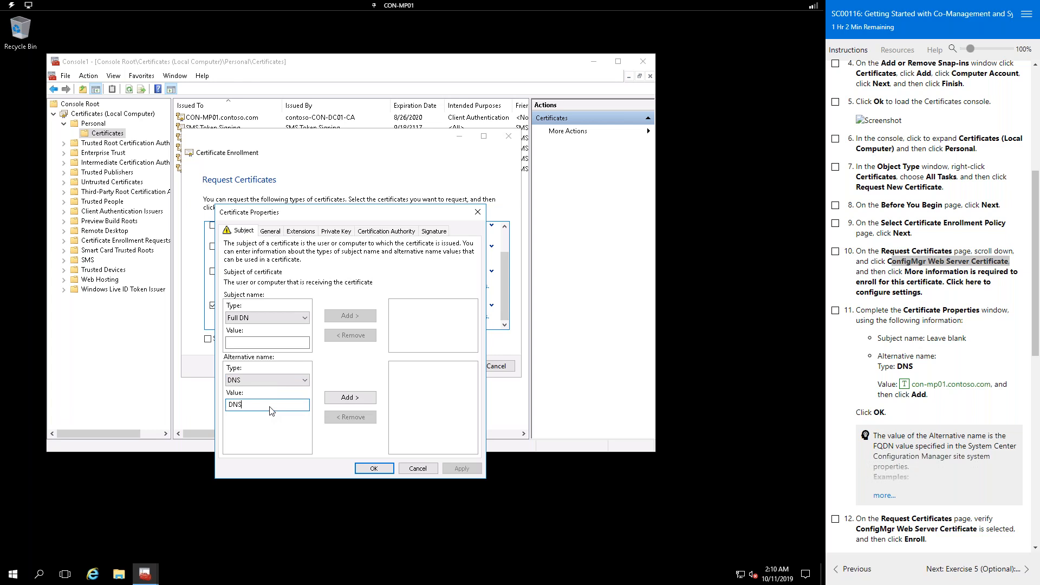
double_click(272, 410)
key(BackSpace)
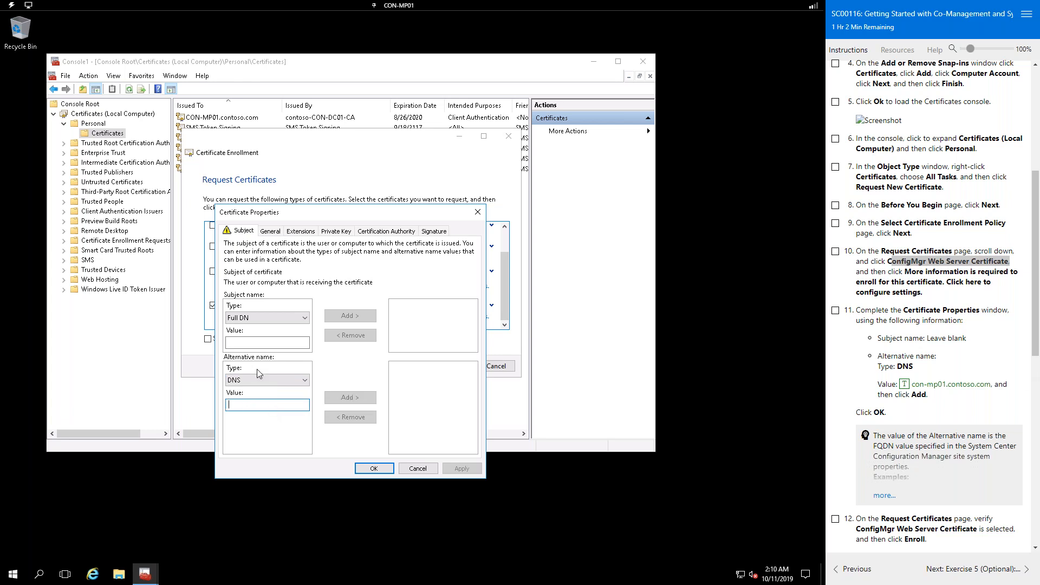
click(261, 317)
click(261, 318)
Step: Add con-mp01.contoso.com as a DNS alternative name and save the certificate properties
click(262, 410)
click(904, 386)
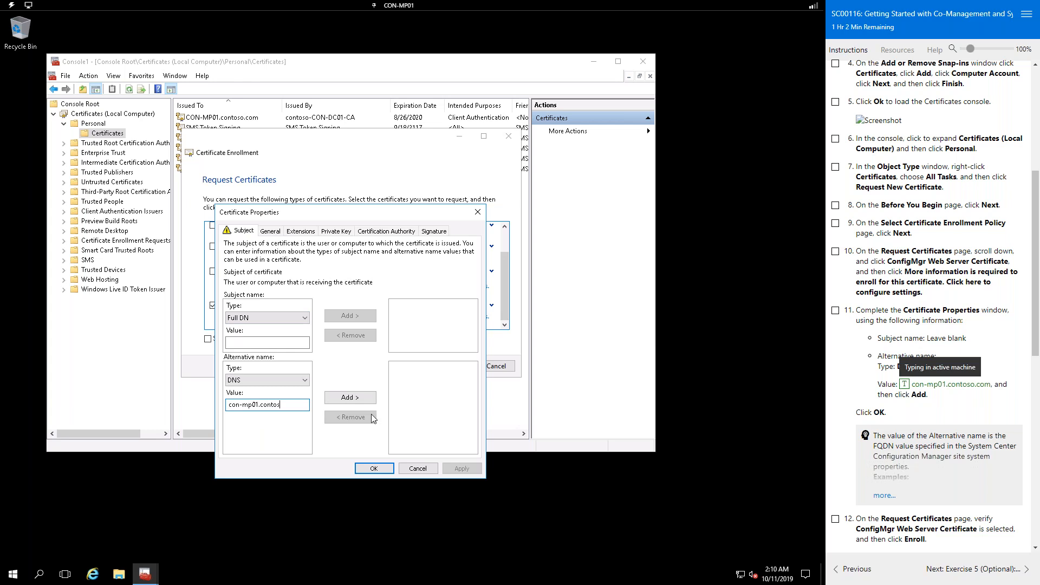
click(348, 398)
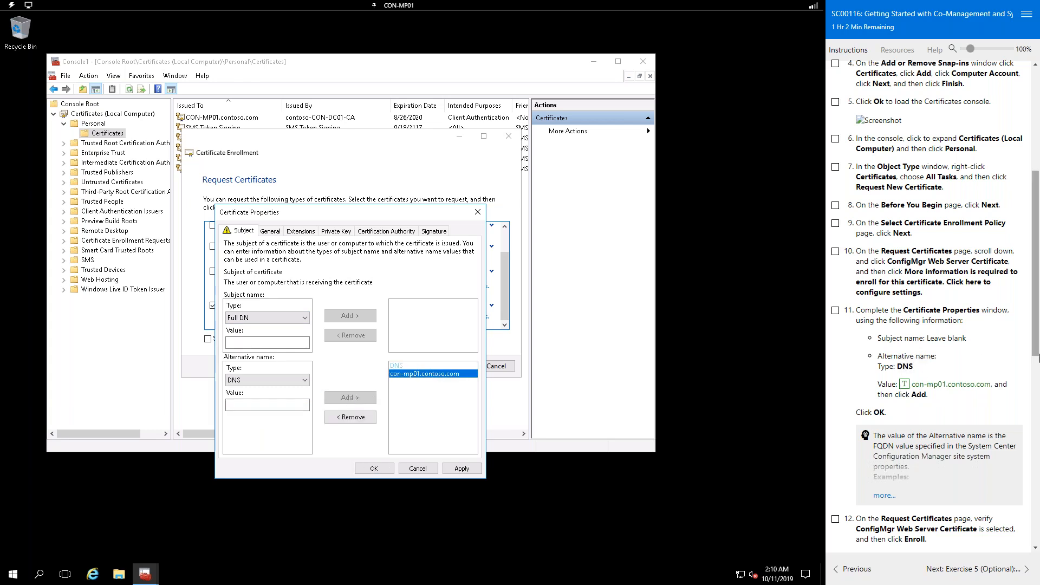
scroll(988, 367, down, 5)
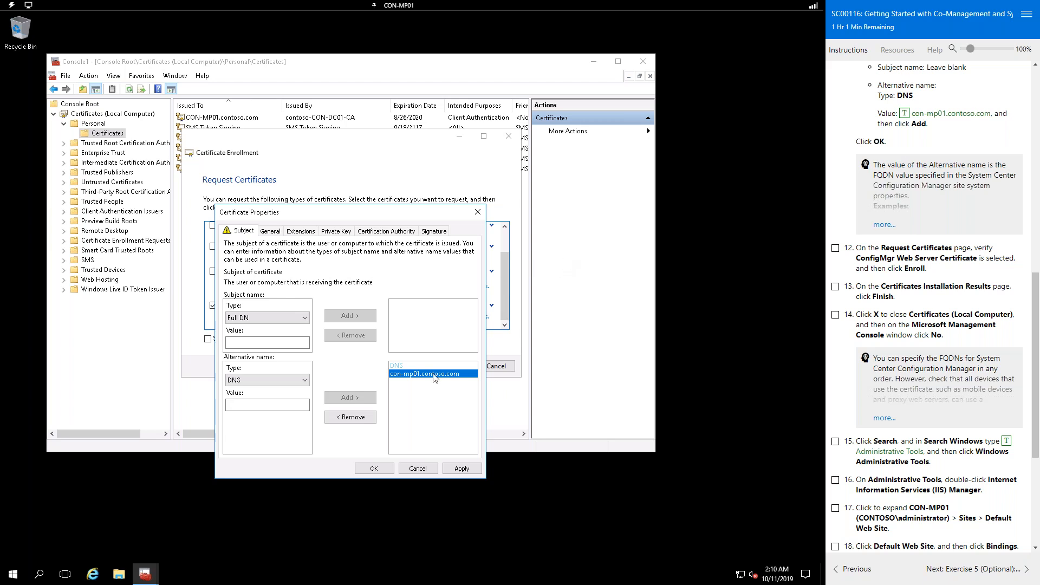
click(366, 475)
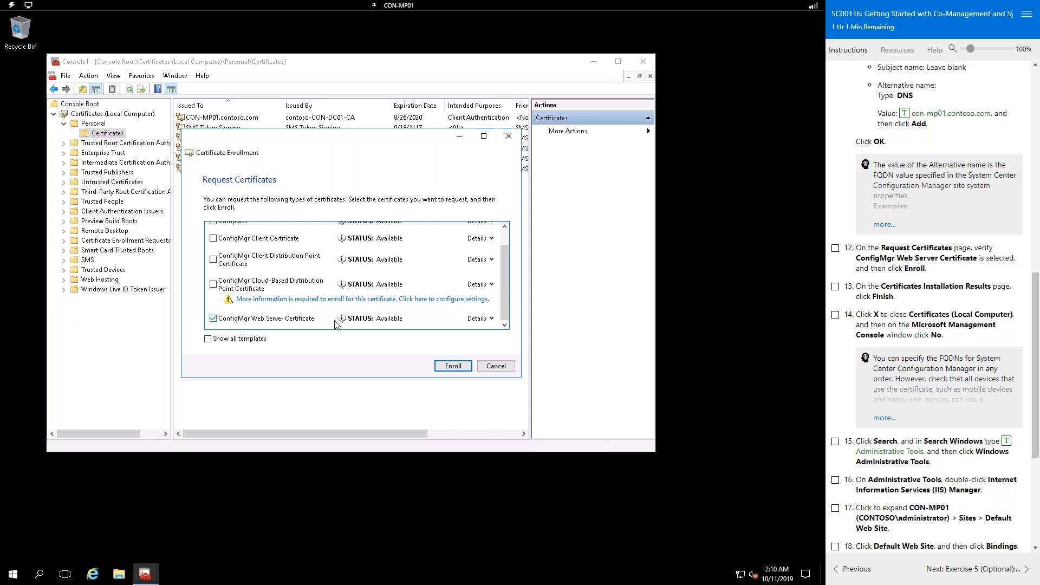
Step: Enroll the ConfigMgr Web Server Certificate and select the new CON-MP01.contoso.com certificate
click(454, 366)
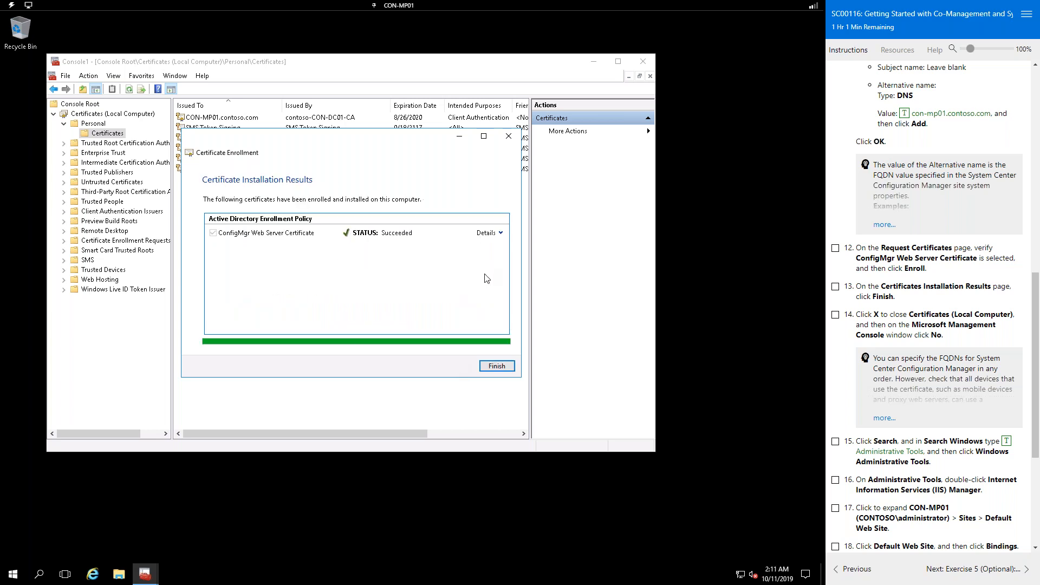
click(497, 366)
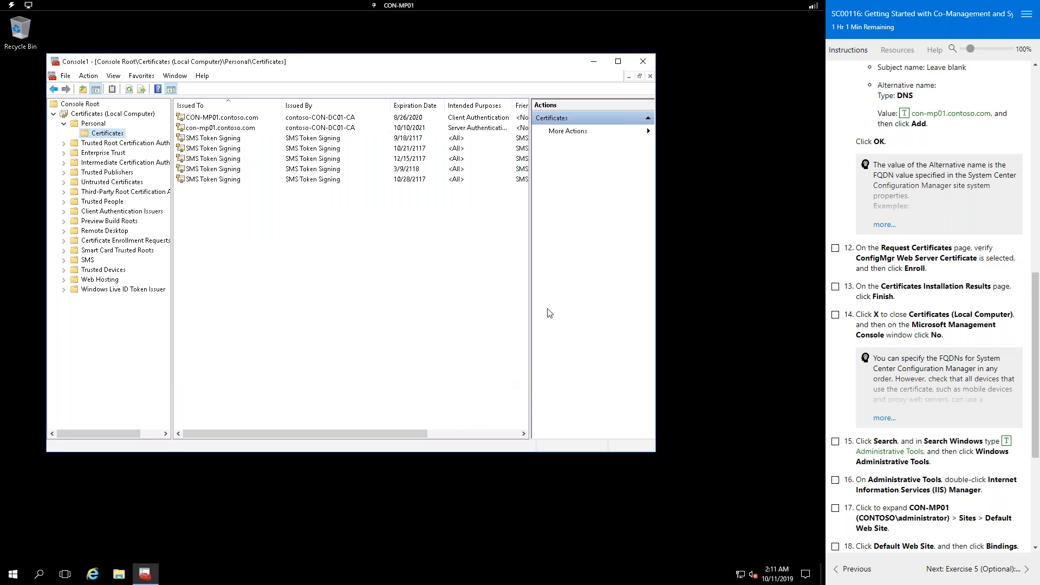
click(232, 120)
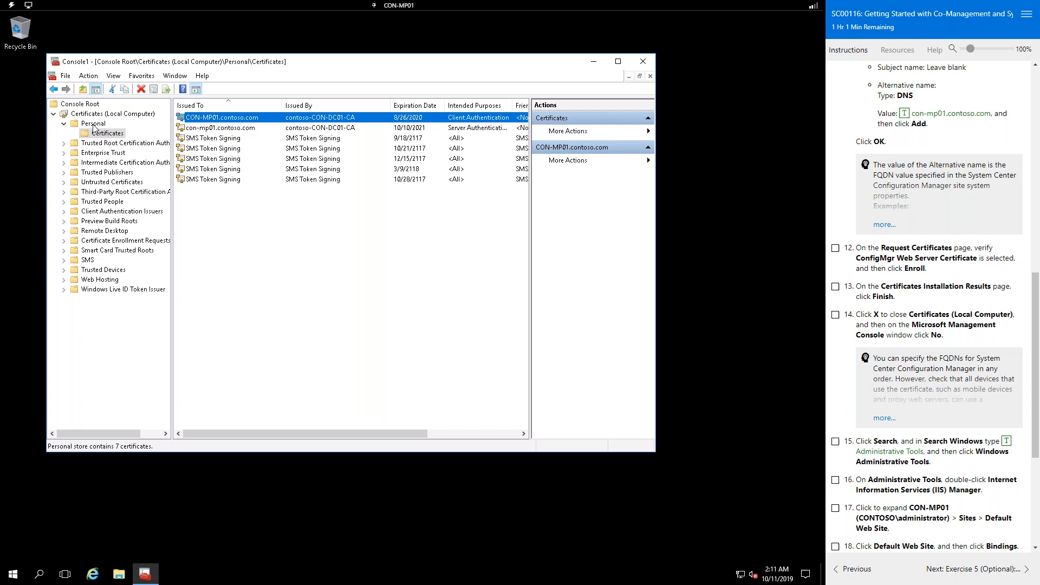
click(106, 114)
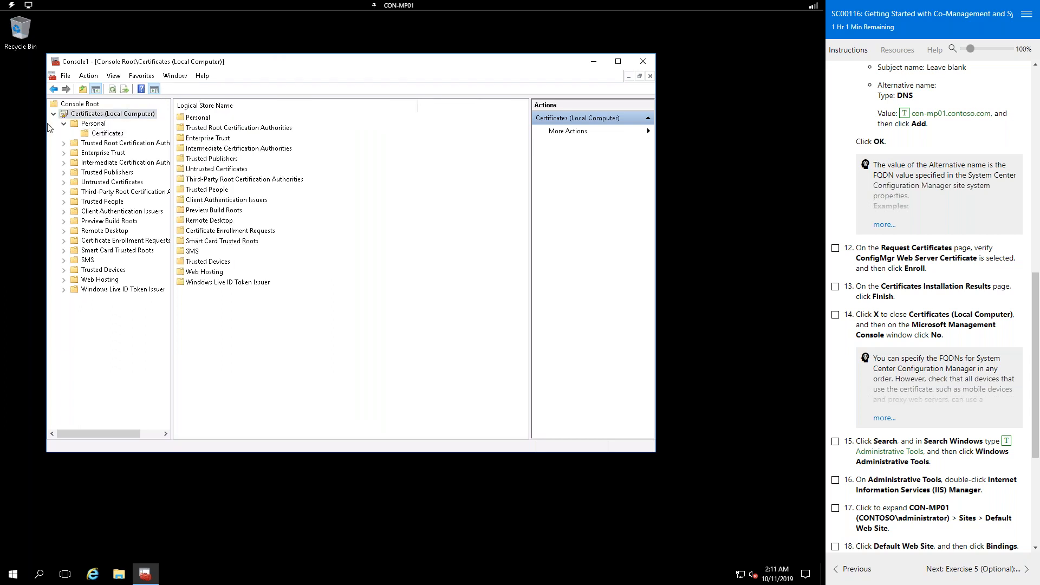
click(64, 124)
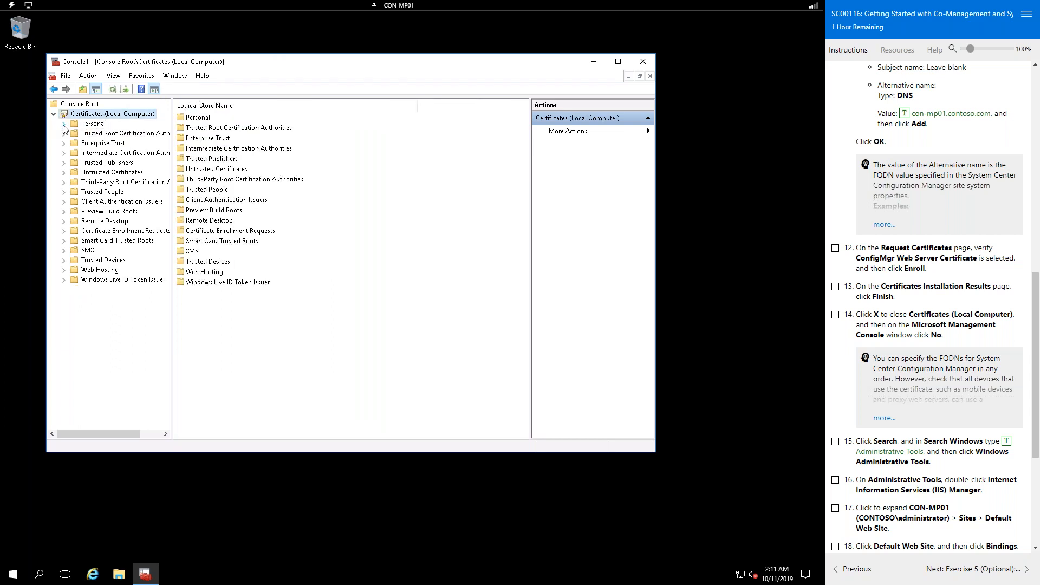
click(96, 124)
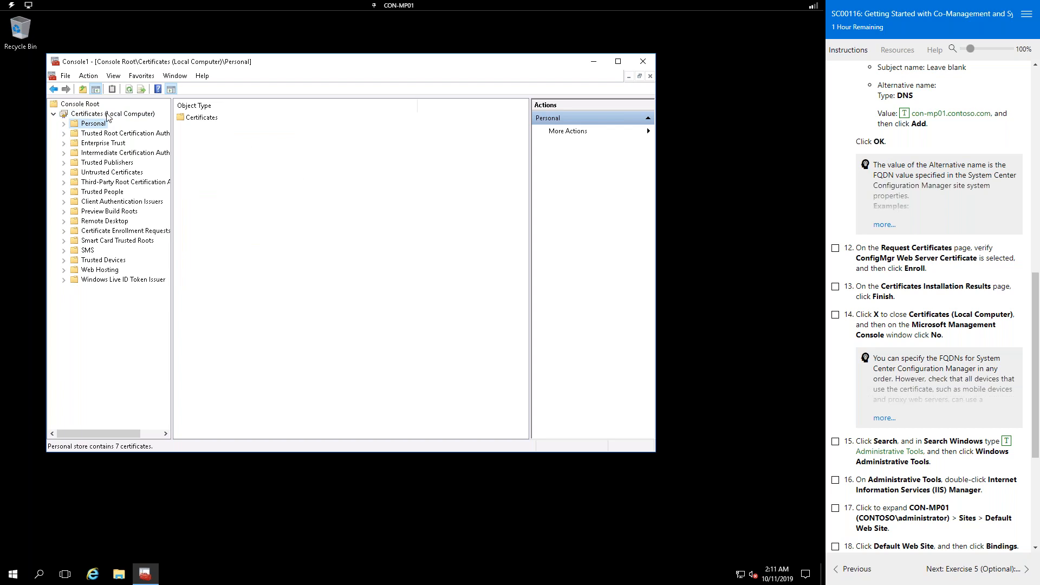
click(106, 114)
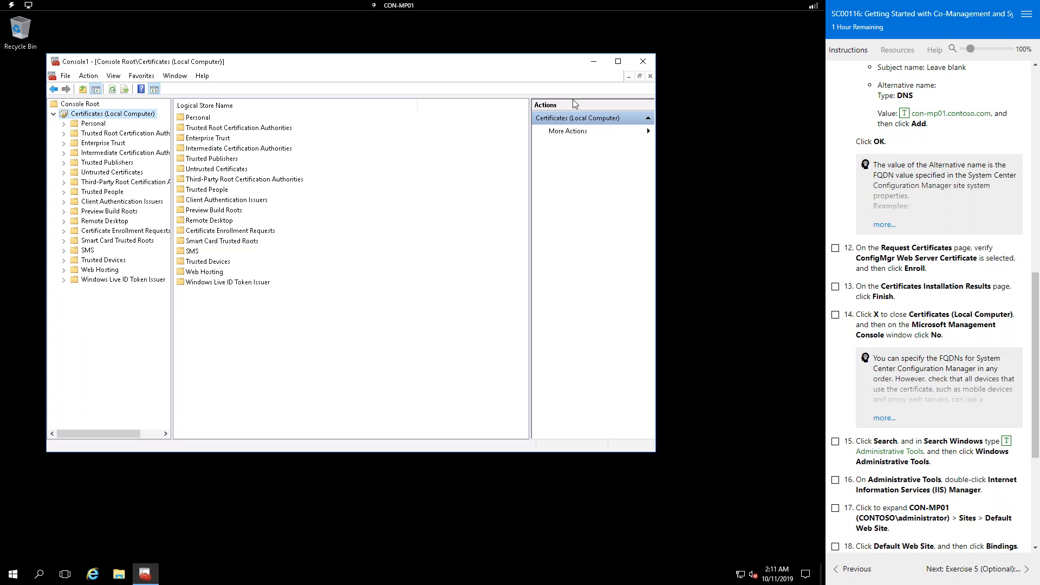
click(64, 124)
click(103, 133)
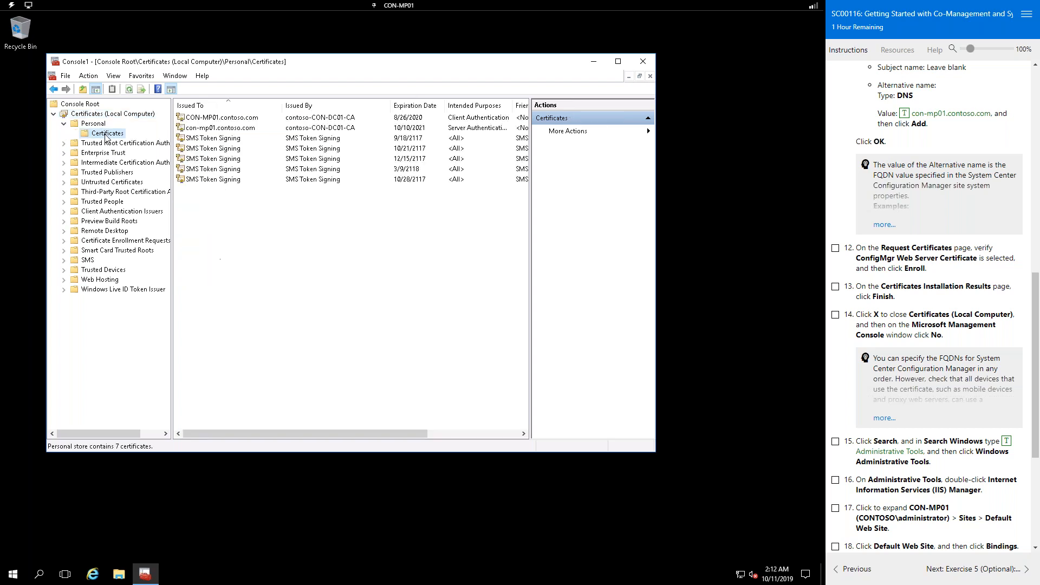
right_click(110, 136)
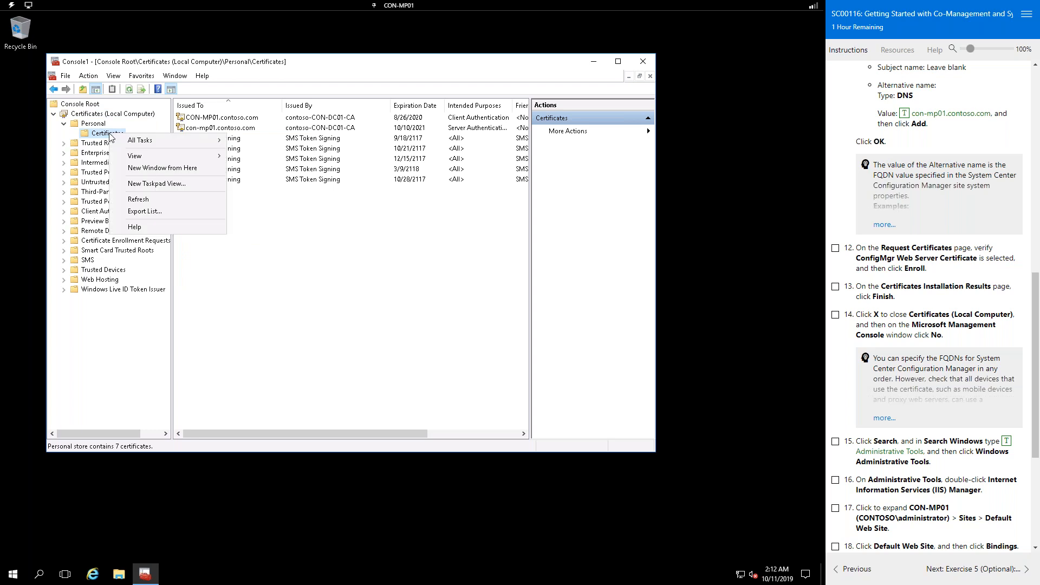
click(96, 137)
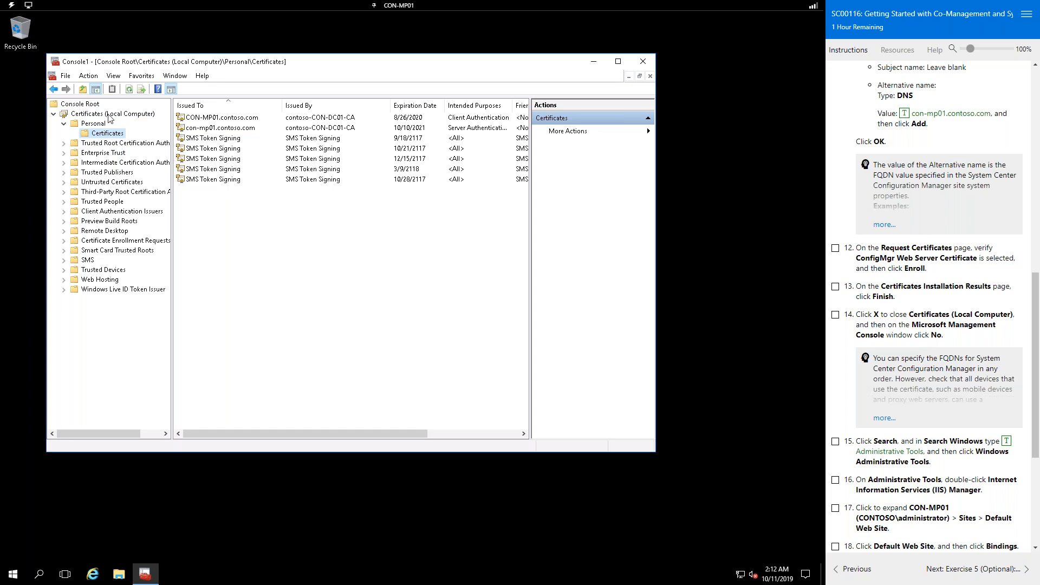
click(235, 119)
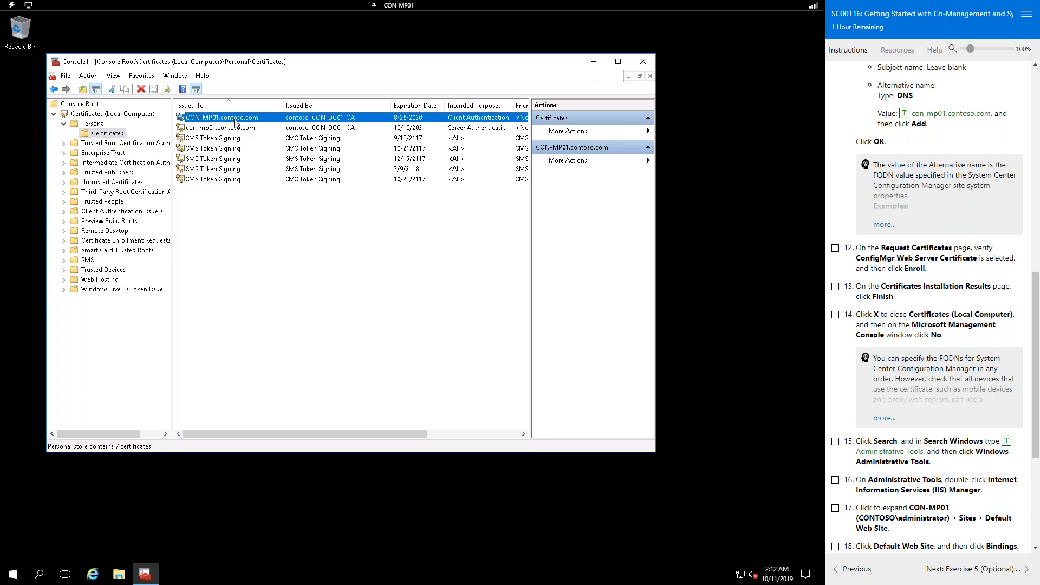
click(141, 88)
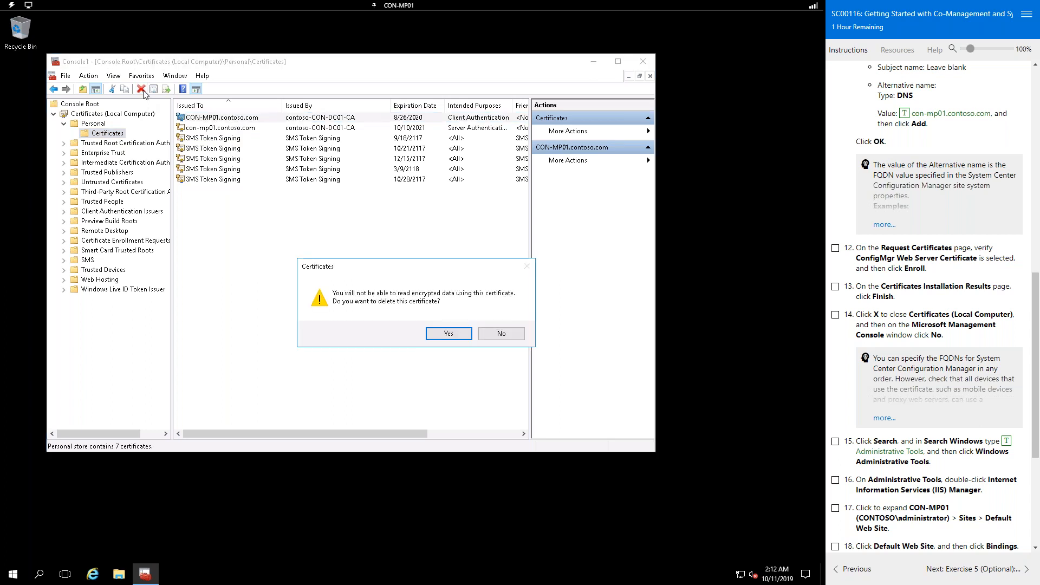
click(502, 335)
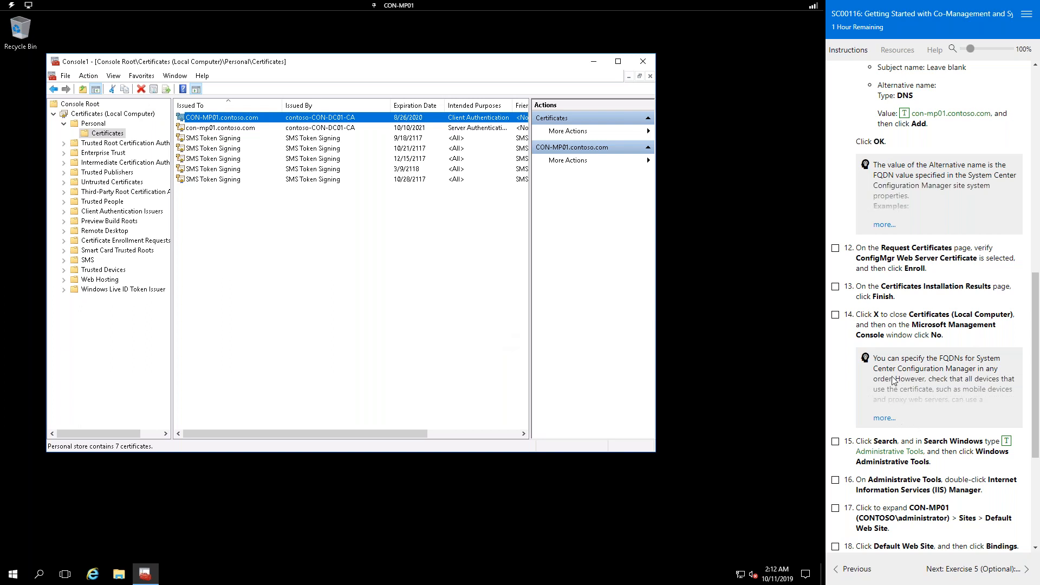
scroll(893, 378, down, 2)
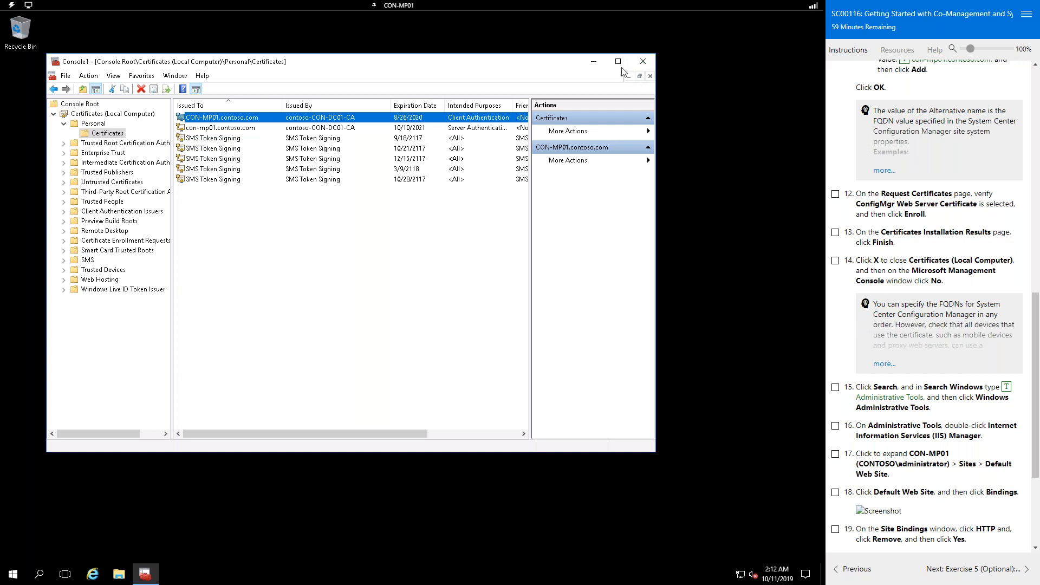
click(244, 129)
click(141, 89)
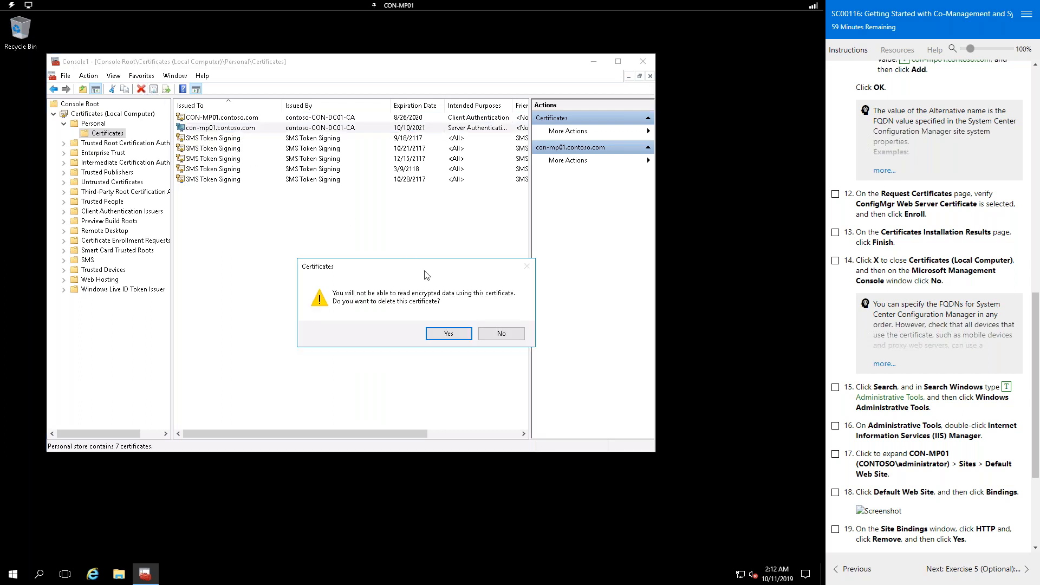
click(515, 336)
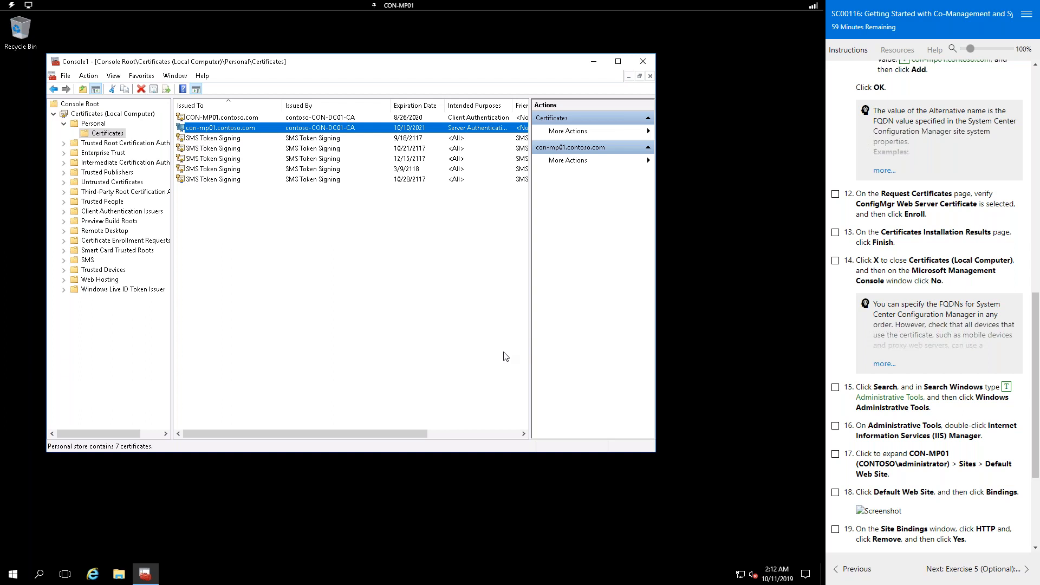
Step: Find Windows Administrative Tools through search and launch IIS Manager from its shortcut
click(595, 64)
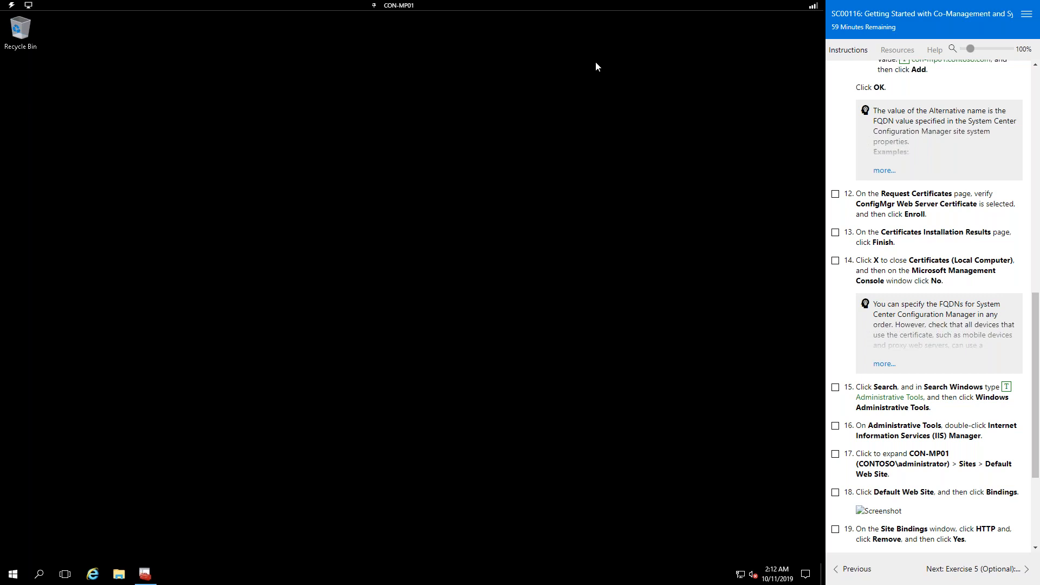
click(39, 574)
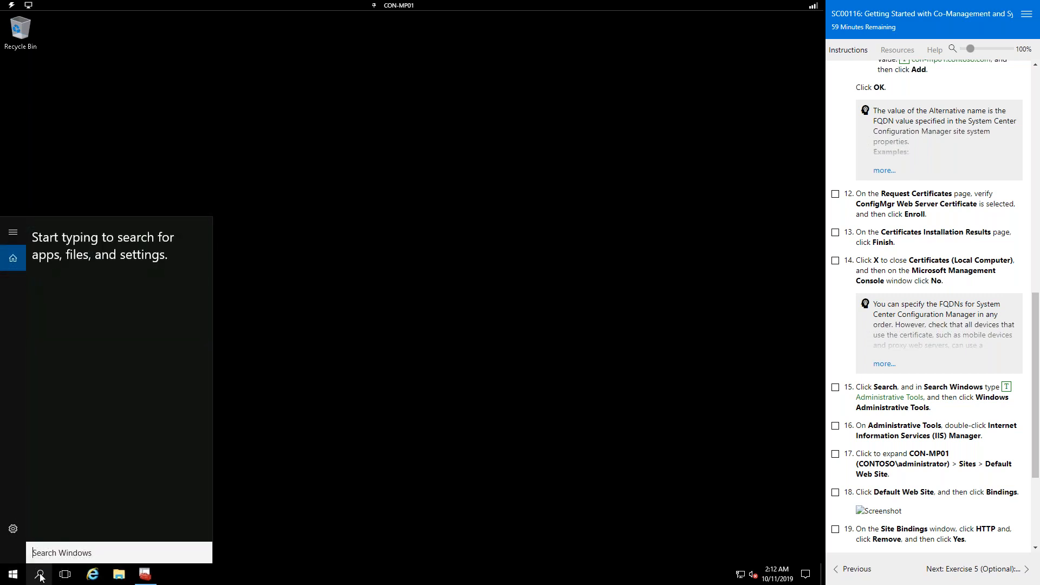
click(1007, 388)
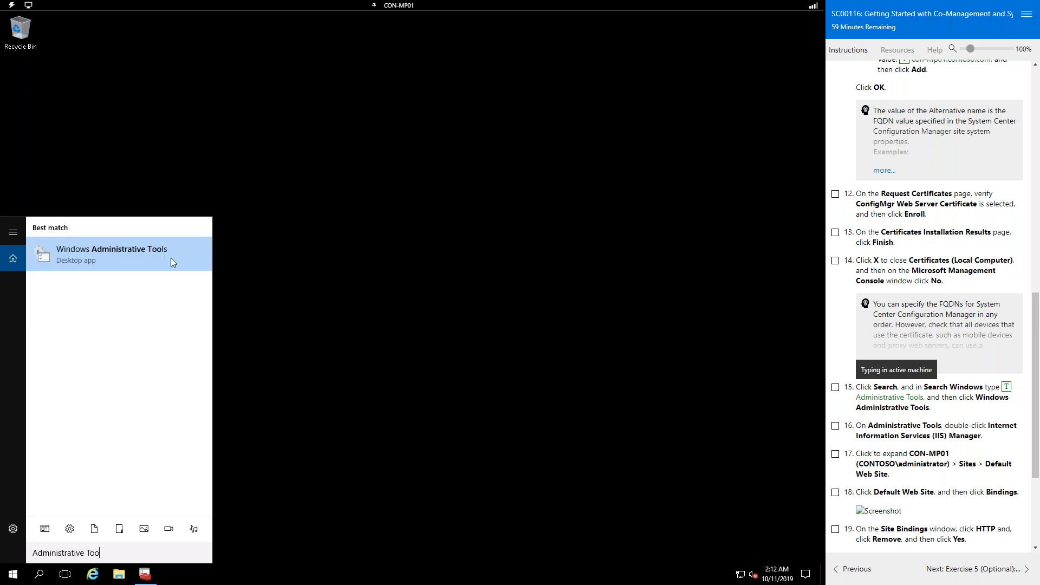
click(164, 262)
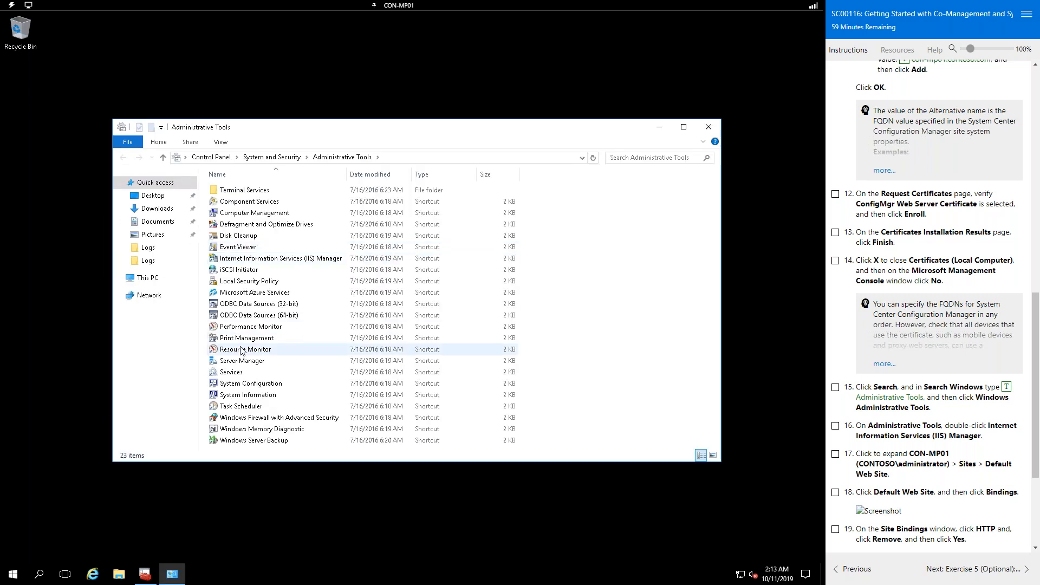
click(243, 261)
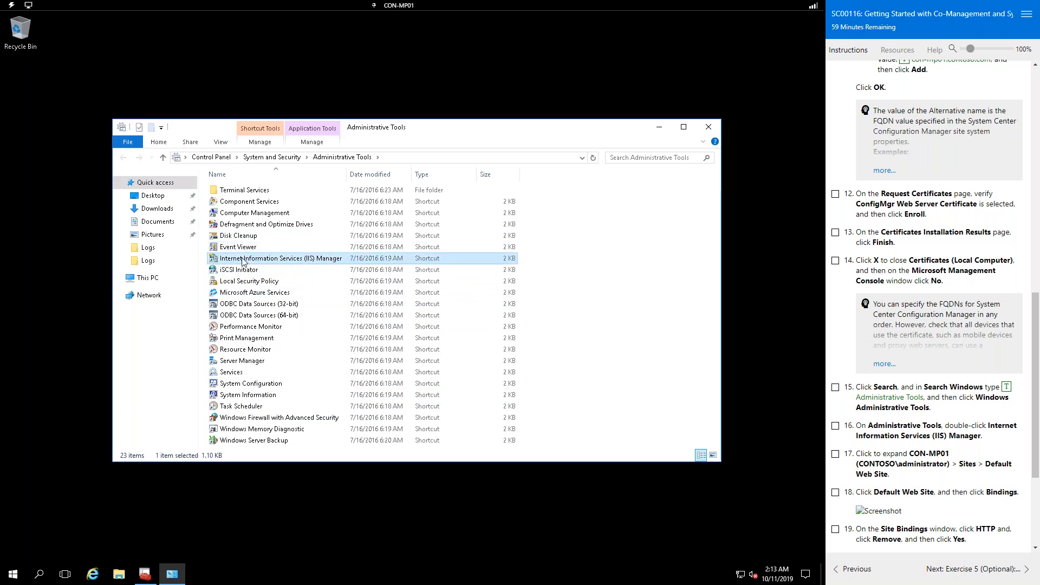
right_click(242, 260)
click(263, 267)
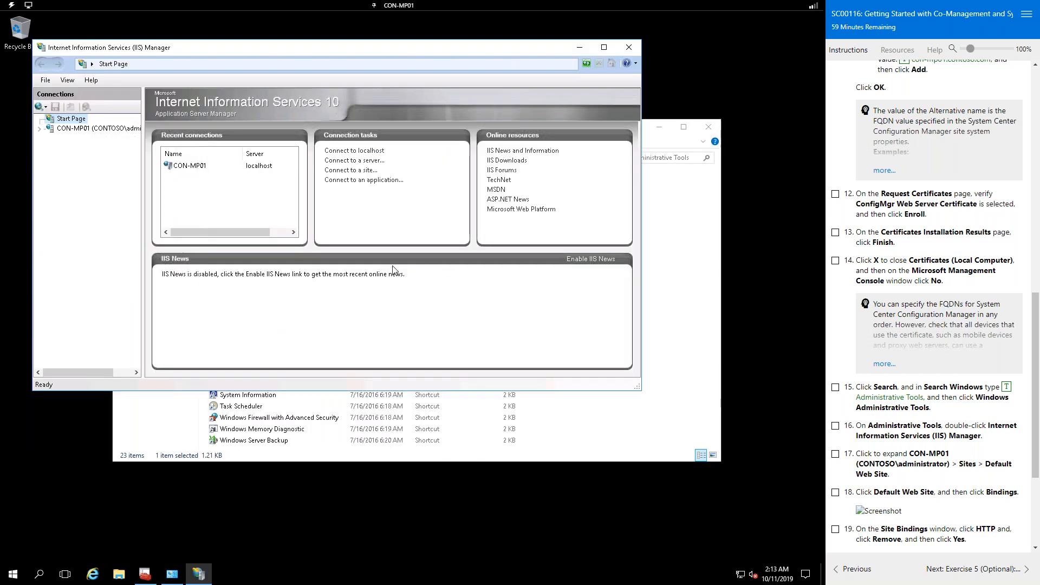
Step: Expand CON-MP01 > Sites, select Default Web Site, and browse its Features View icons
click(40, 130)
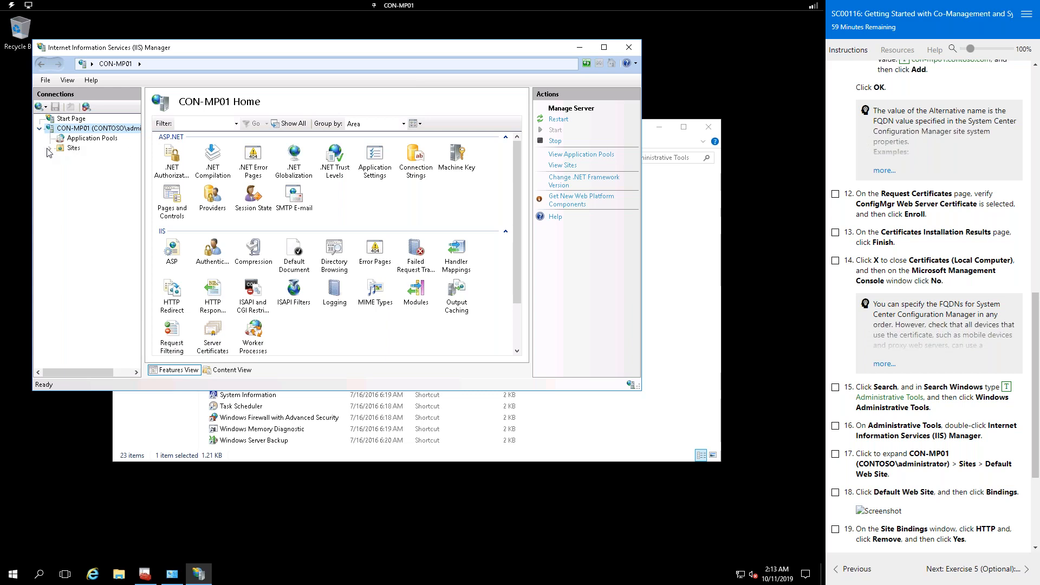
click(49, 148)
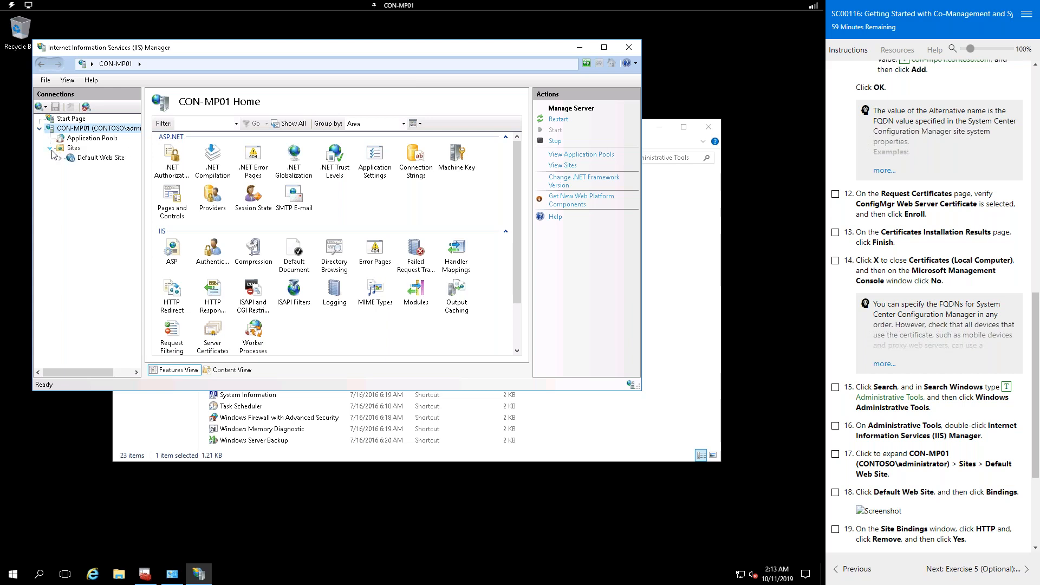
click(80, 158)
scroll(925, 391, down, 2)
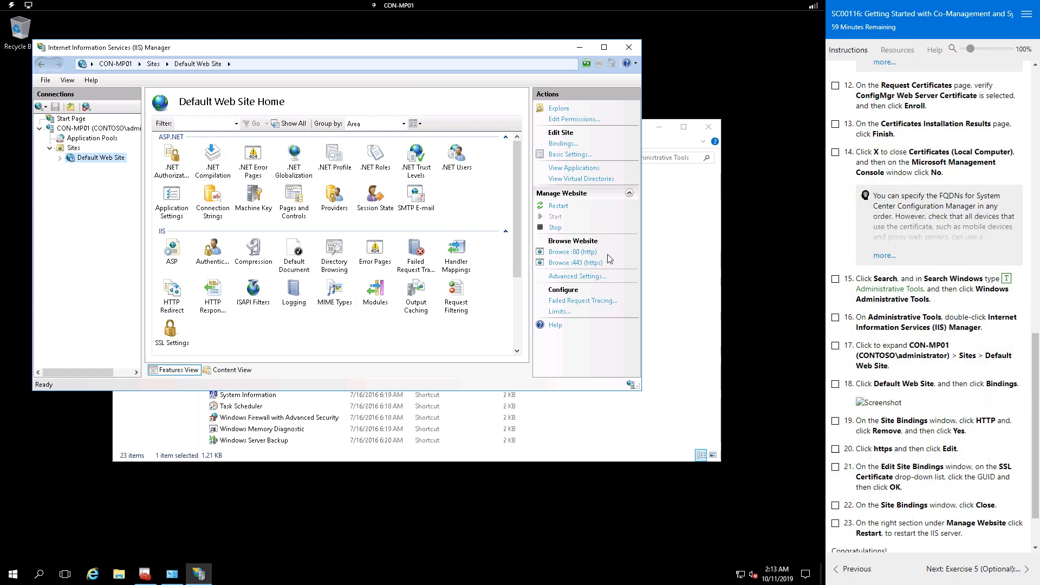
click(876, 404)
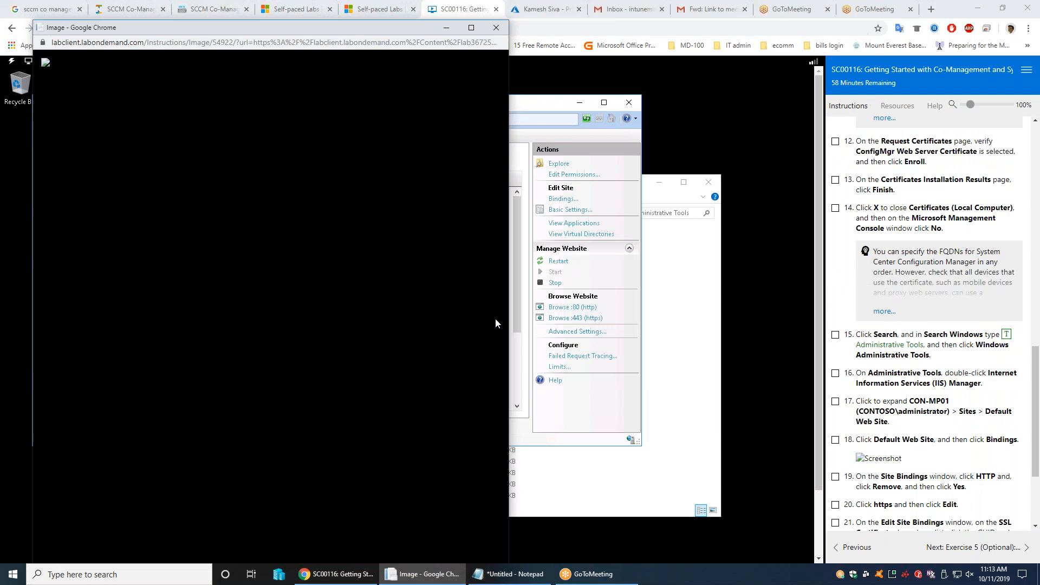
click(496, 28)
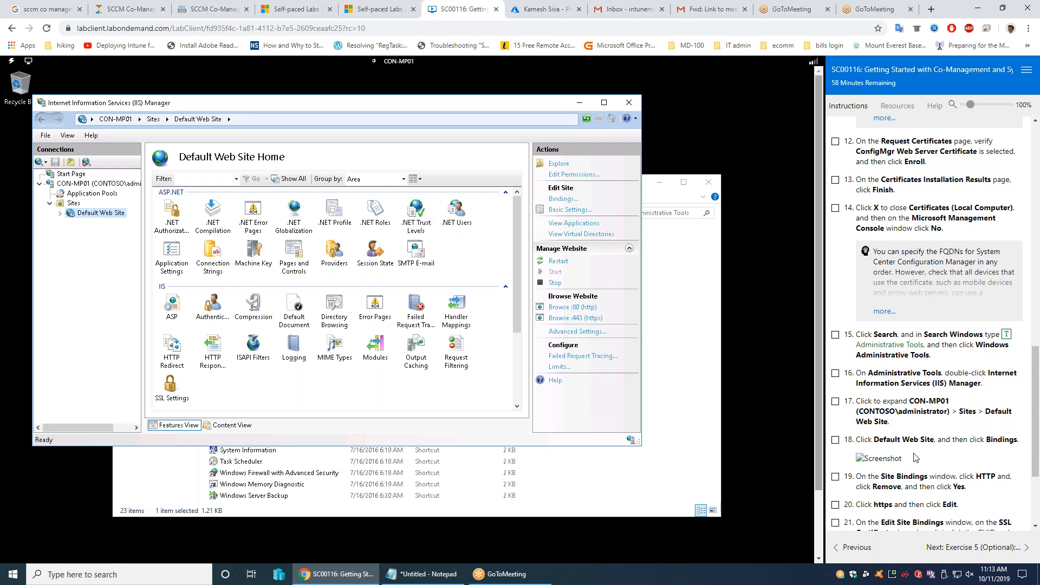
scroll(963, 420, down, 3)
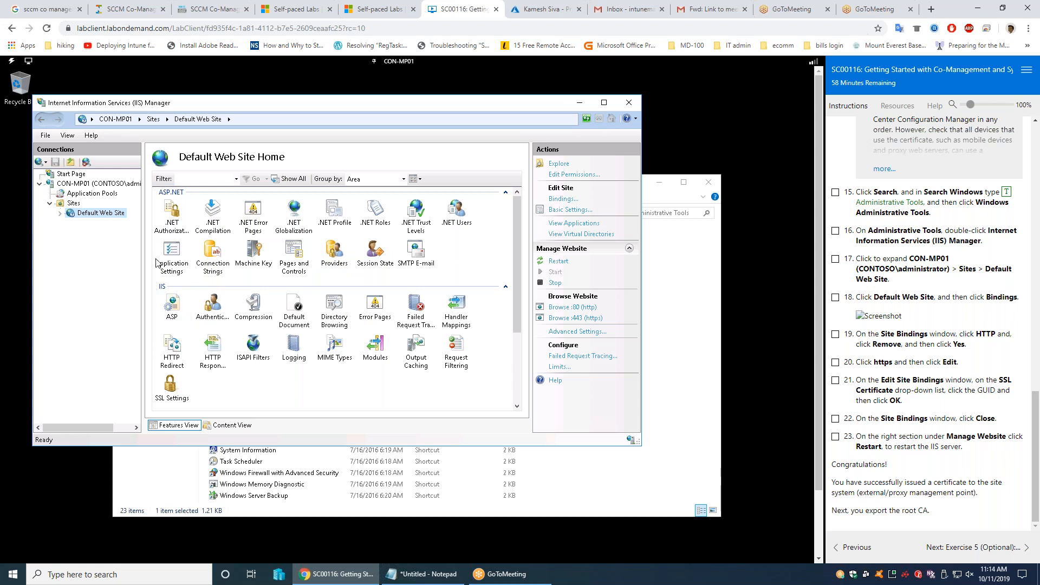
click(171, 229)
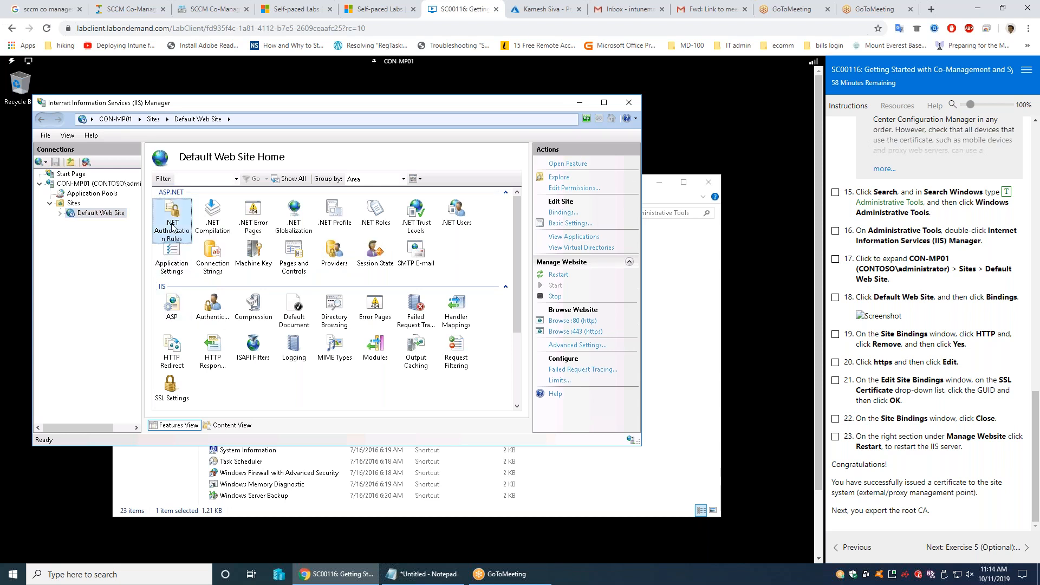
scroll(296, 322, down, 3)
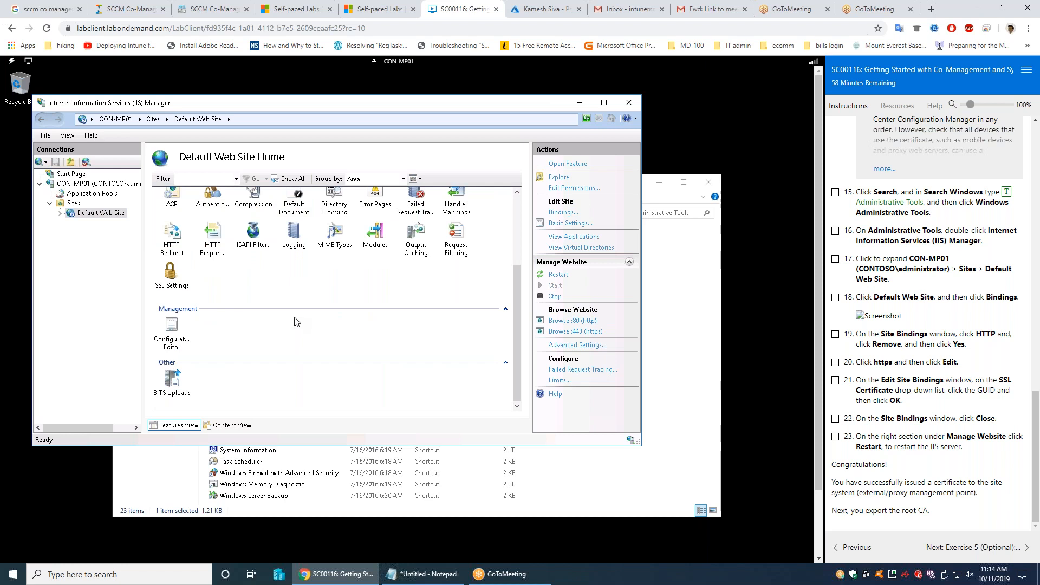
scroll(296, 322, up, 3)
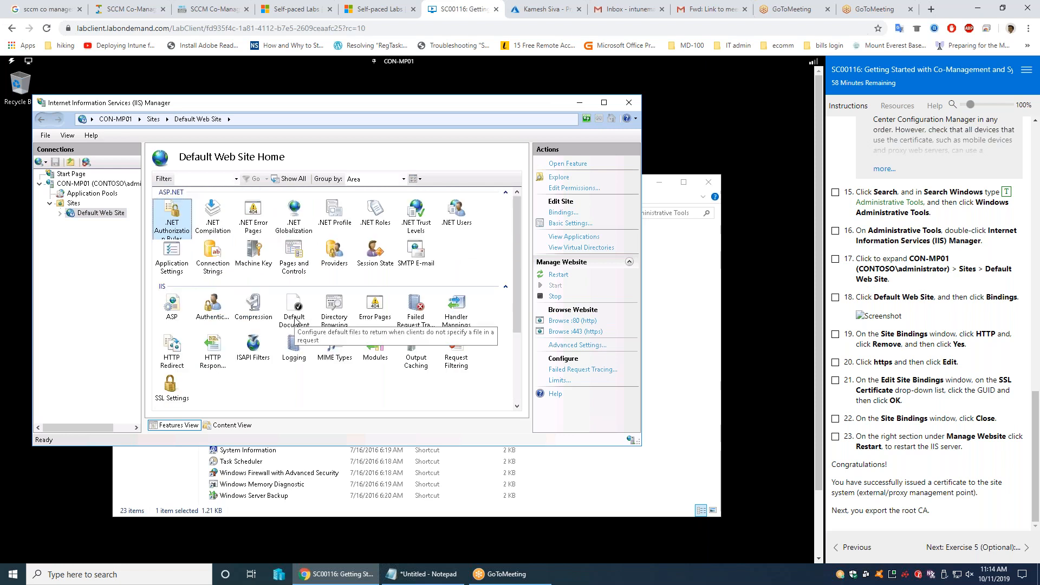
scroll(295, 322, down, 3)
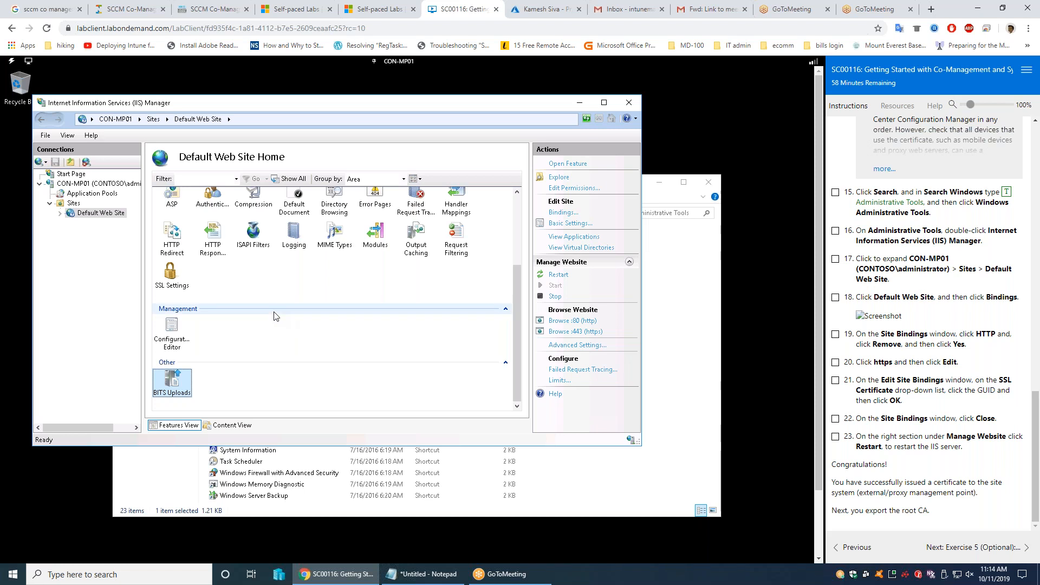
scroll(384, 292, up, 3)
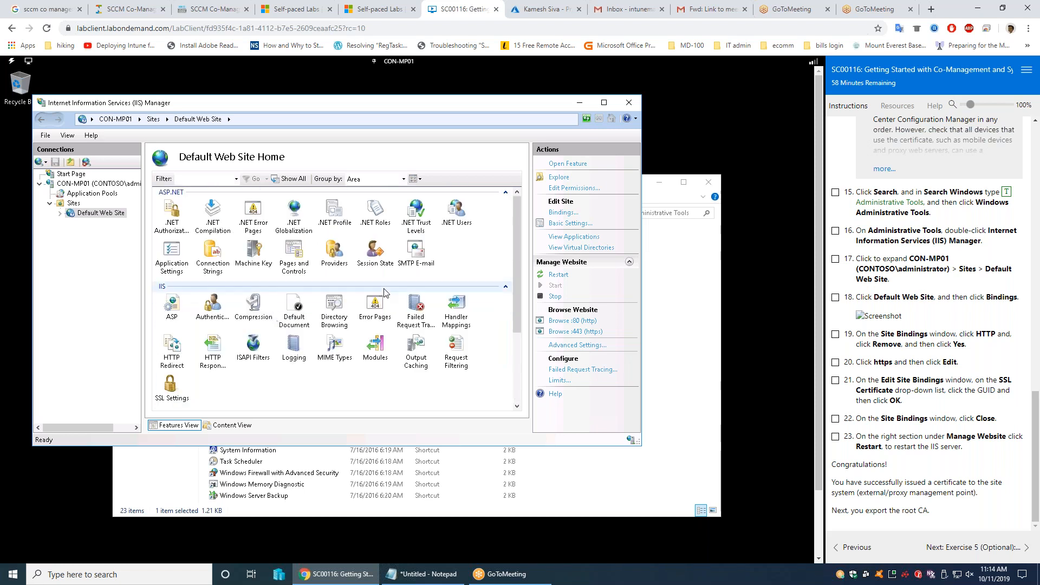
Step: Remove the Default Web Site's http port 80 binding and bring up the https 443 binding
click(560, 213)
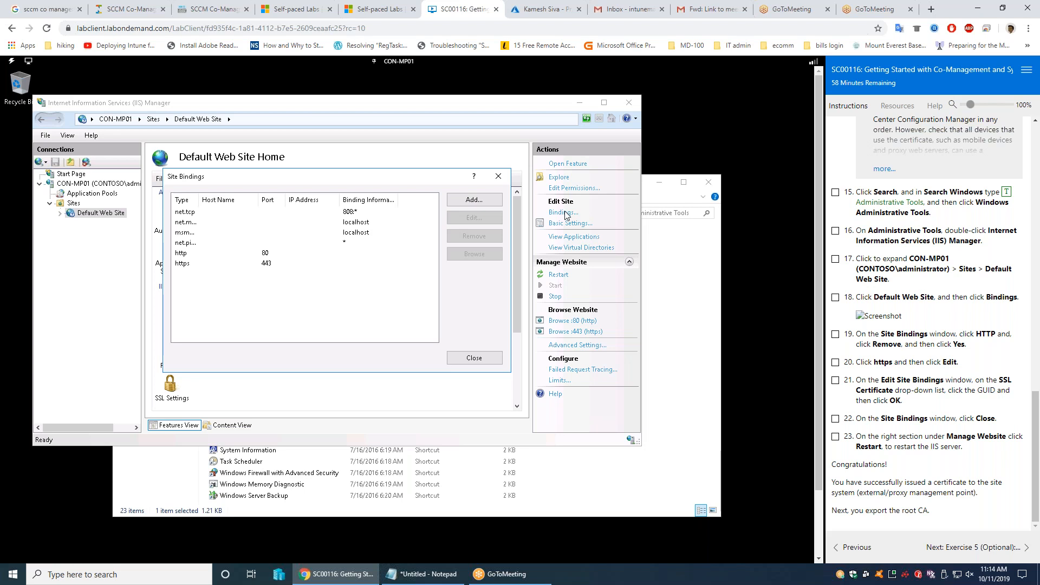
click(187, 254)
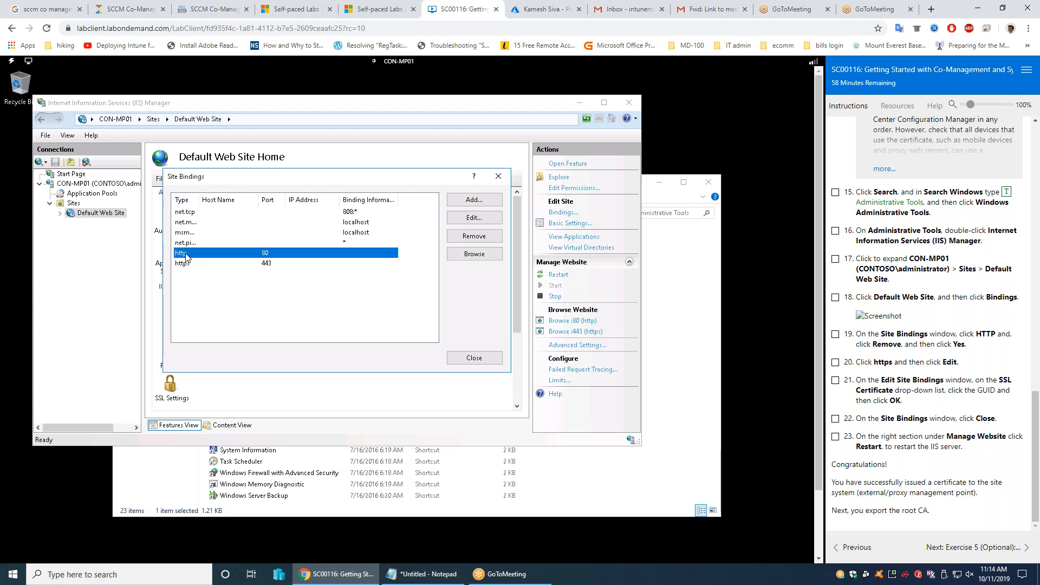
click(474, 237)
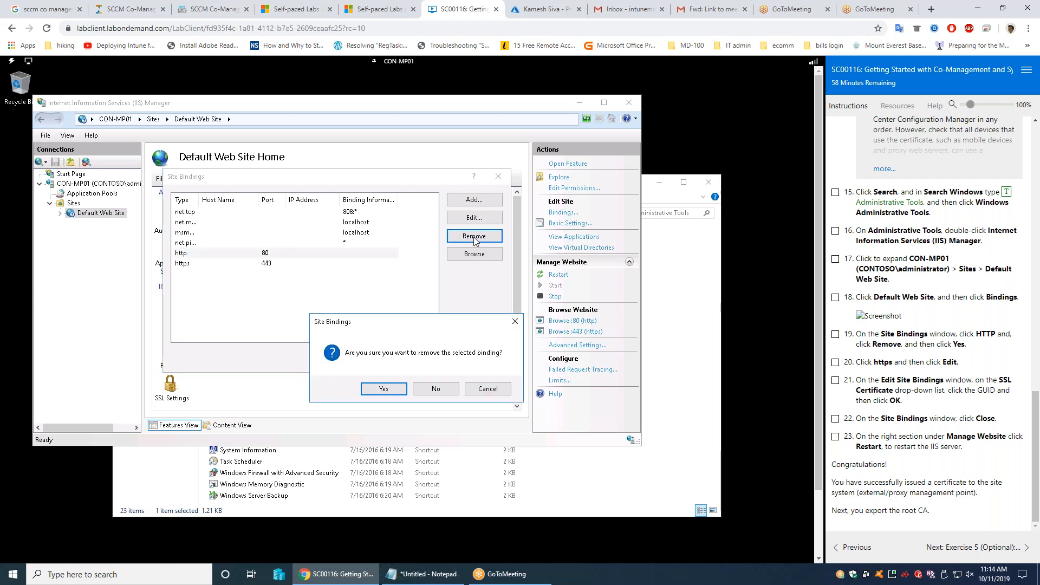
click(394, 390)
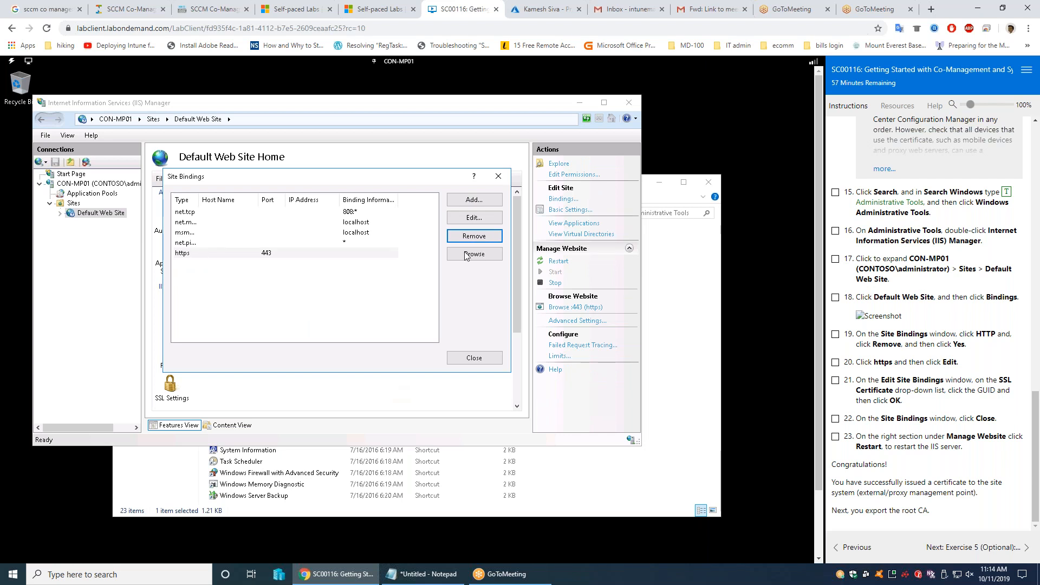
click(474, 222)
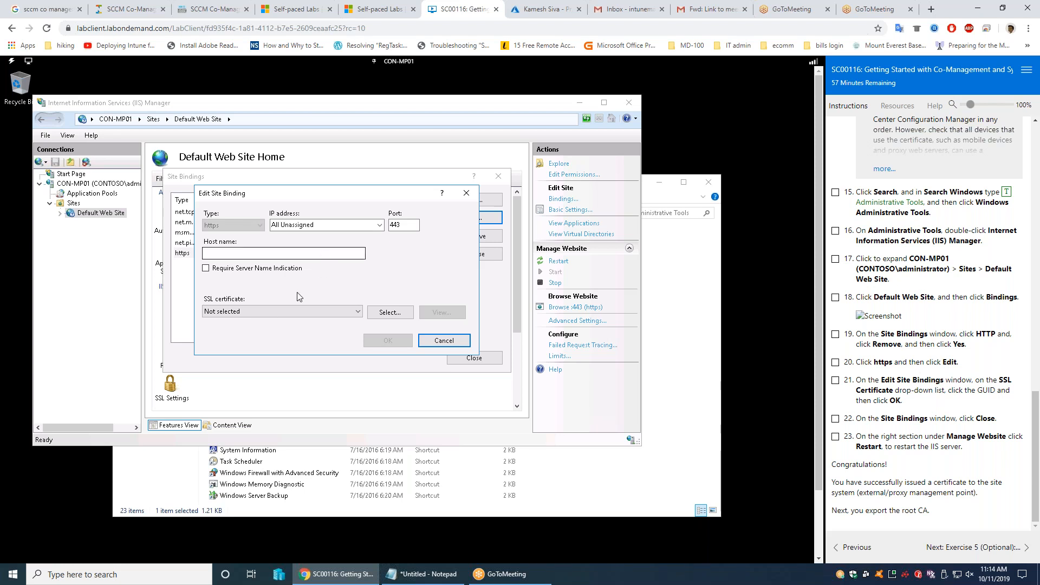
Step: Assign the GUID-named SSL certificate to the https port 443 binding and save it
click(268, 315)
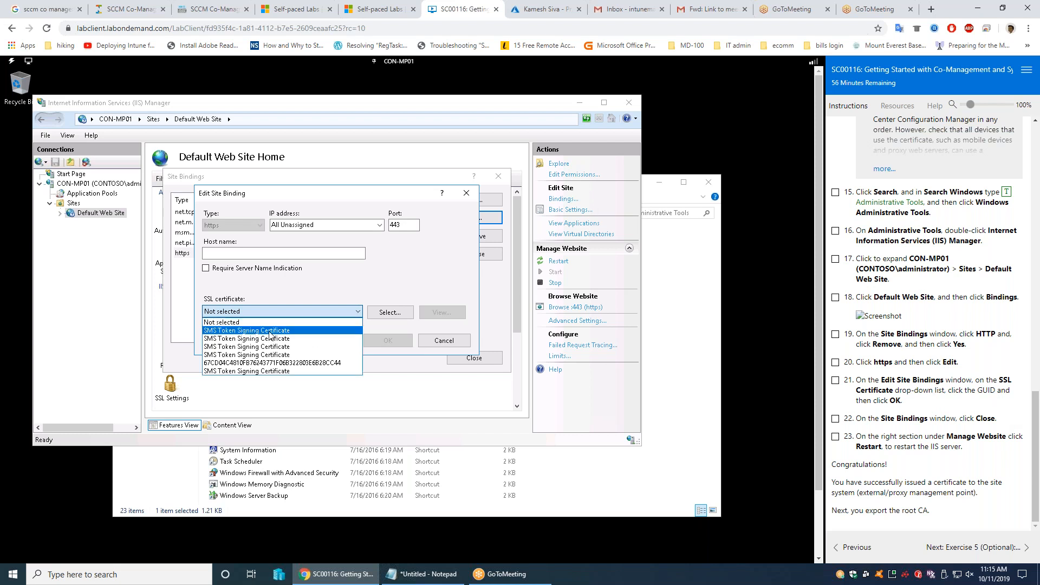
click(313, 362)
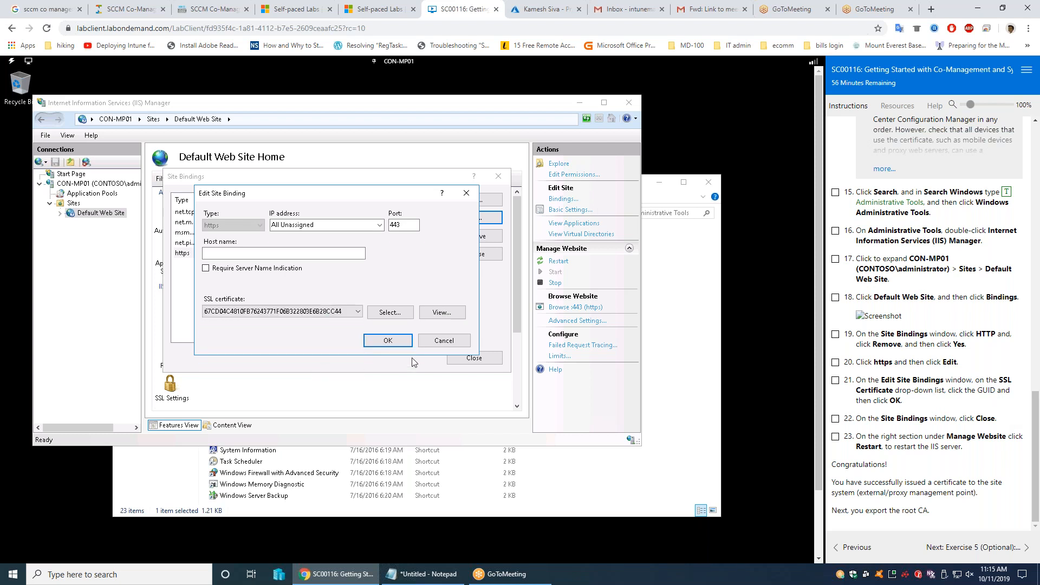
click(389, 341)
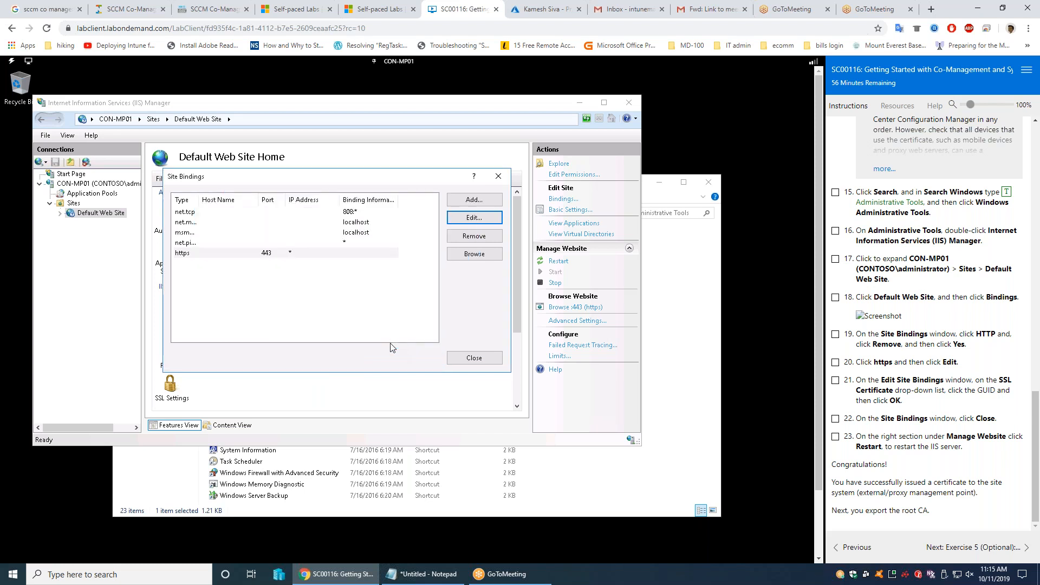
Step: Restart the Default Web Site after closing Site Bindings, and advance the lab guide to Exercise 5
click(495, 364)
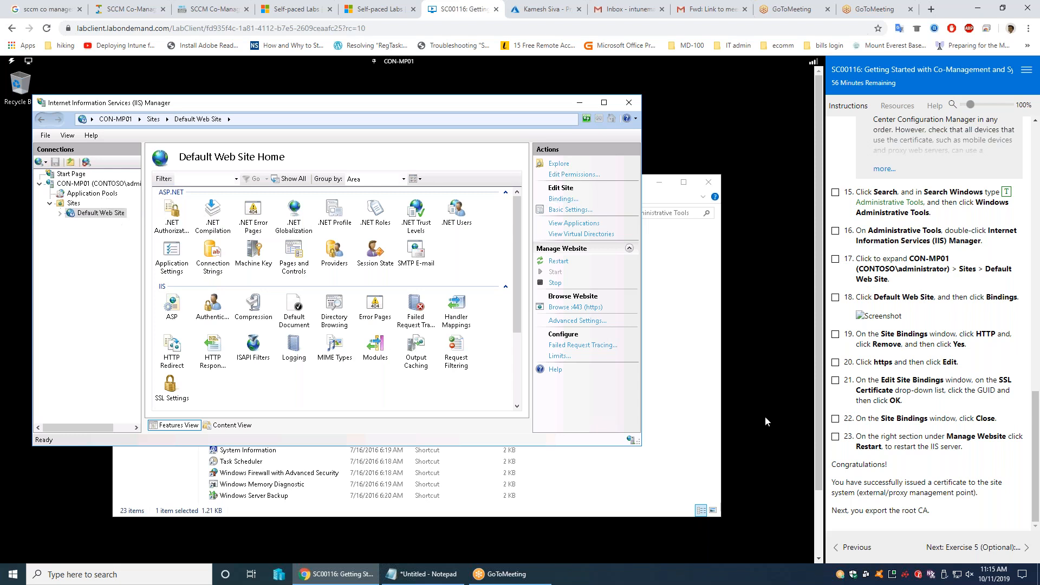
click(558, 261)
click(963, 548)
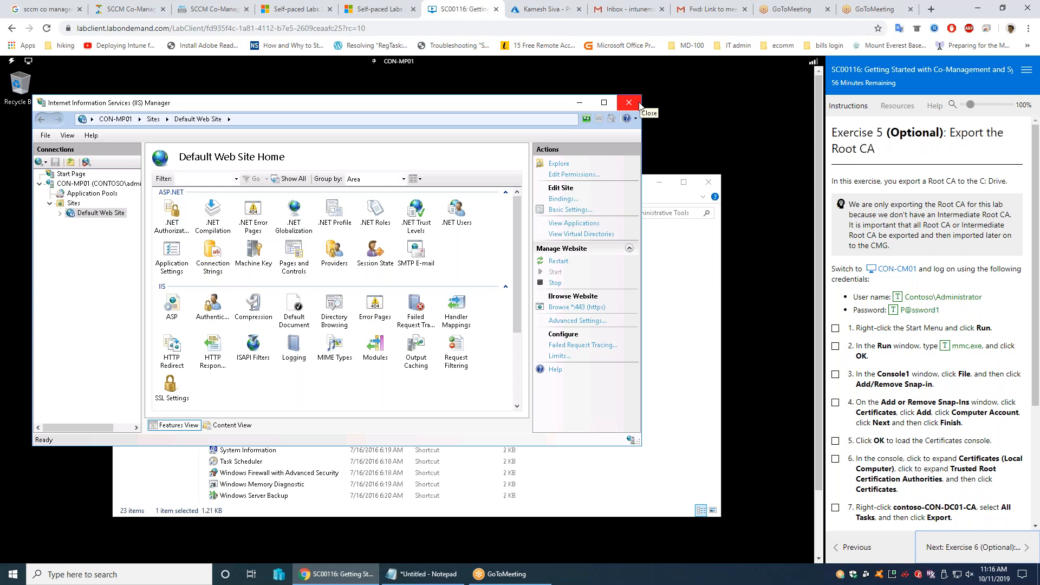
click(406, 63)
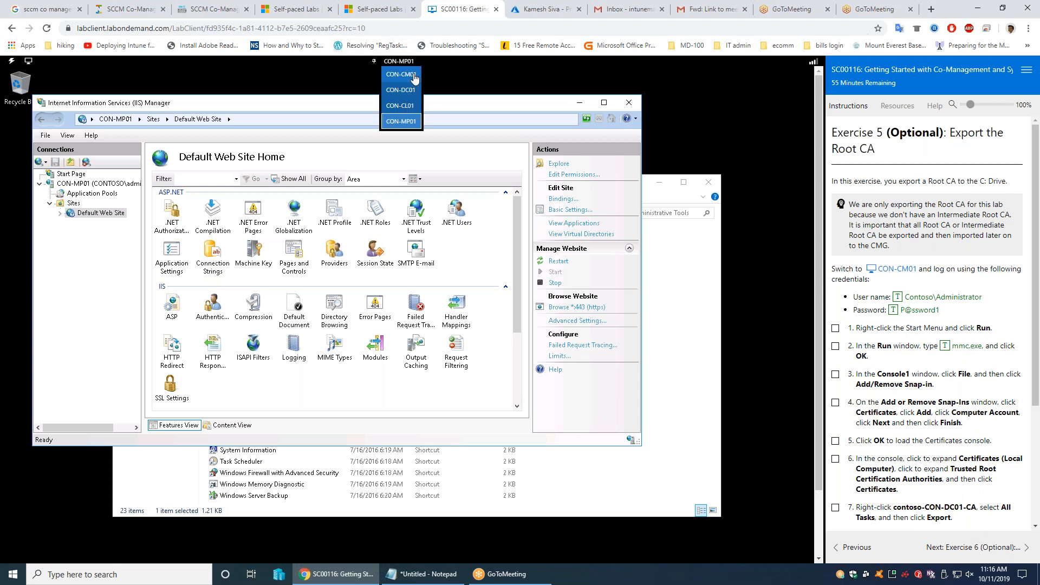
Step: Show CON-CM01 full screen and sign in with the auto-typed domain administrator password
click(400, 75)
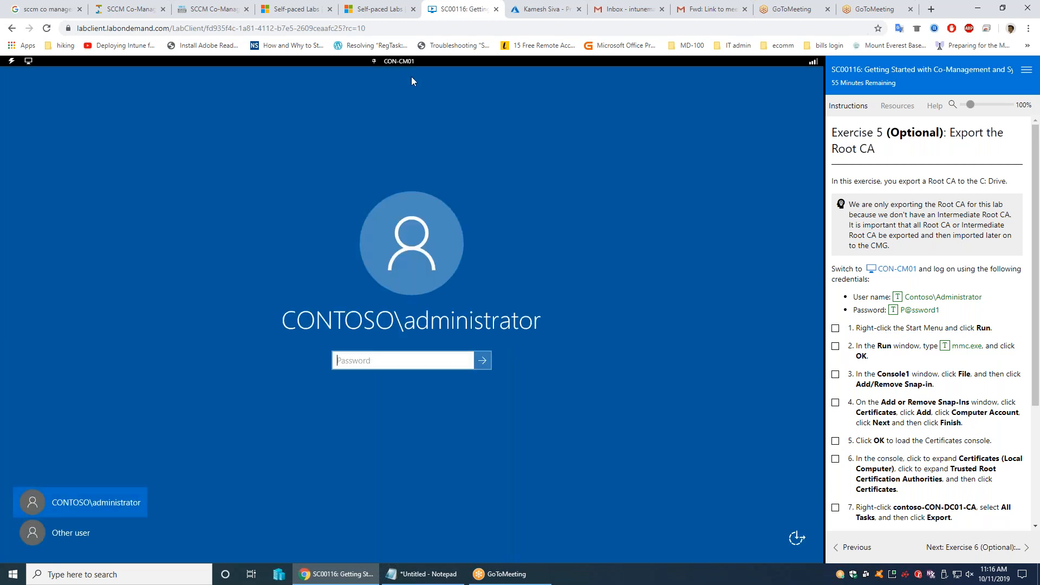
click(11, 61)
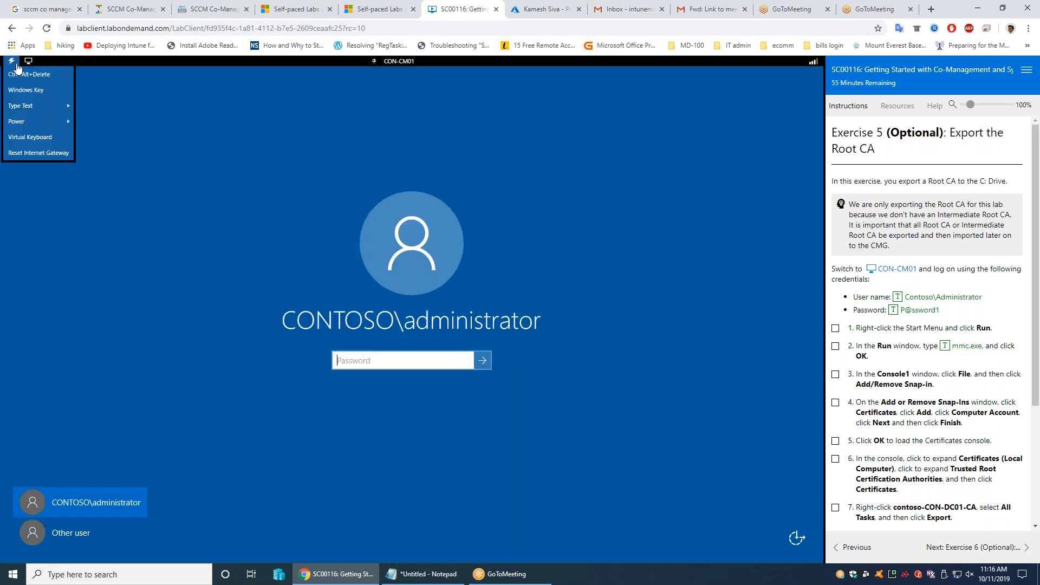
click(28, 63)
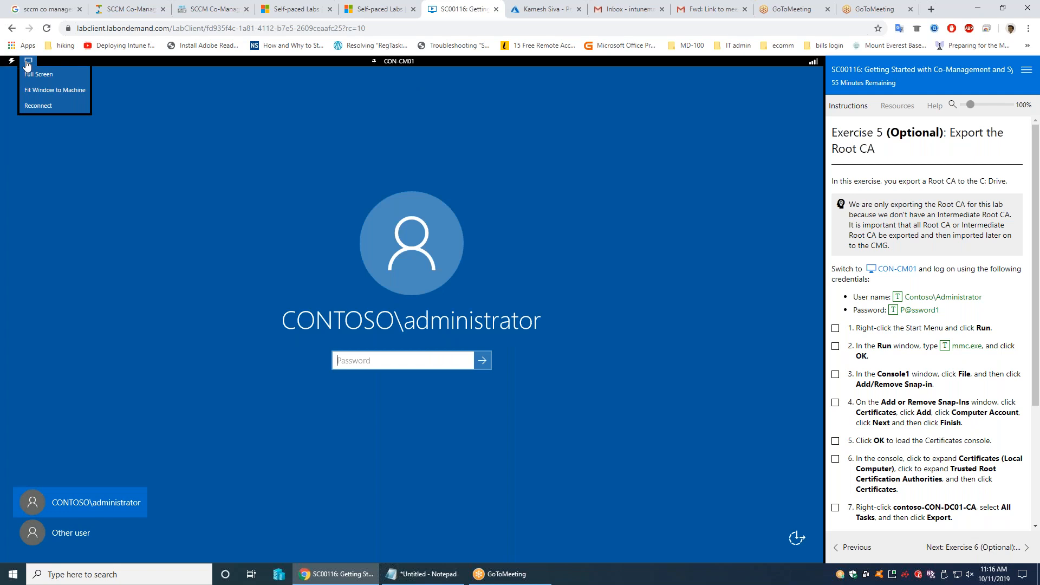
click(38, 74)
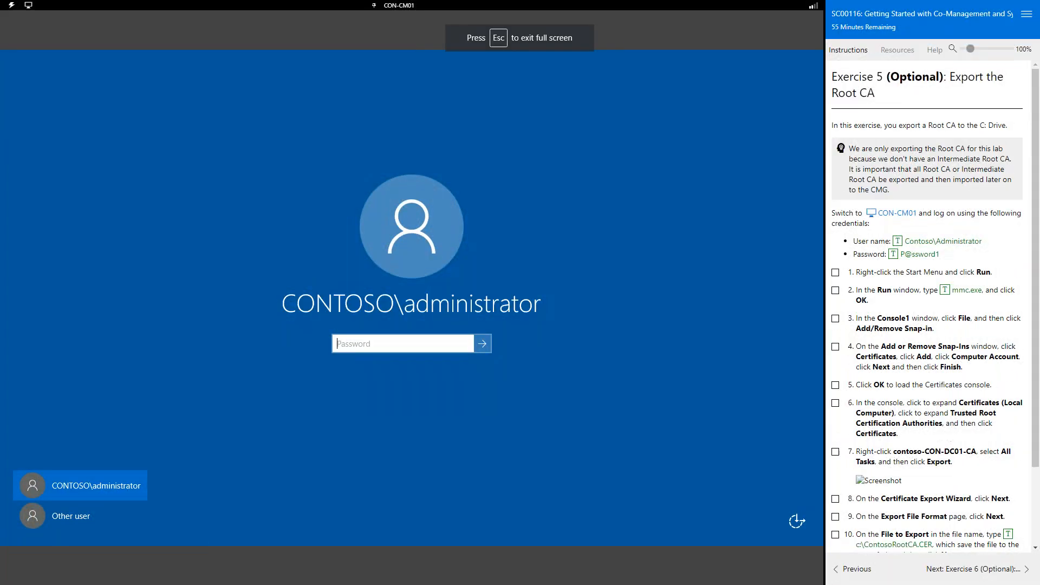
click(11, 5)
mouse_move(30, 53)
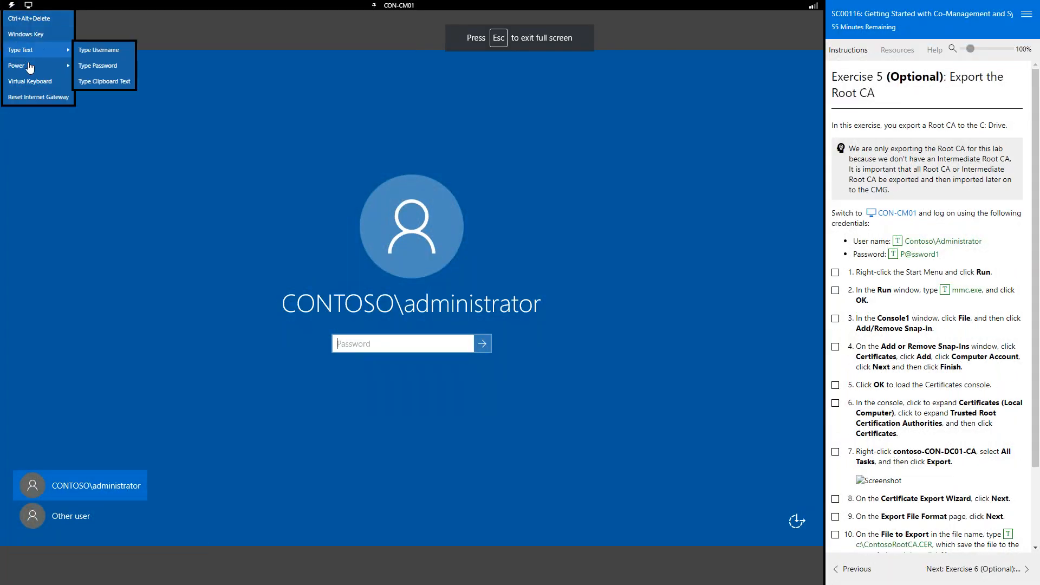
click(108, 67)
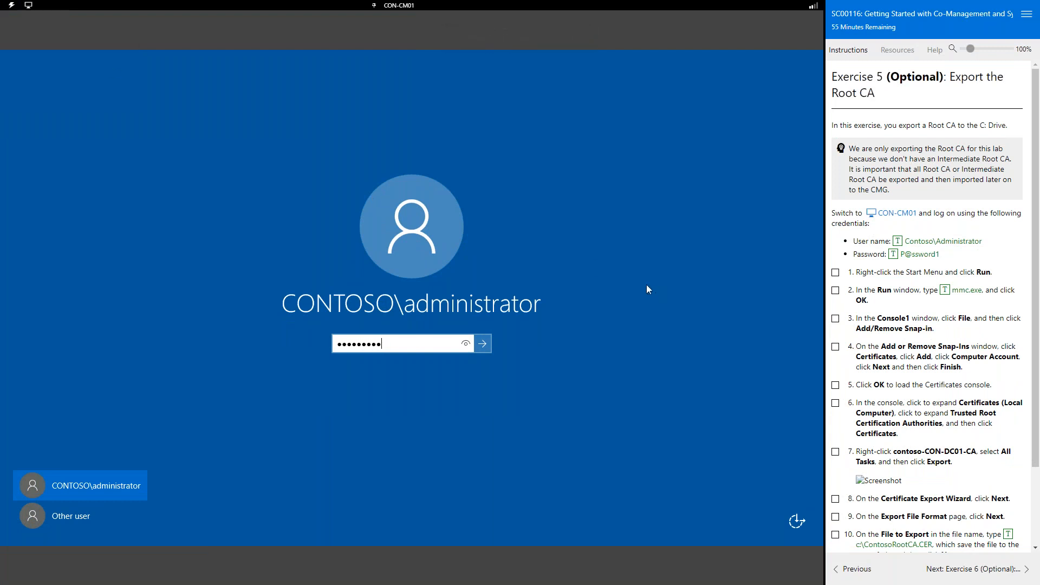
click(482, 345)
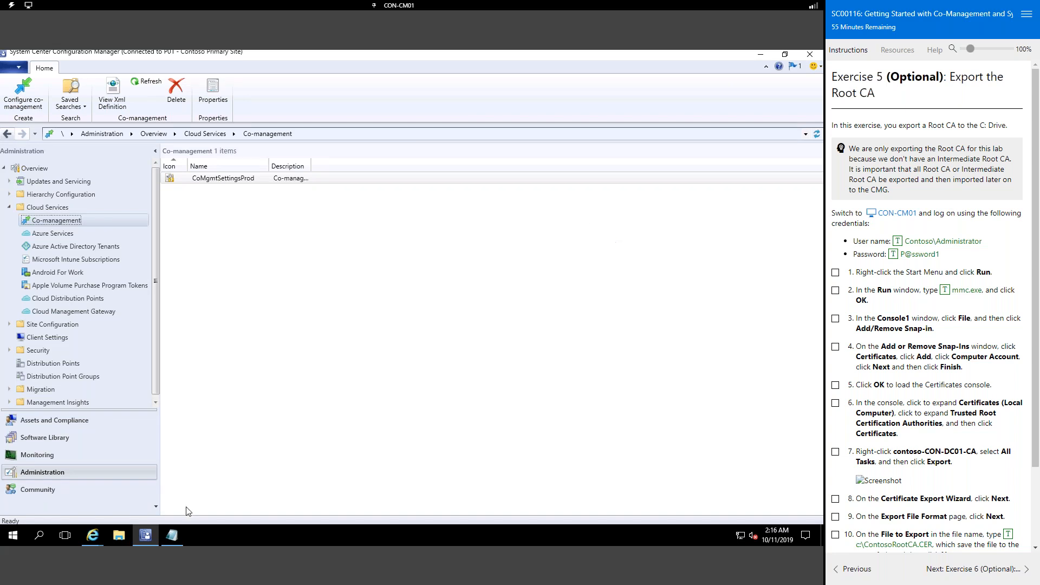
Step: Launch the mmc management console from the Run box
right_click(18, 534)
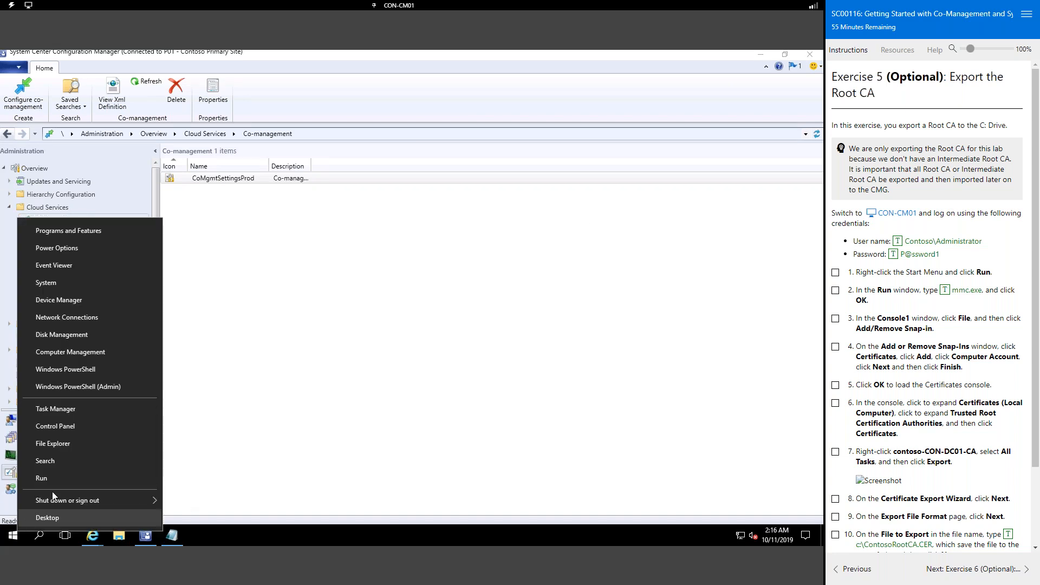
click(60, 479)
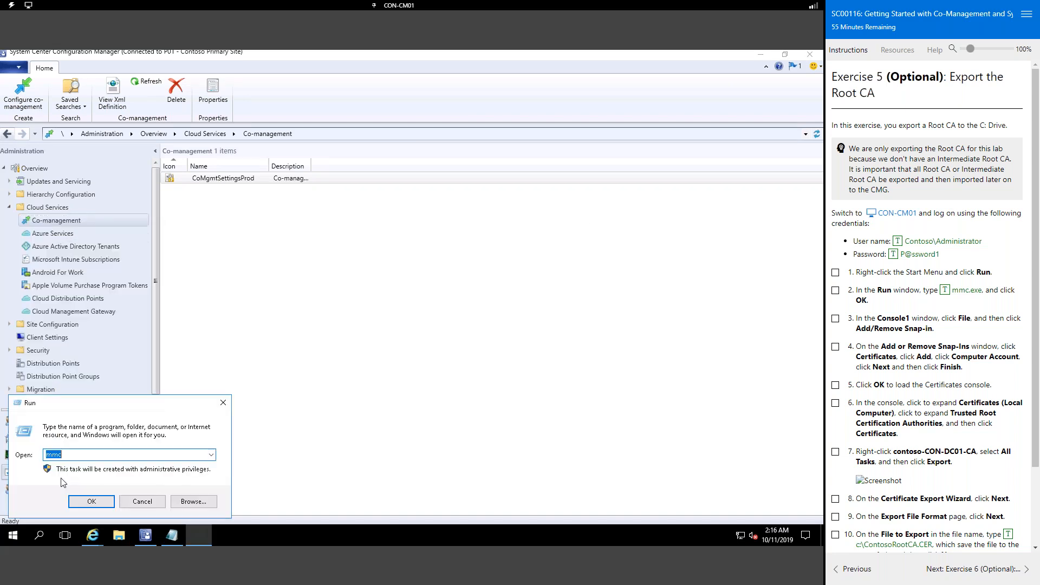
click(82, 501)
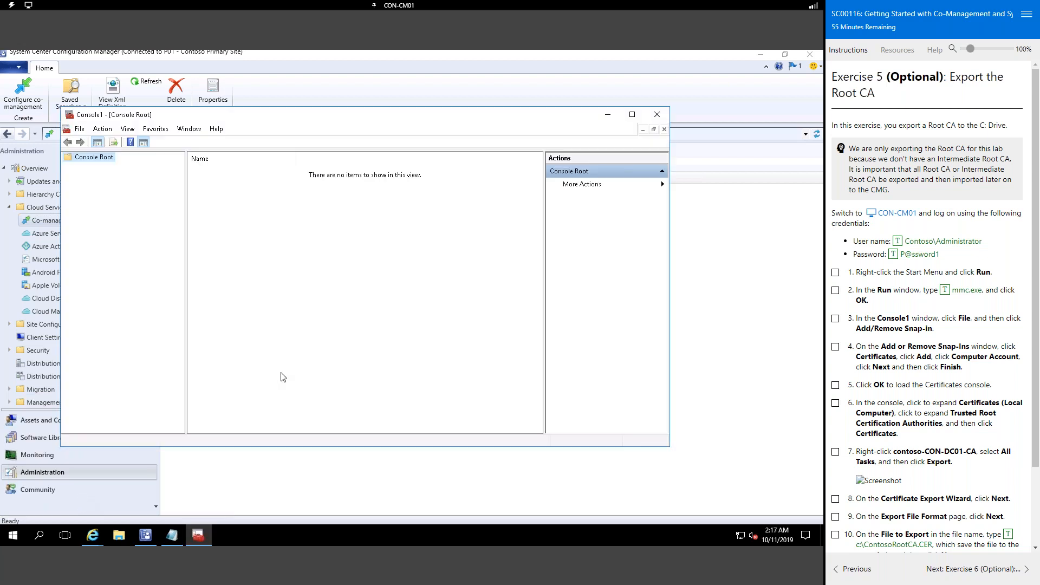
Step: Add the Certificates snap-in for the local computer account and expand its certificate stores
click(79, 129)
click(120, 194)
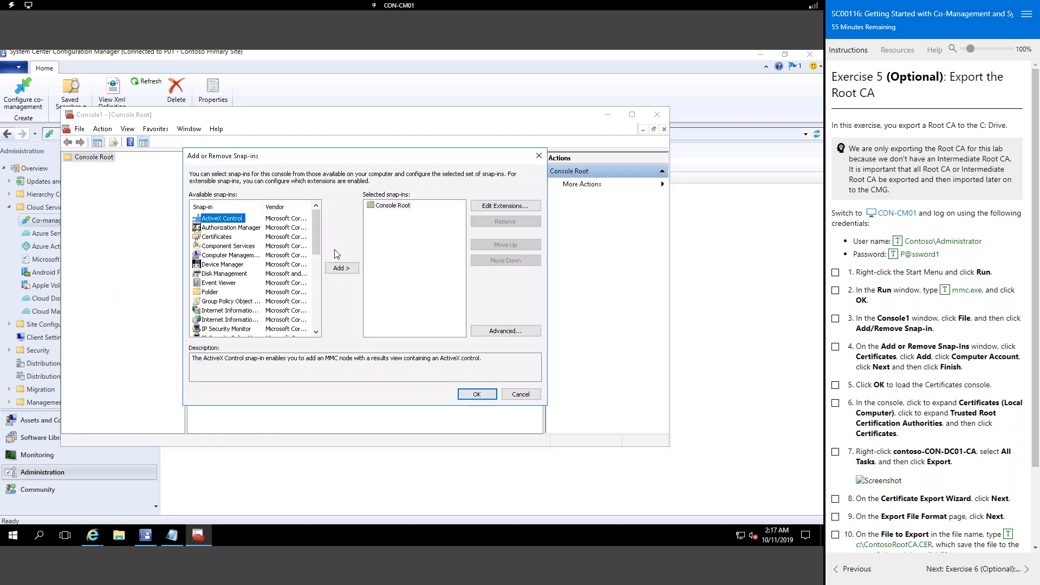
click(219, 237)
click(355, 268)
click(239, 224)
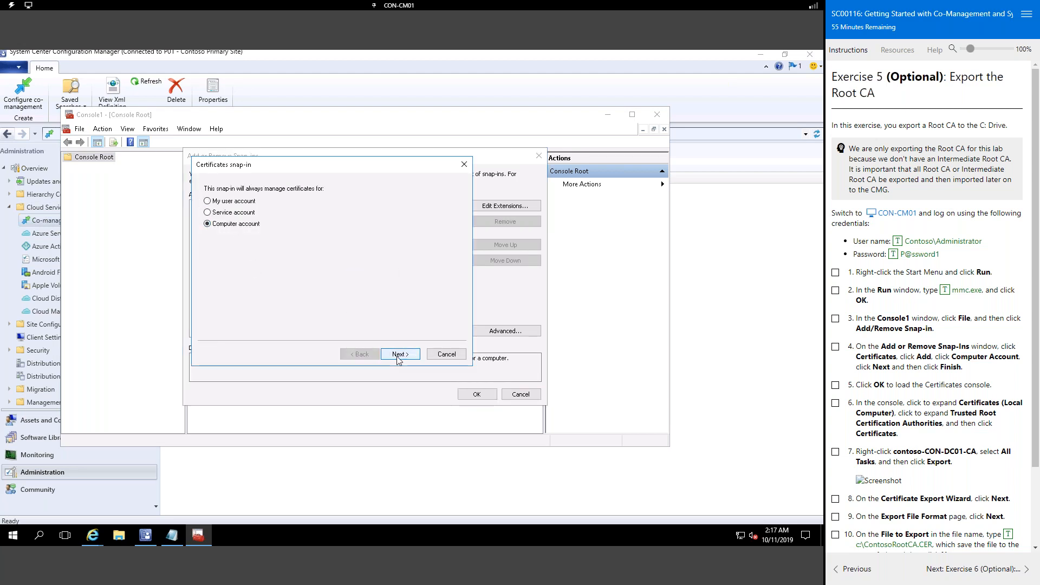
click(400, 354)
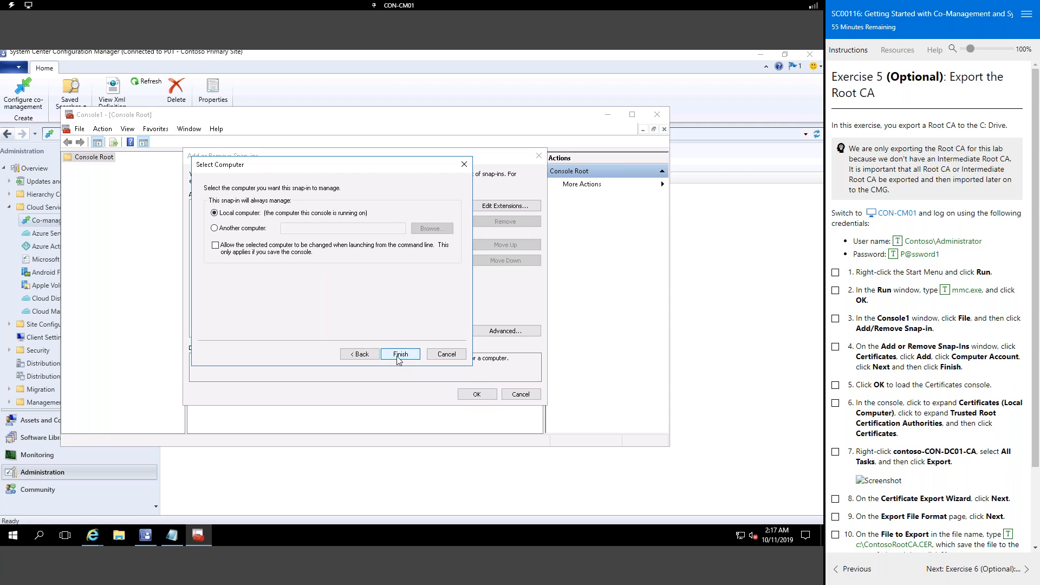
click(400, 354)
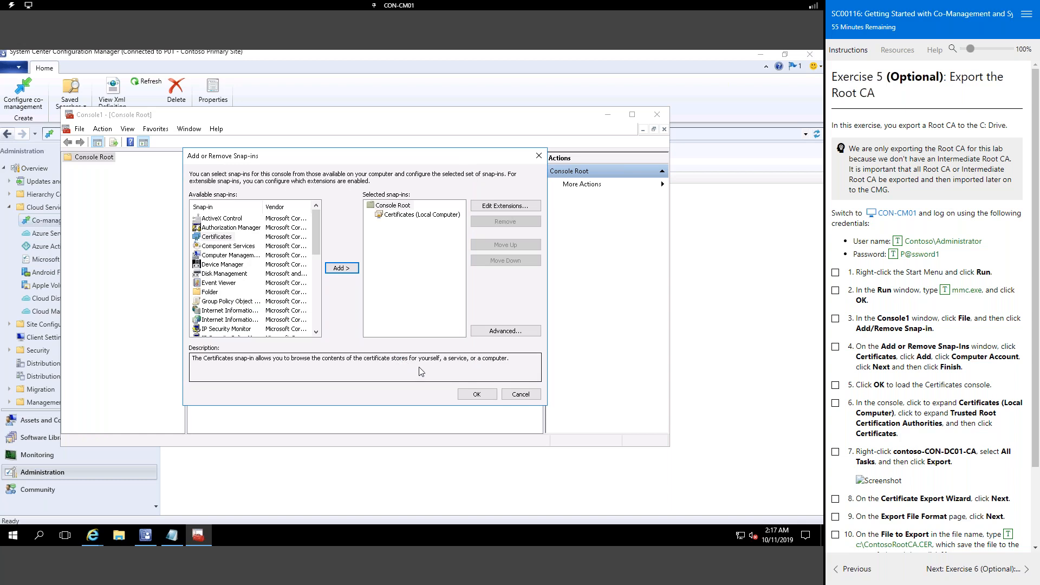
click(484, 397)
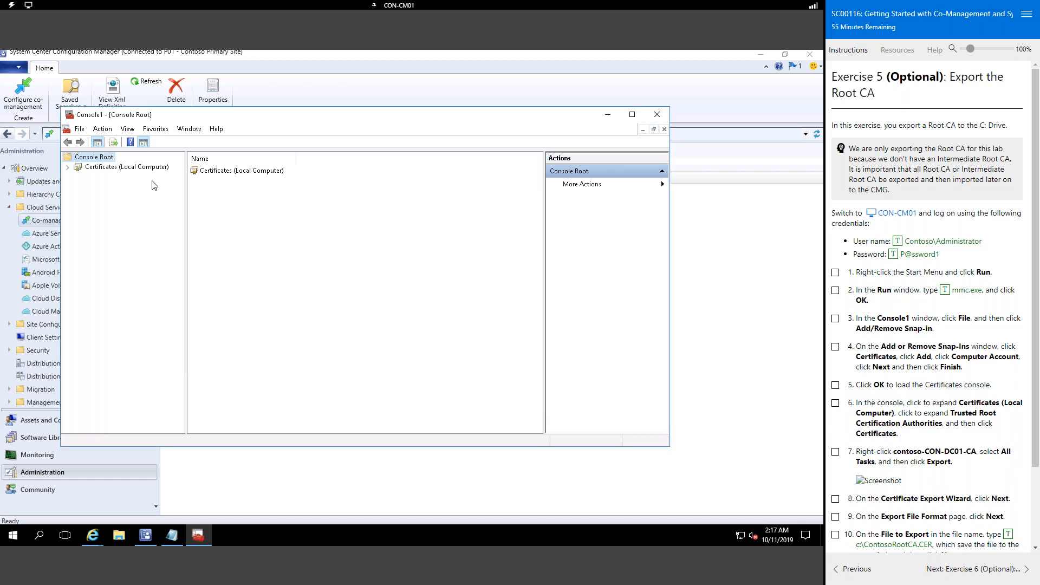
click(68, 168)
Step: Launch the Certificate Export Wizard for the contoso-CON-DC01-CA certificate in Trusted Root Certification Authorities
click(110, 189)
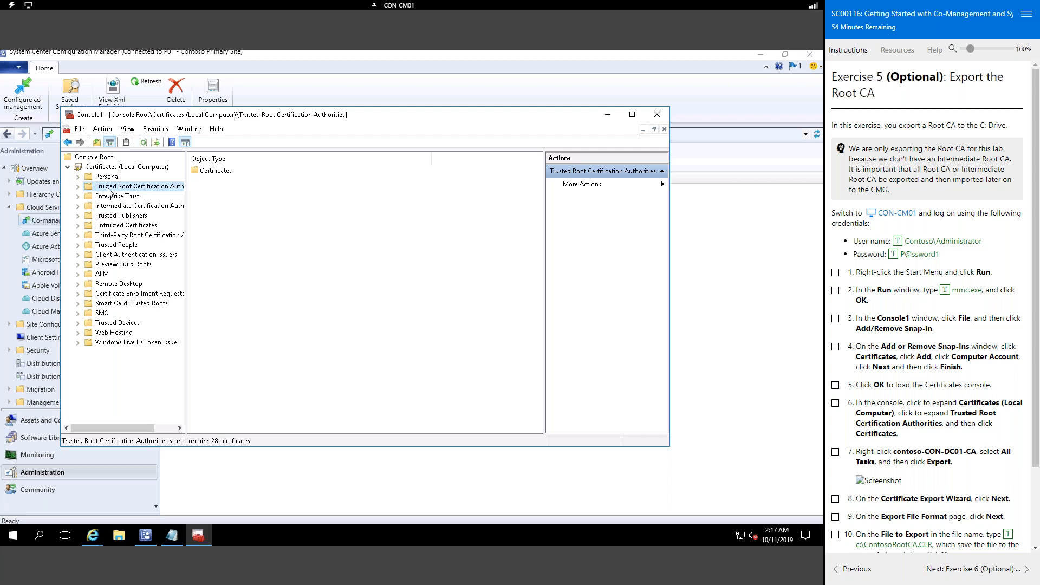
click(77, 188)
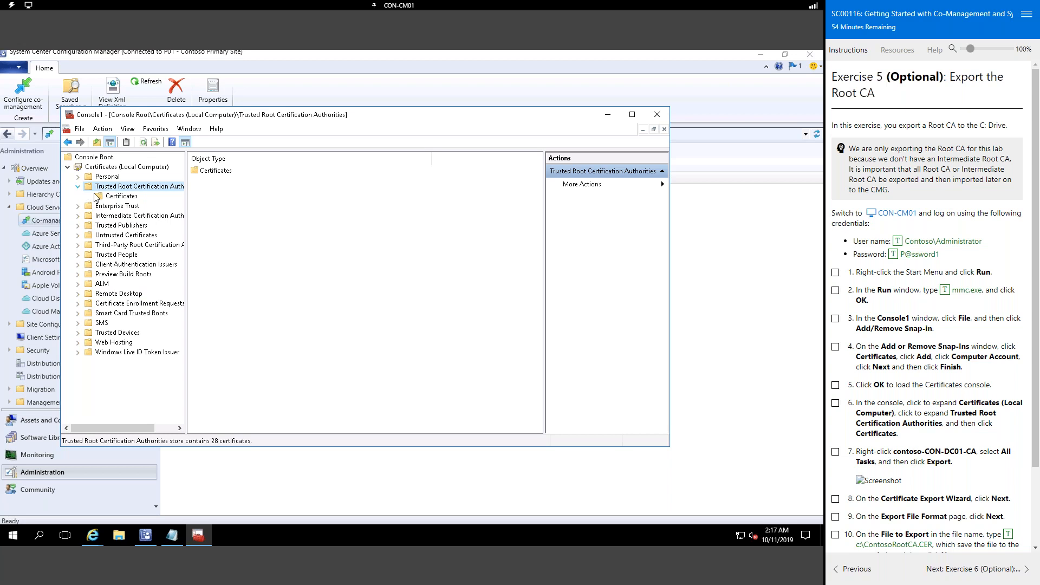
click(111, 197)
click(238, 306)
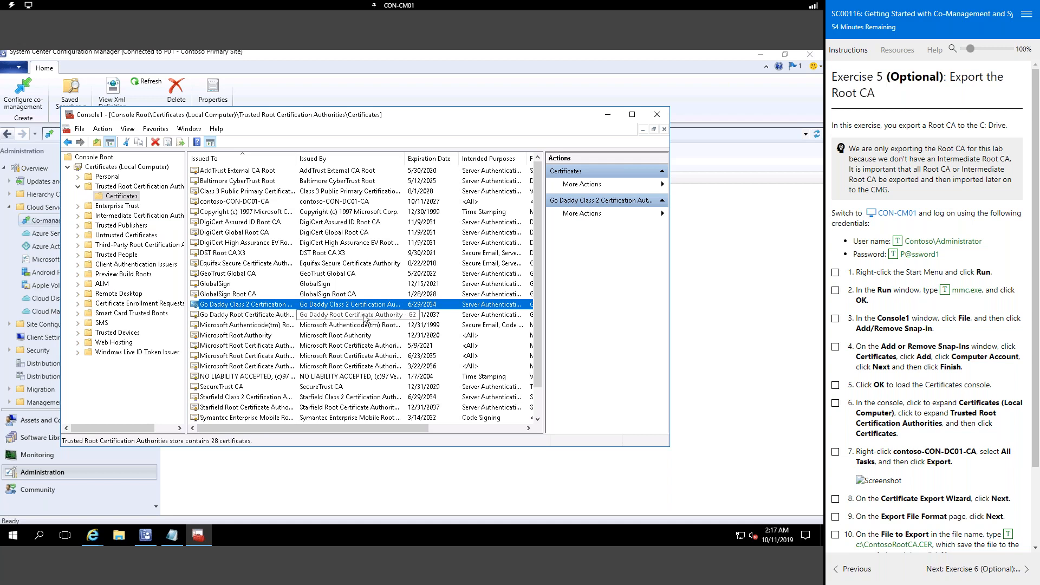
click(234, 203)
right_click(234, 204)
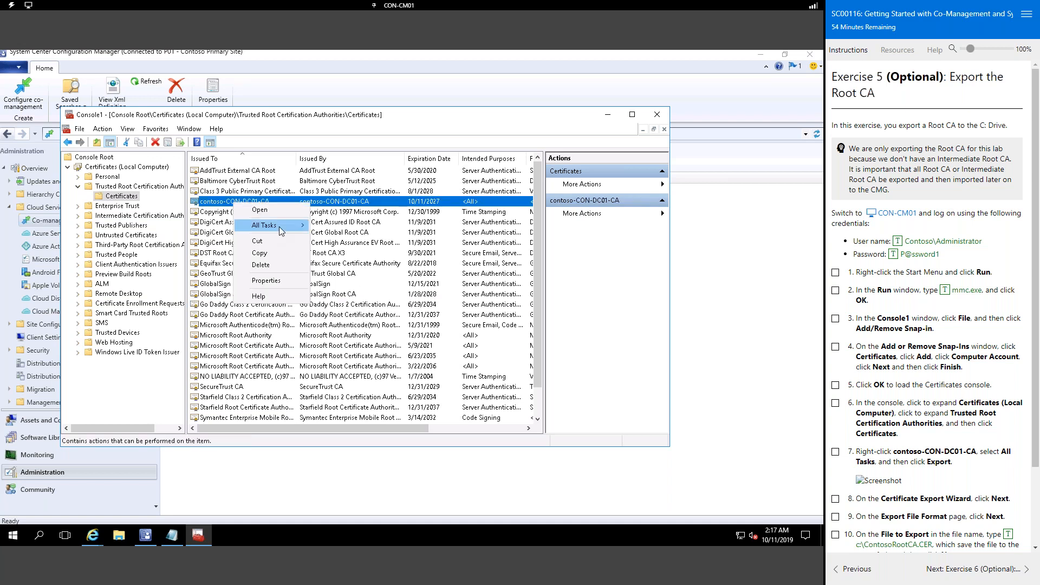
mouse_move(281, 226)
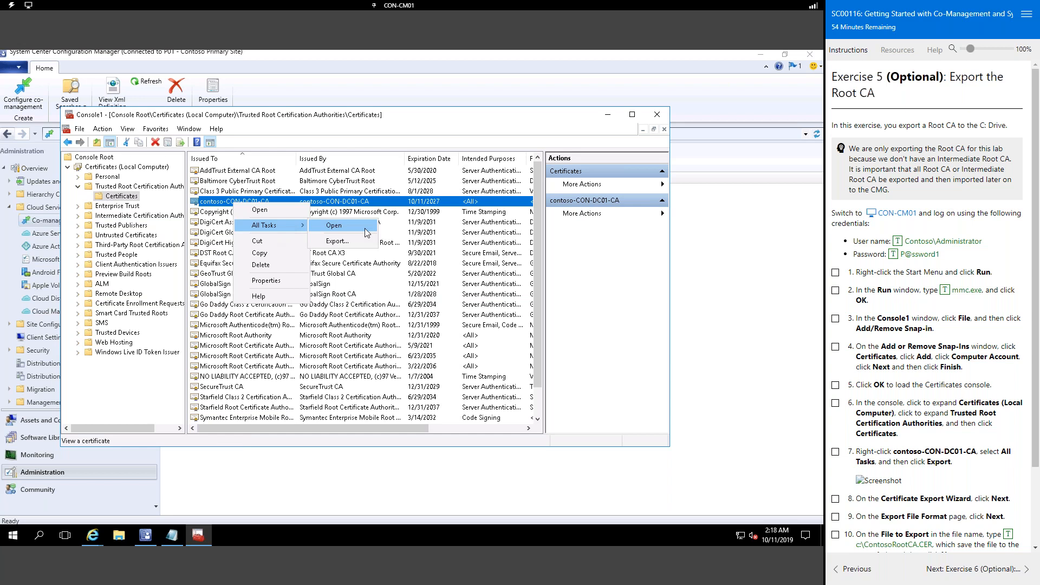
click(358, 242)
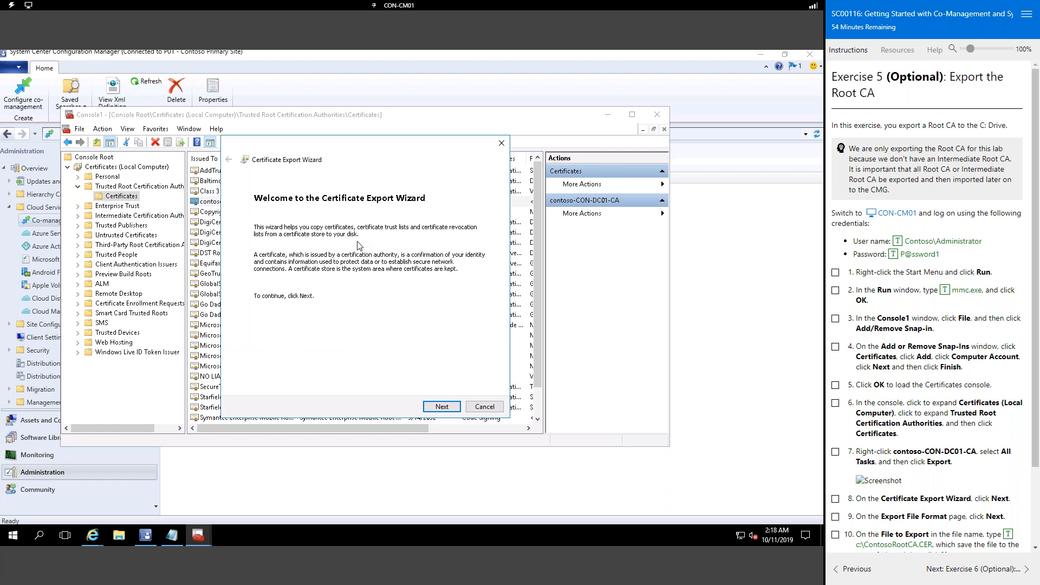
Step: Export contoso-CON-DC01-CA as DER X.509 to c:\ContosoRootCA.CER, overwriting the existing file
scroll(867, 379, down, 2)
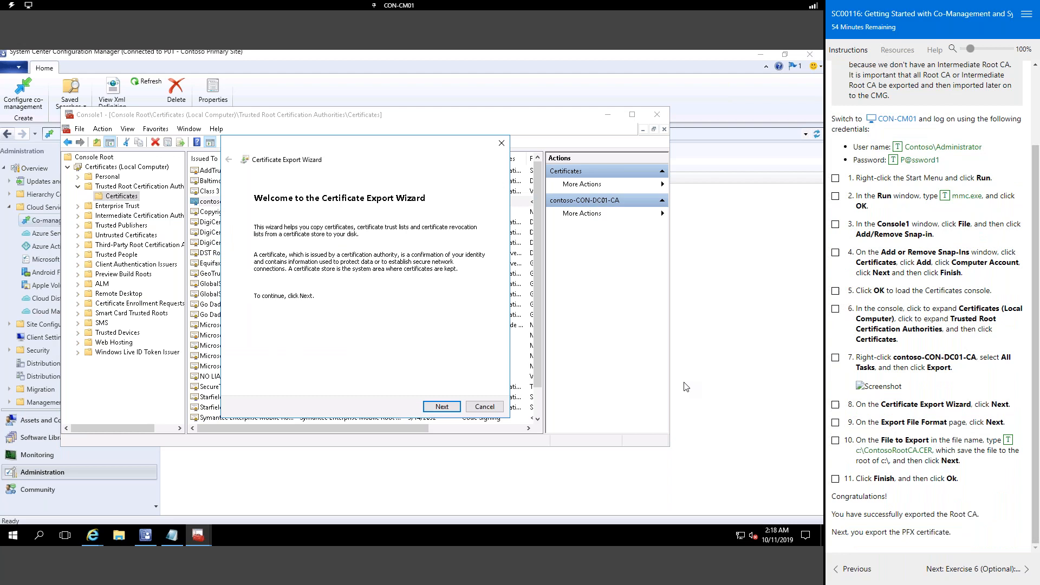
click(442, 407)
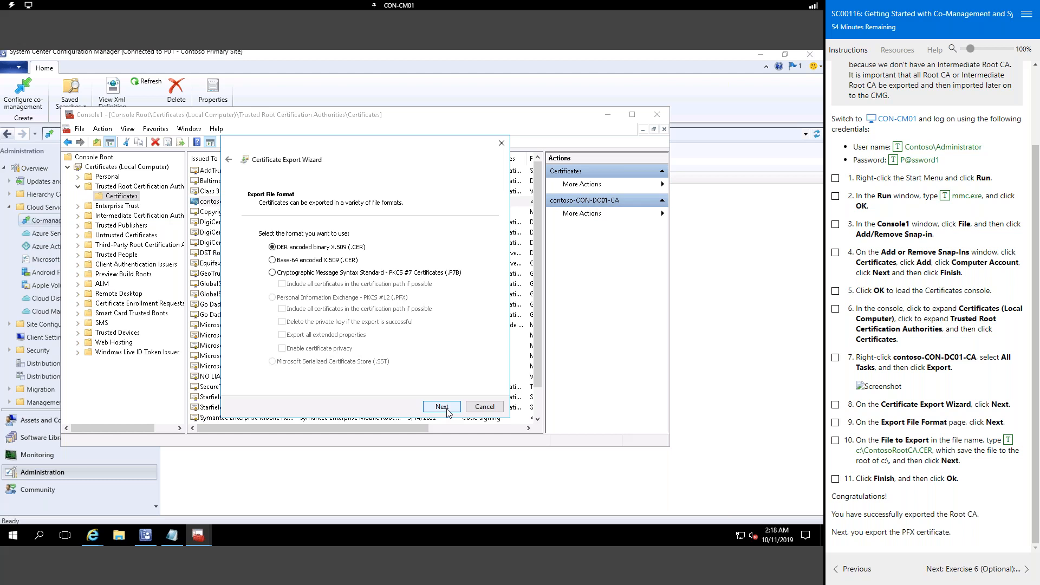
click(442, 407)
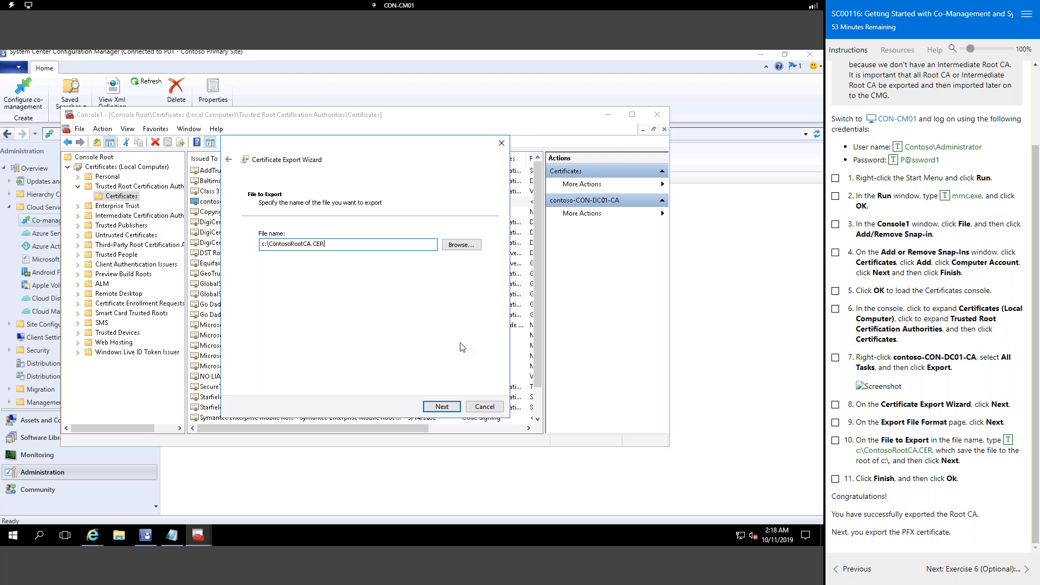
click(442, 408)
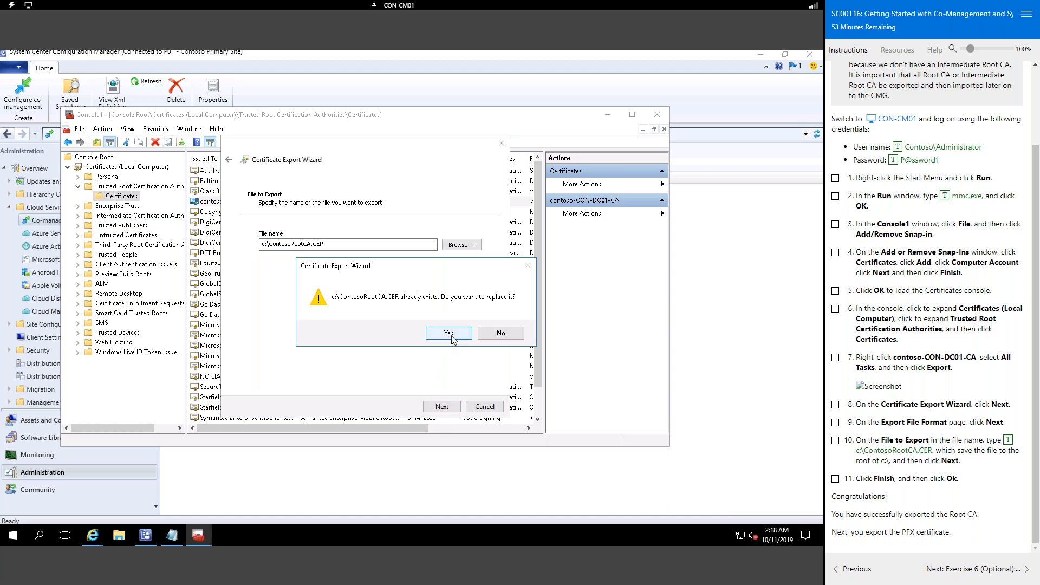
click(513, 336)
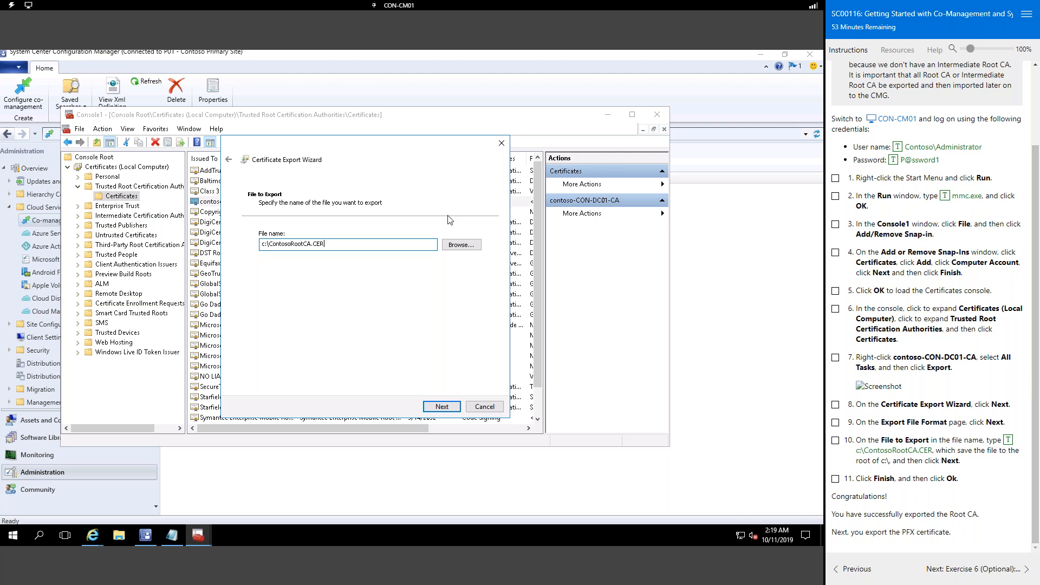
click(441, 409)
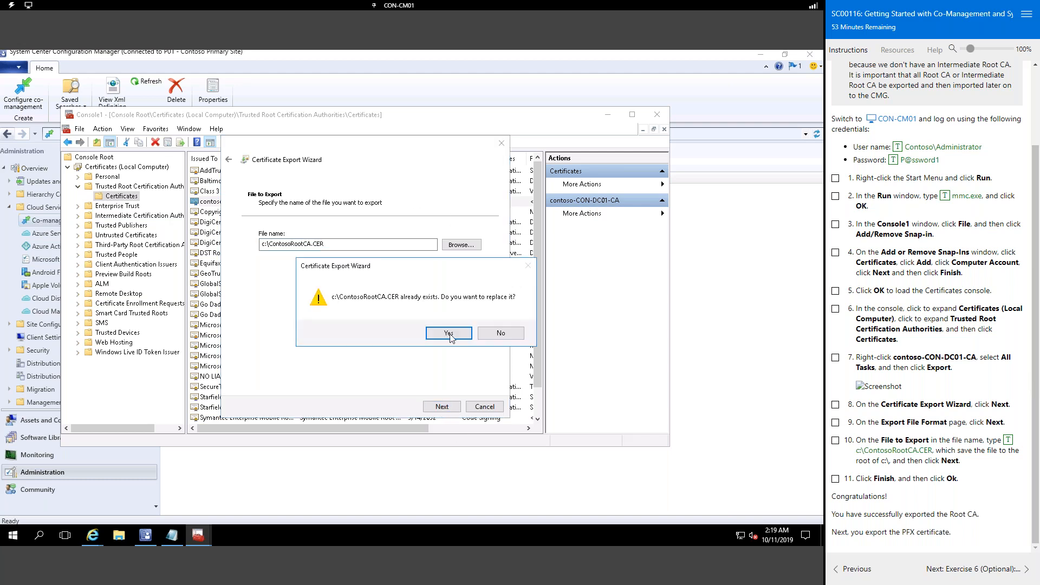
click(450, 334)
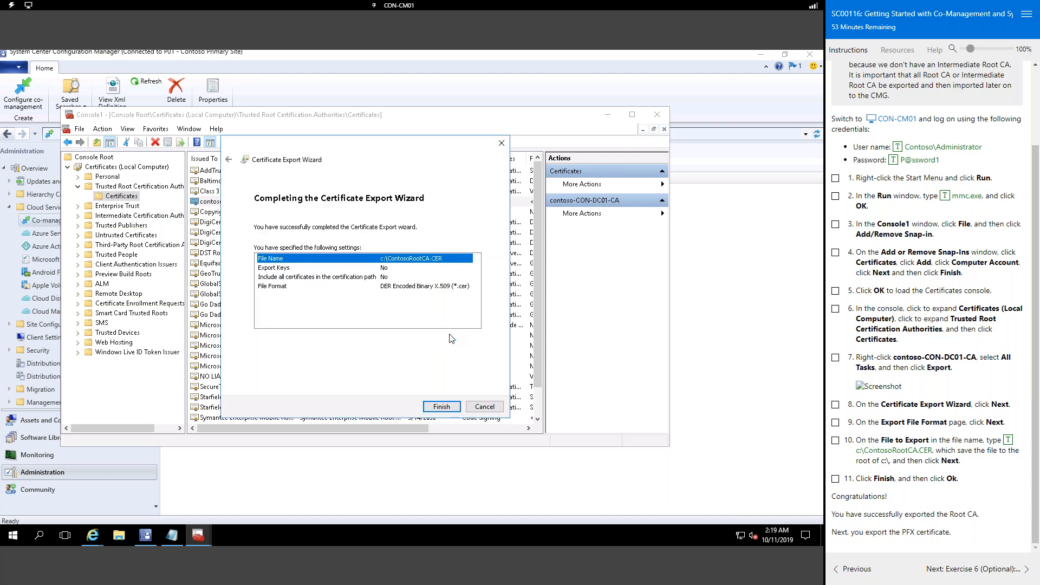
click(442, 406)
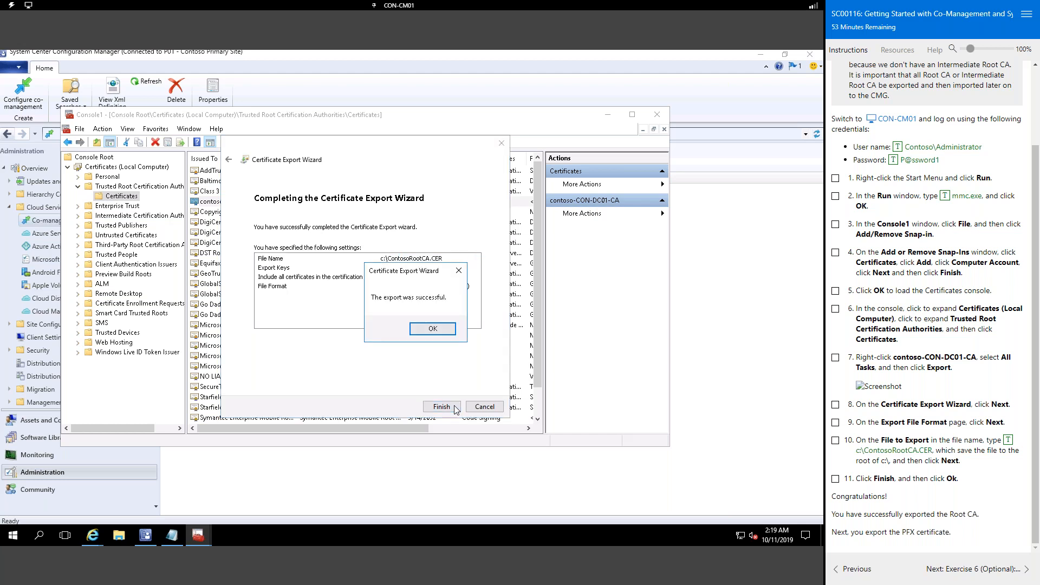
click(435, 329)
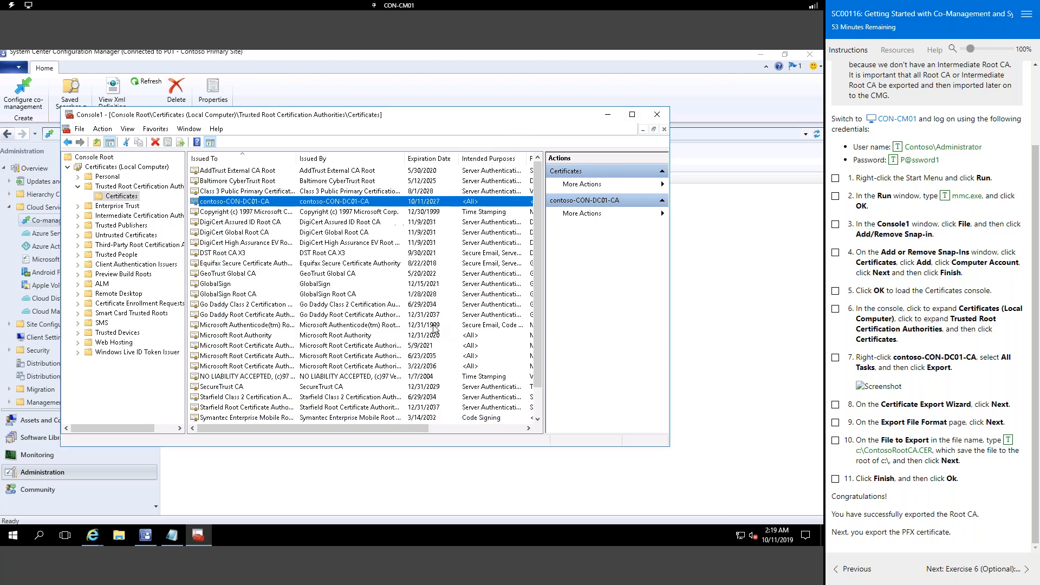
Step: Advance the lab guide to Exercise 6, Export Wildcard Certificate, and mark its first step done
click(981, 571)
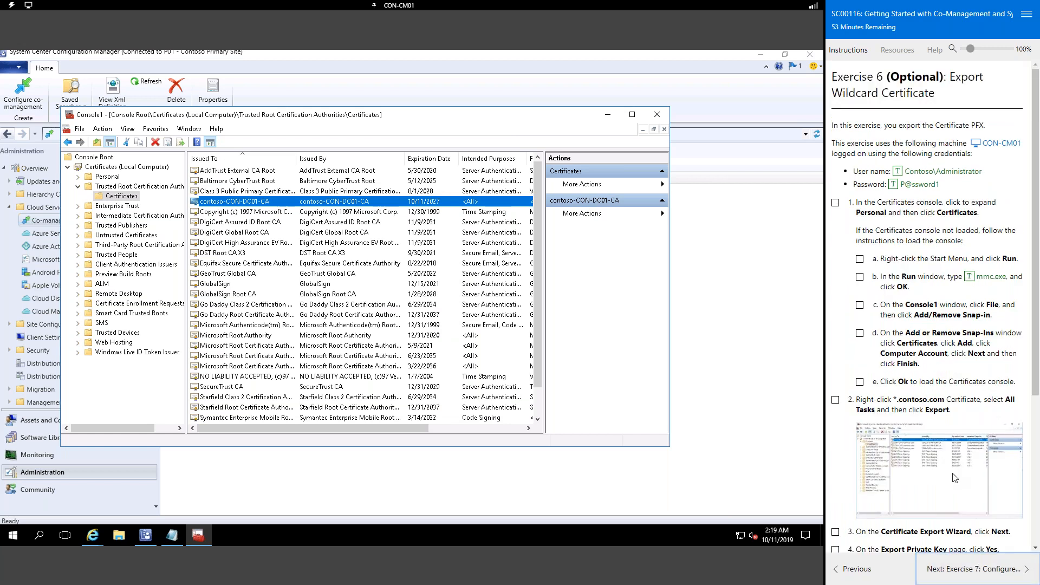
click(861, 261)
click(863, 261)
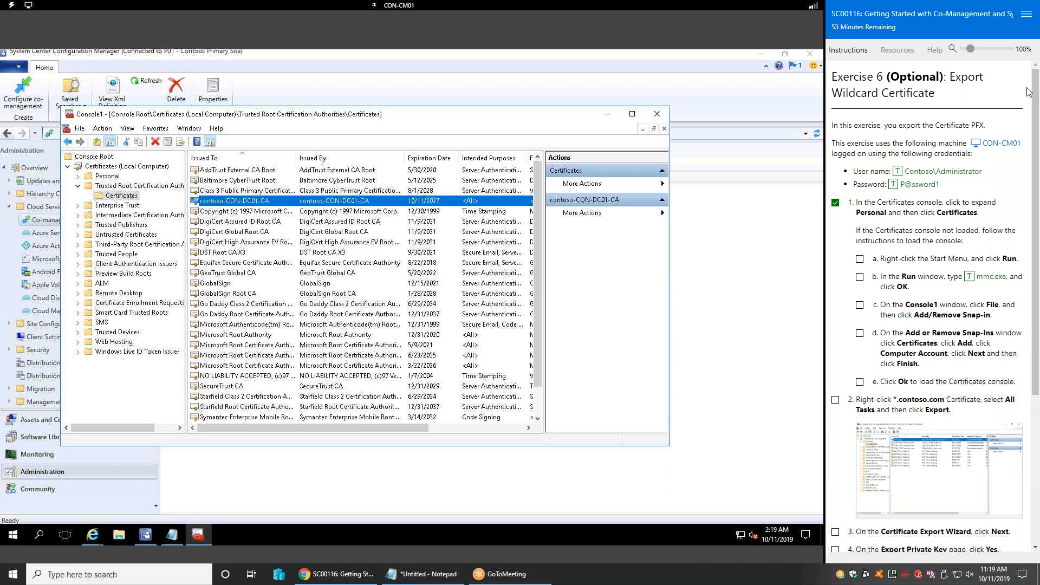
click(398, 5)
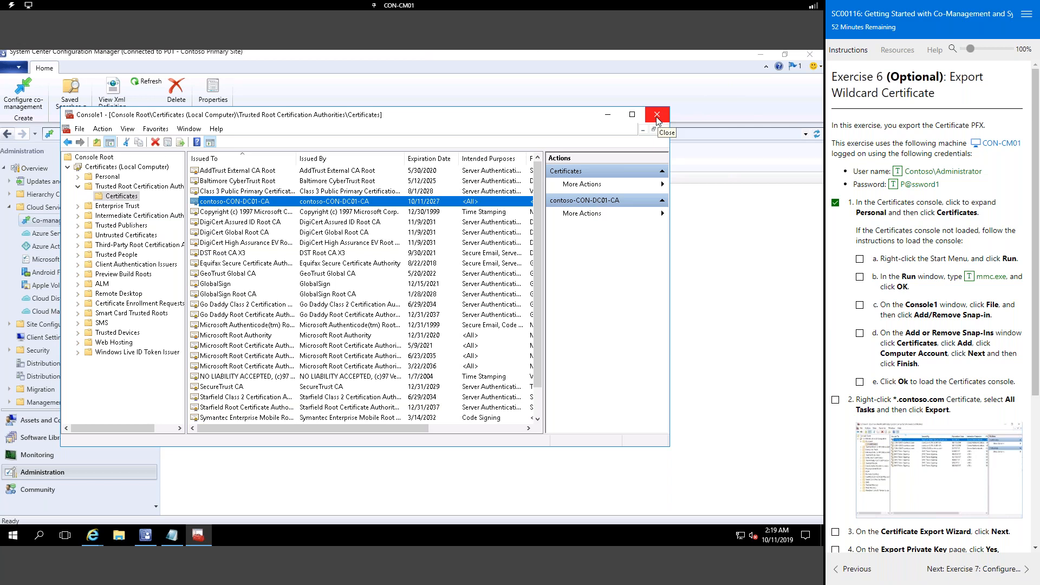
Step: List the Personal store's 9 certificates and right-click the *.contoso.com wildcard certificate
click(106, 178)
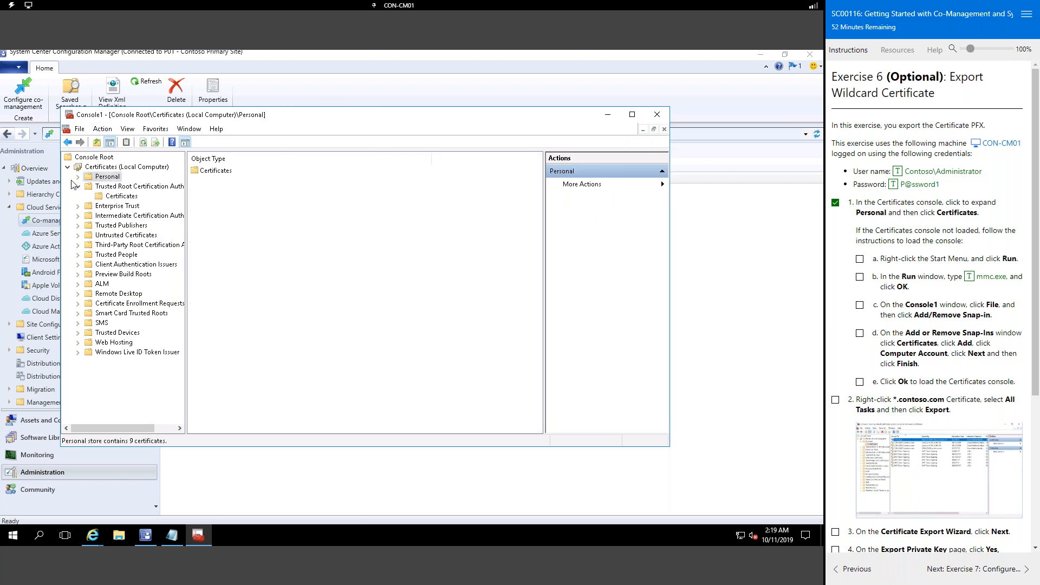
click(78, 178)
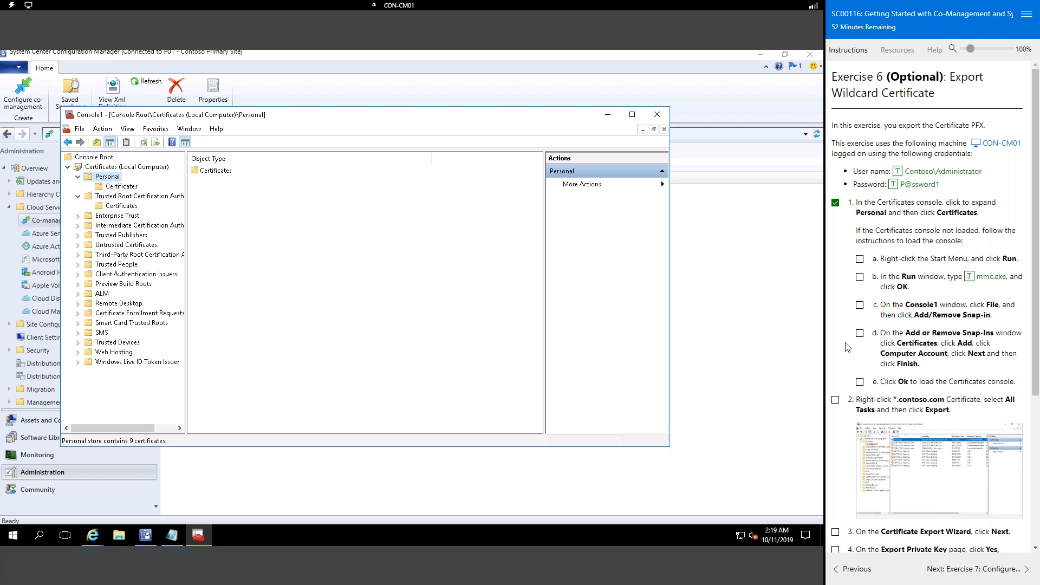
click(835, 204)
scroll(1000, 364, down, 2)
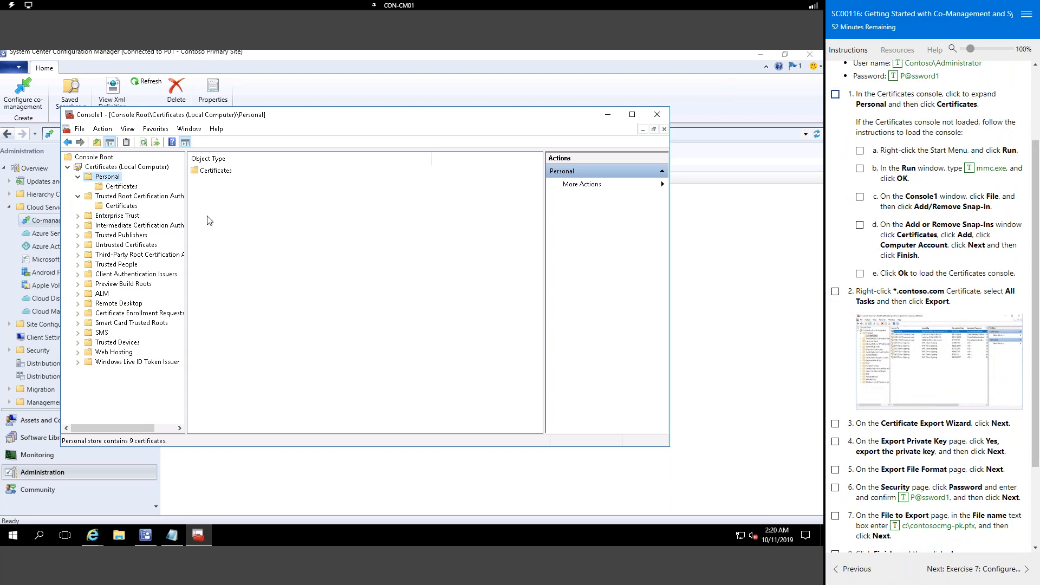
click(123, 187)
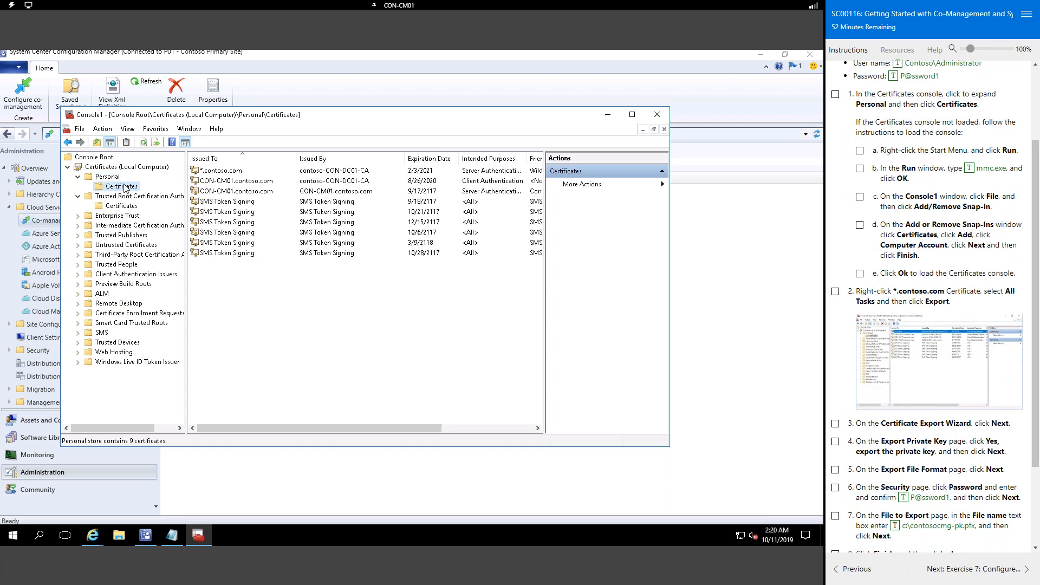
click(230, 172)
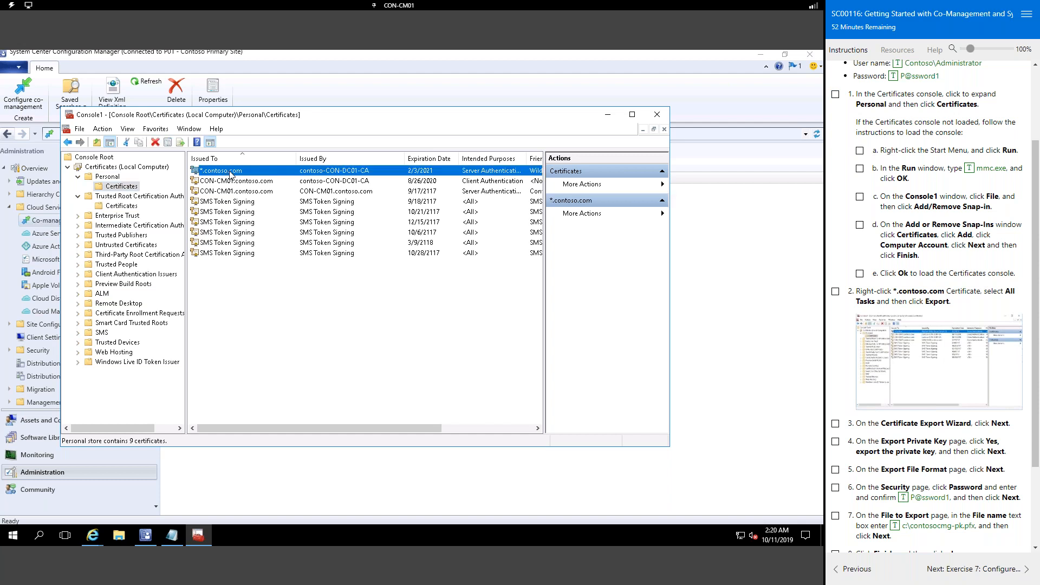
right_click(229, 174)
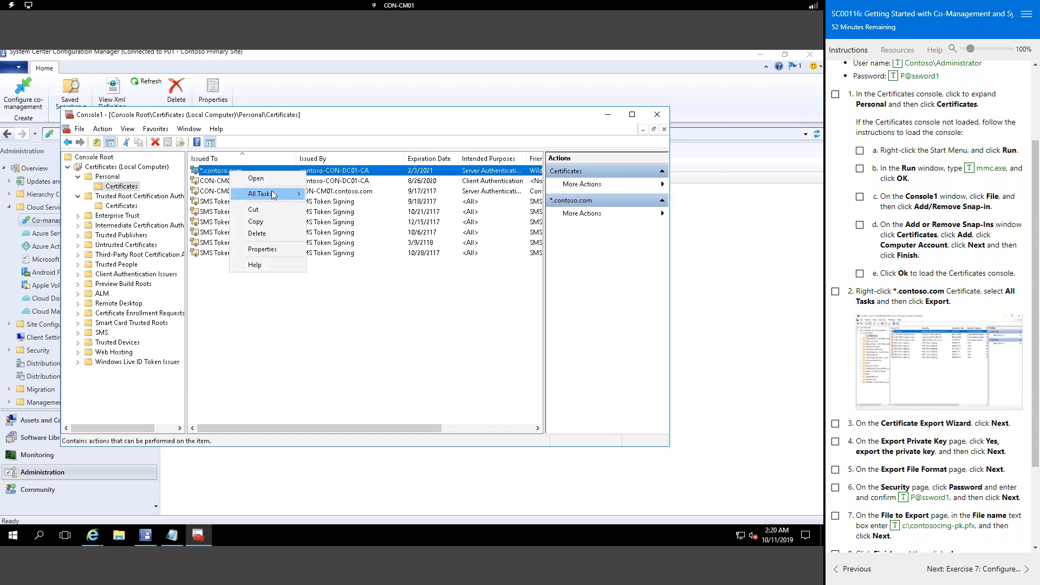
Step: Start exporting *.contoso.com including its private key in PKCS #12 PFX format
mouse_move(274, 194)
click(346, 264)
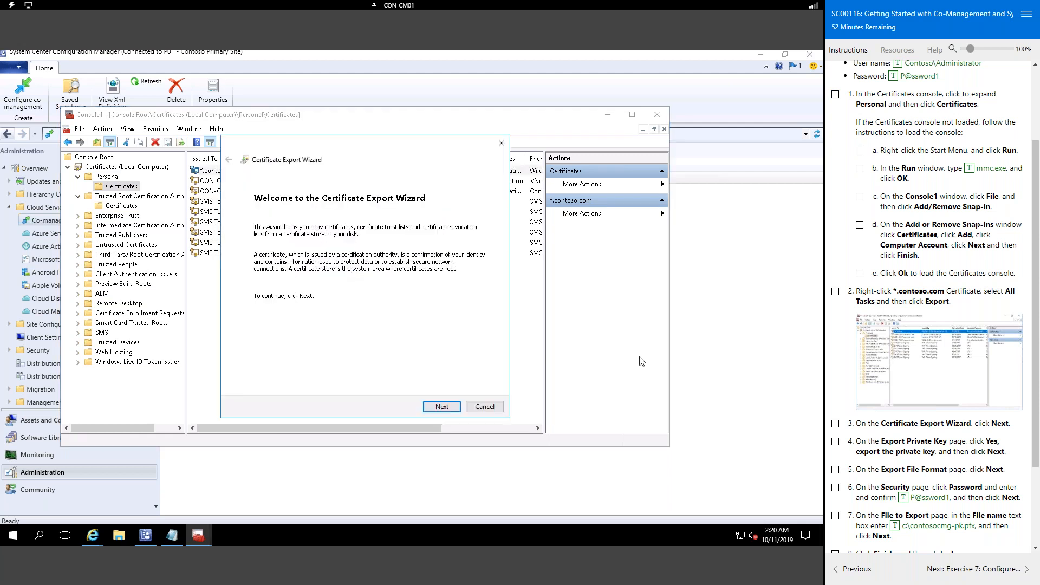
scroll(949, 416, down, 2)
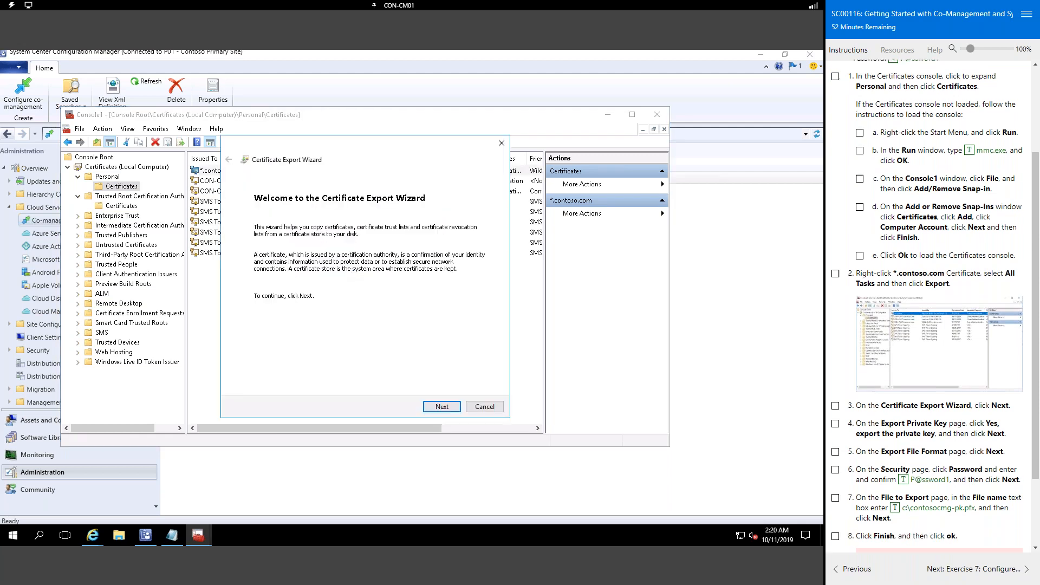
click(442, 408)
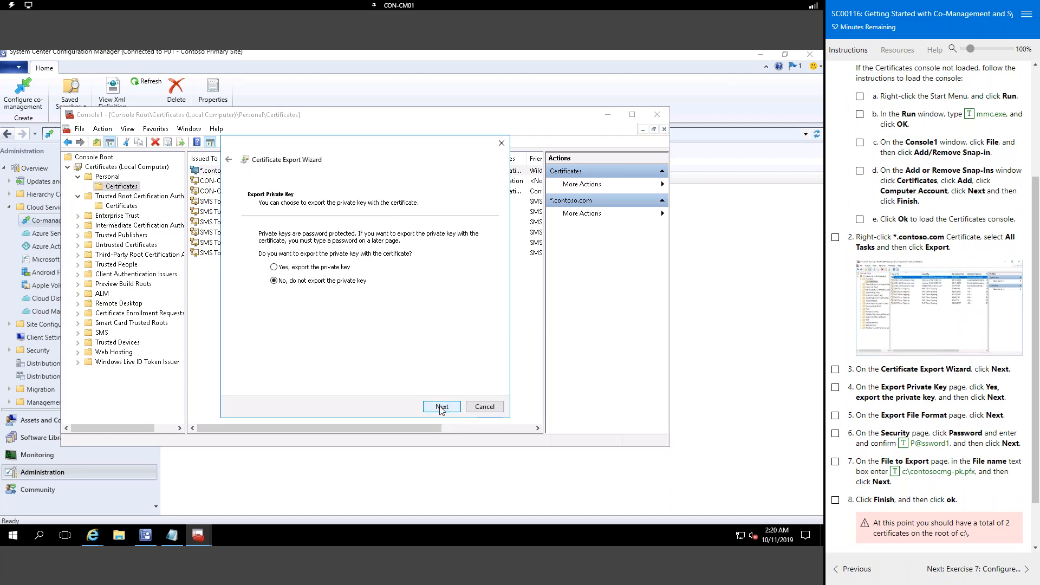
click(325, 269)
click(446, 408)
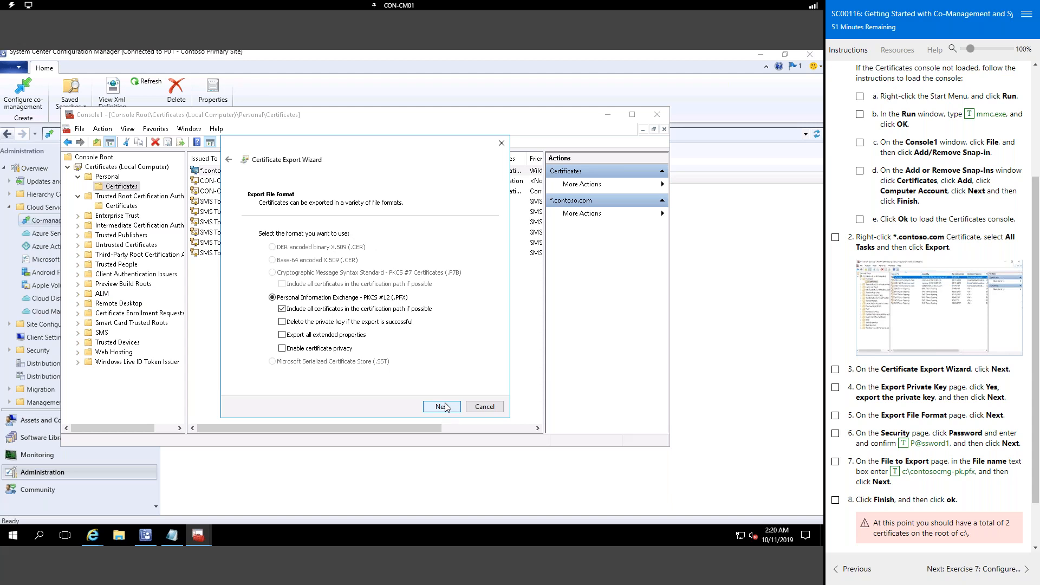
click(442, 407)
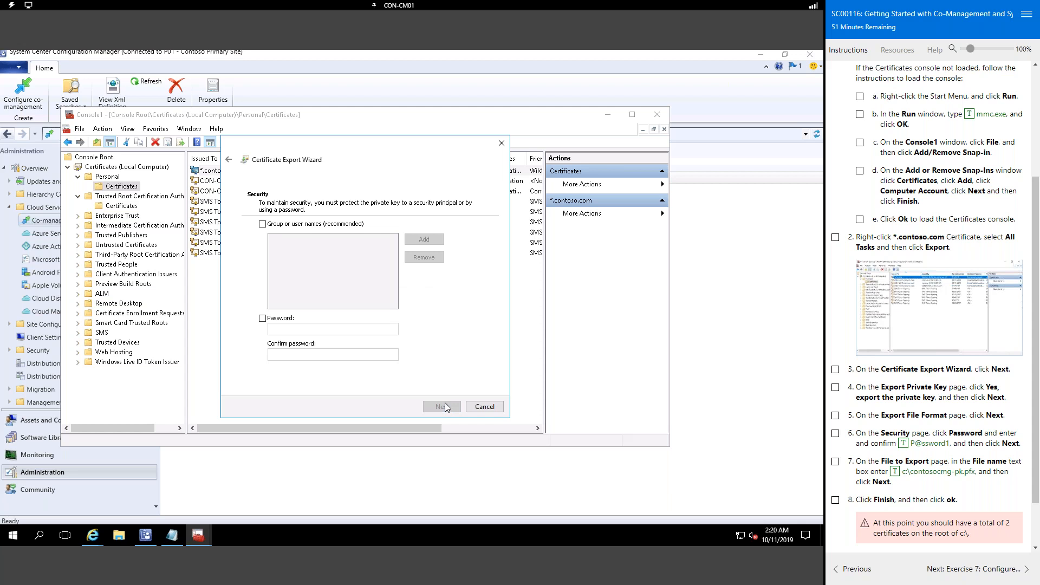
Step: Protect the exported PFX with a password, entered and confirmed
click(263, 318)
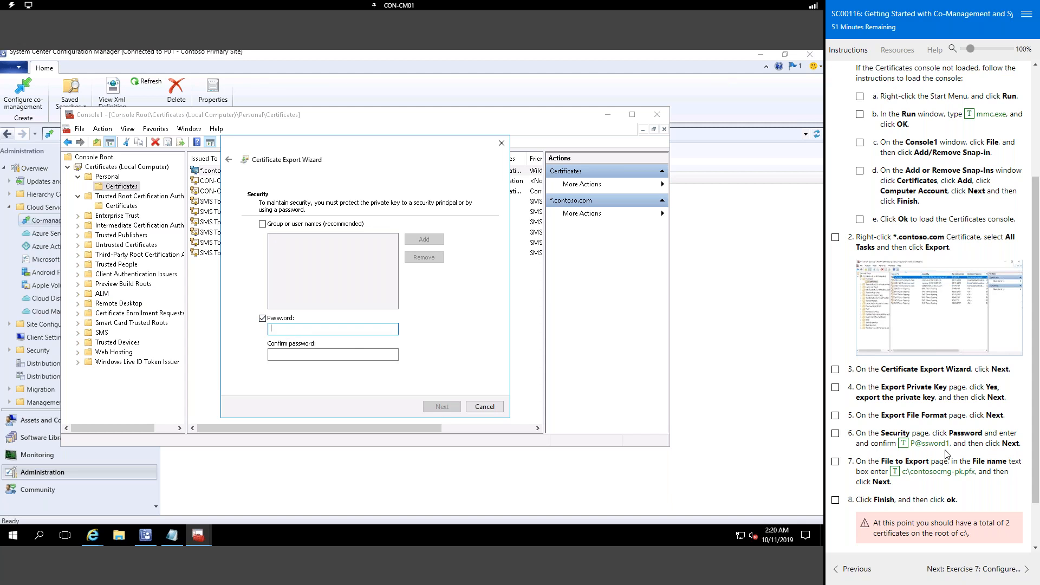
click(903, 443)
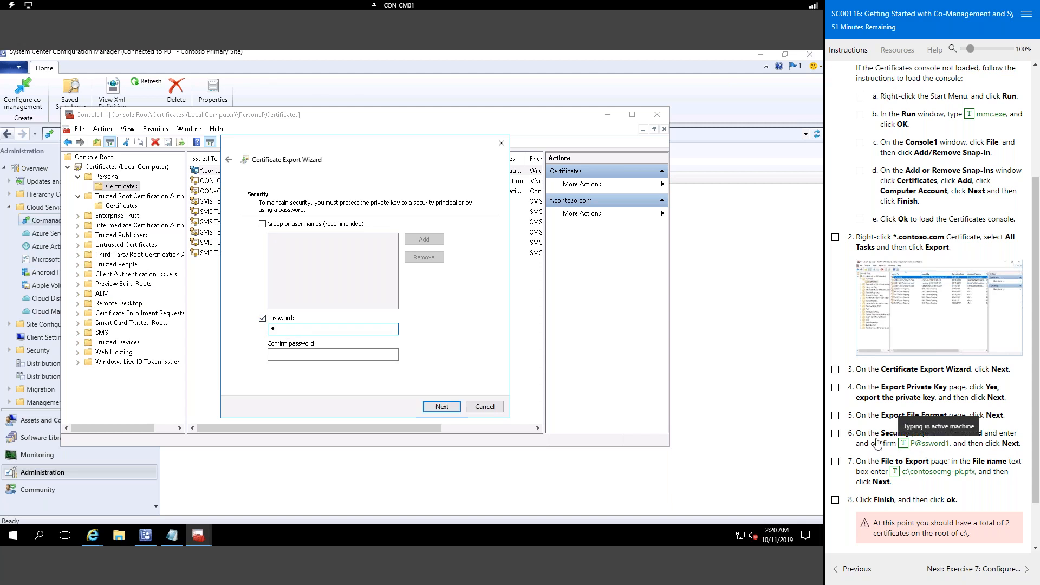
click(312, 360)
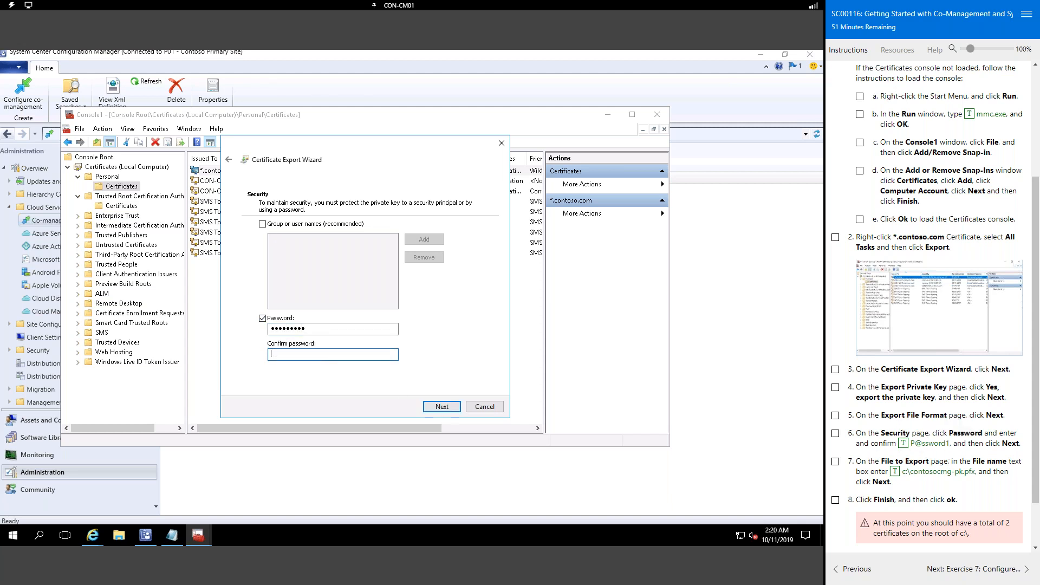
click(910, 449)
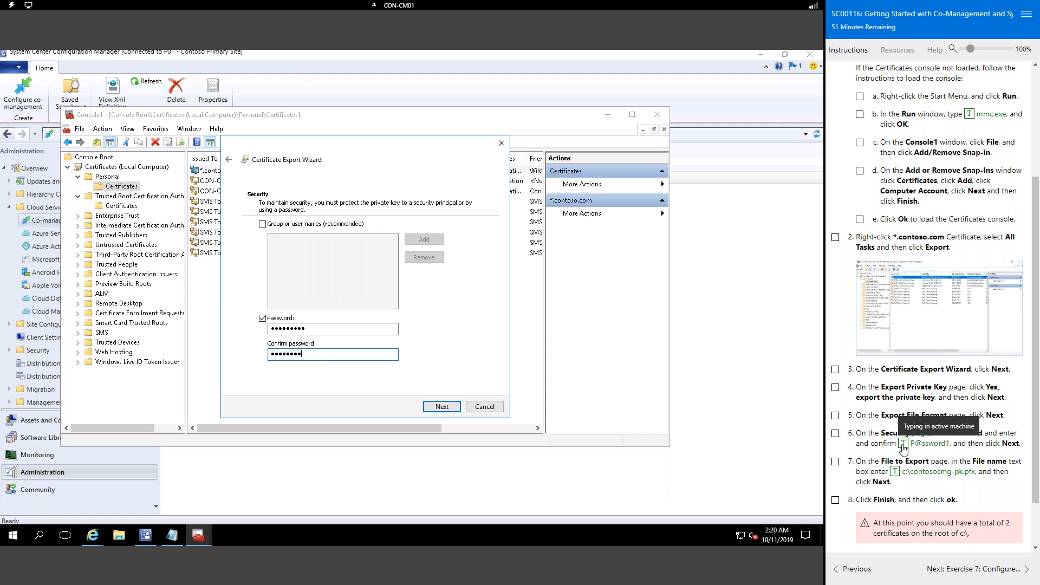
click(448, 411)
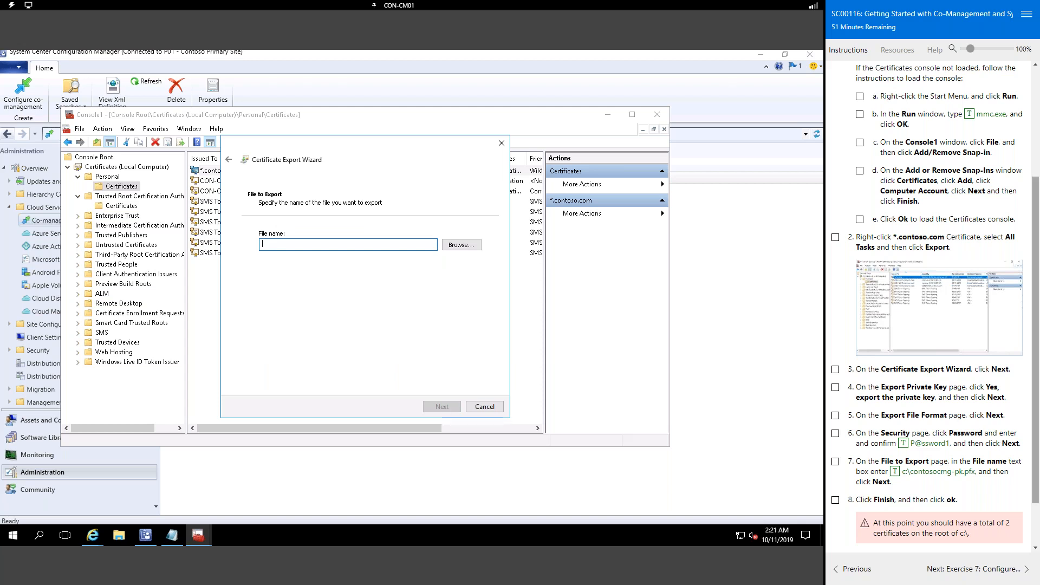
Step: Save the export to c:\contosocmg-pk.pfx, replacing the existing file, and finish
click(894, 472)
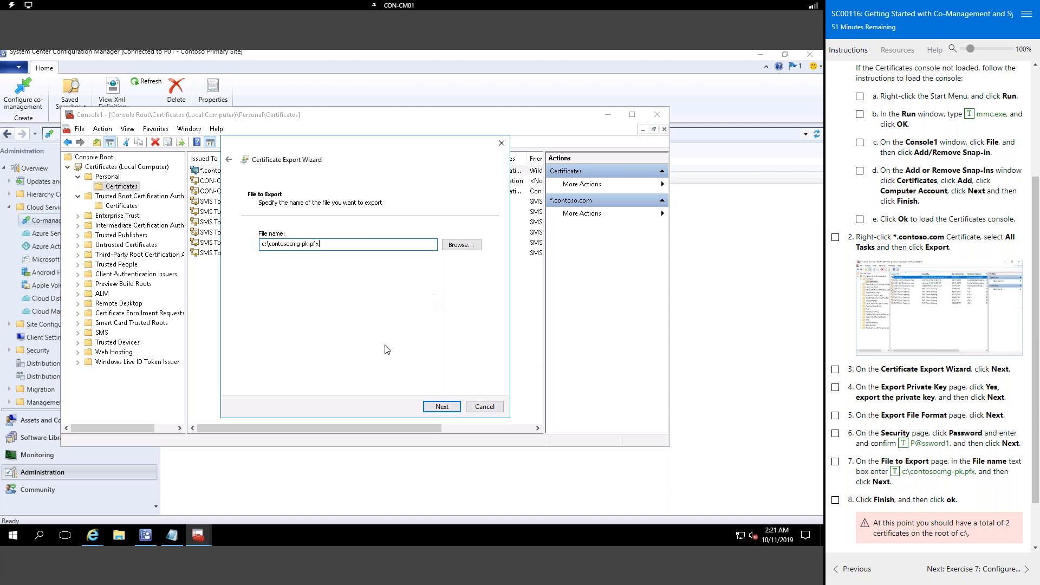
click(442, 408)
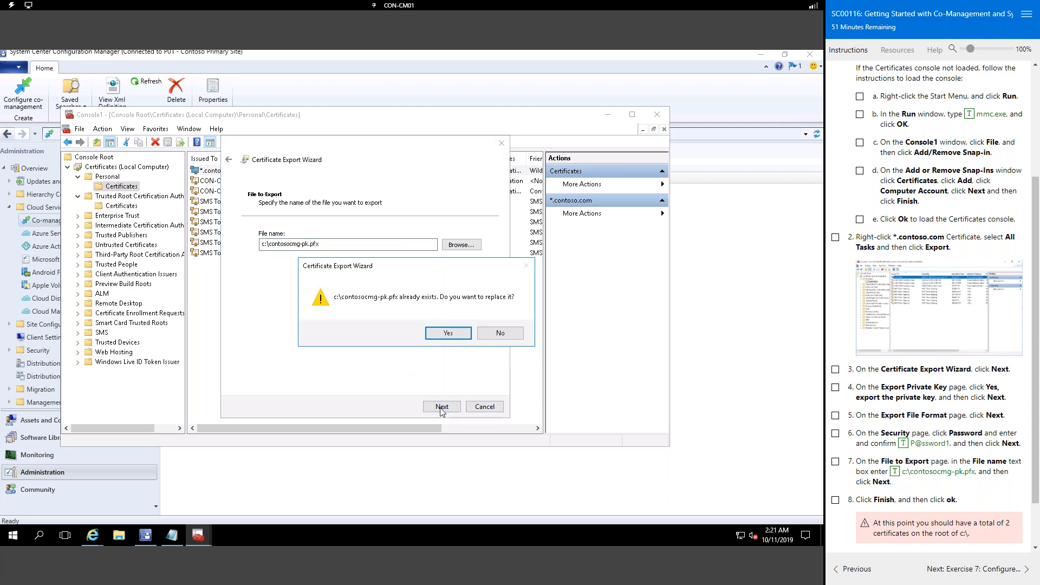
click(439, 333)
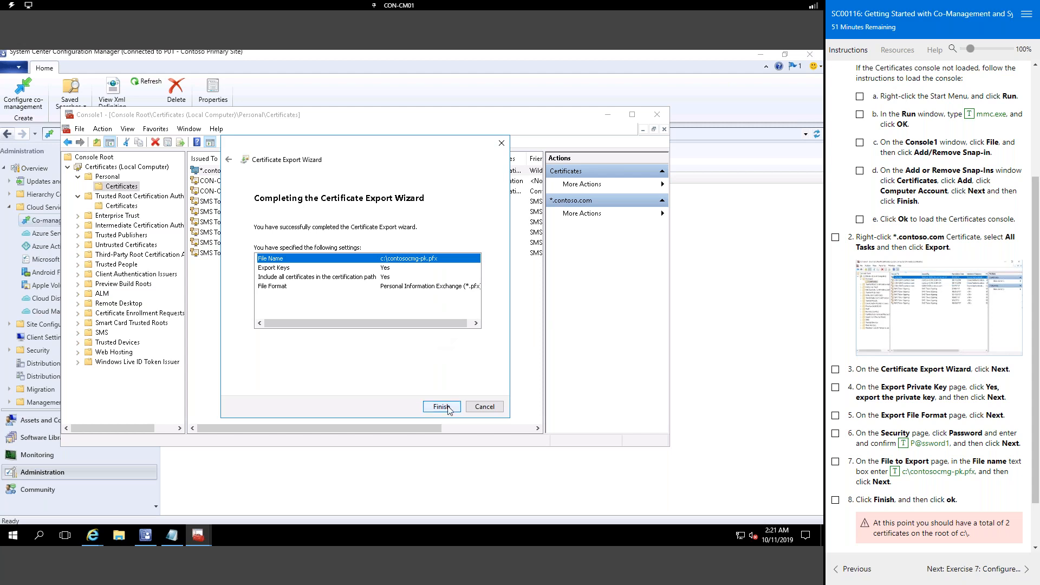
click(449, 410)
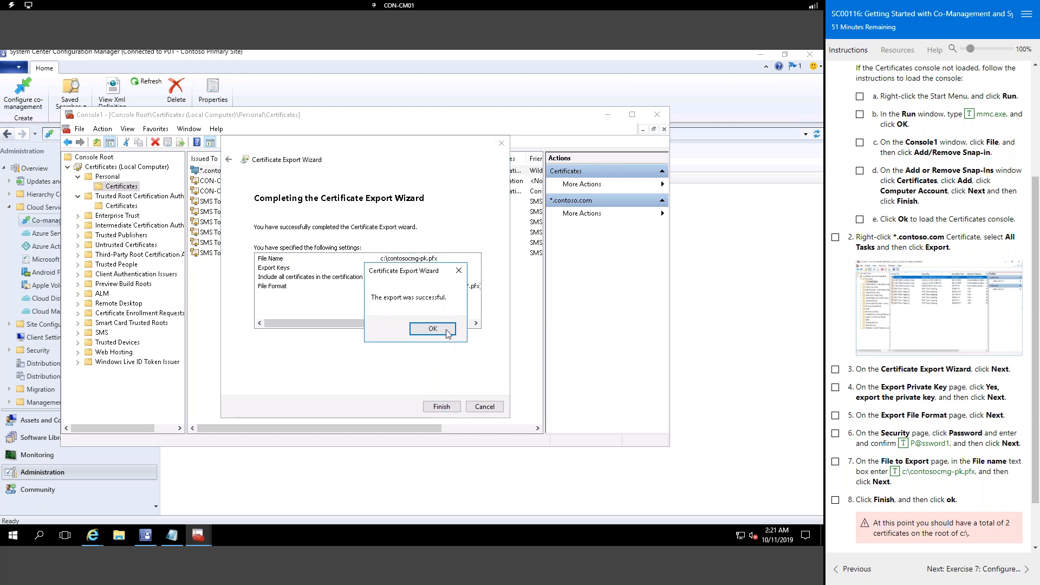
click(449, 333)
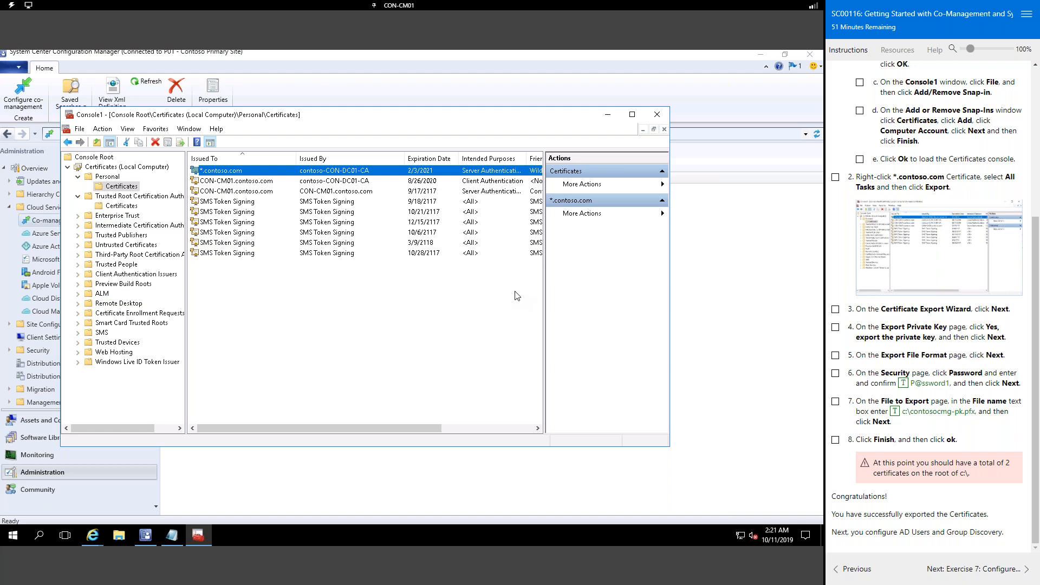
Step: Advance the lab guide to Exercise 7 and bring the Configuration Manager console to the front
click(981, 569)
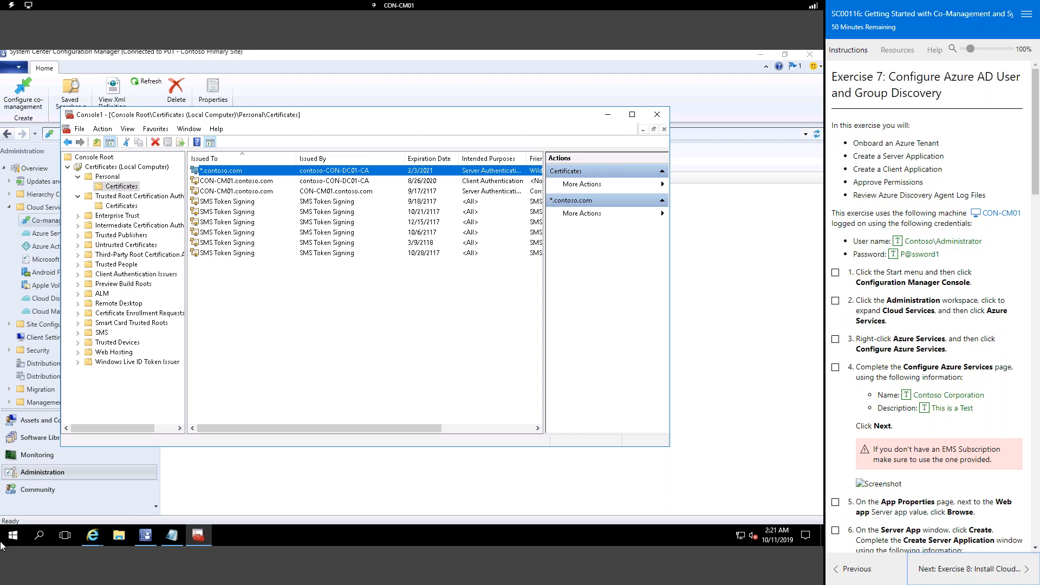
click(271, 478)
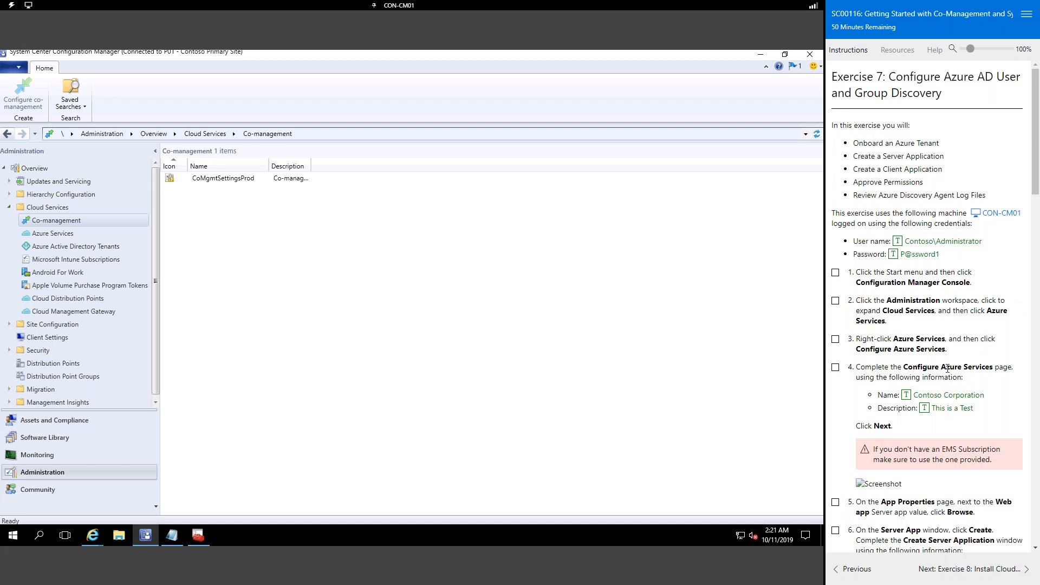
Step: Configure Azure Services named Contoso Corporation with a description
click(58, 238)
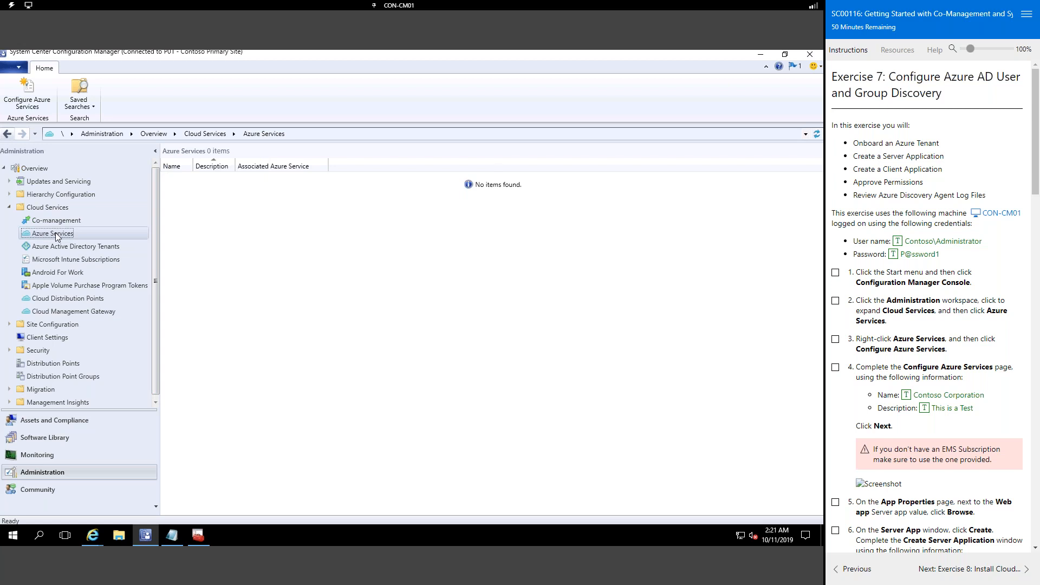
right_click(57, 237)
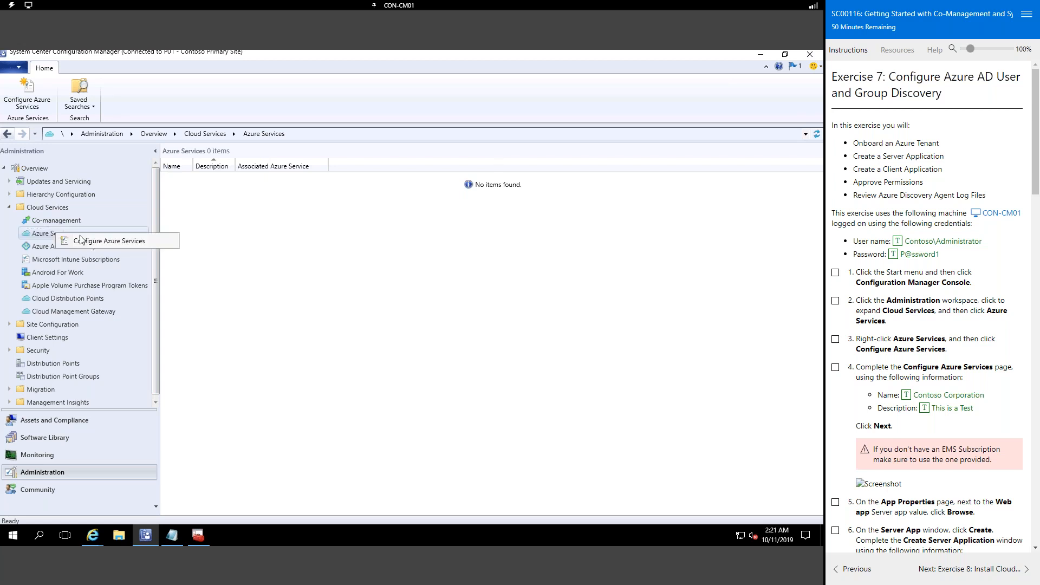
click(88, 239)
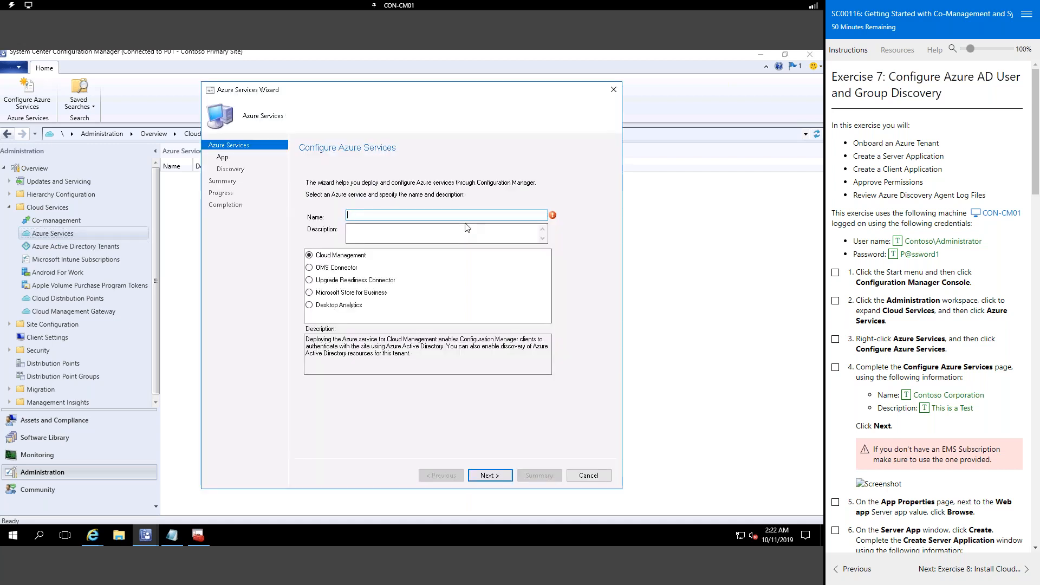
click(907, 396)
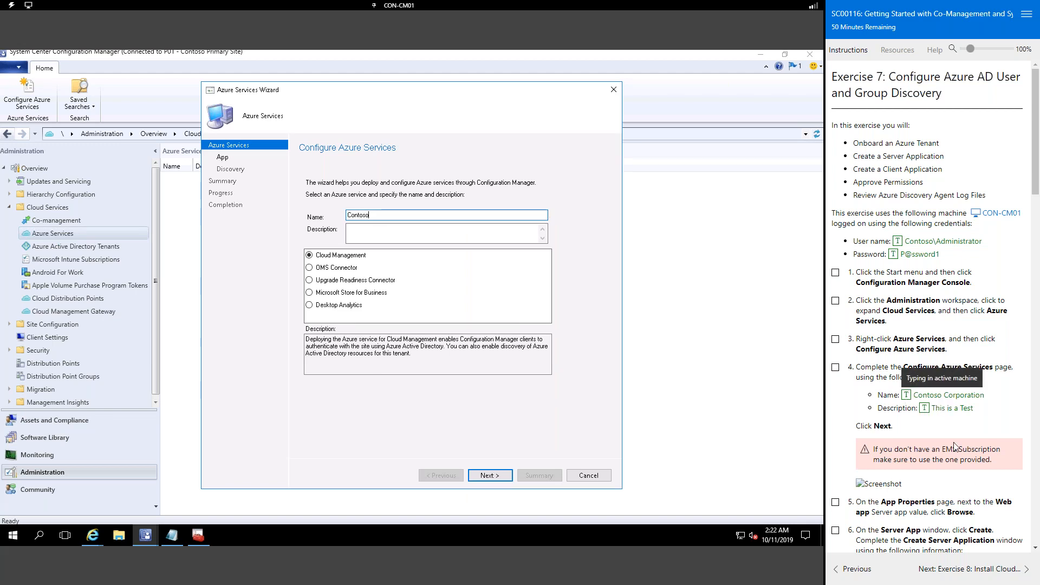
click(443, 240)
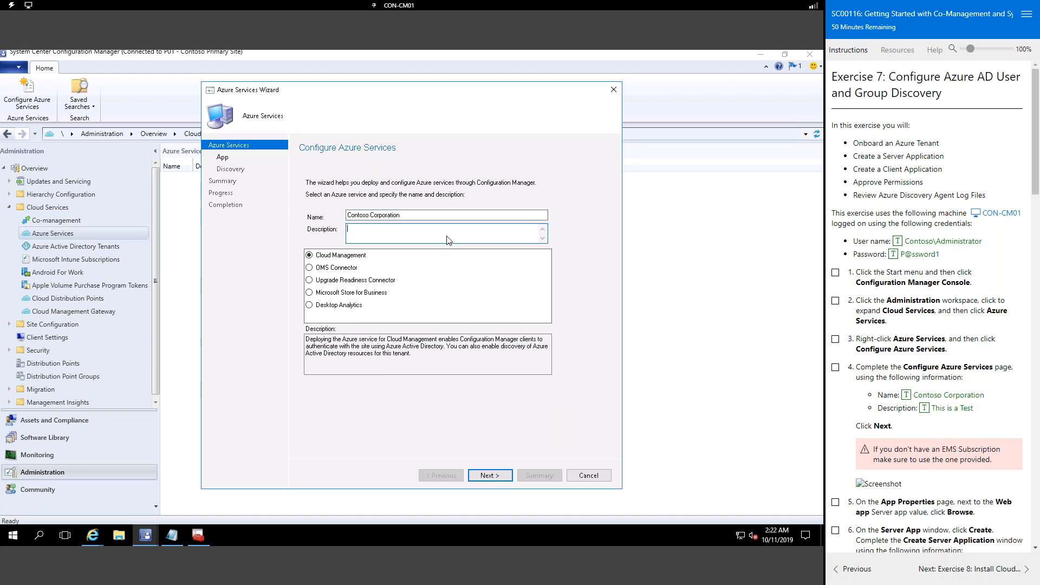
click(923, 410)
click(493, 479)
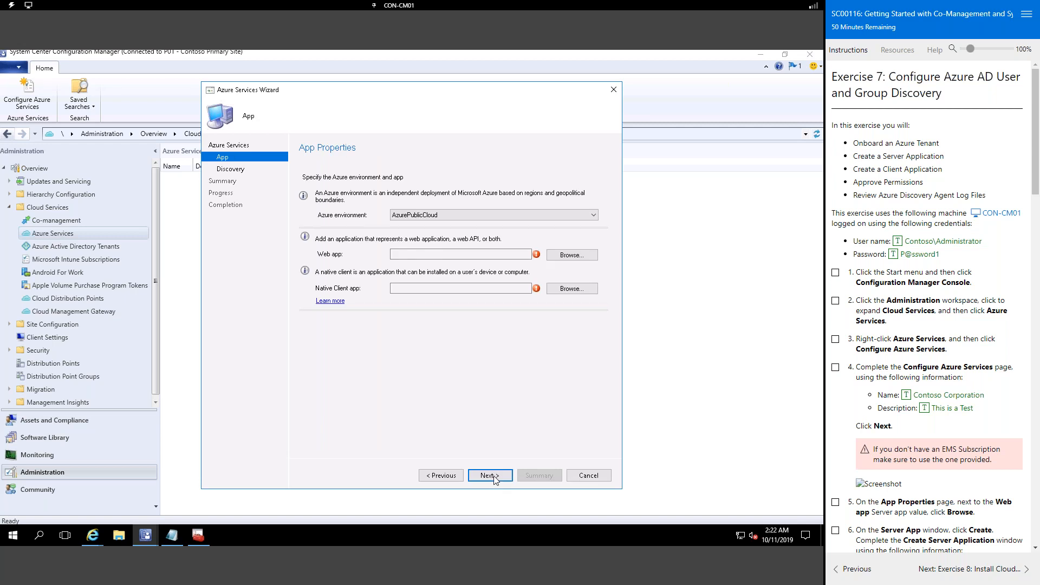
Step: On App Properties, browse for a server app for the web app
scroll(910, 368, down, 3)
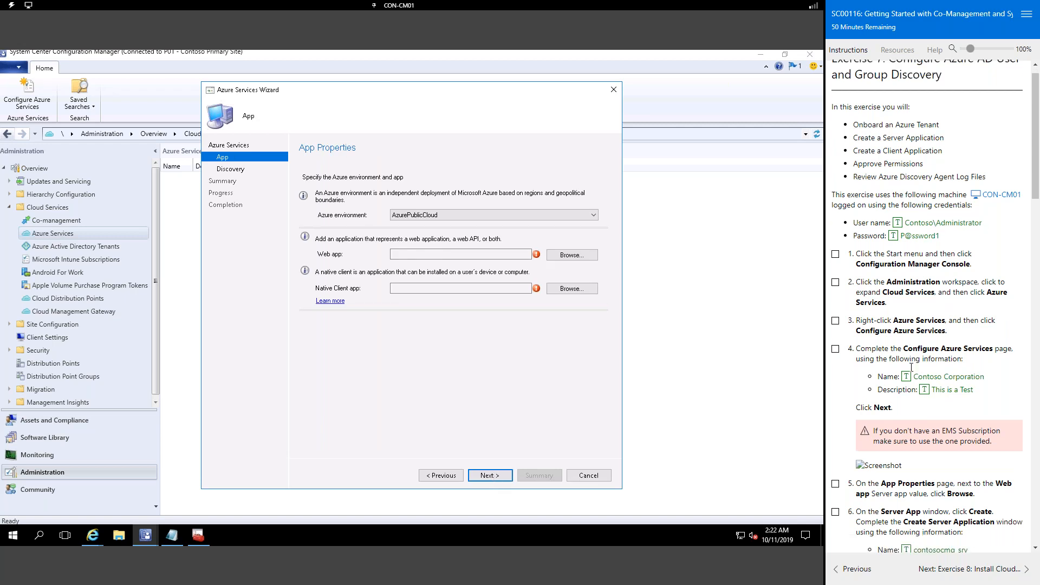
scroll(915, 366, down, 1)
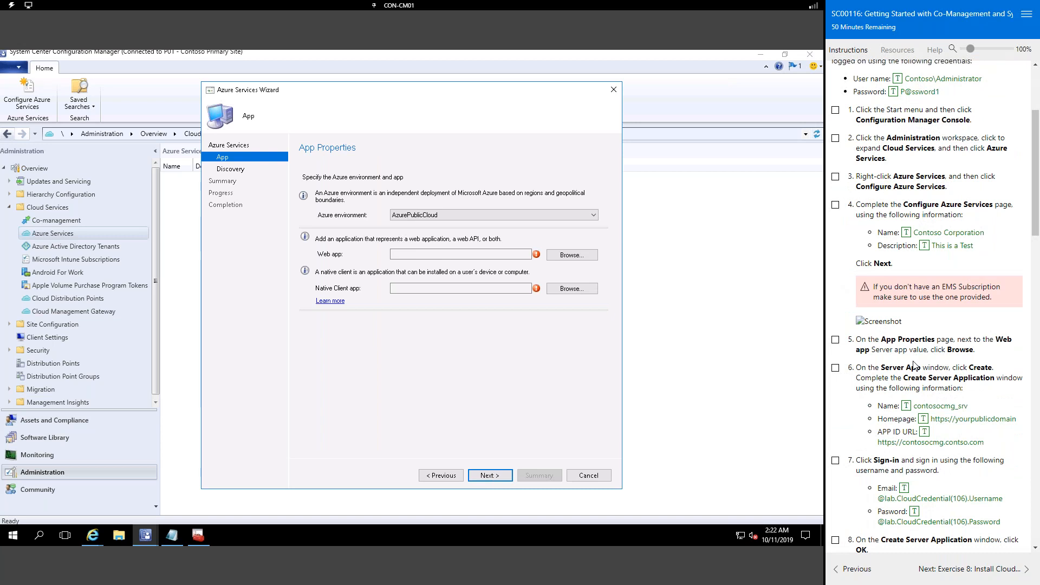
click(570, 255)
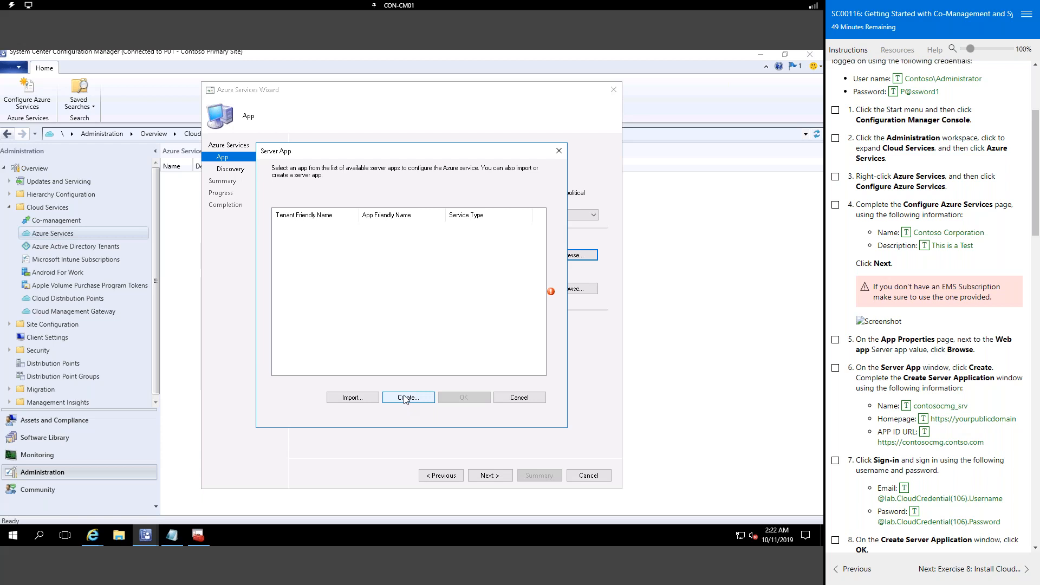
Step: Open the Create Server Application form from the Server App window and focus Application Name
drag(425, 156, 449, 143)
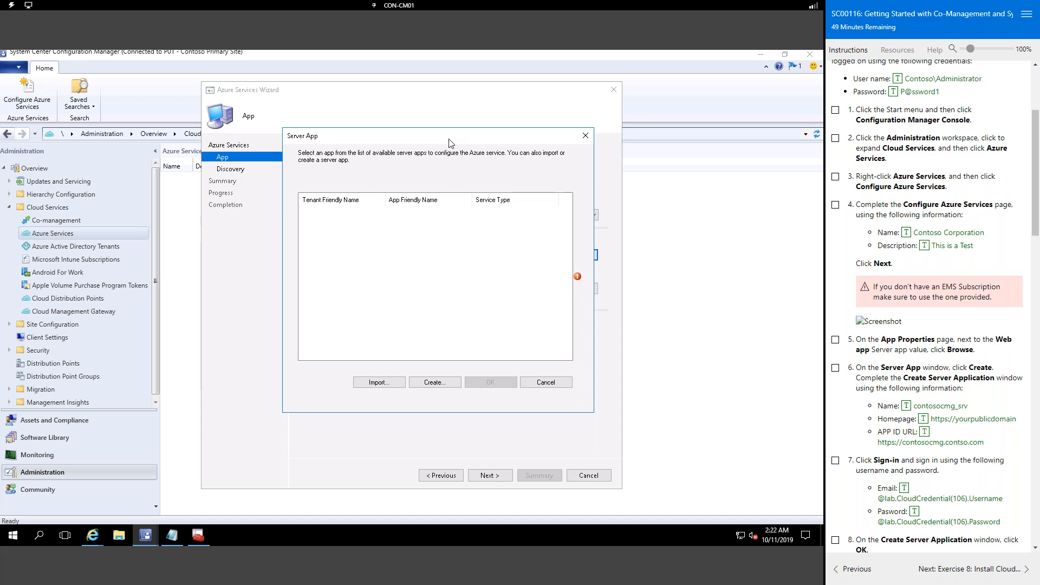
click(433, 384)
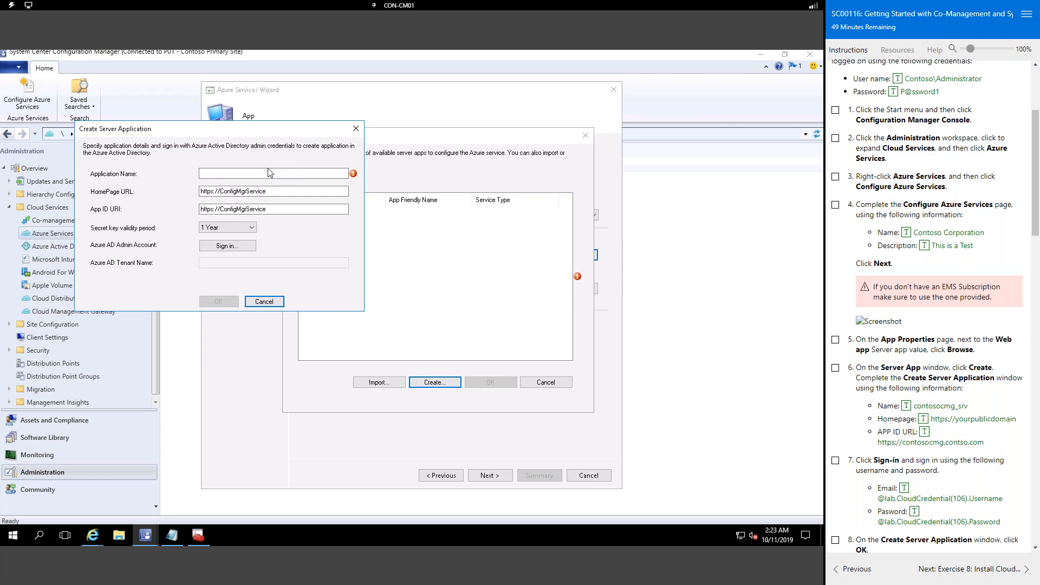
click(252, 176)
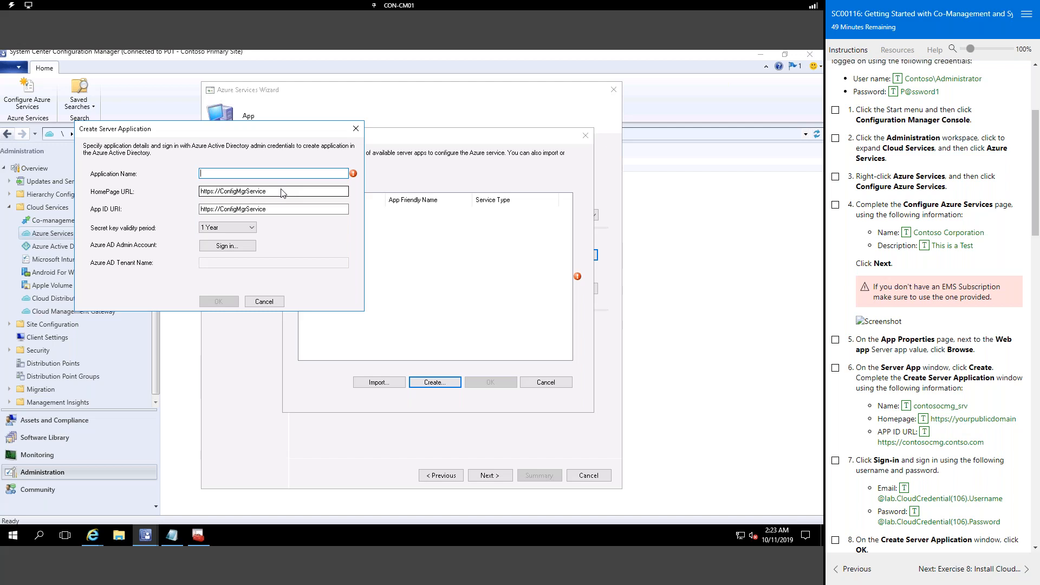
click(907, 407)
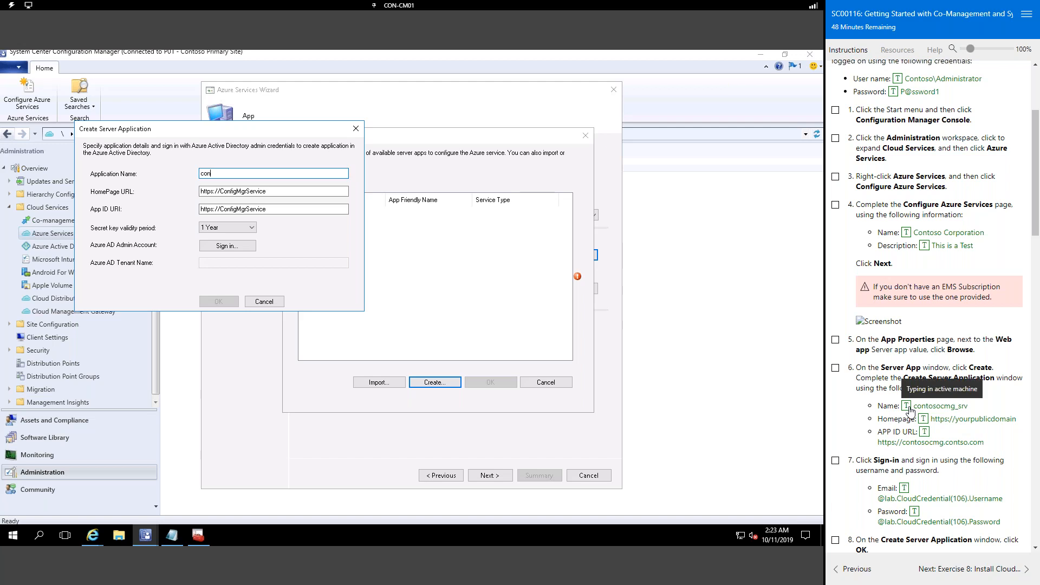
click(289, 191)
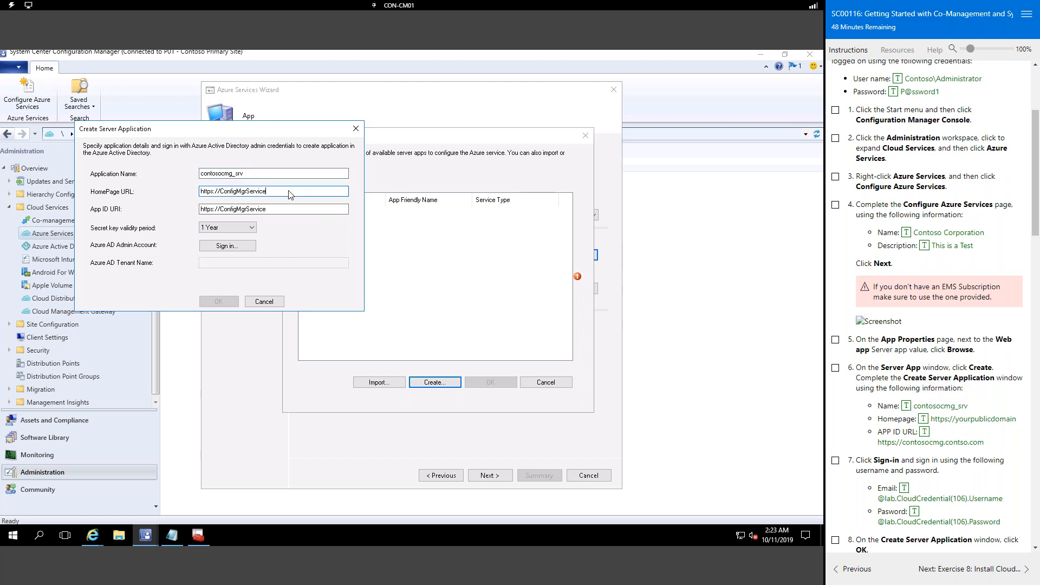
drag(281, 195, 145, 194)
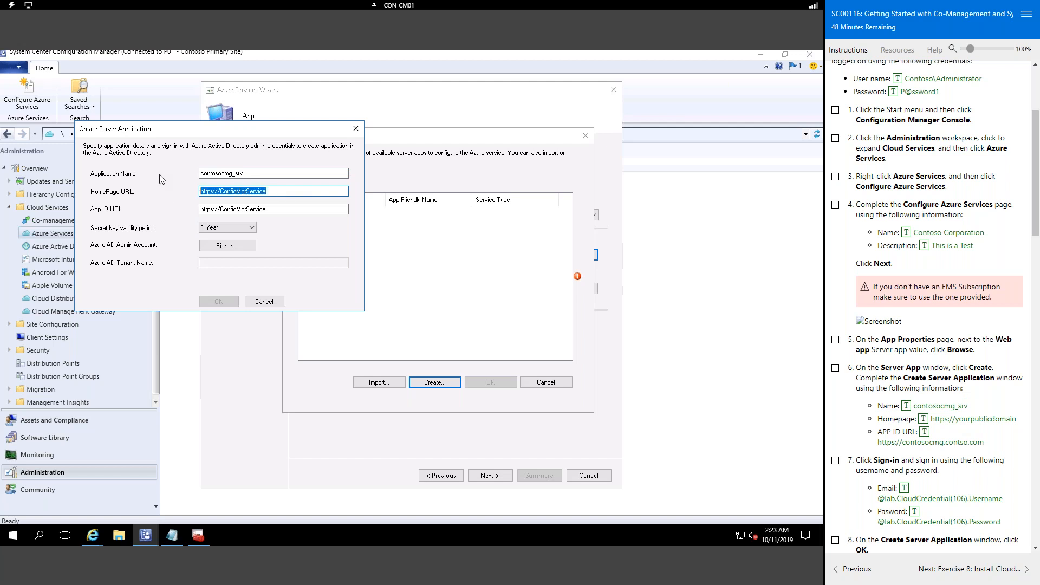
key(BackSpace)
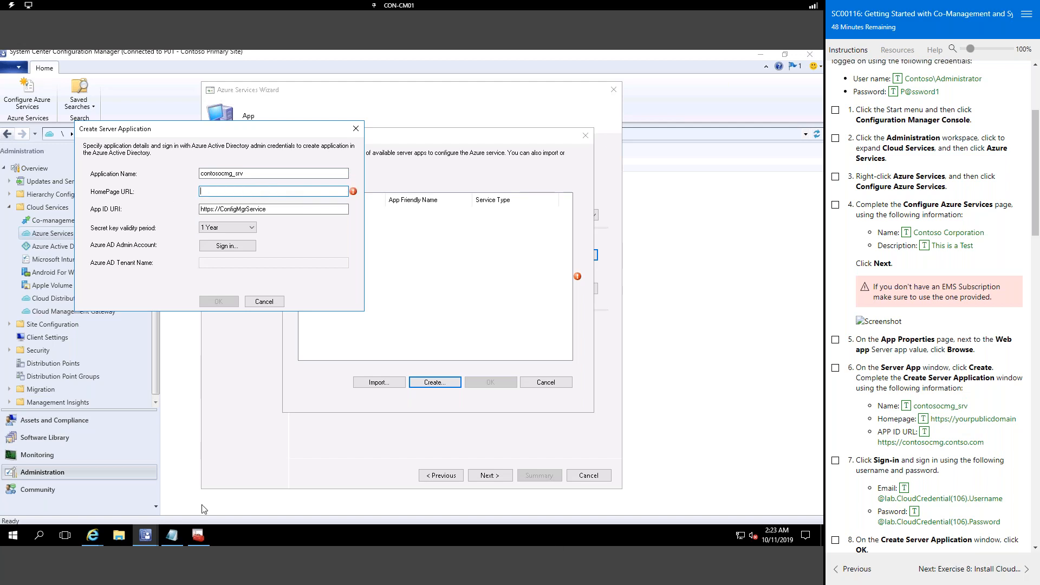
click(171, 536)
drag(301, 216, 254, 216)
key(ctrl+c)
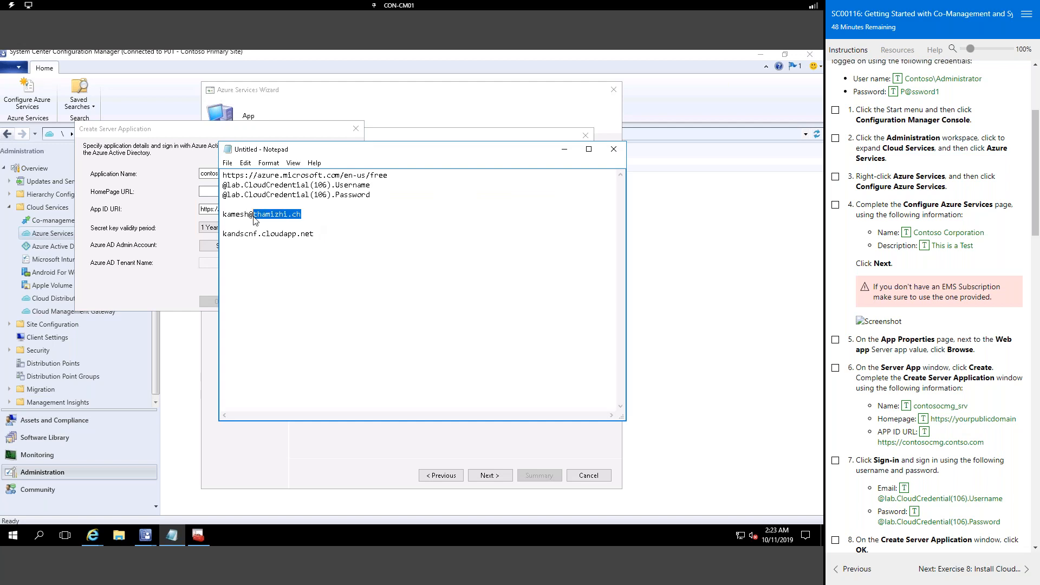
click(212, 193)
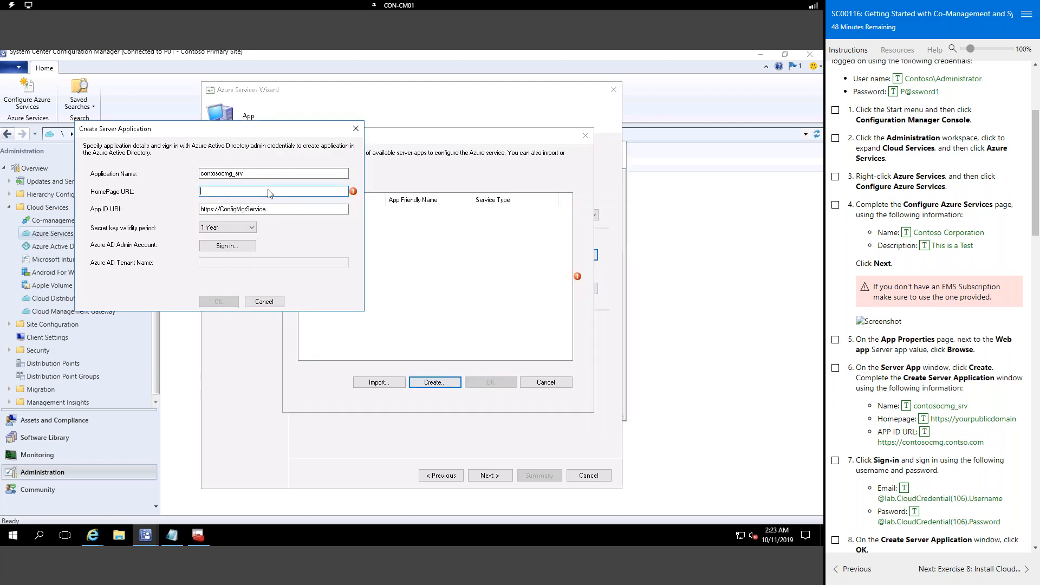
key(ctrl+z)
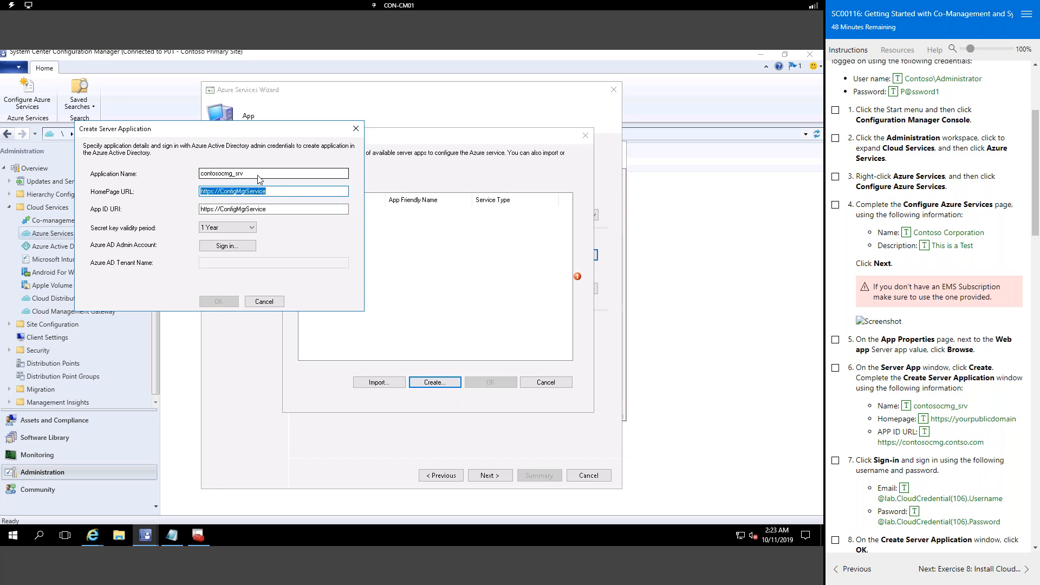
click(290, 192)
drag(220, 194, 295, 185)
key(ctrl+v)
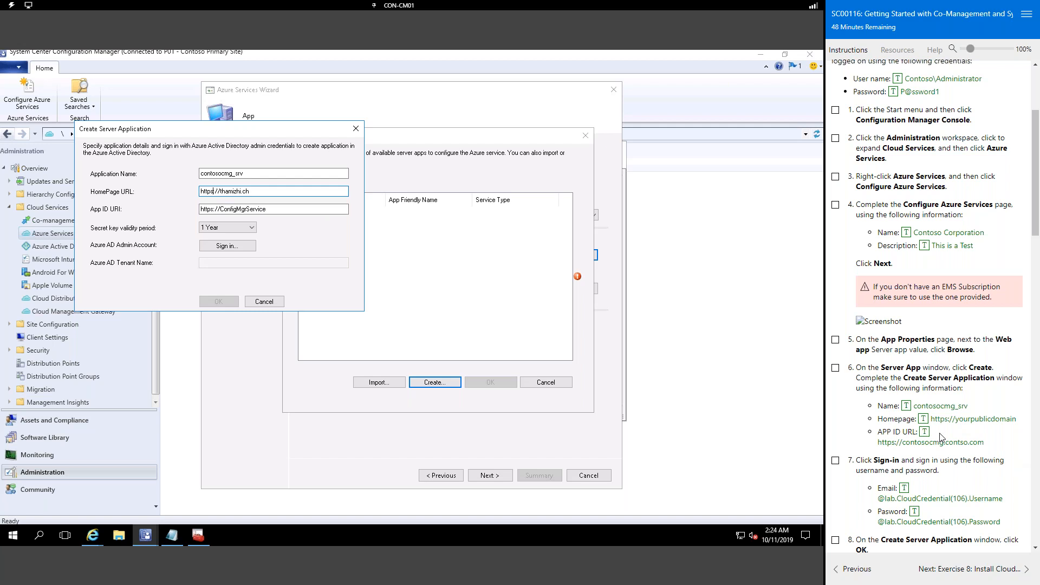
click(284, 212)
click(286, 213)
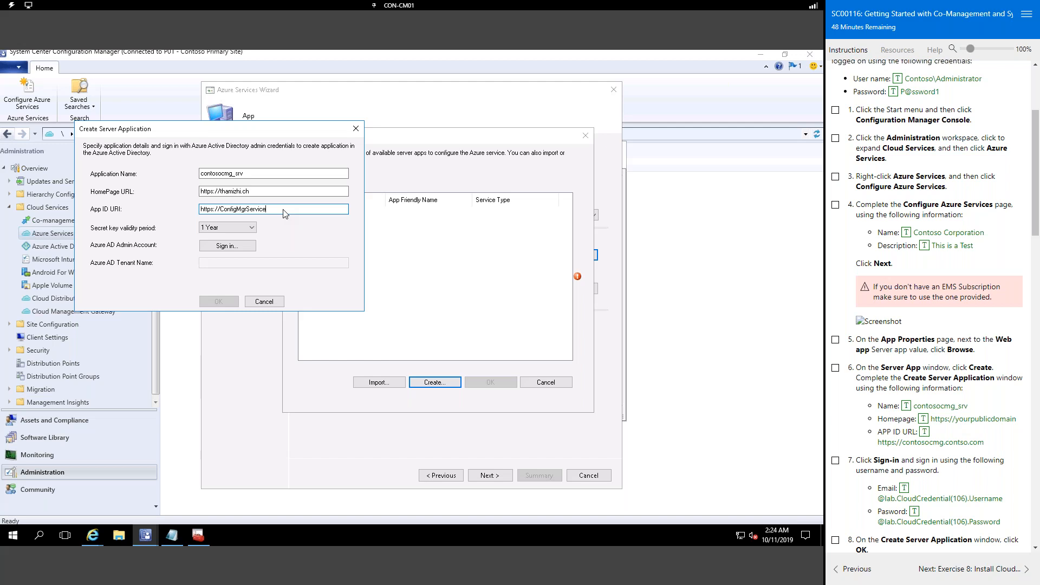
click(277, 193)
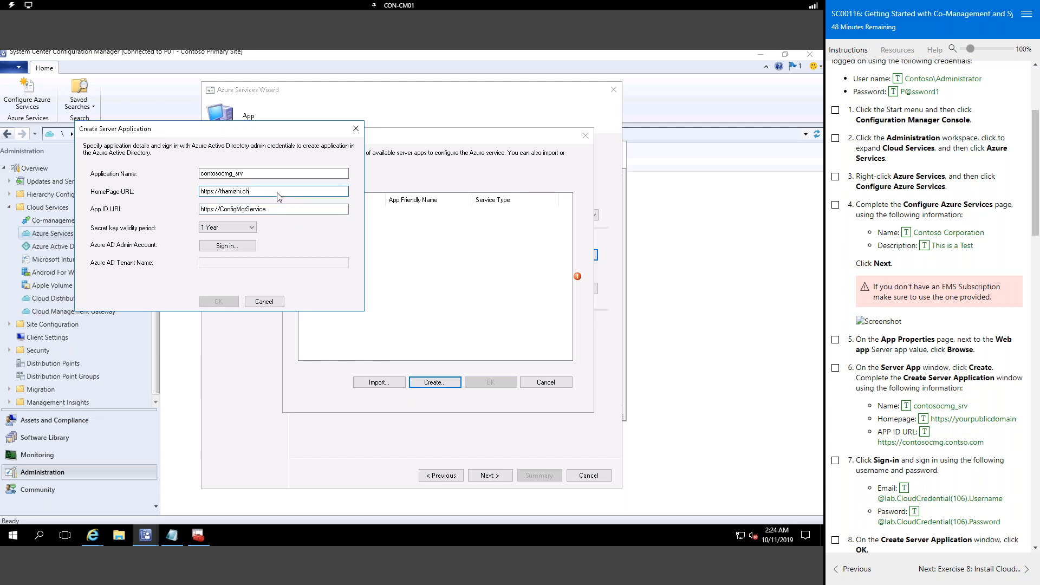
double_click(279, 210)
key(ctrl+v)
click(233, 228)
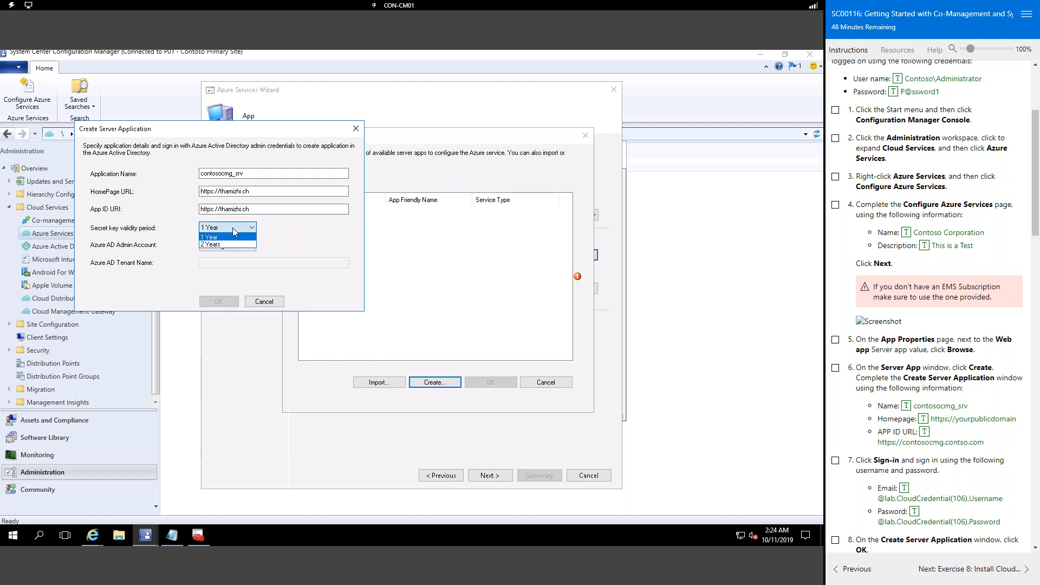
click(232, 228)
Step: Sign in to Azure with the admin account and create the contosocmg_srv server application
click(236, 244)
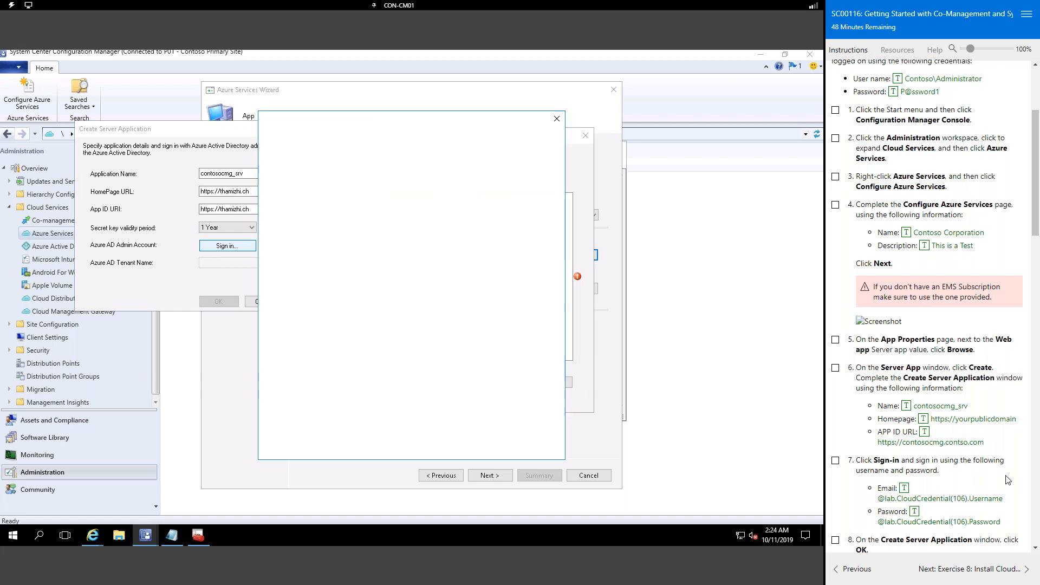
scroll(1008, 479, down, 3)
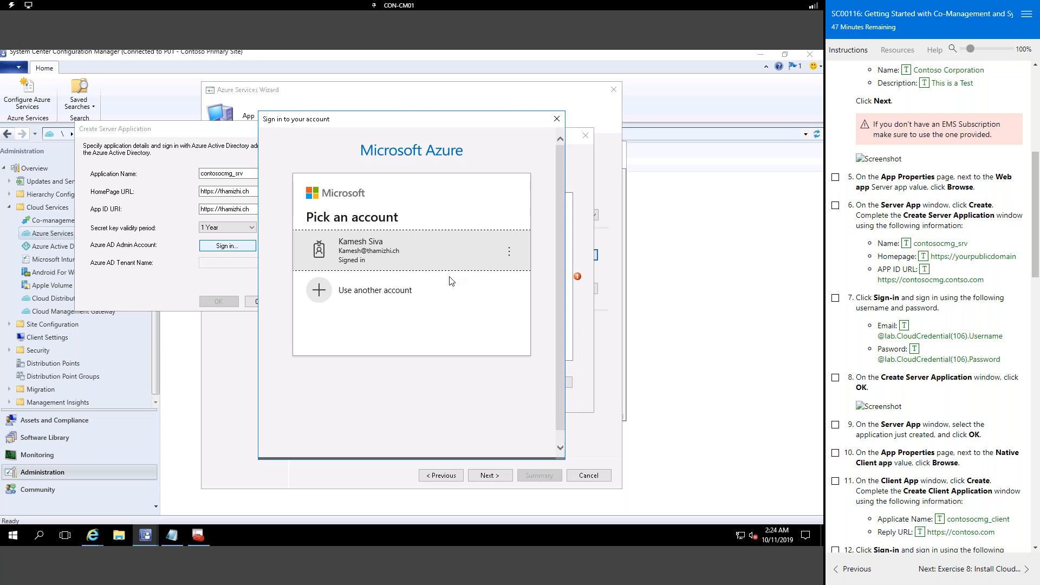
click(450, 258)
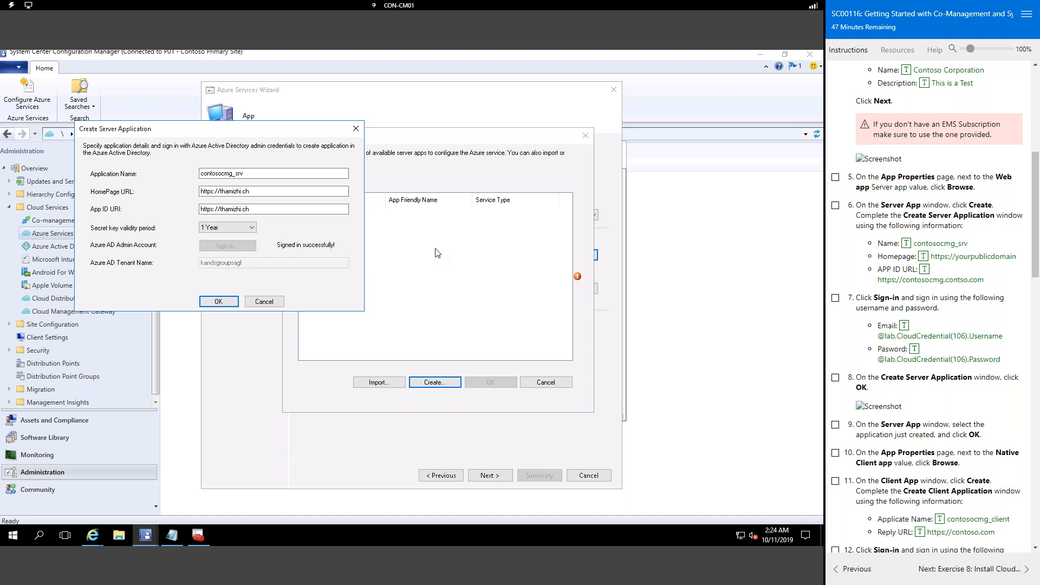
click(229, 302)
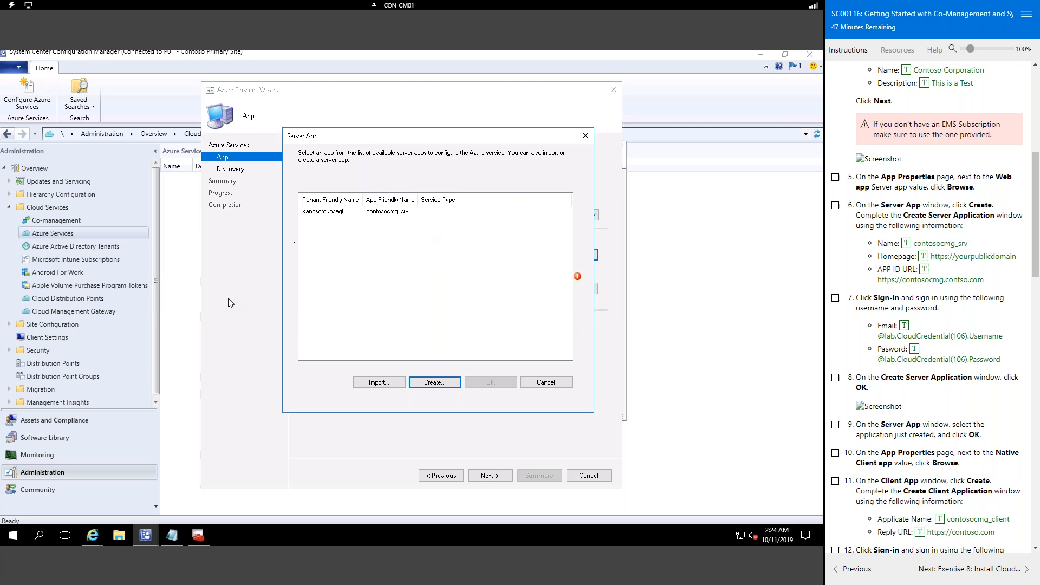
Step: Select contosocmg_srv as the Web app and browse for a Native Client app
click(314, 212)
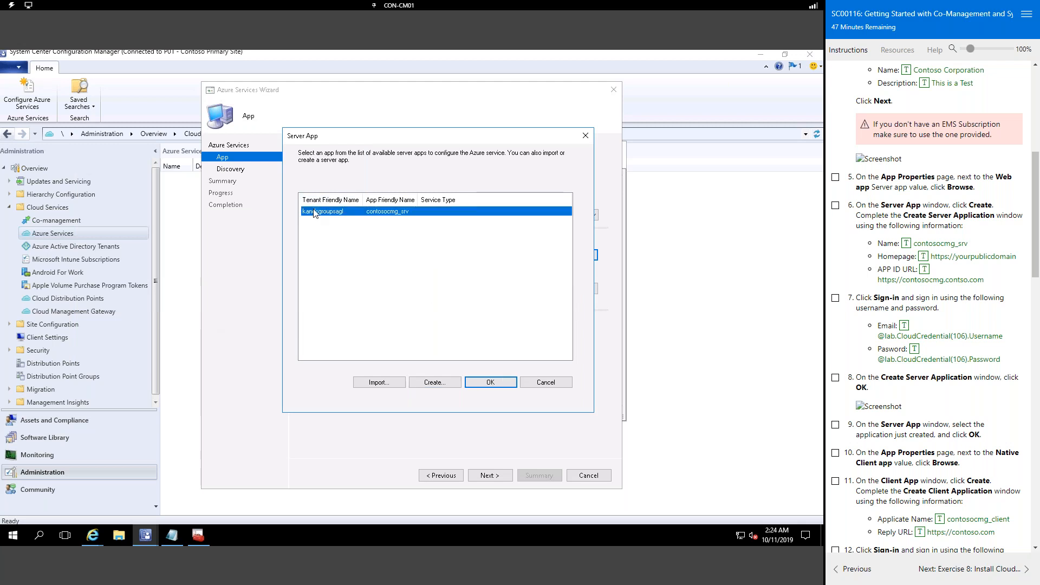
click(509, 383)
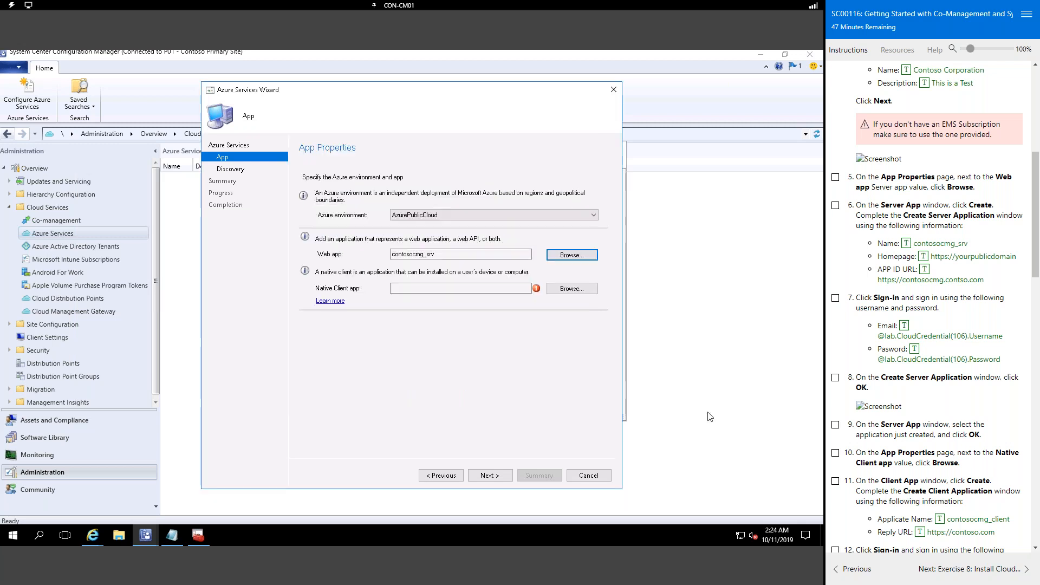
click(555, 293)
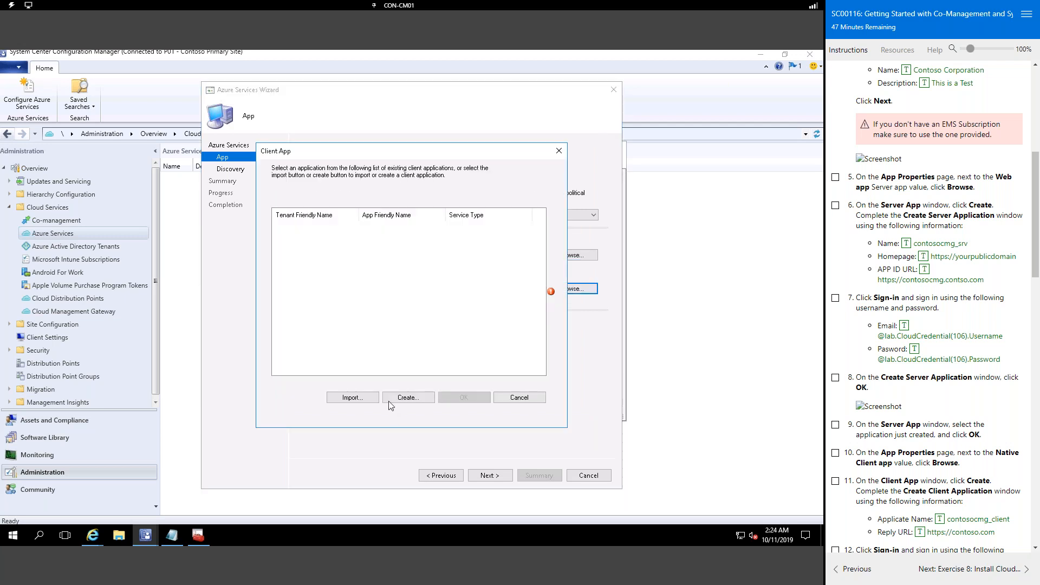
Step: Create contosocmg_client after an Azure sign-in and select it as the Native Client app
click(392, 402)
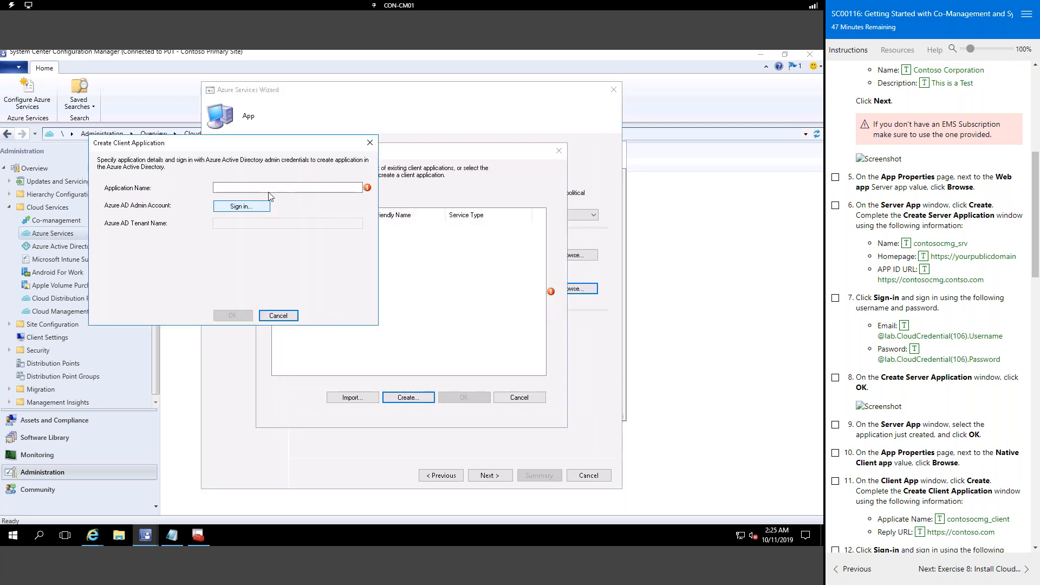
scroll(1026, 421, down, 3)
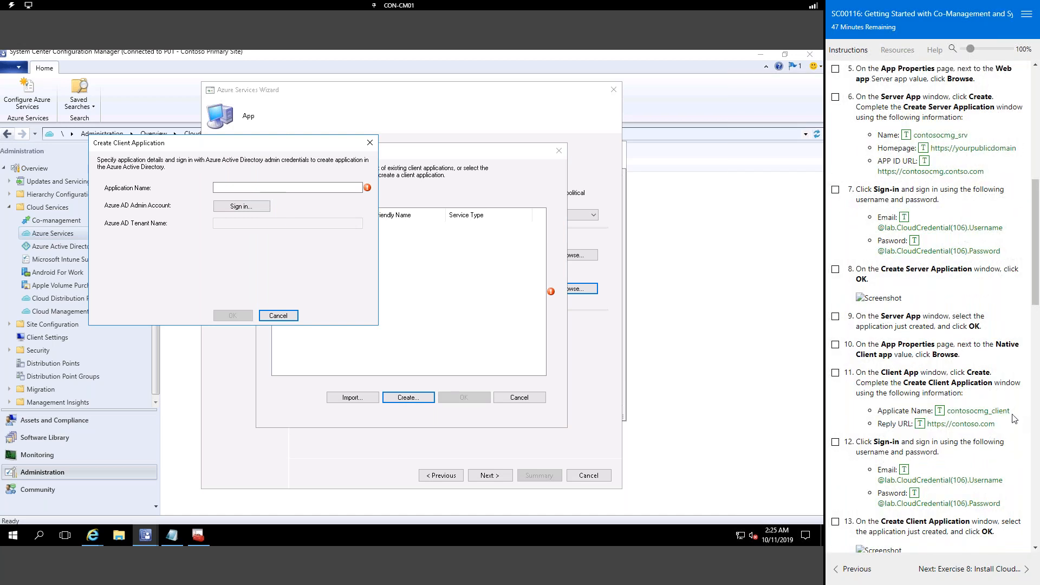
click(294, 190)
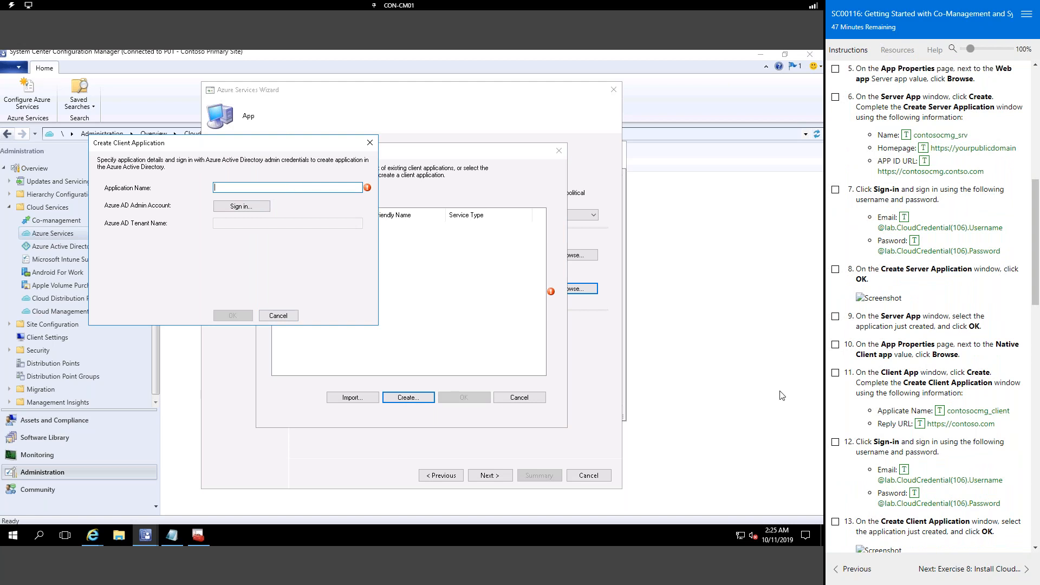
click(939, 411)
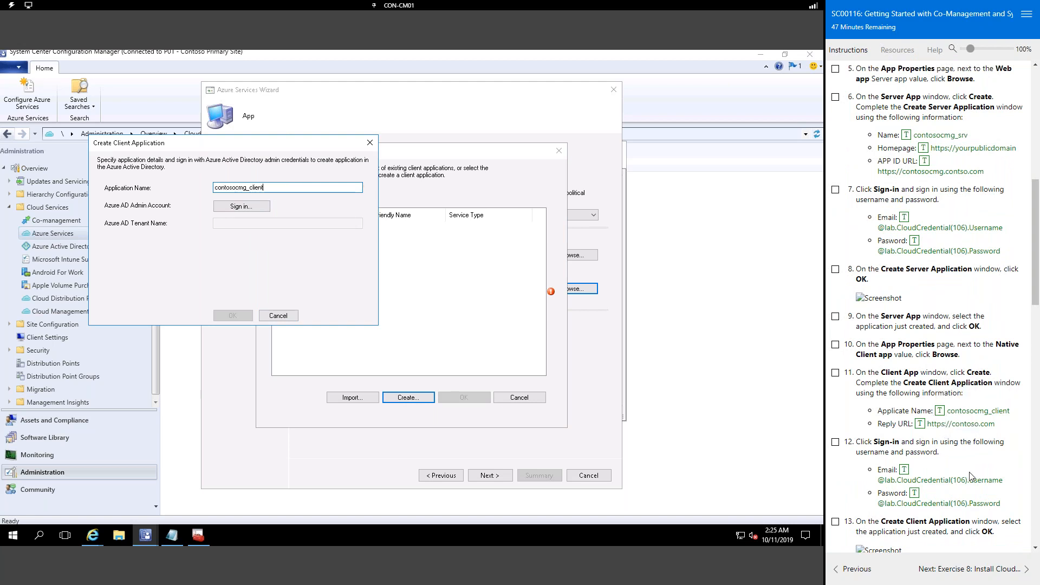
click(248, 207)
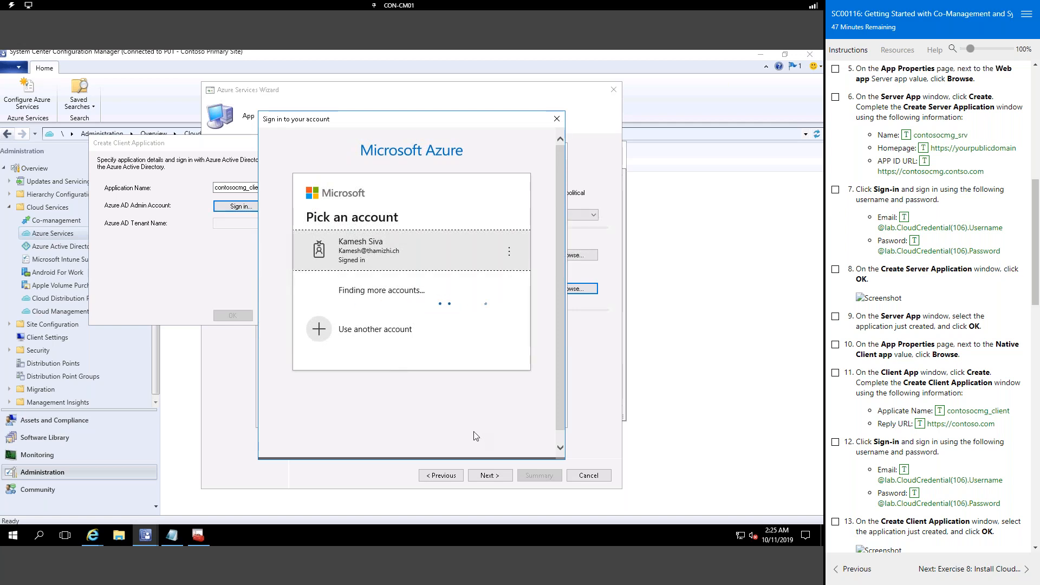
click(446, 260)
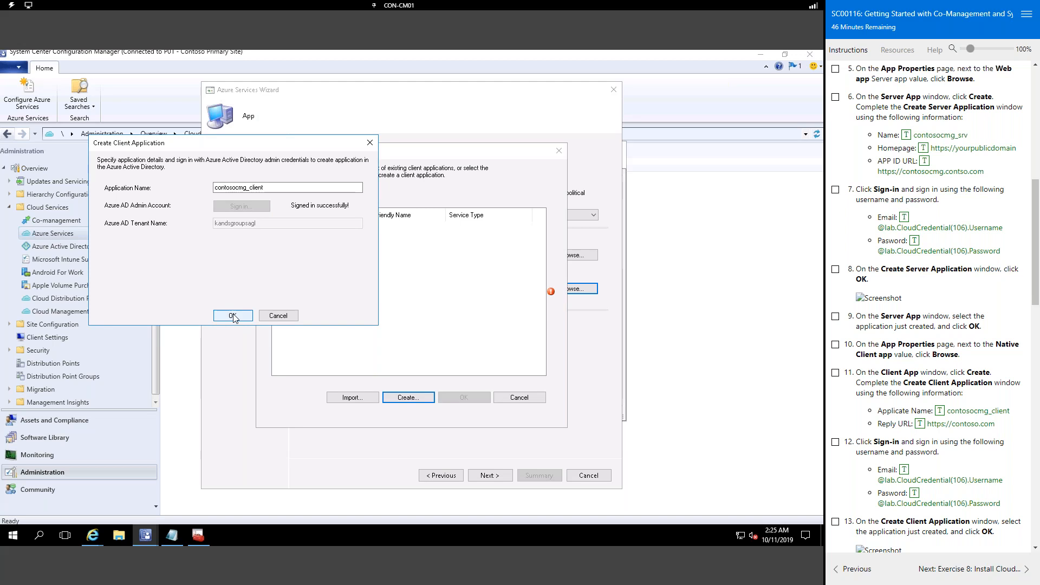
click(233, 315)
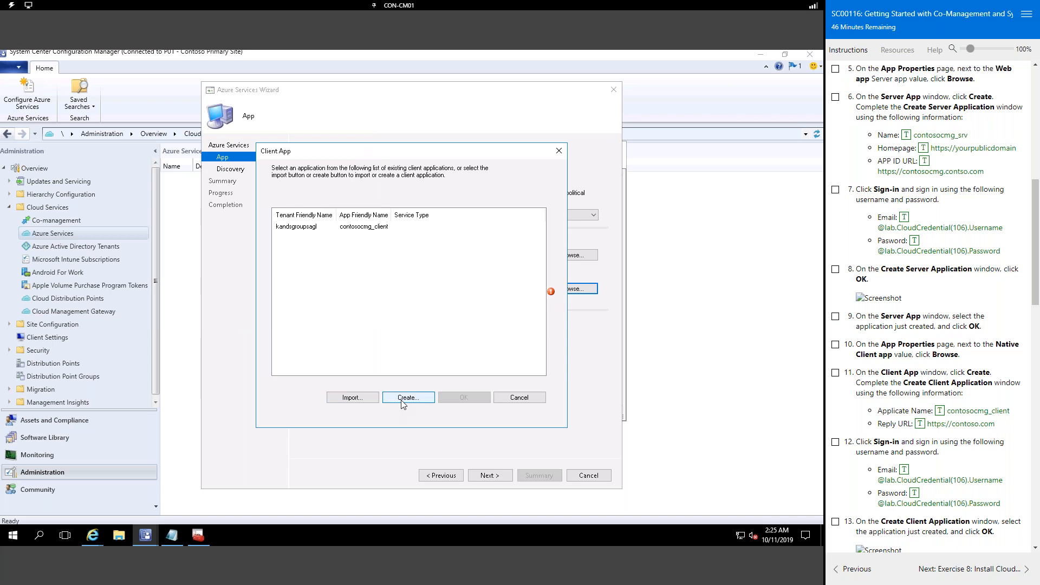
click(350, 227)
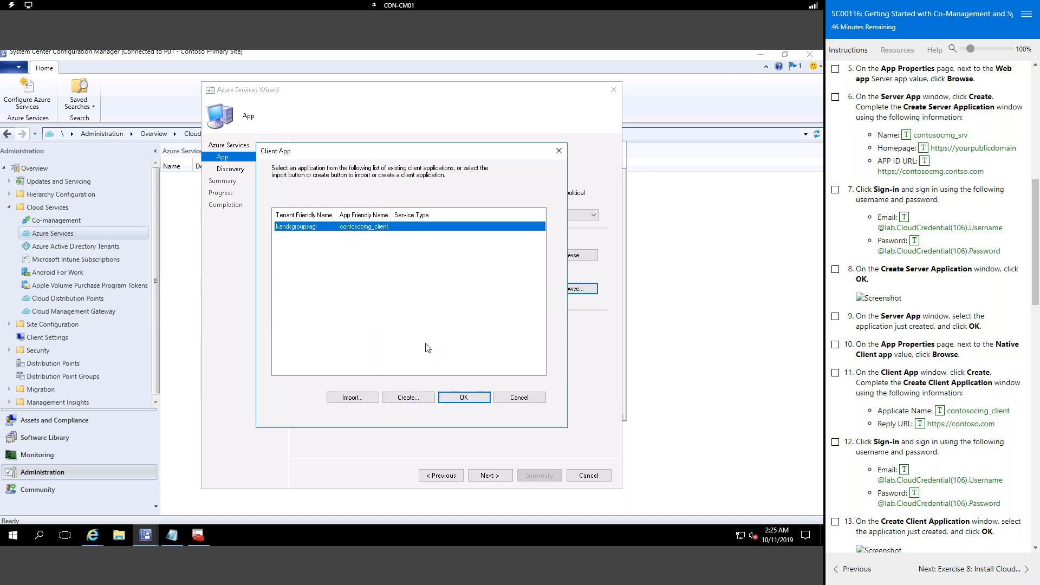
click(467, 401)
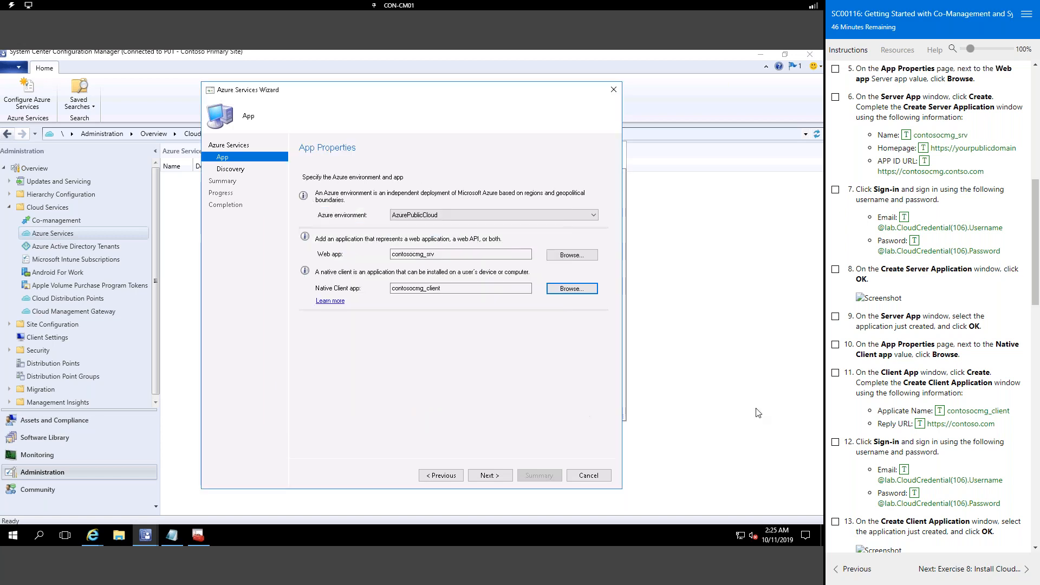
Step: Step through the discovery, summary and completion pages and close the Azure Services Wizard
scroll(958, 404, down, 1)
scroll(957, 403, down, 2)
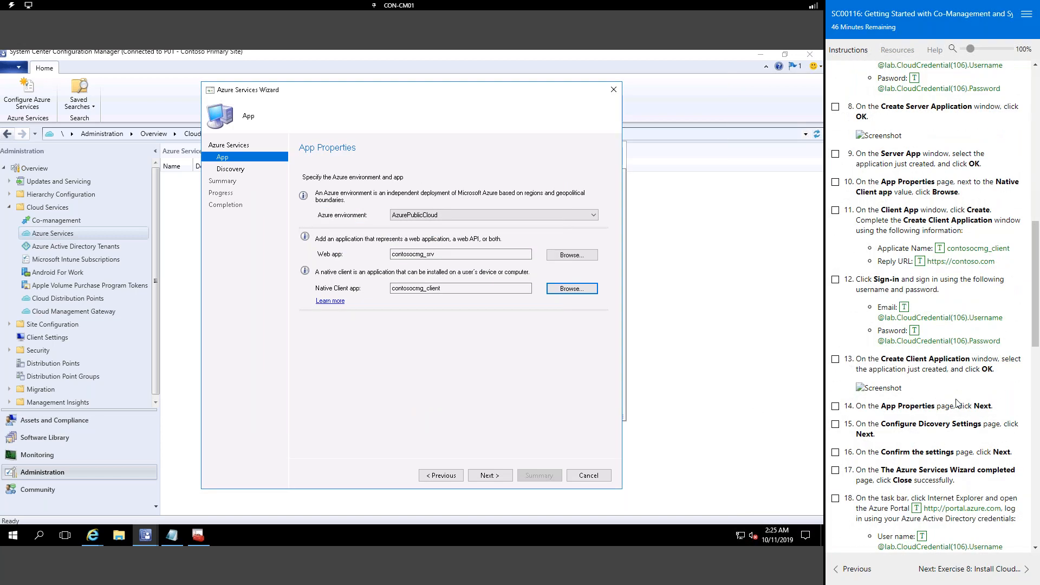
click(498, 478)
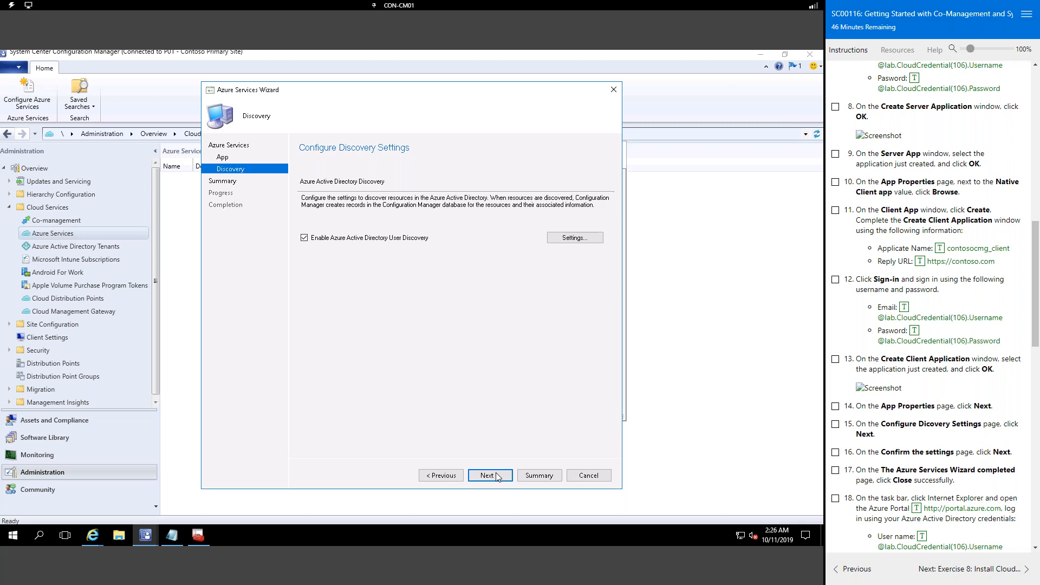
click(498, 477)
click(497, 476)
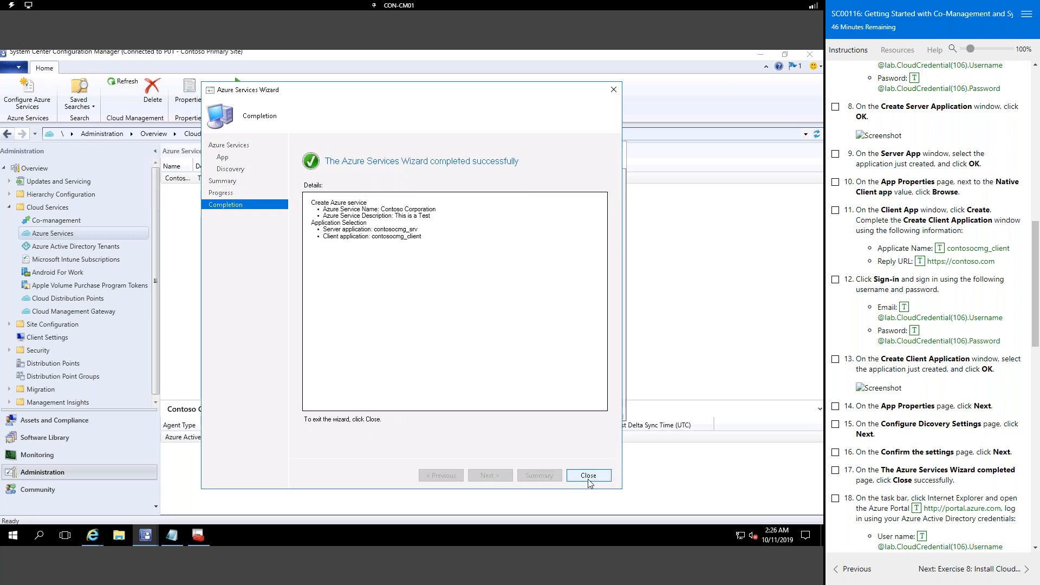
click(589, 477)
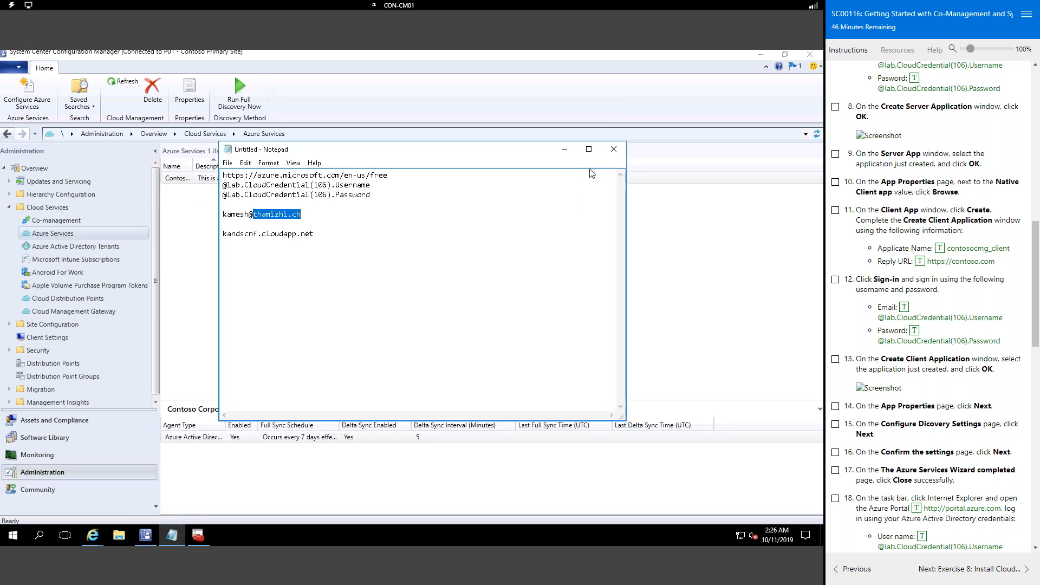
Step: Hide Notepad to reveal the Azure Services list with the Contoso Corporation service
click(564, 150)
scroll(906, 385, down, 3)
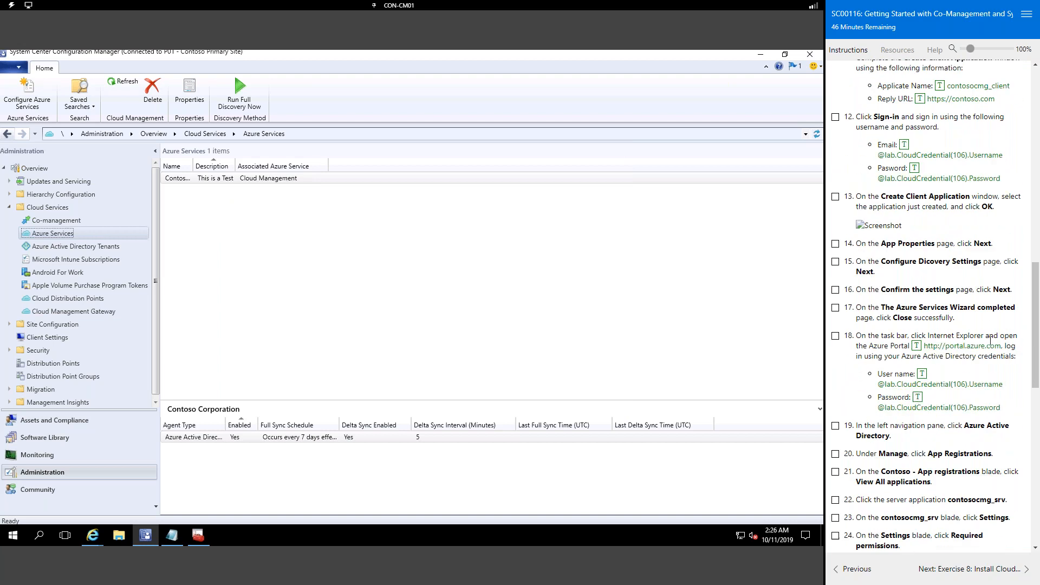
scroll(1008, 377, down, 1)
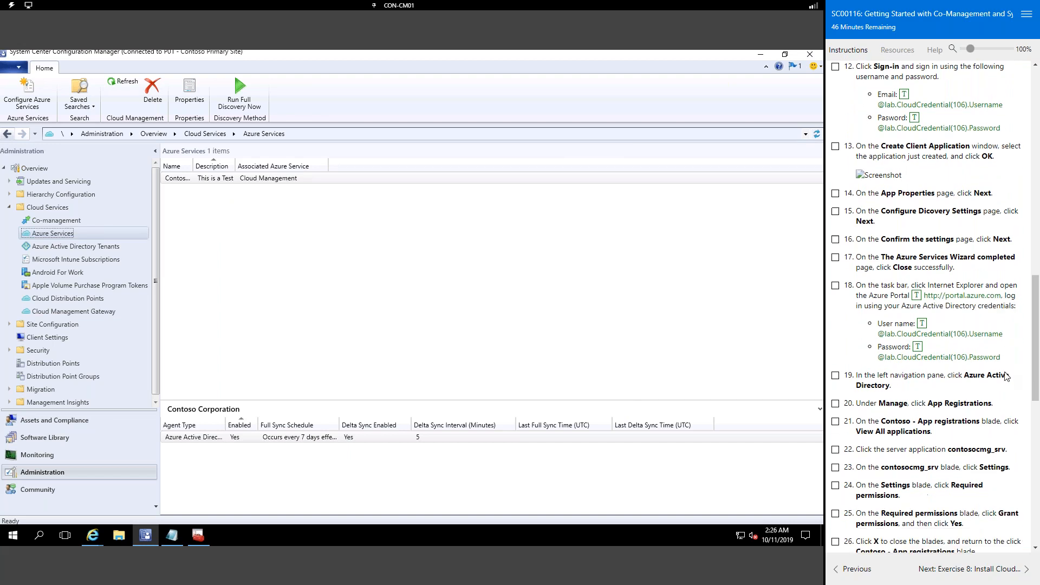
Step: Switch from the console to the Internet Explorer window on Cloud services (classic)
click(761, 56)
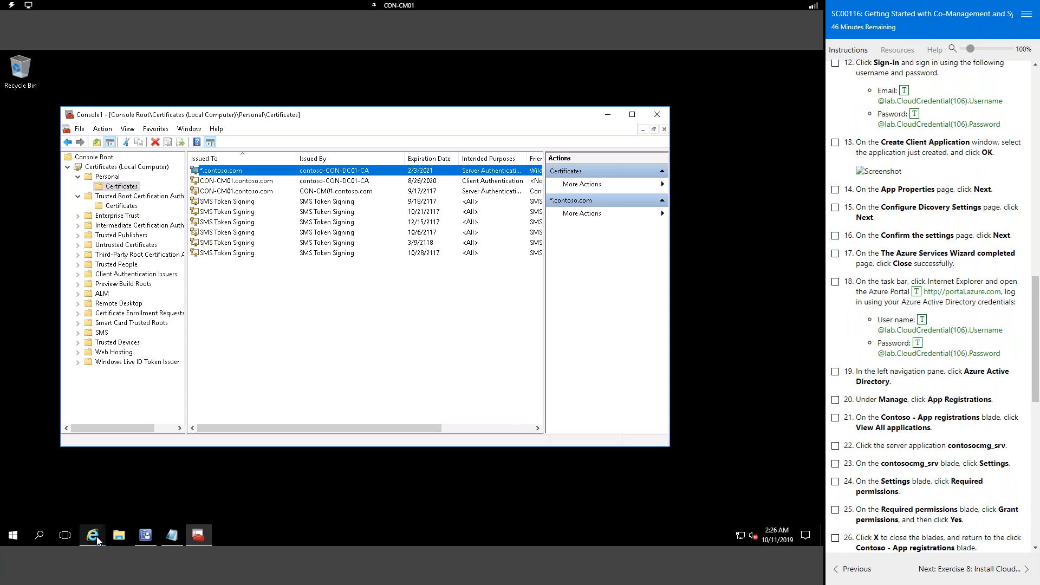
click(98, 536)
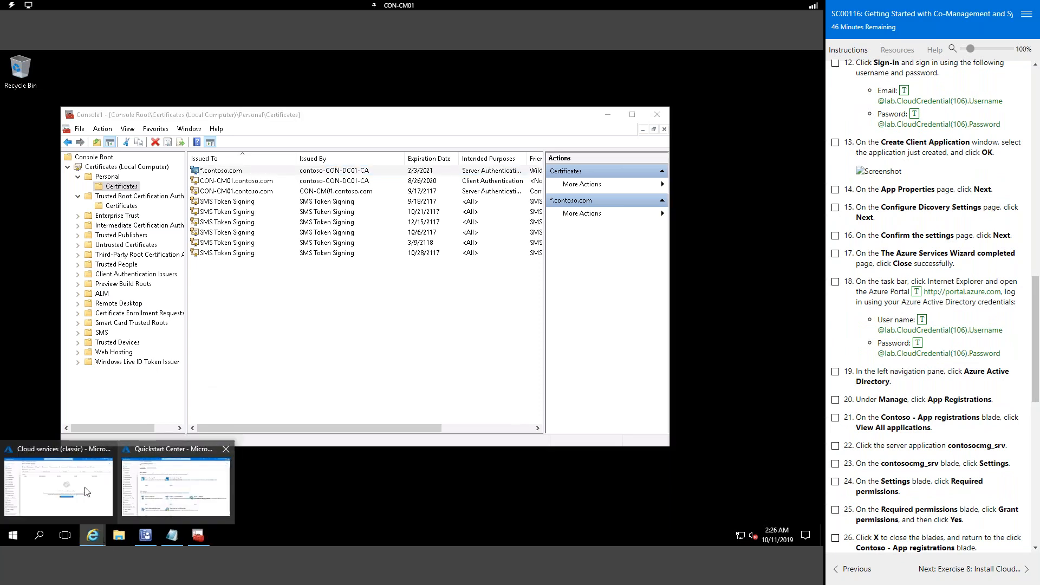
click(54, 496)
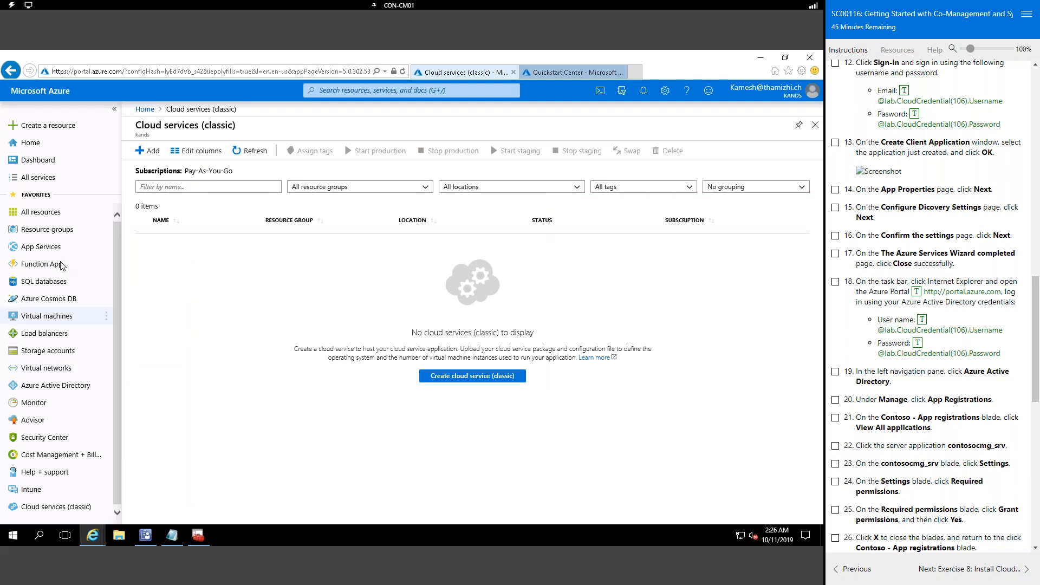
click(40, 177)
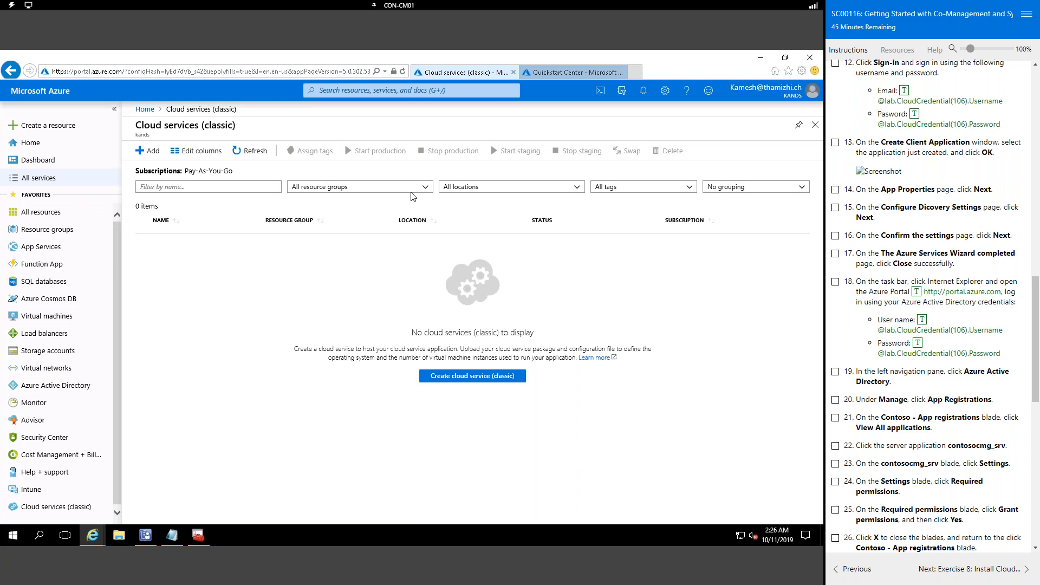
Step: Filter All services for 'app reg', favourite App registrations, and open it
click(330, 91)
text(a)
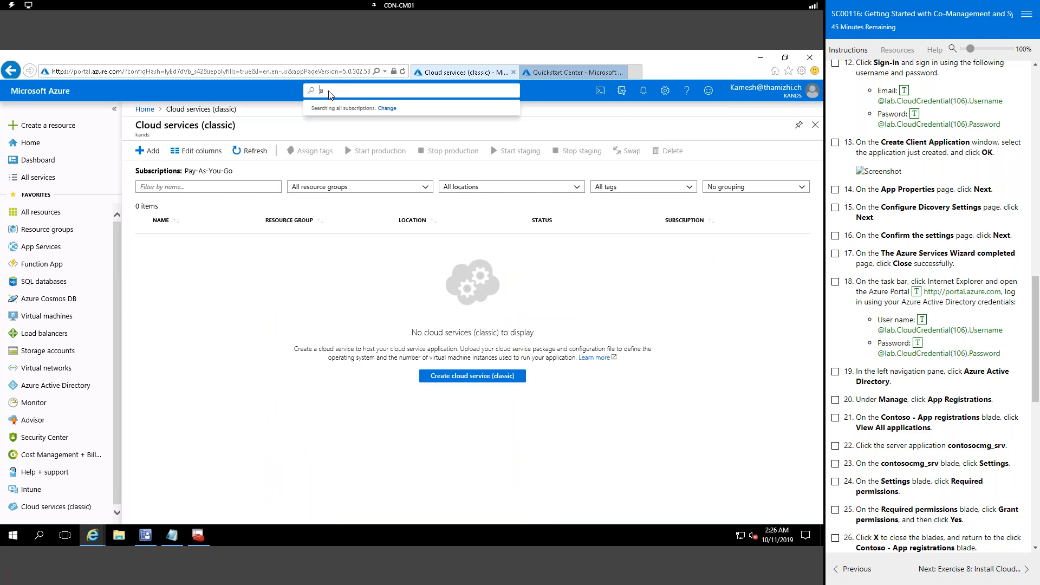
text(pp)
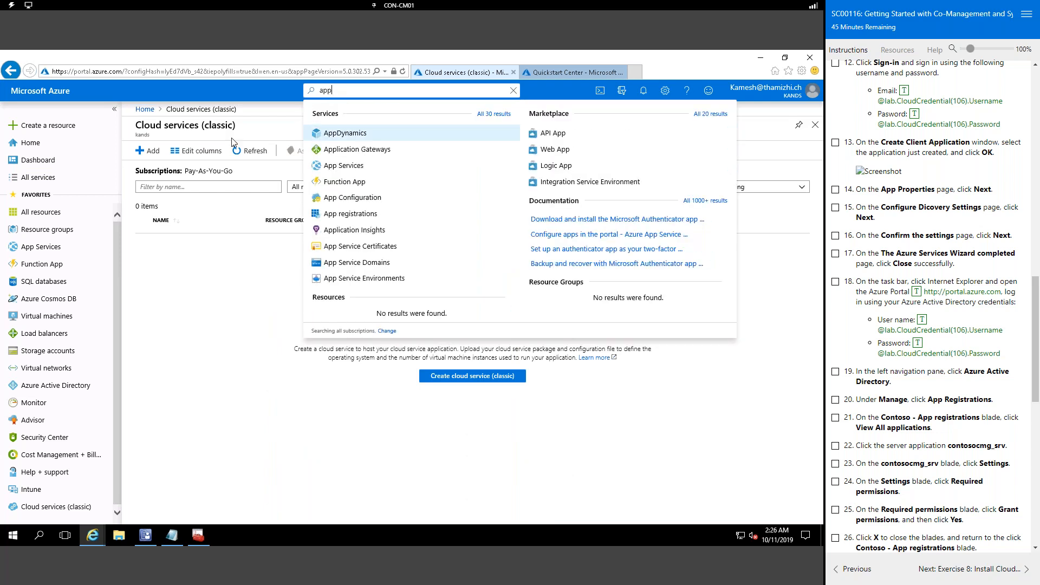
click(37, 178)
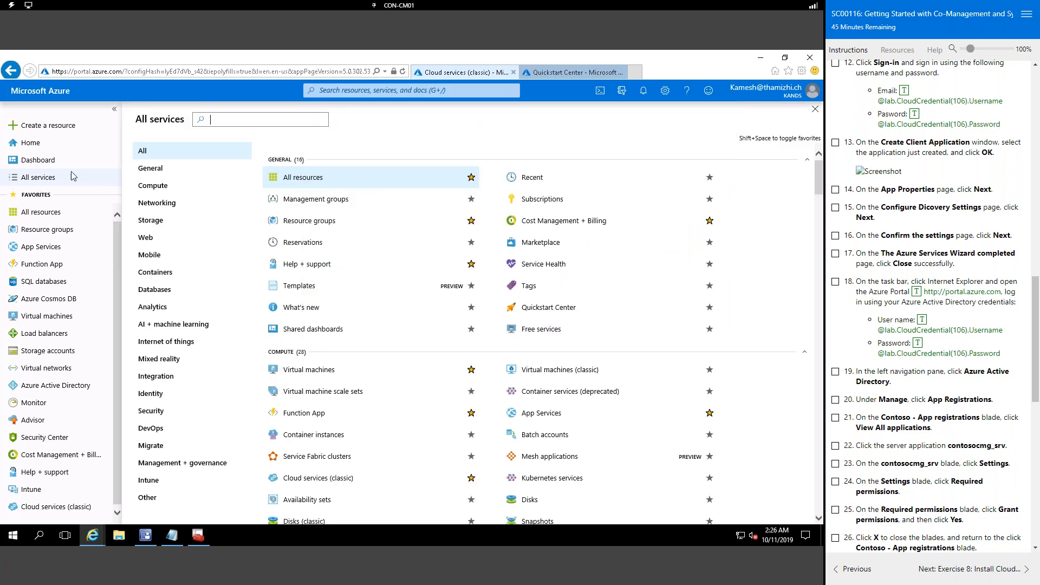
click(276, 119)
text(app reg)
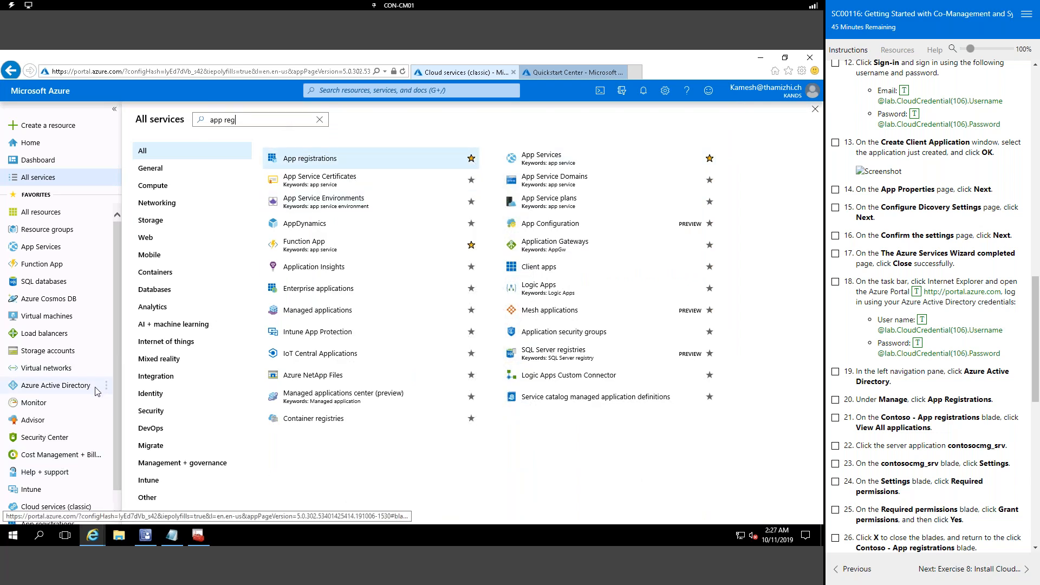
scroll(96, 391, down, 2)
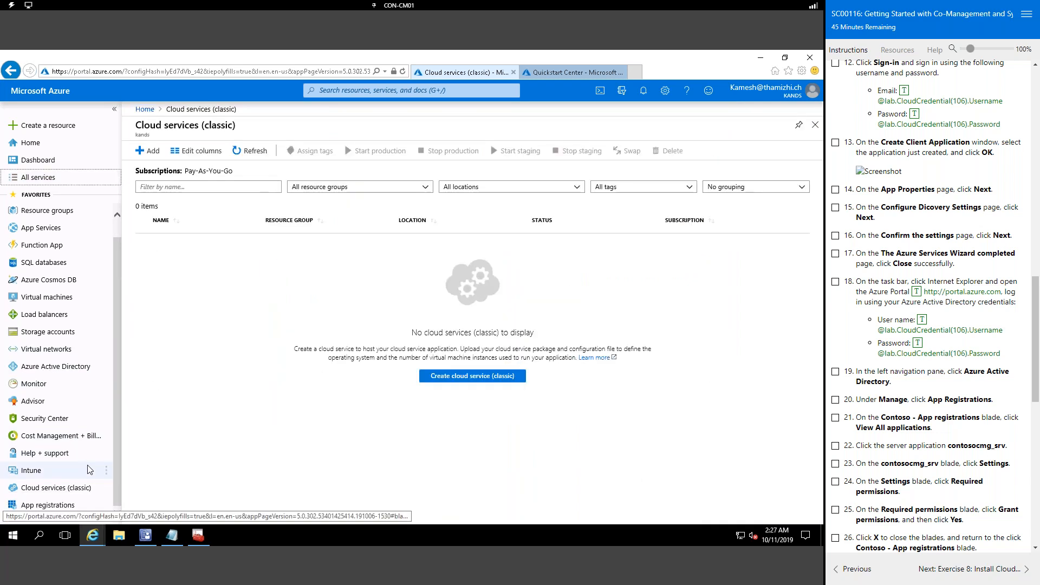
click(44, 505)
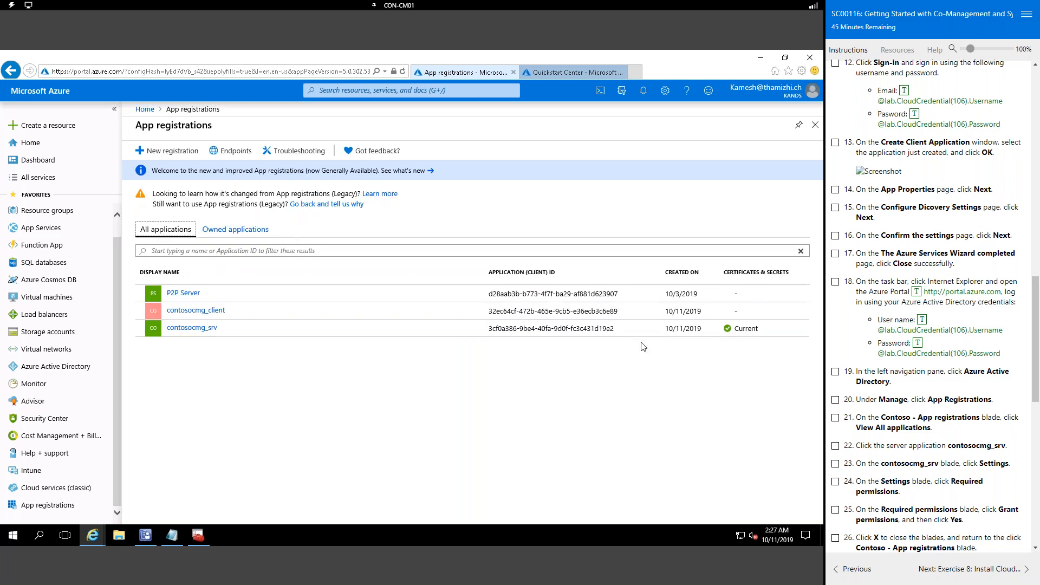
Step: Open the contosocmg_srv registration from the All applications list
scroll(962, 432, down, 3)
scroll(962, 432, down, 2)
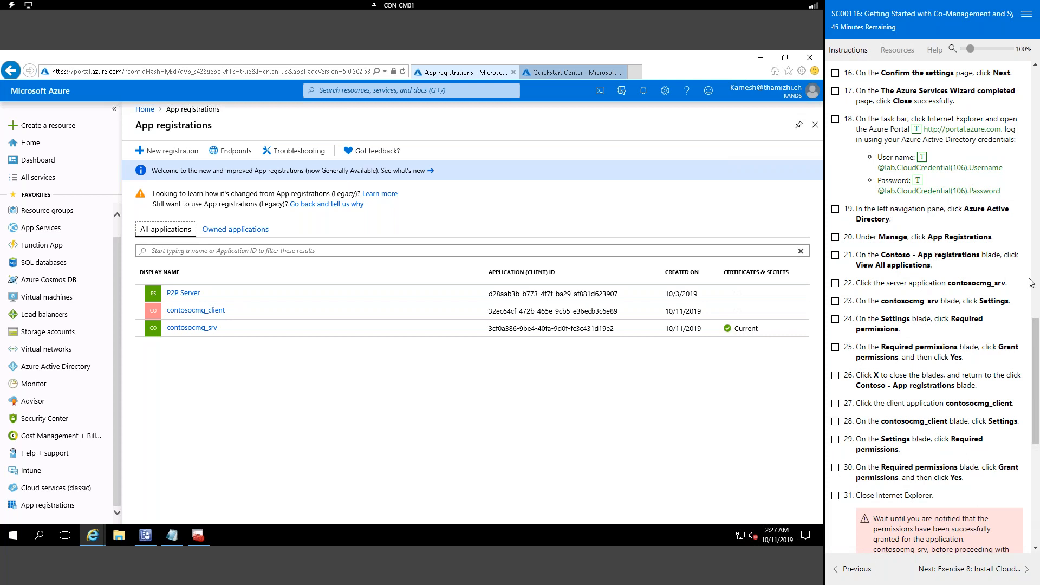
click(195, 331)
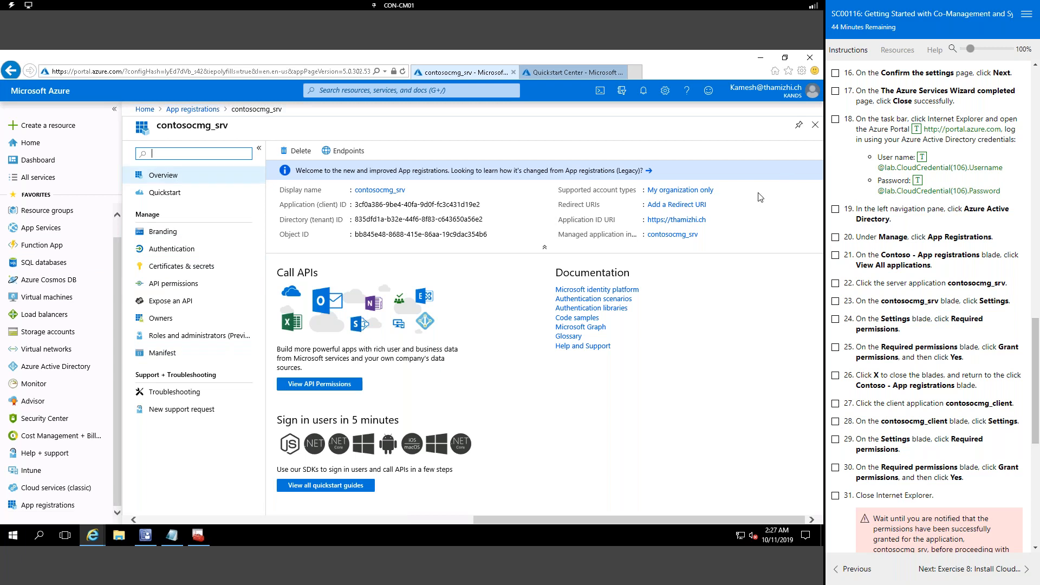
Step: View the App registrations documentation in a new tab, then return to contosocmg_srv
click(626, 172)
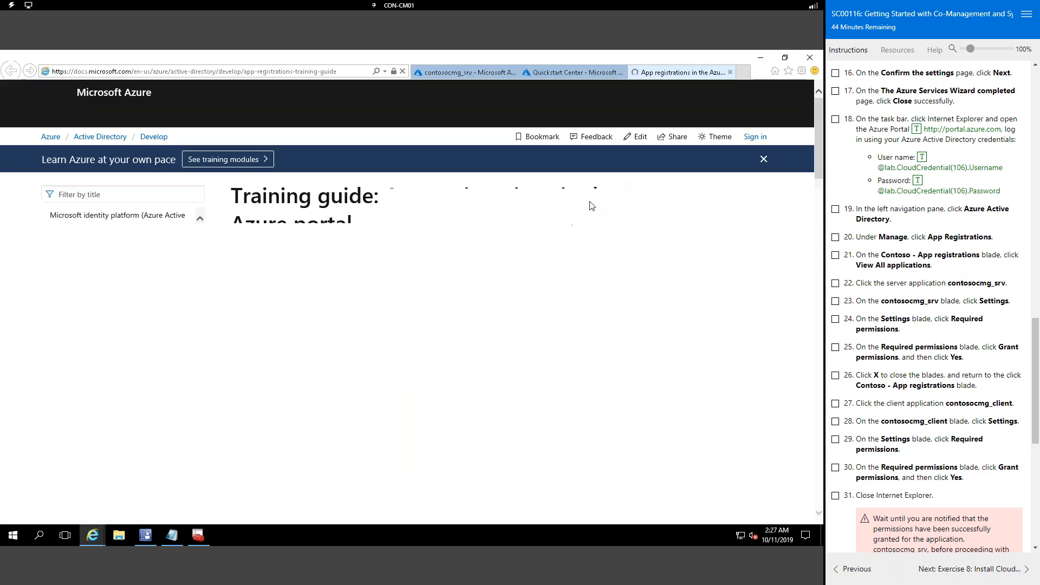
click(464, 74)
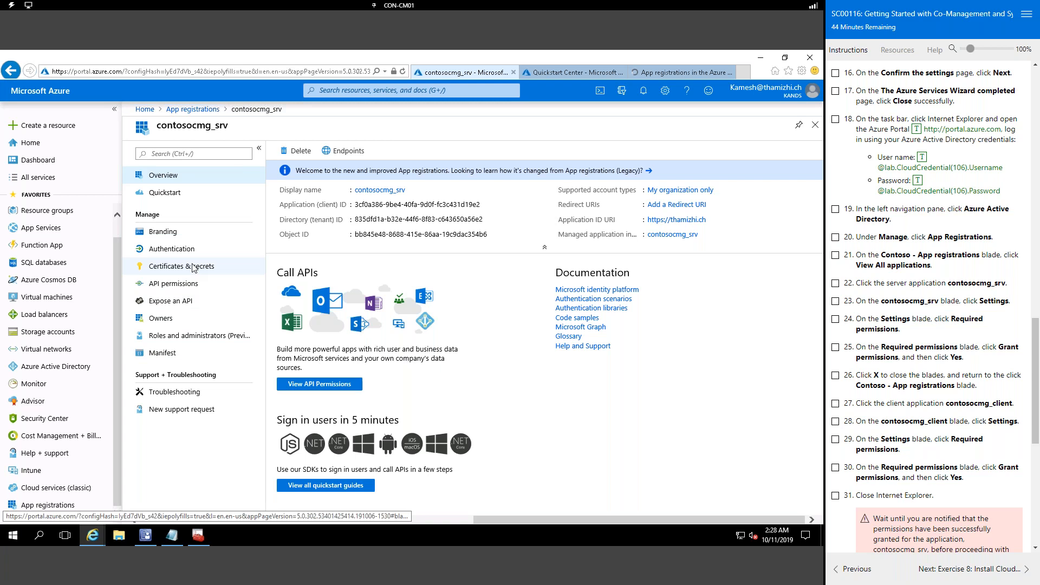
Step: Review contosocmg_srv's API permissions showing Directory.Read.All, then return to App registrations
click(186, 291)
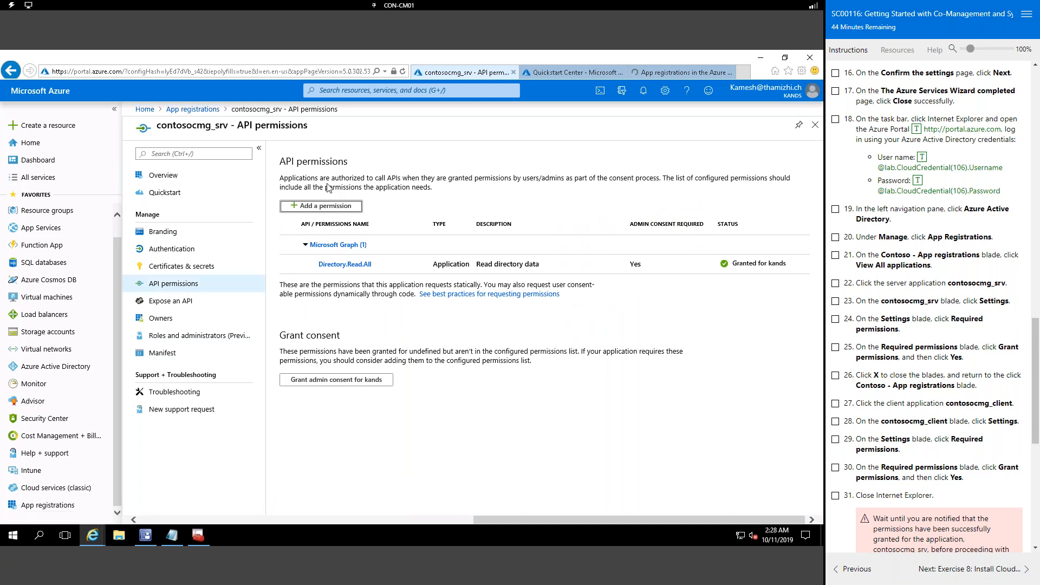
click(327, 209)
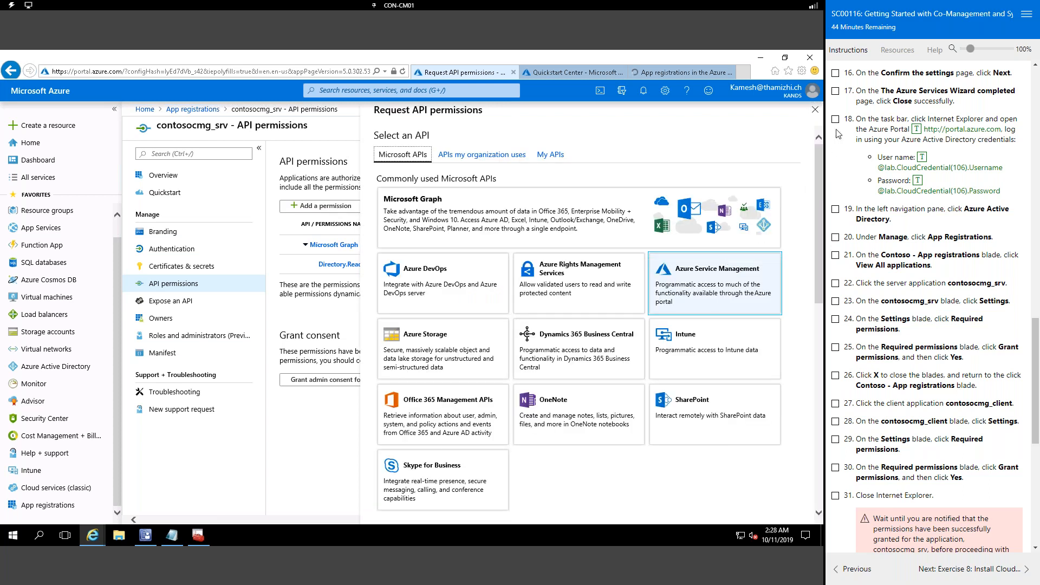
click(814, 110)
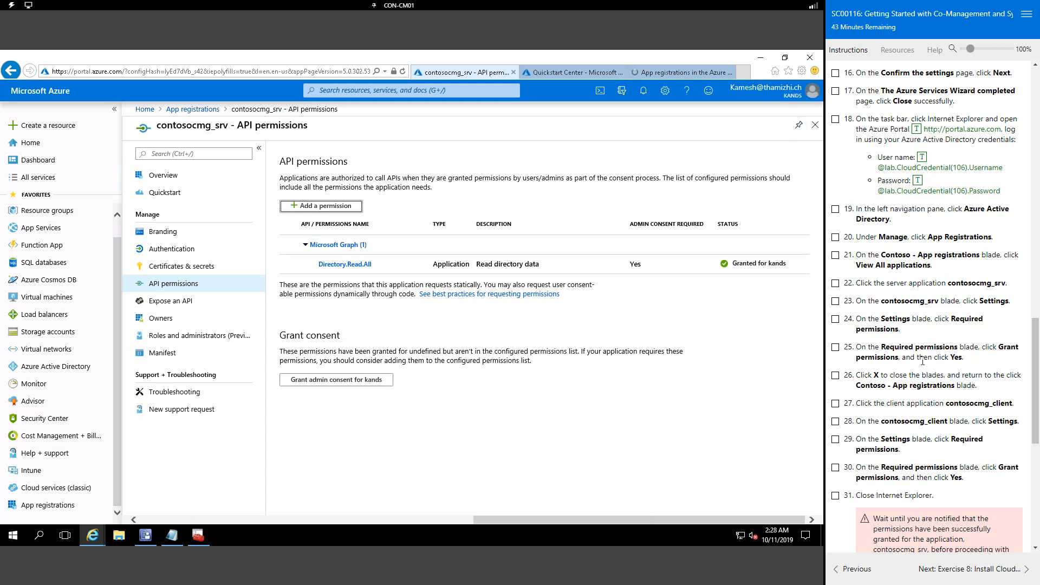
click(195, 110)
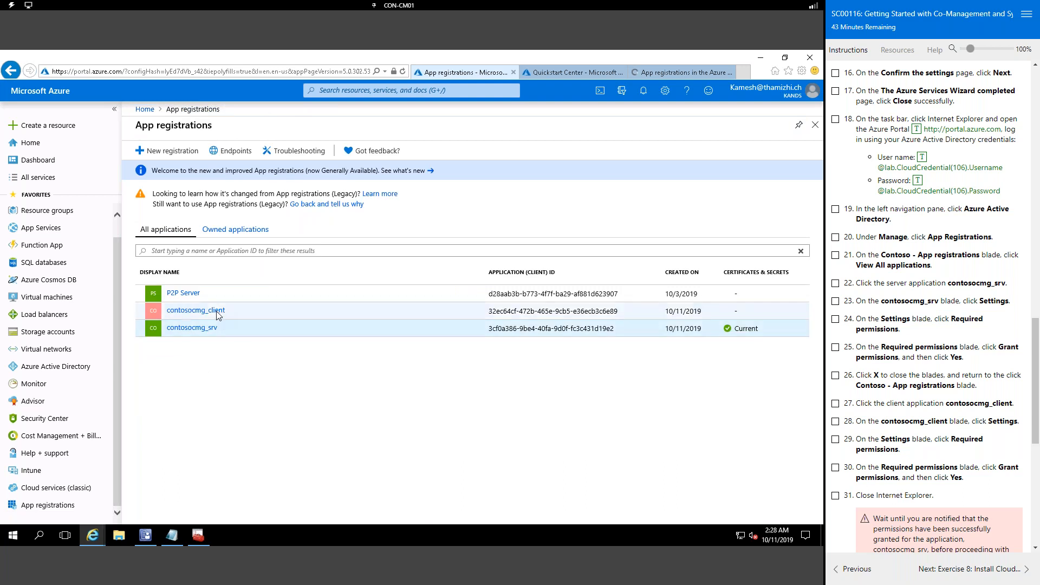
Step: Check contosocmg_client's User.Read and user_impersonation permissions, then switch back to the console
click(216, 312)
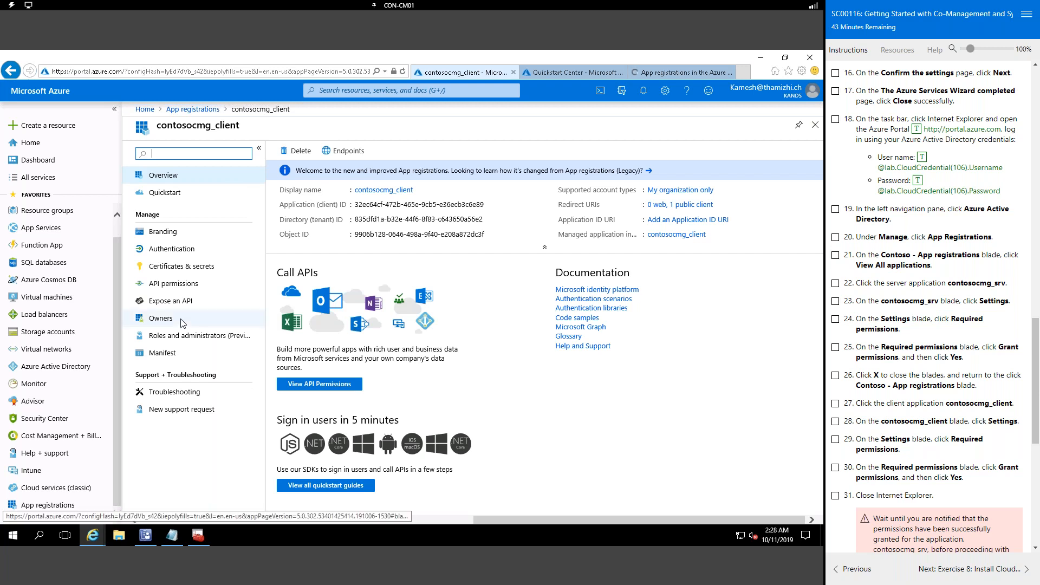
click(185, 286)
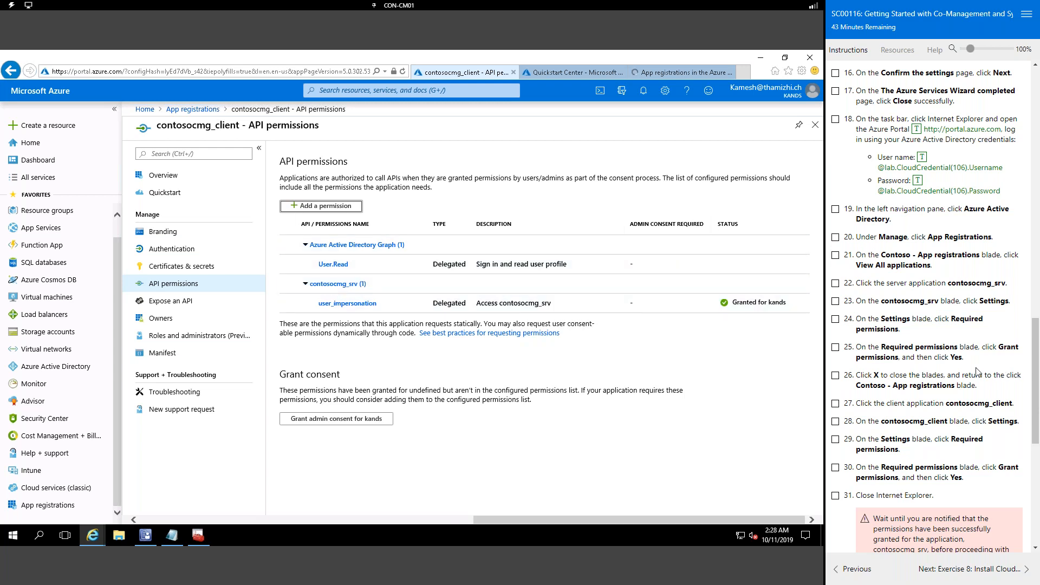
scroll(960, 359, down, 3)
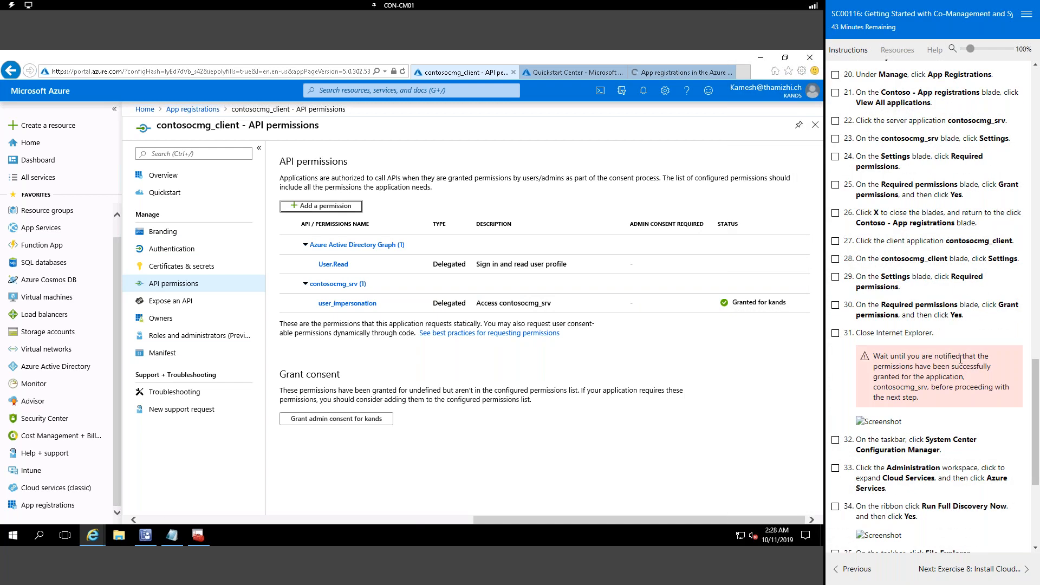
scroll(961, 358, down, 1)
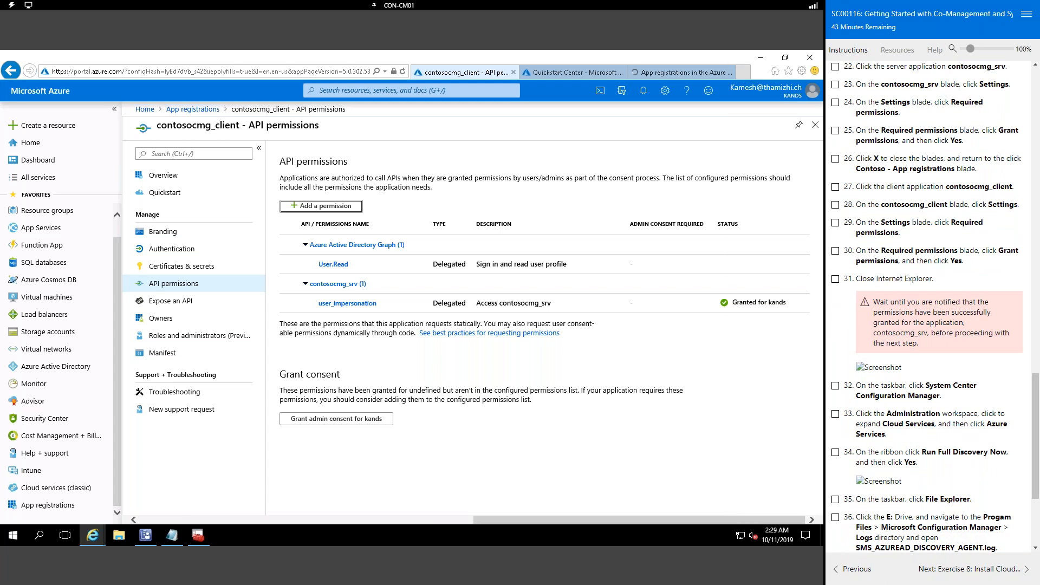
click(146, 537)
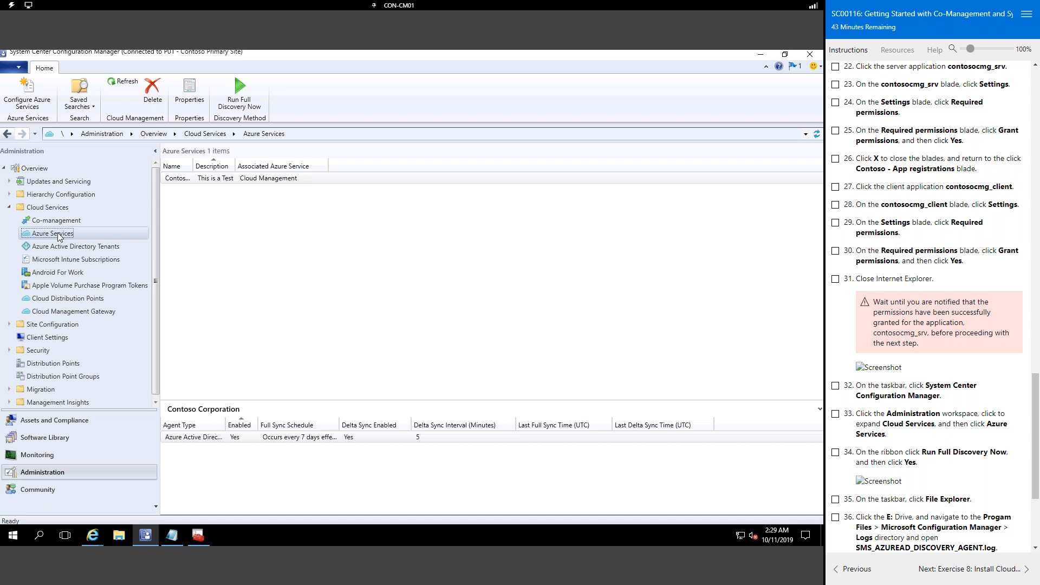
Step: Run a full Azure AD discovery for Azure Services immediately and confirm the prompt
click(239, 92)
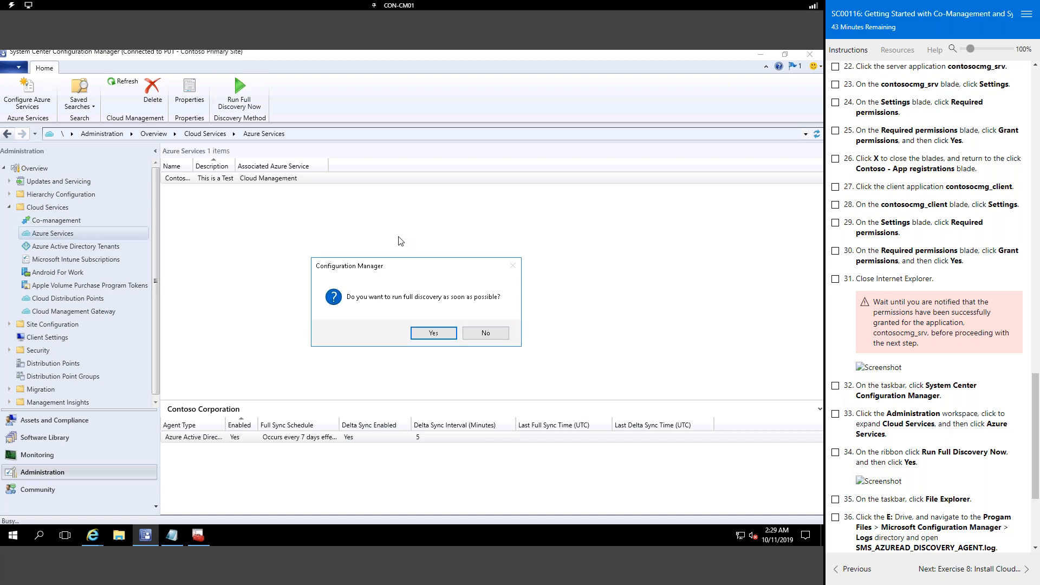
click(439, 333)
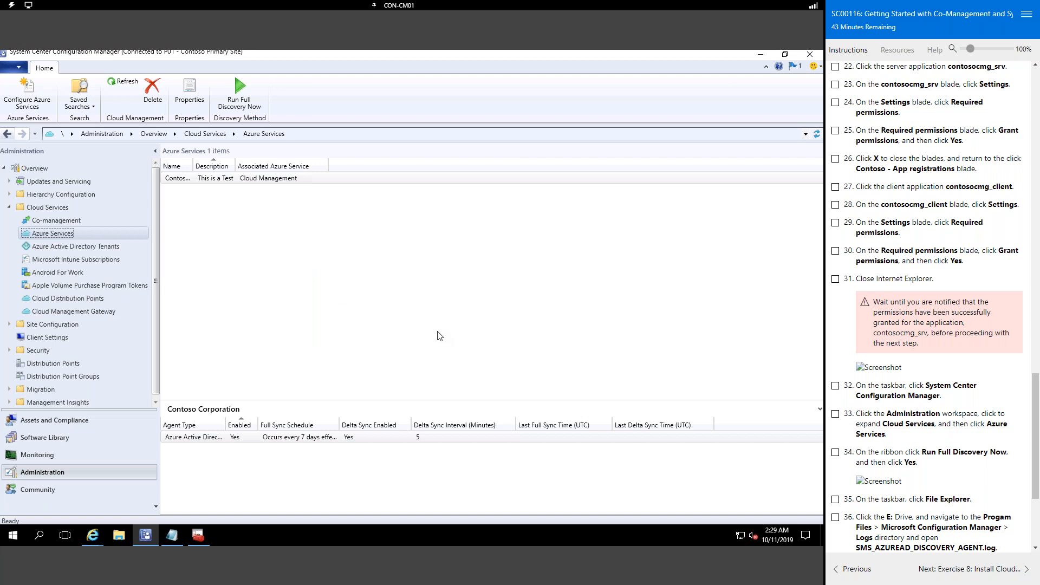
scroll(955, 369, down, 3)
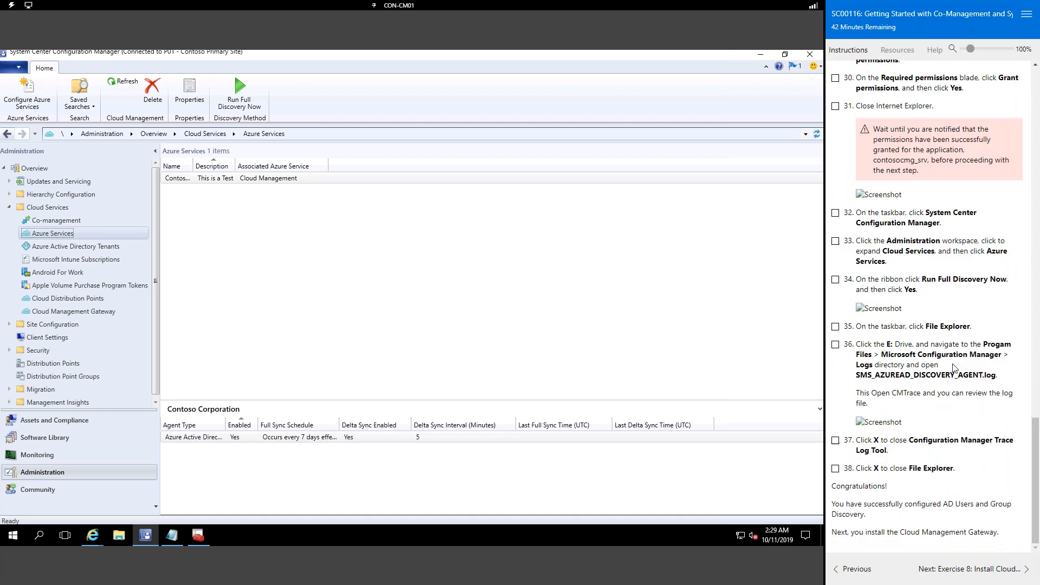
Step: Open File Explorer at E:\Program Files\Microsoft Configuration Manager\Logs
right_click(3, 537)
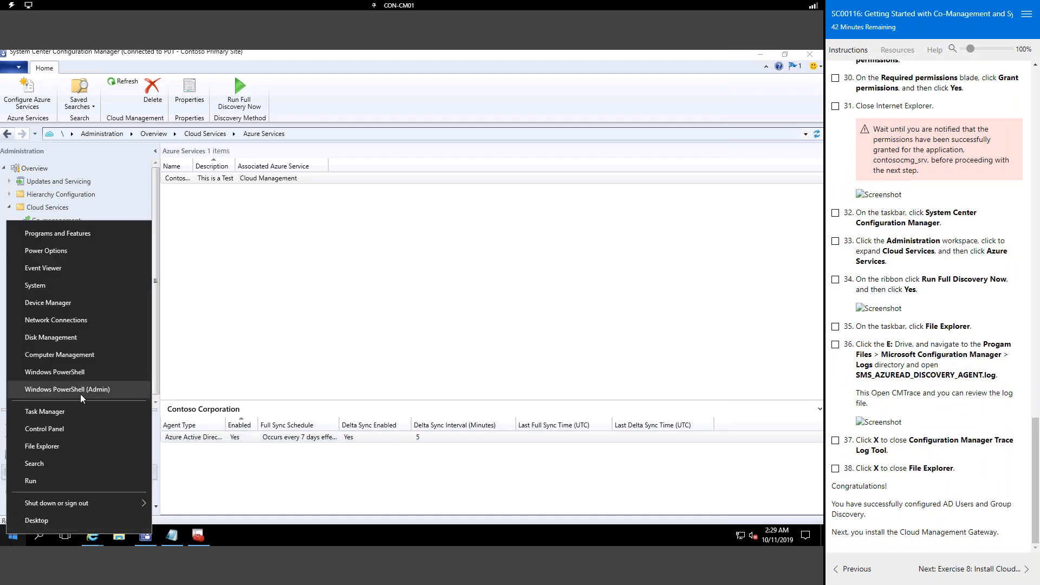
click(66, 446)
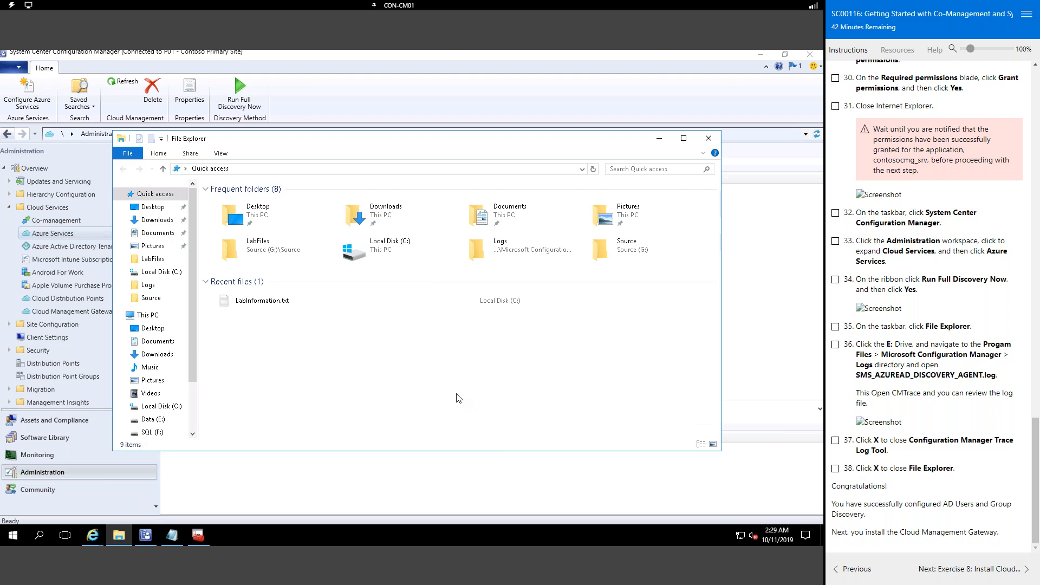
click(149, 421)
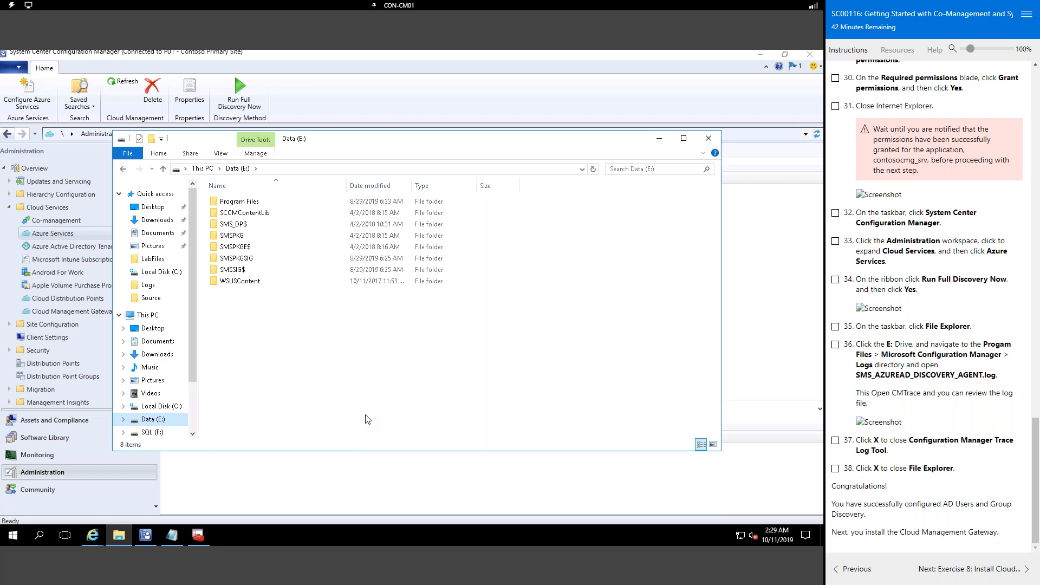
double_click(243, 202)
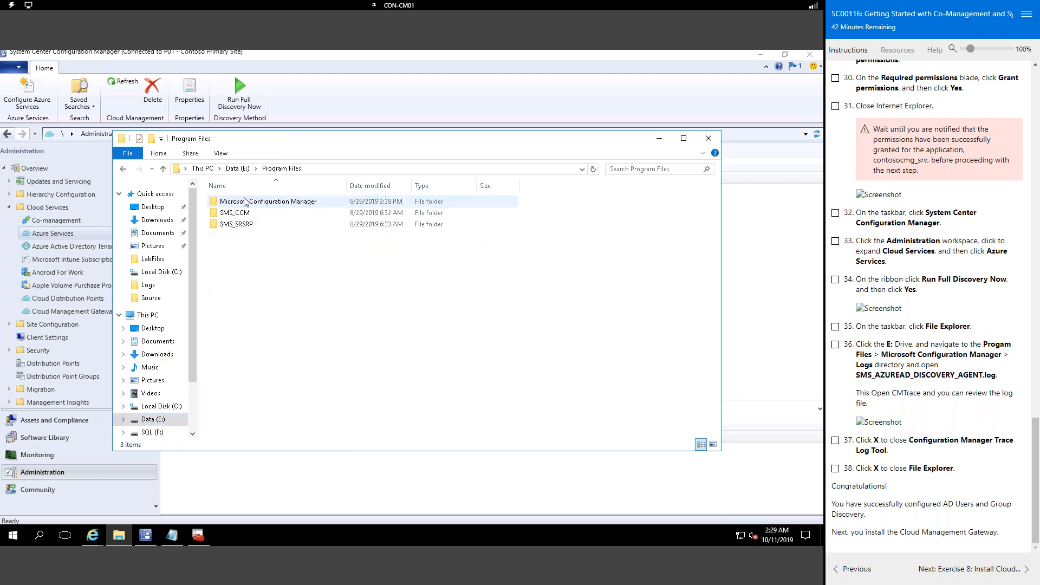
double_click(297, 203)
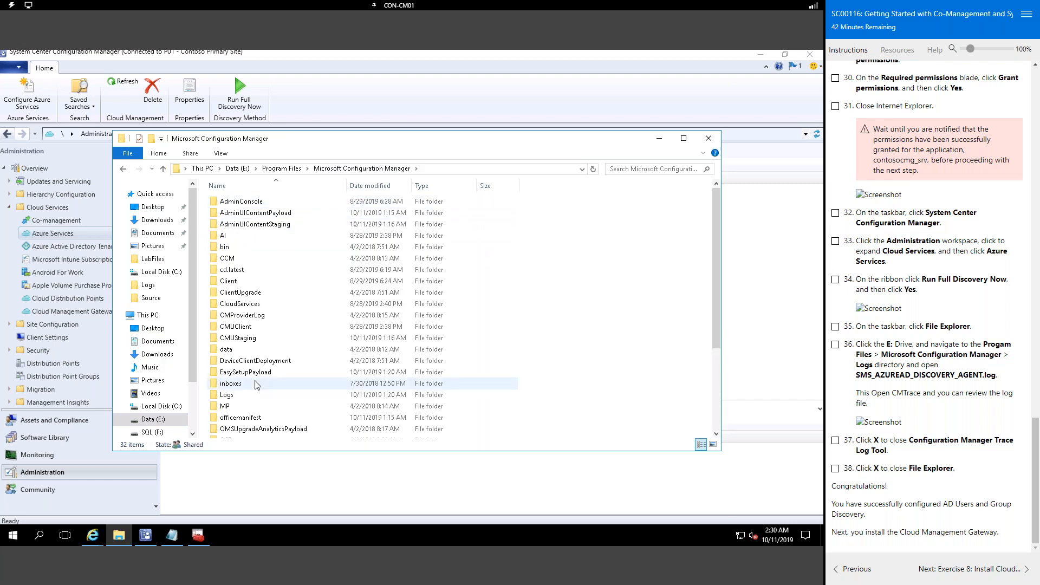
double_click(239, 397)
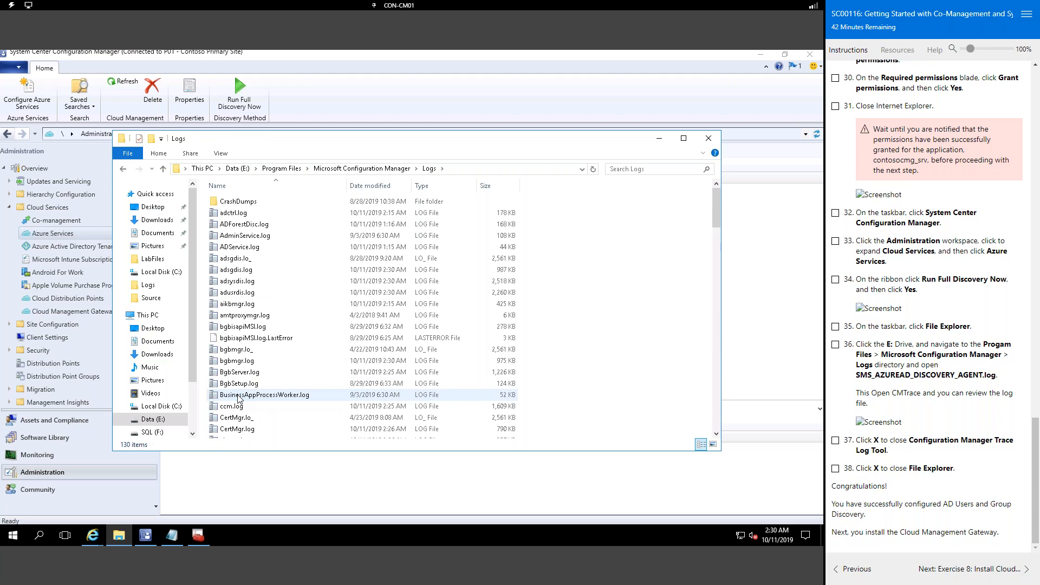
Step: Open SMS_AZUREAD_DISCOVERY_AGENT.log in CMTrace
click(244, 361)
text(s)
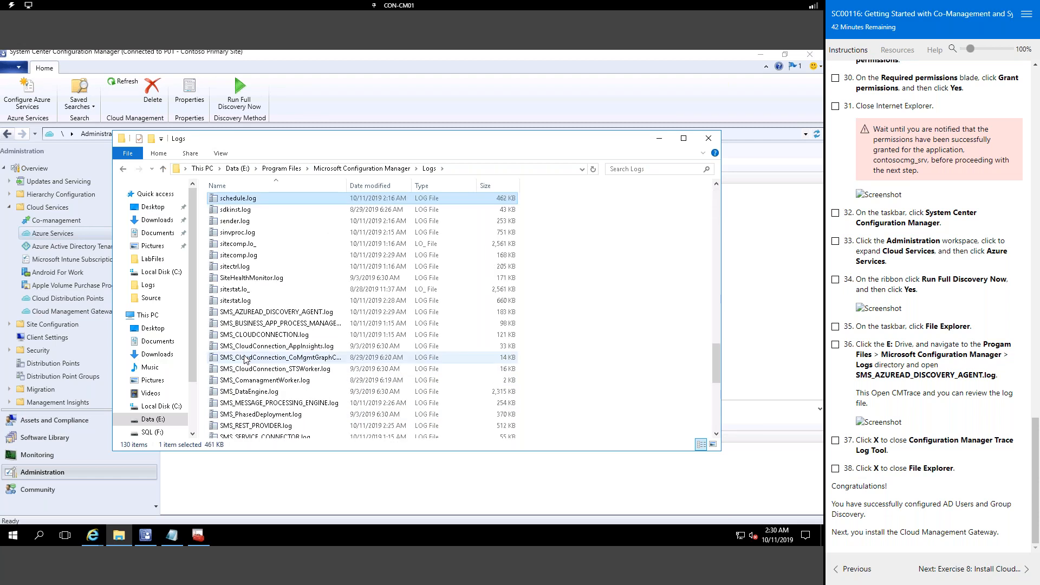
key(Down)
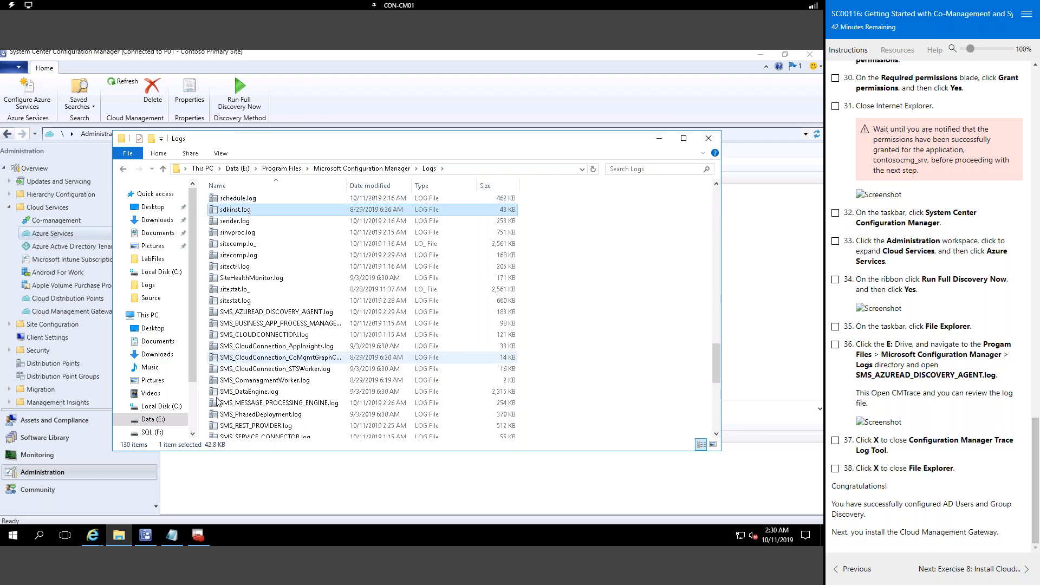
right_click(299, 313)
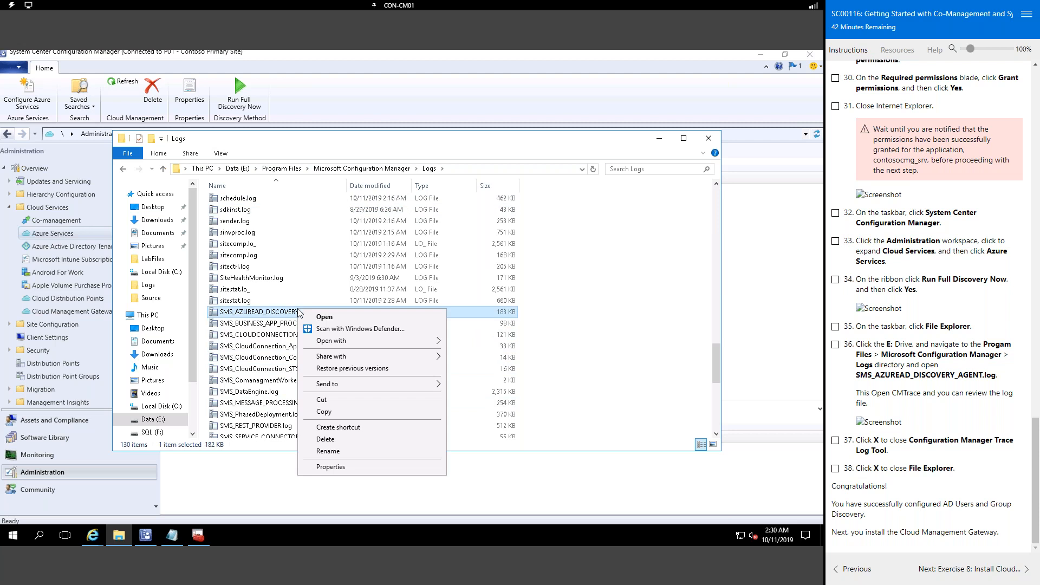
click(528, 314)
key(Return)
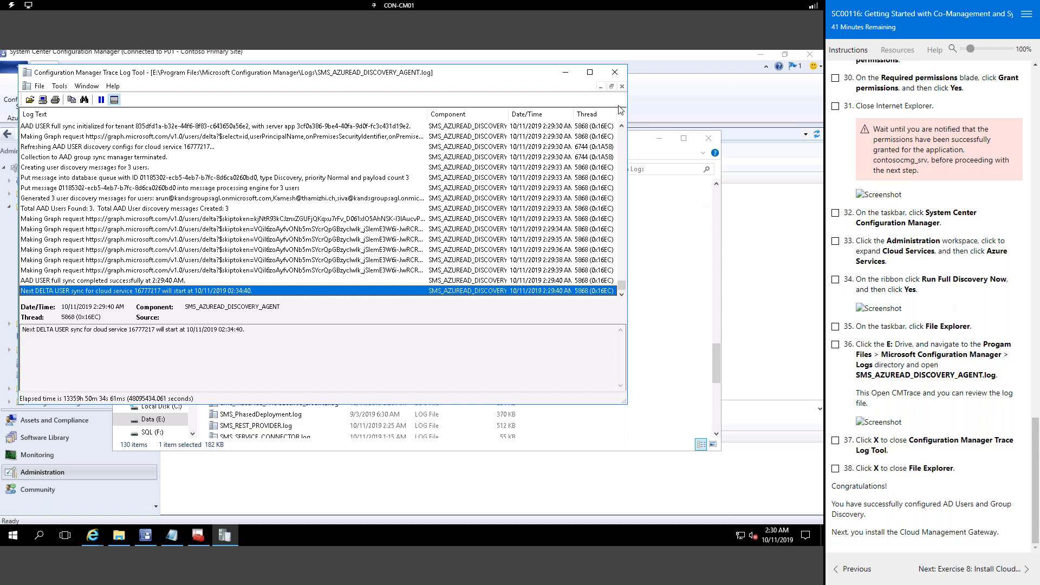
Step: Close CMTrace and File Explorer once the AAD user full sync shows as completed
click(615, 73)
click(708, 138)
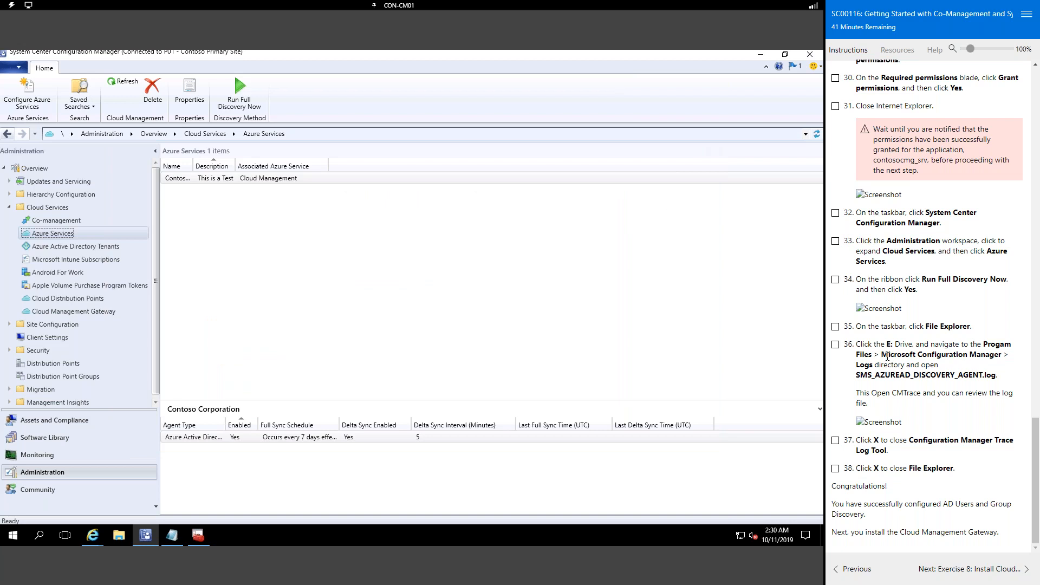
Step: Move the lab to Exercise 8, launch Create Cloud Management Gateway, and begin Azure sign-in
click(969, 569)
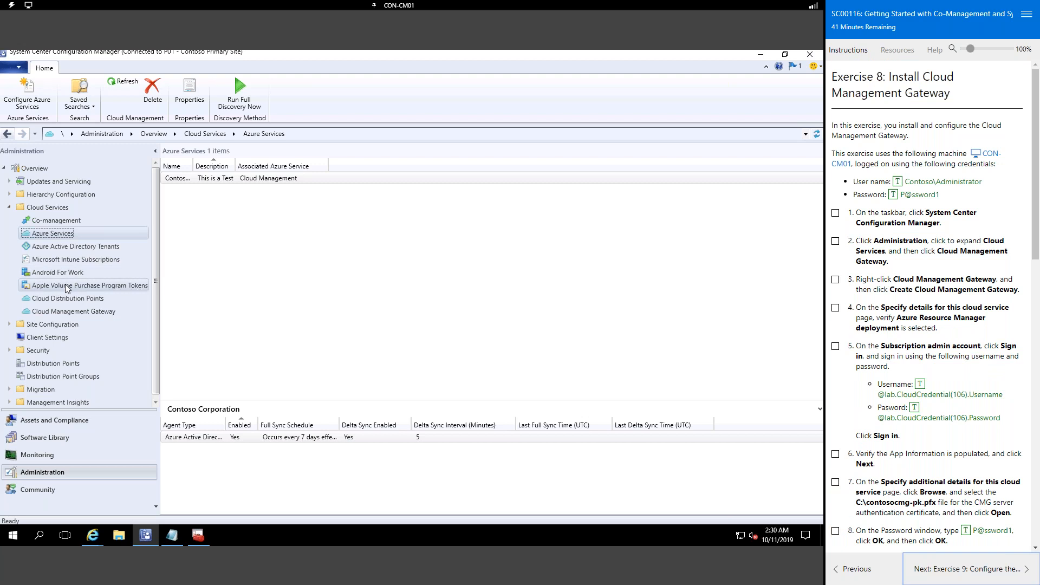
click(102, 312)
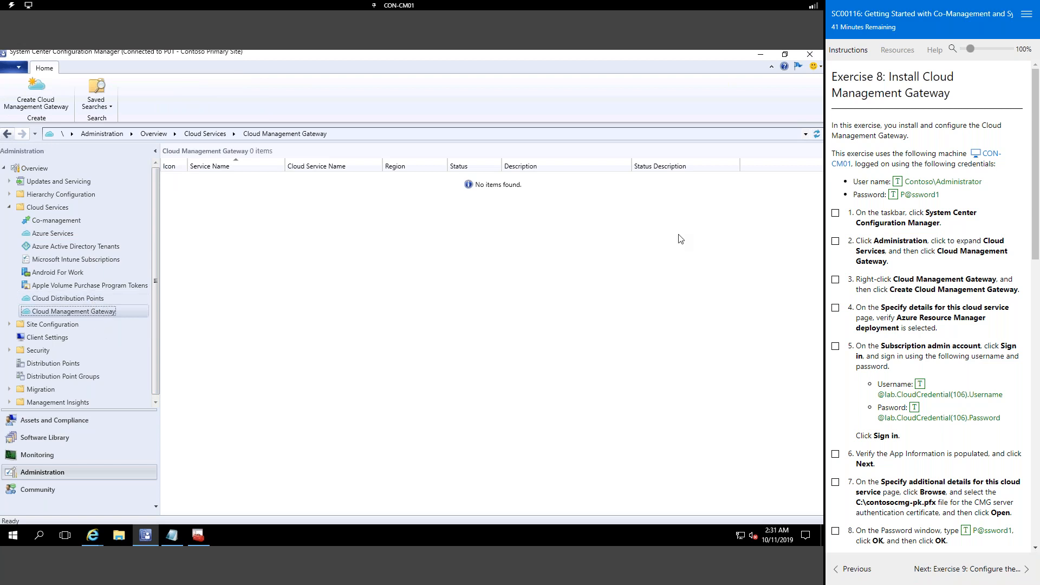
right_click(82, 313)
click(108, 318)
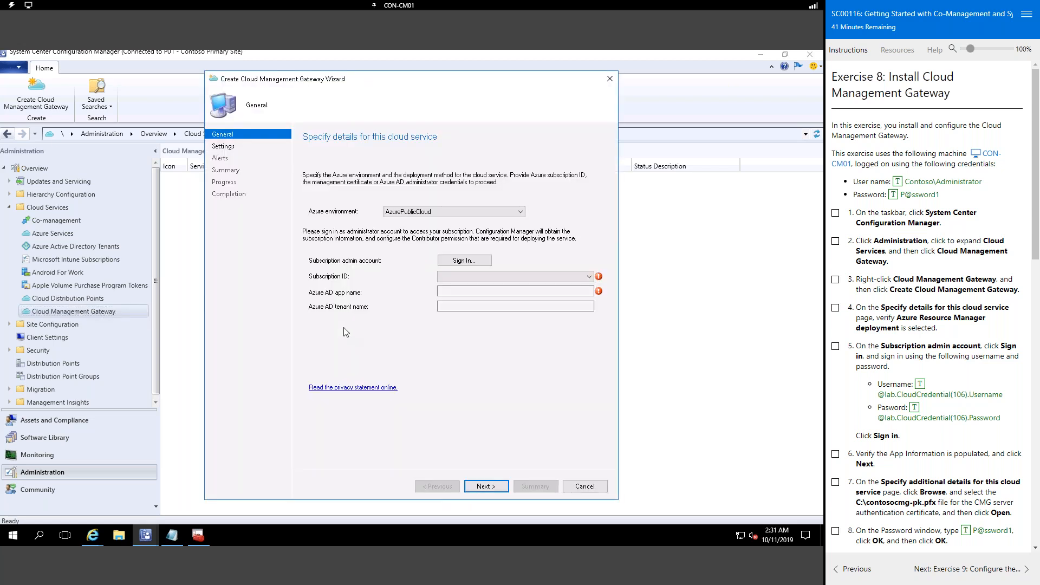
click(457, 262)
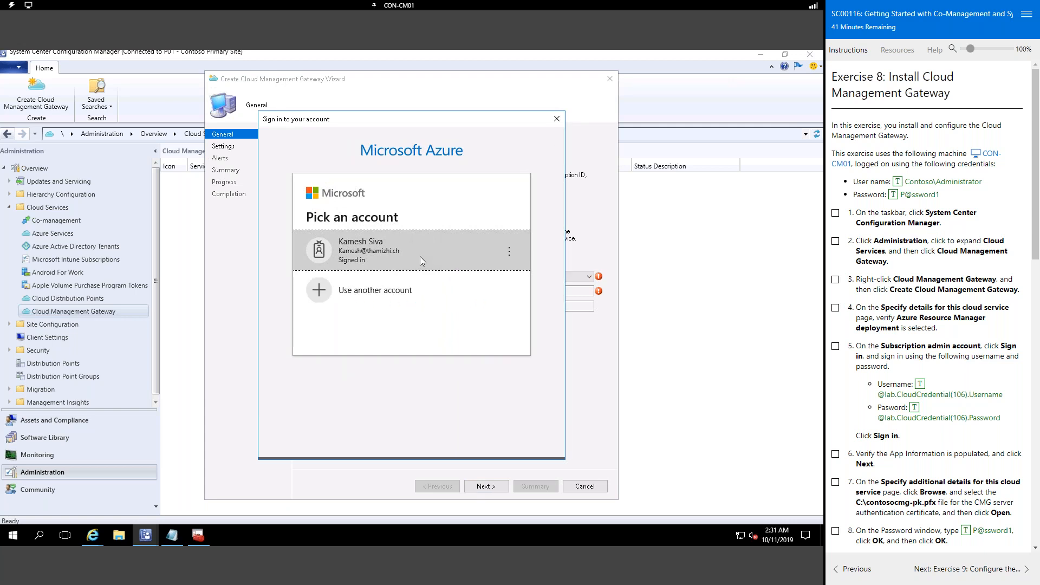
Step: Sign in with the admin account, pick the Pay-As-You-Go subscription, and advance to Settings
click(421, 257)
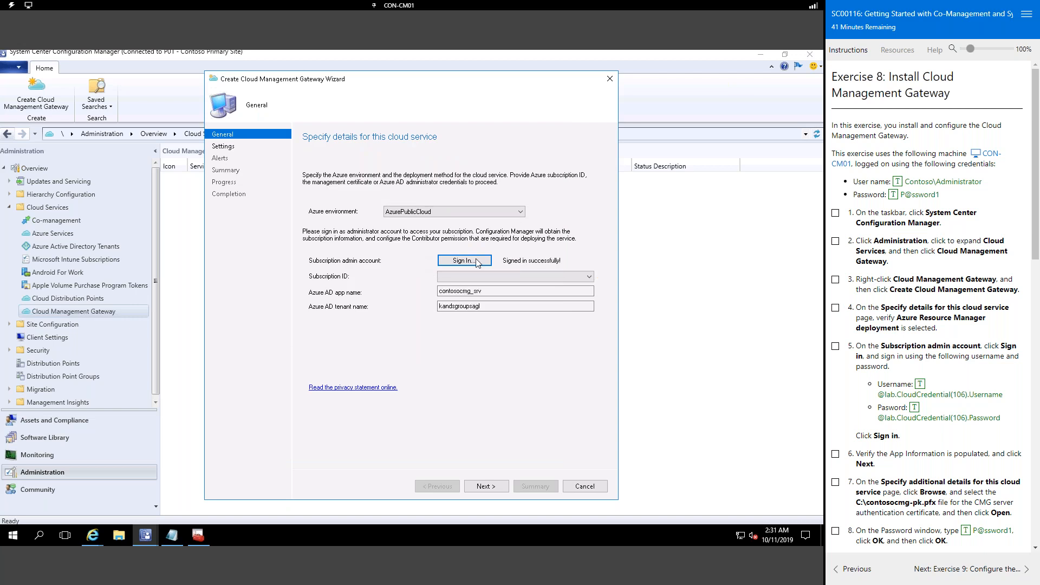
click(555, 276)
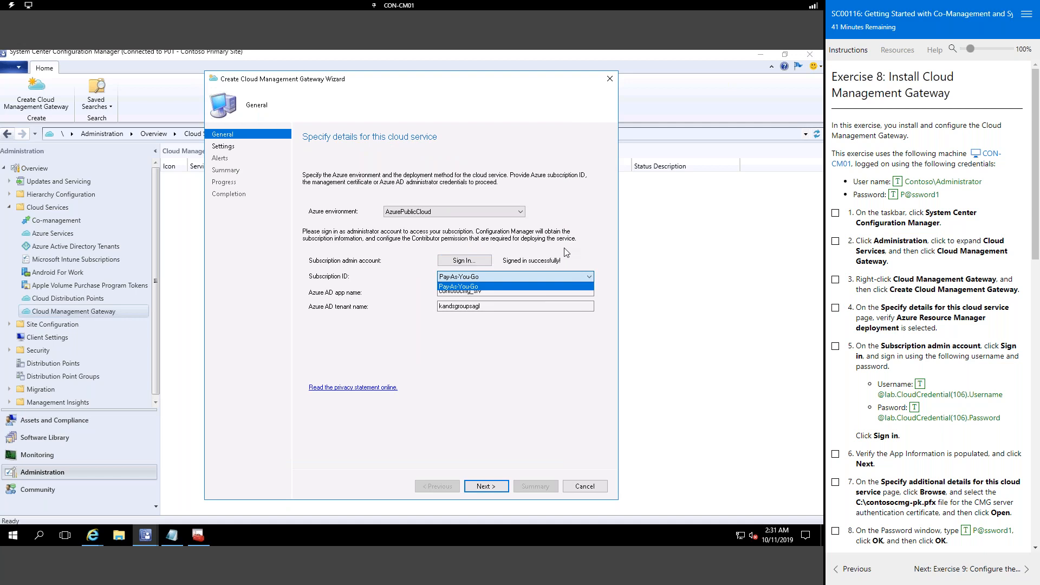
click(543, 286)
click(492, 487)
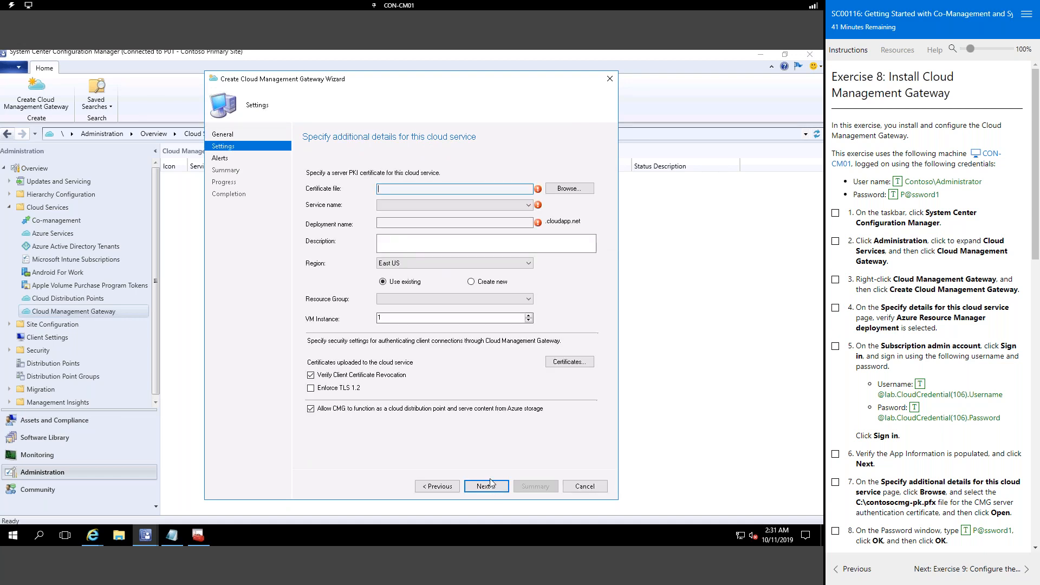
scroll(978, 401, down, 2)
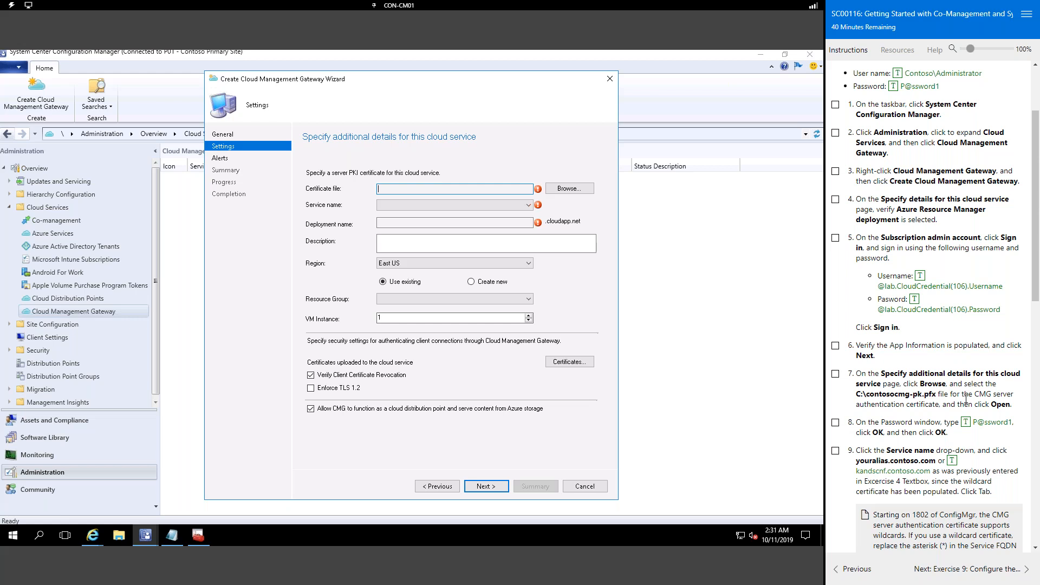
Step: Load C:\contosocmg-pk.pfx with its password and accept the *.contoso.com wildcard warning
click(568, 190)
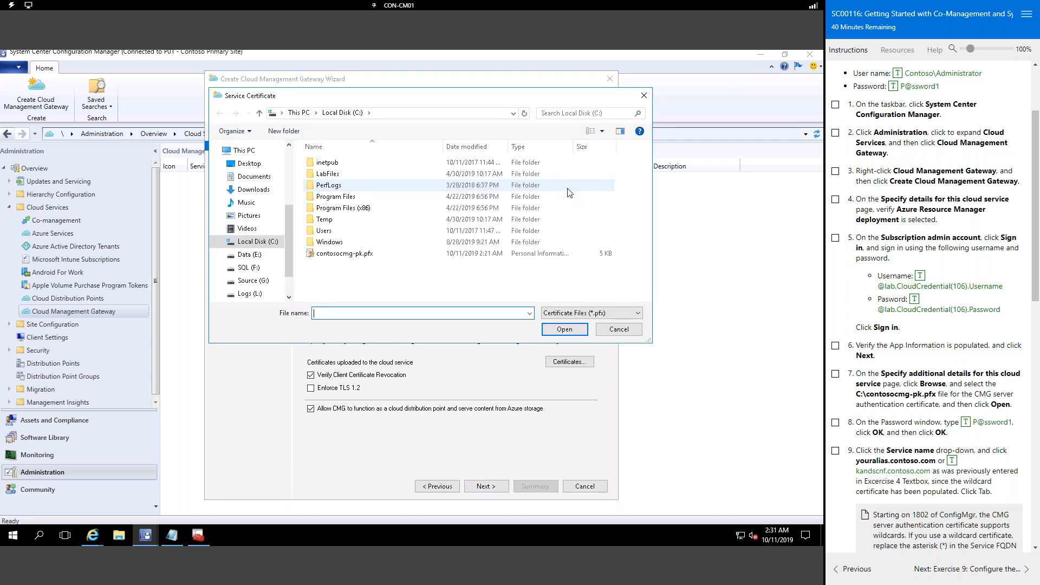
click(363, 254)
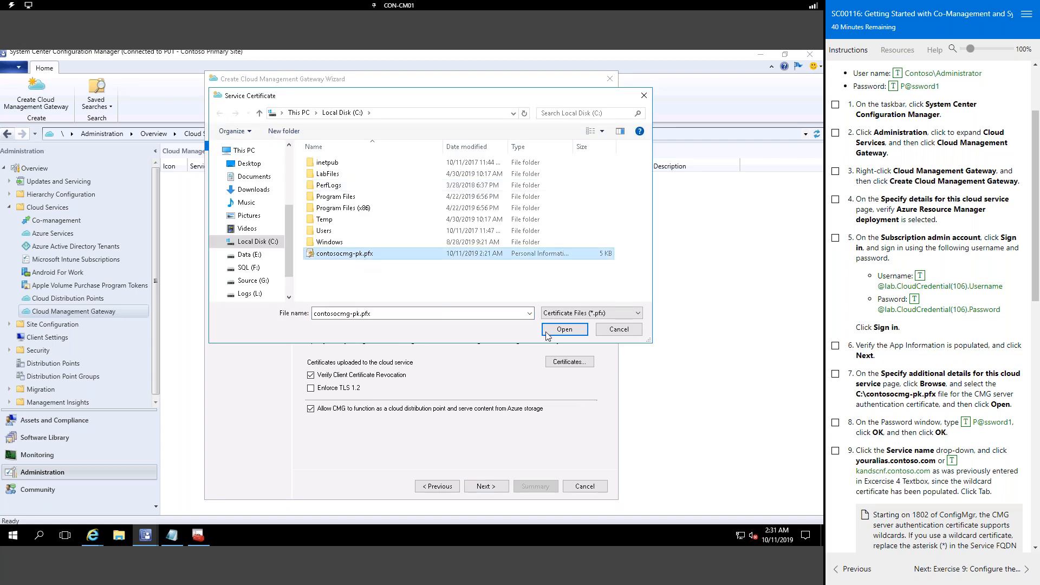
click(582, 330)
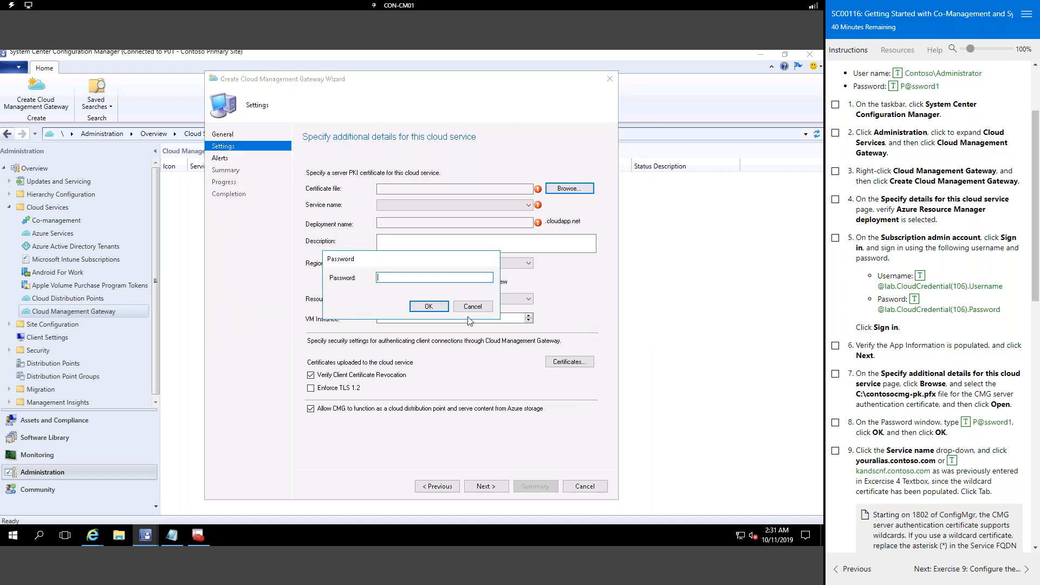
click(991, 423)
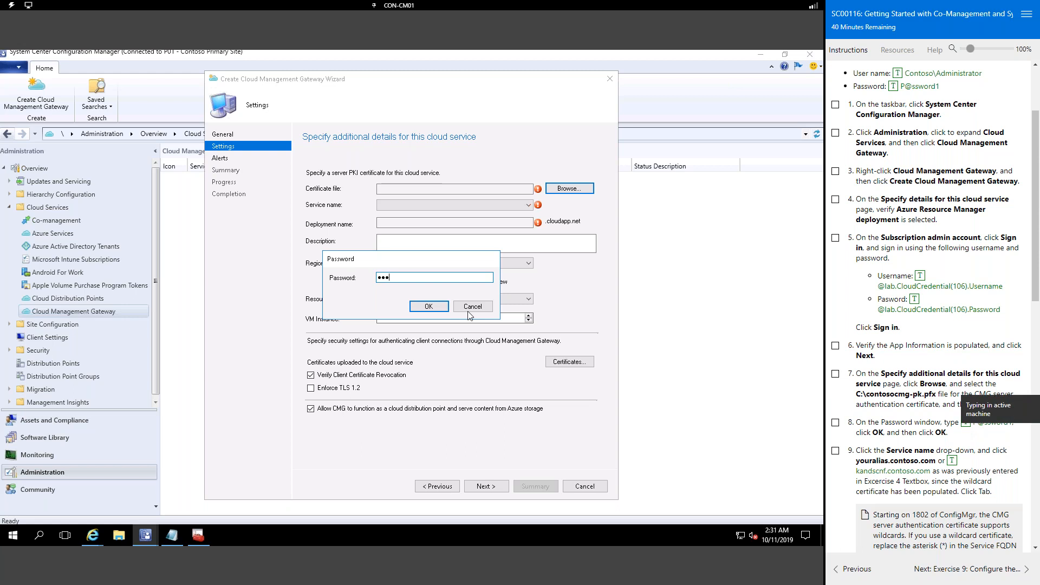
click(439, 307)
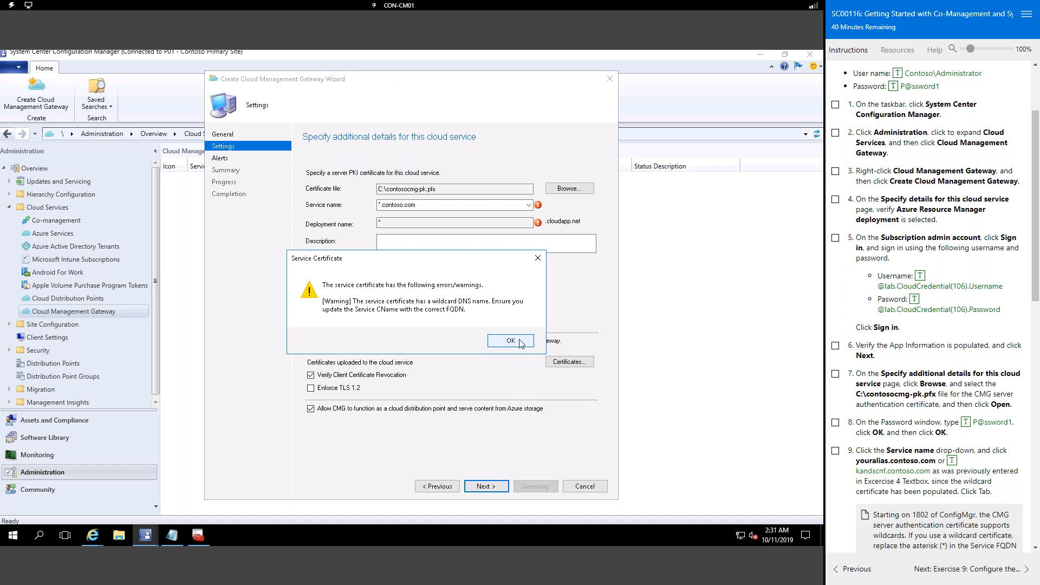
click(519, 340)
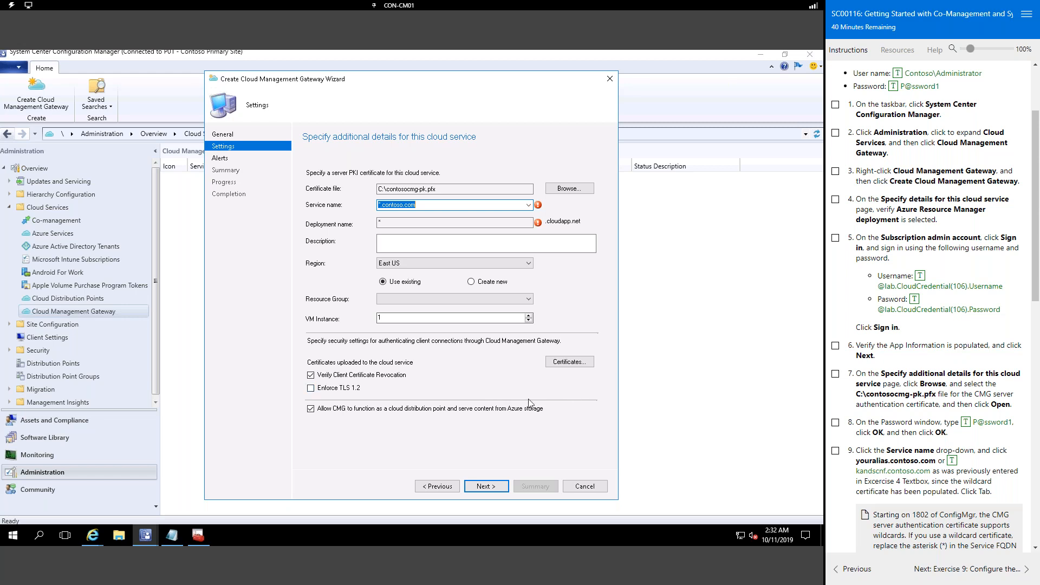
Step: Copy kandscnf.cloudapp.net from the Notepad notes and paste it into the Service name field
click(177, 543)
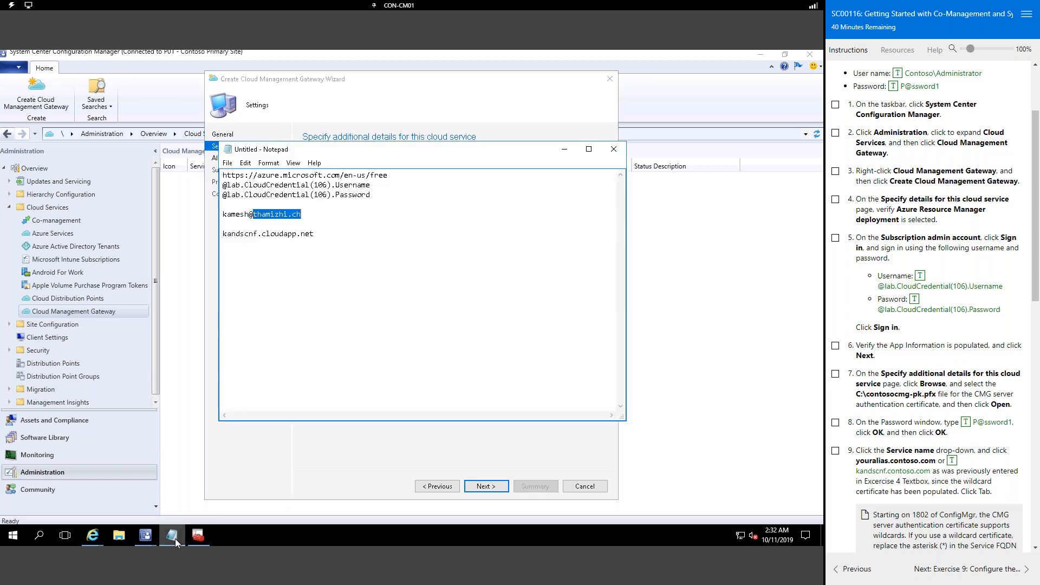
drag(314, 234, 188, 234)
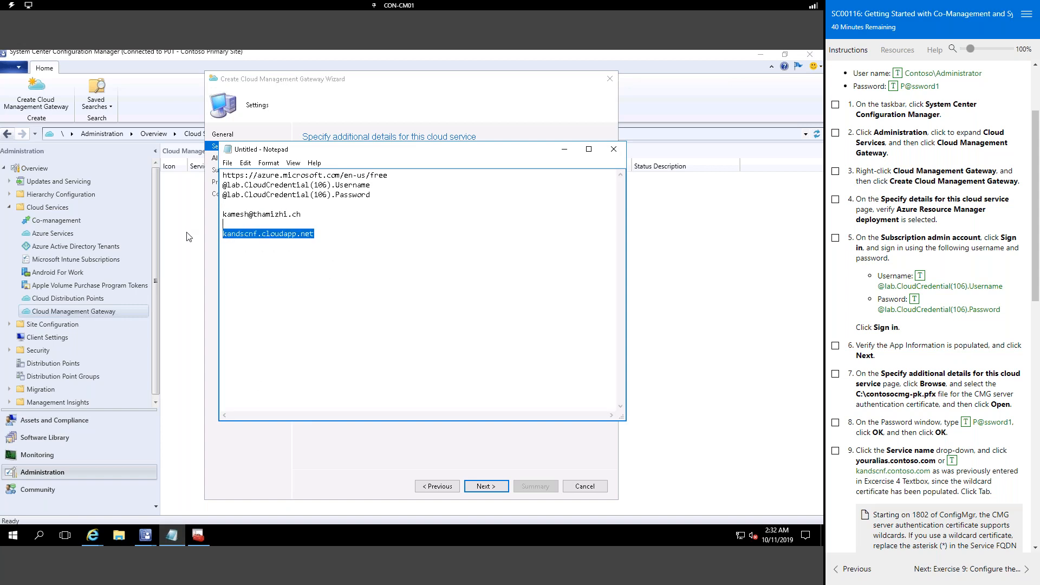
click(424, 107)
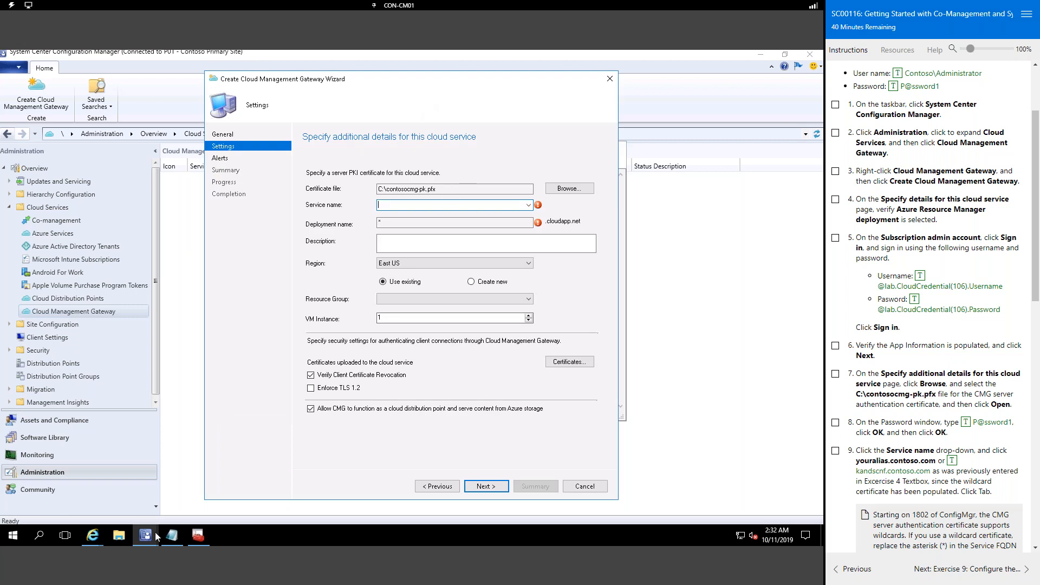
click(171, 535)
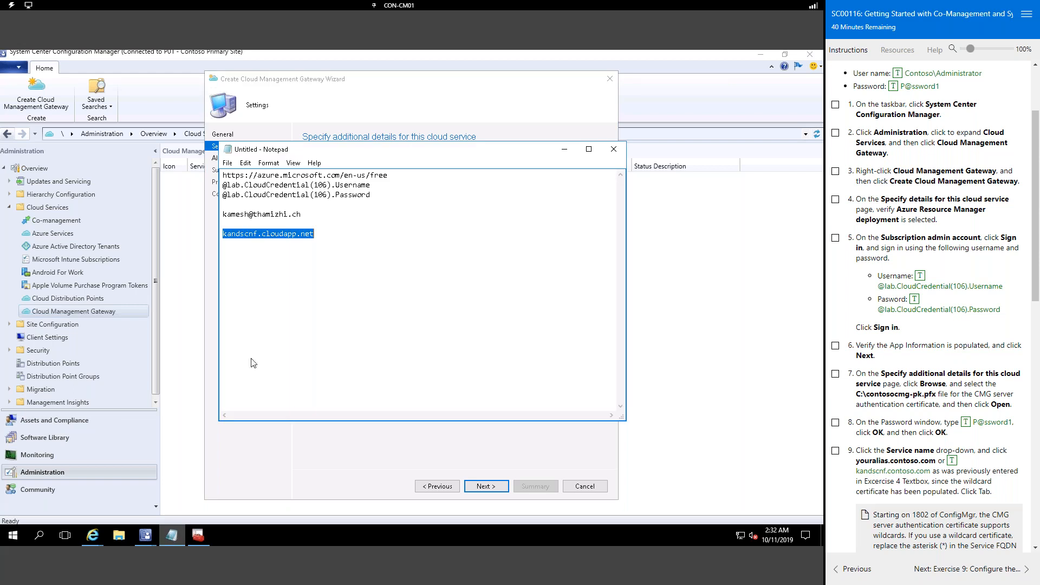
right_click(285, 239)
click(316, 274)
click(415, 91)
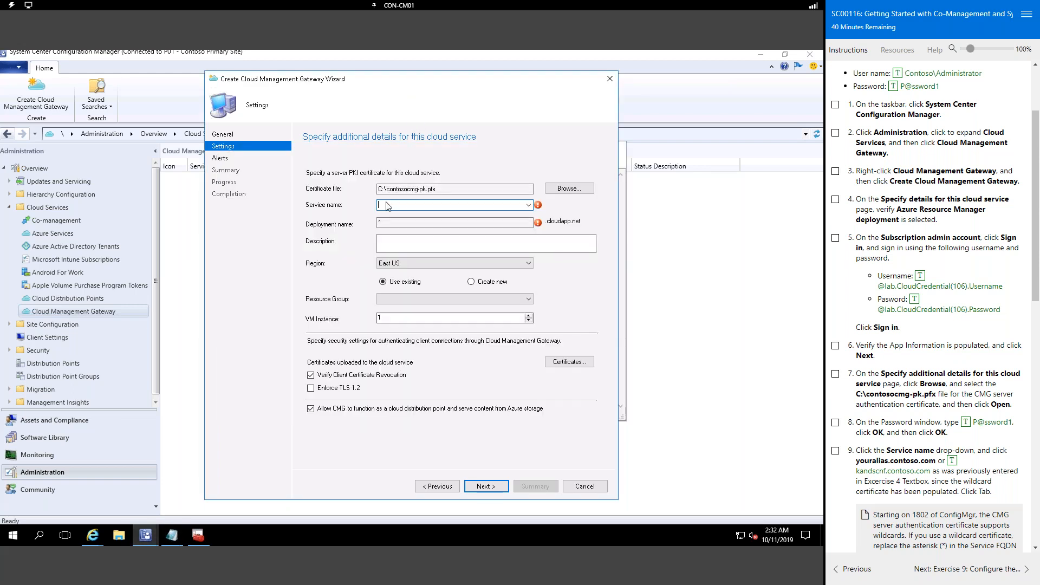
right_click(386, 202)
click(385, 205)
right_click(396, 205)
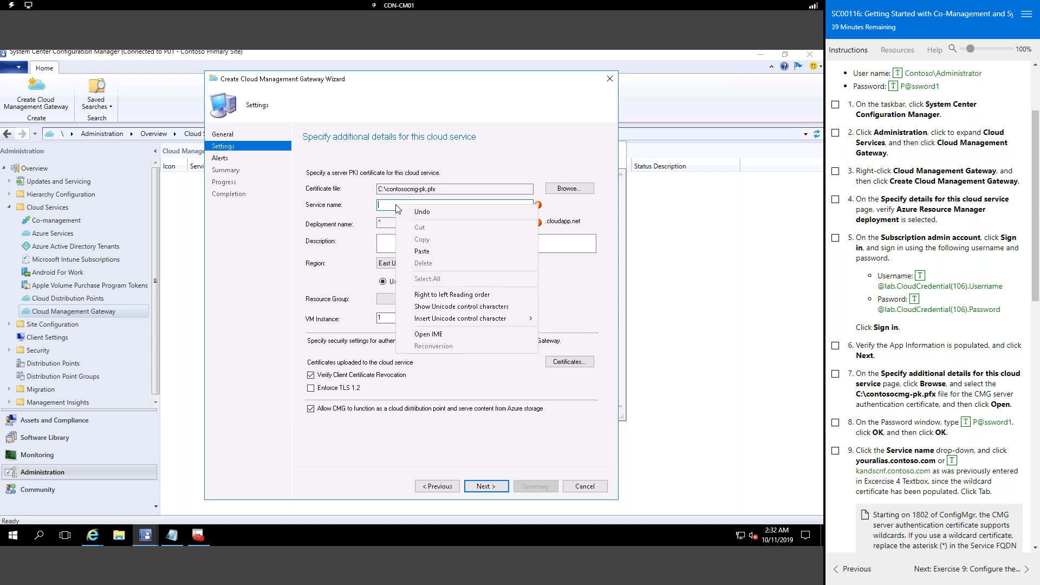
click(424, 254)
Step: Copy just the kandscnf host name from Notepad and paste it as the service name
click(172, 536)
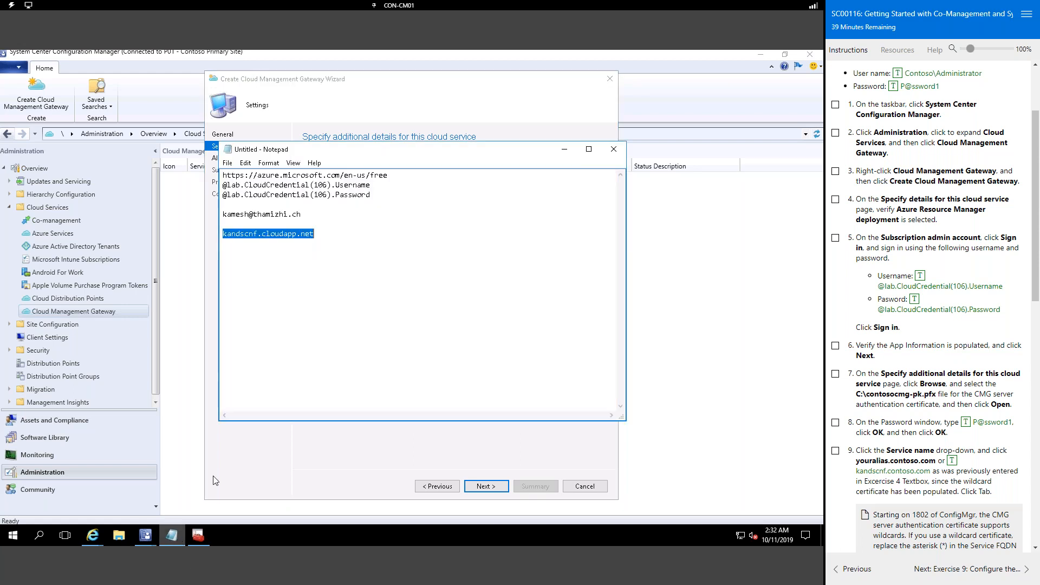
click(257, 236)
drag(257, 235, 219, 235)
click(413, 112)
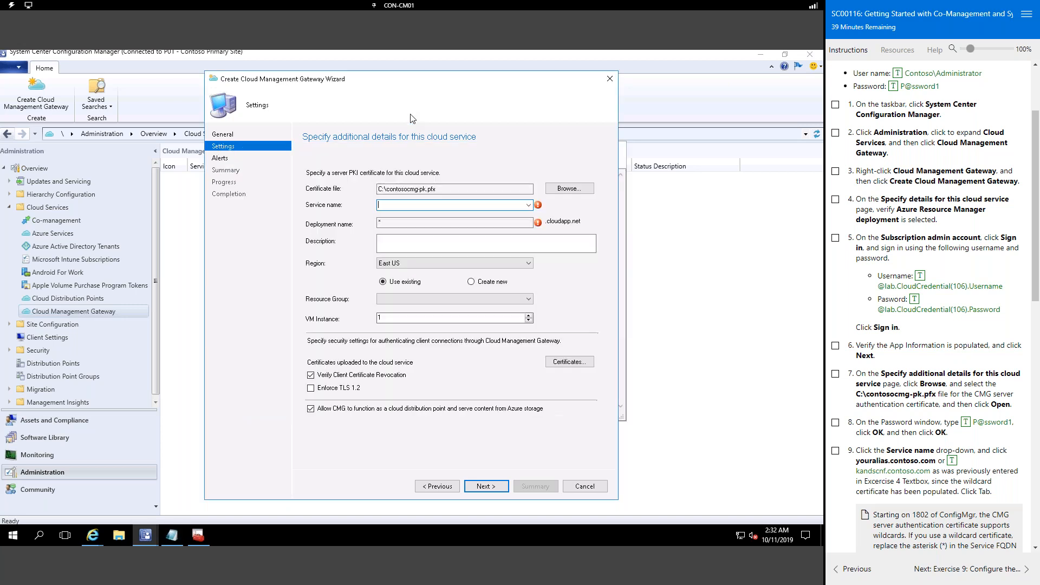
right_click(393, 210)
click(420, 255)
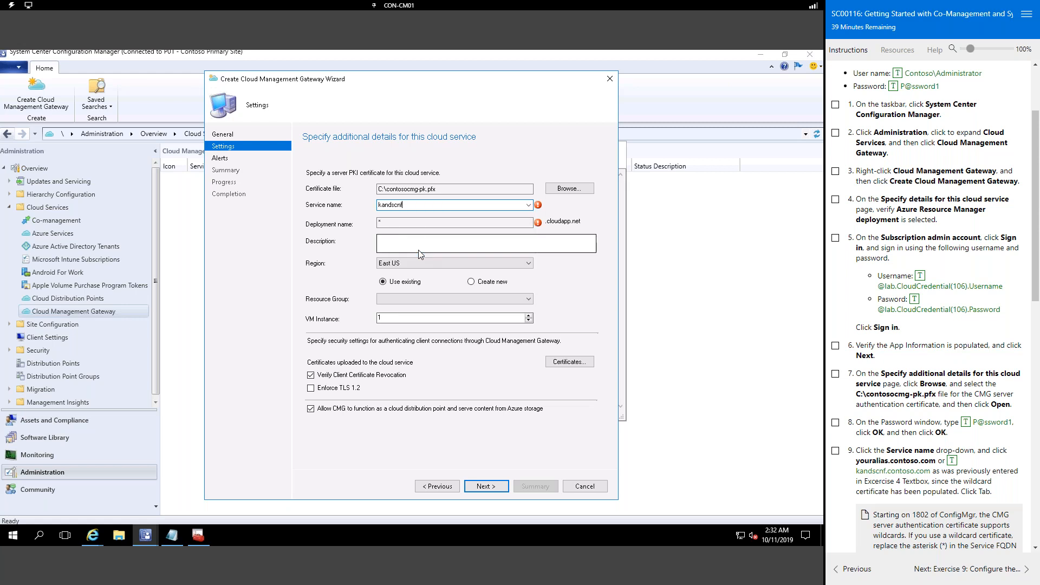
click(411, 224)
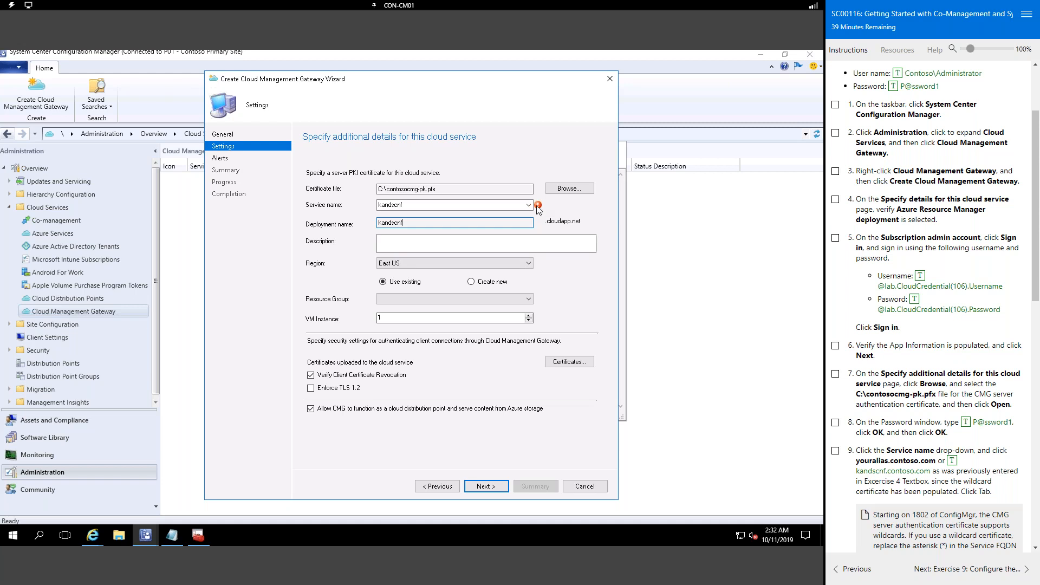
Step: Edit the end of the service name and tab out so the cloudapp.net deployment name updates
mouse_move(538, 208)
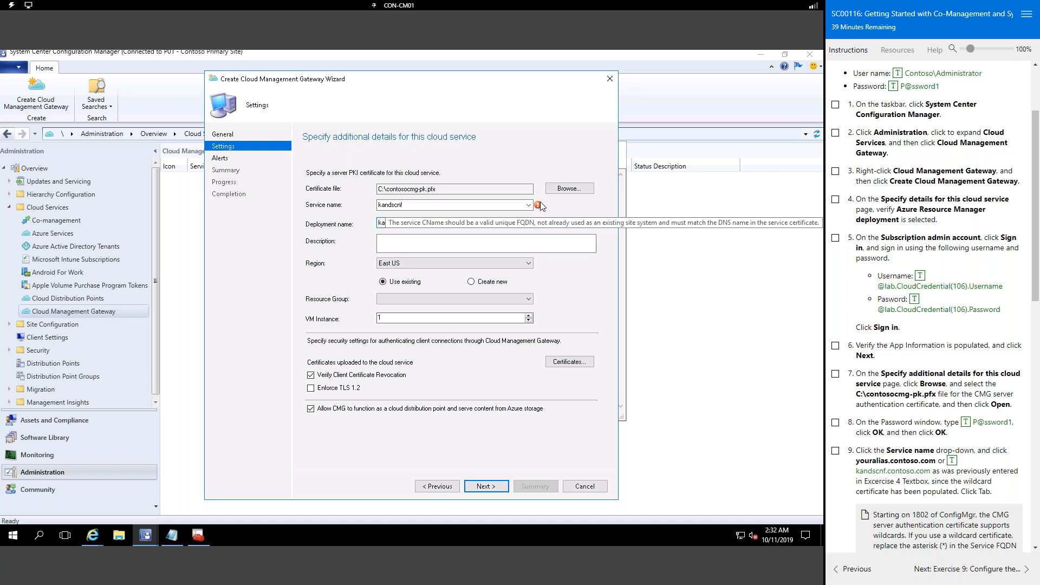
click(517, 206)
click(528, 205)
click(579, 213)
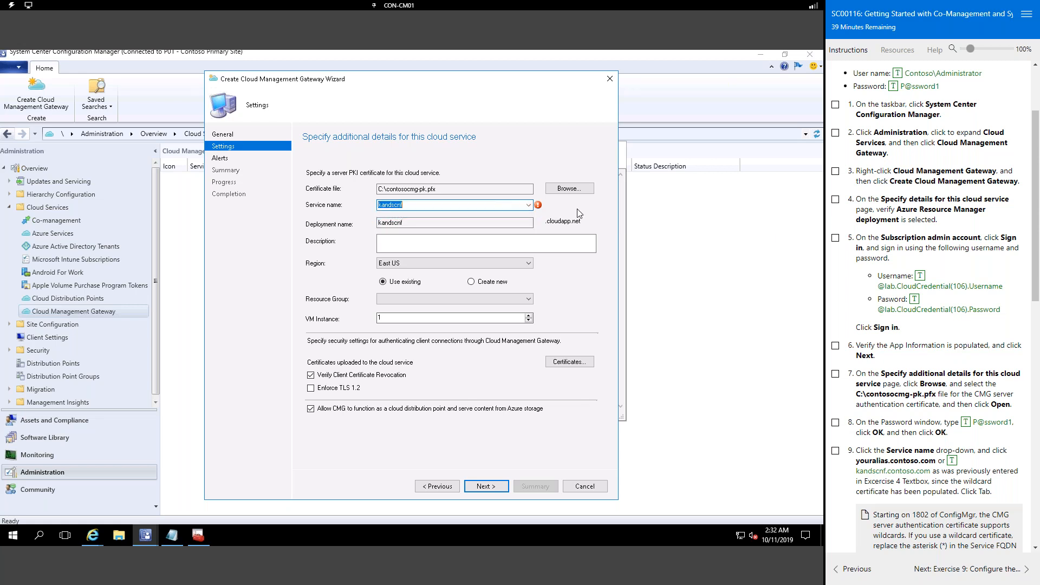
click(413, 207)
text(est)
key(Tab)
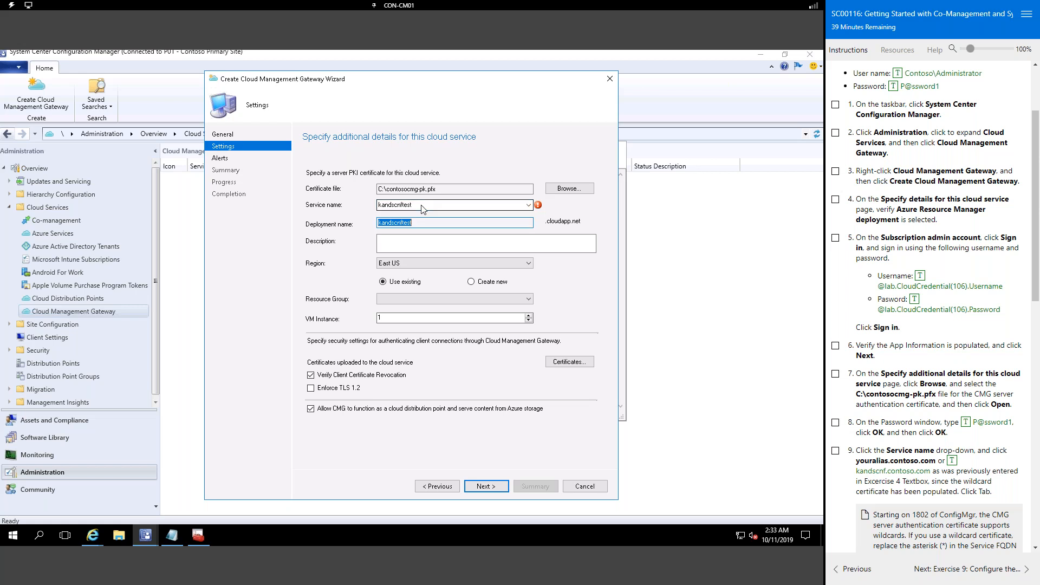
click(422, 207)
click(423, 209)
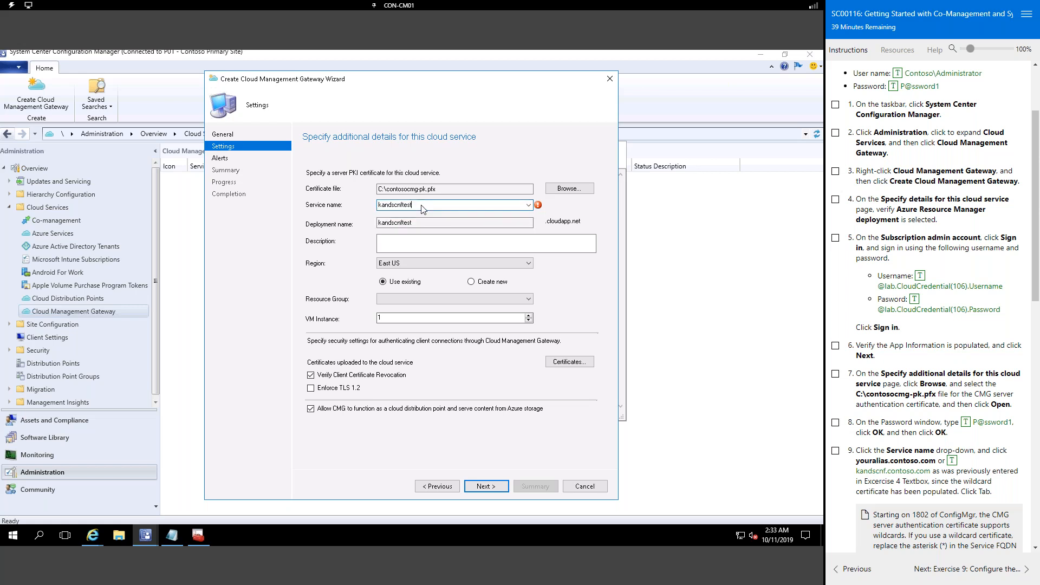
key(BackSpace)
key(Tab)
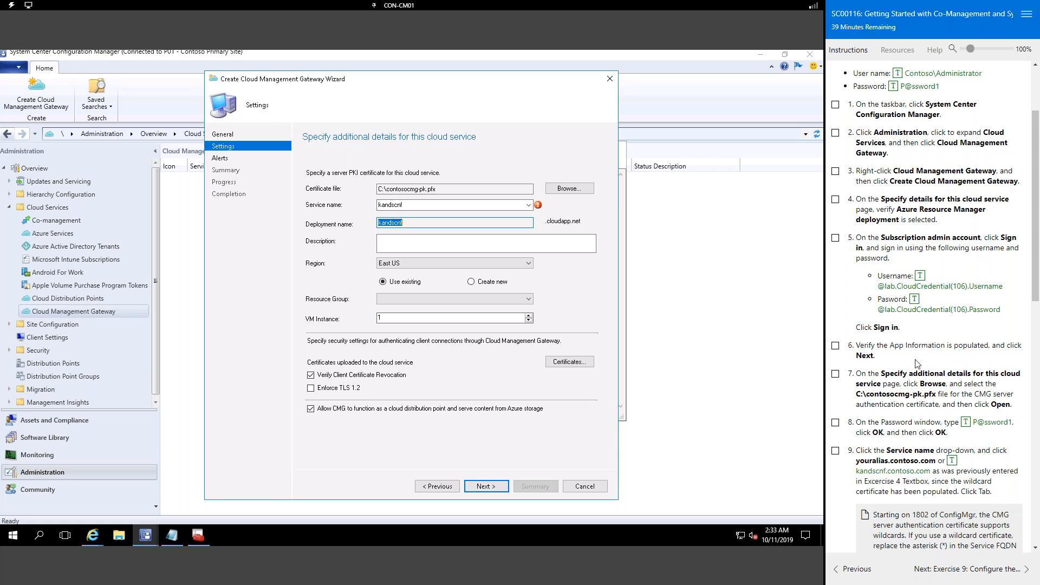
scroll(959, 385, down, 5)
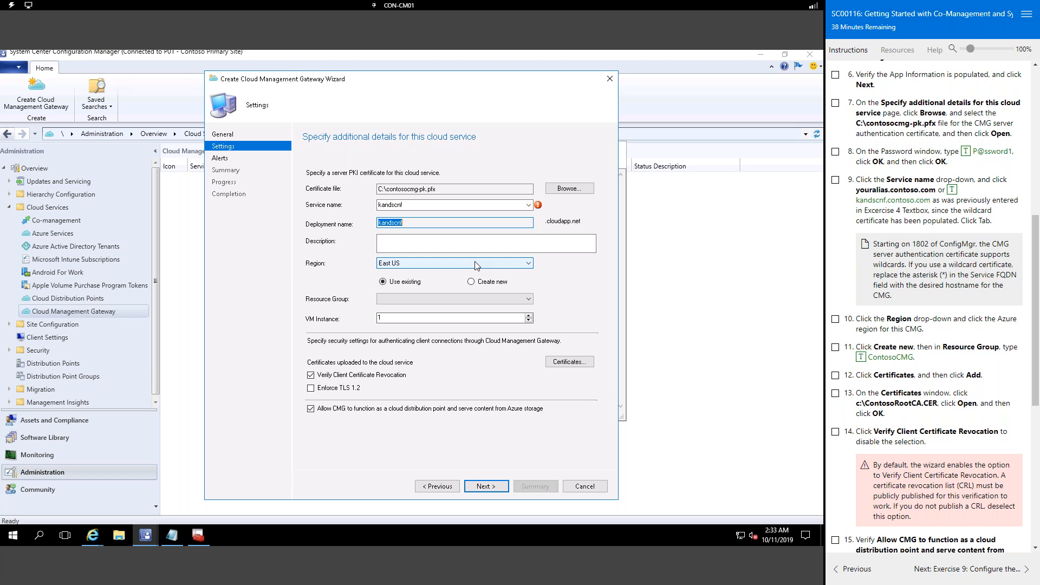
Step: Create a new resource group and upload C:\ContosoRootCA.CER as the cloud service certificate
click(471, 282)
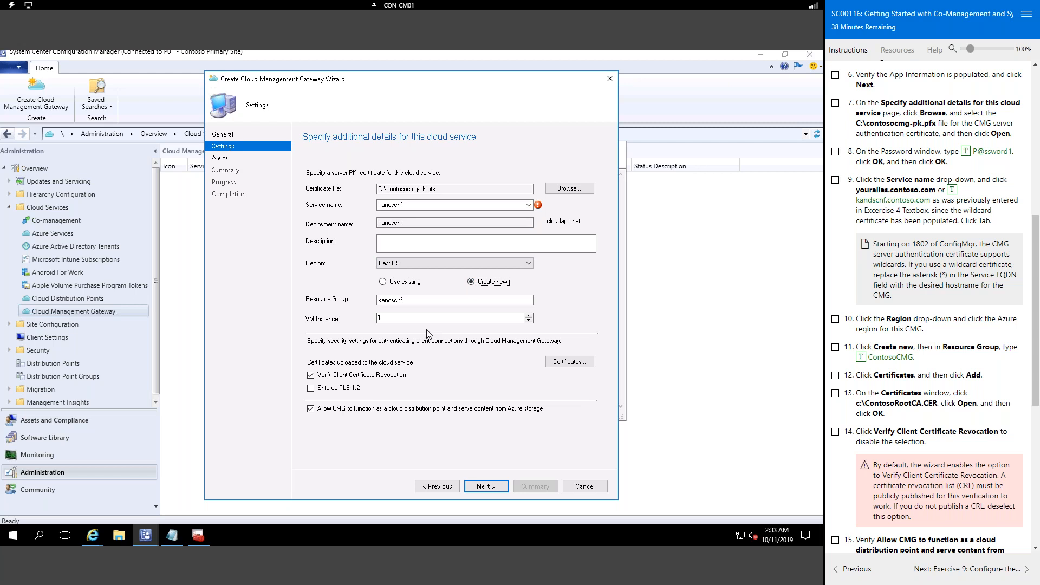
click(583, 365)
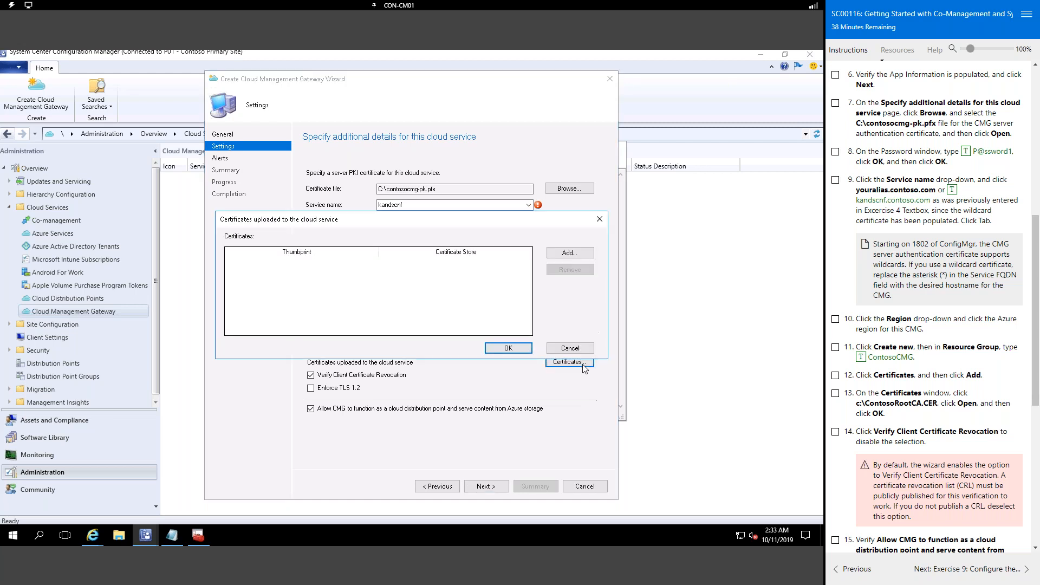
click(578, 254)
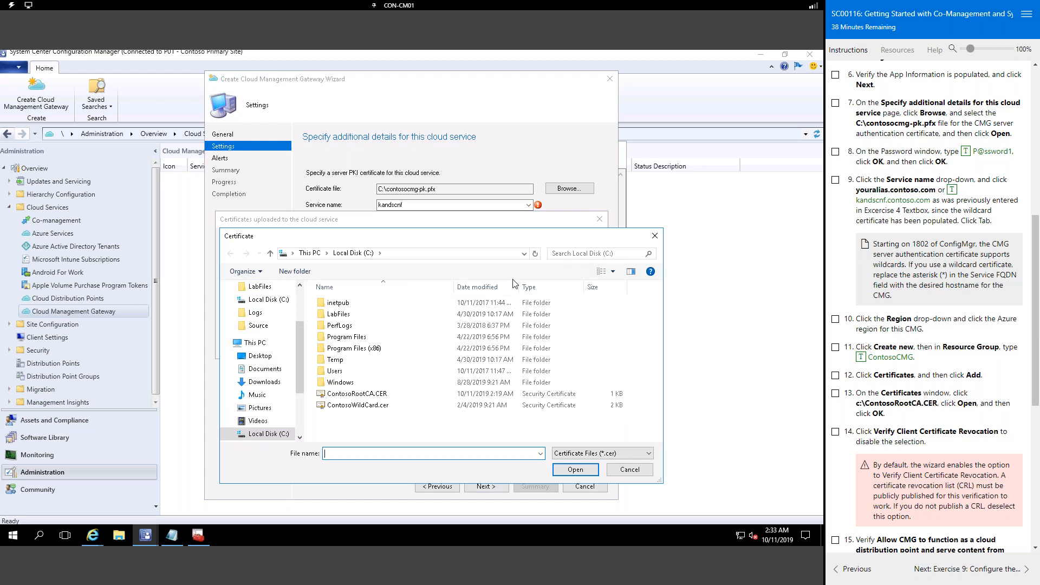
click(362, 394)
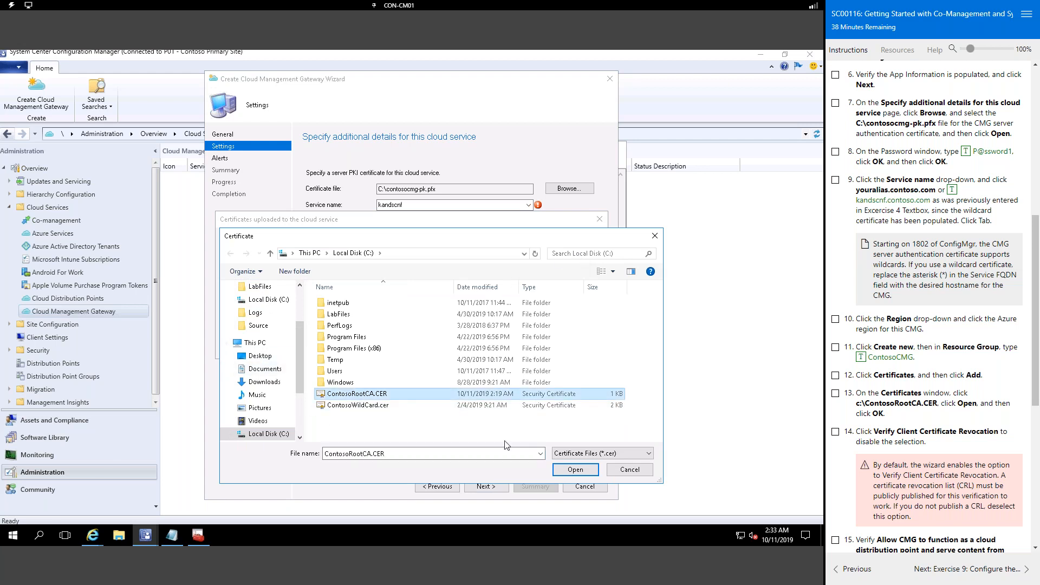
click(585, 470)
click(508, 349)
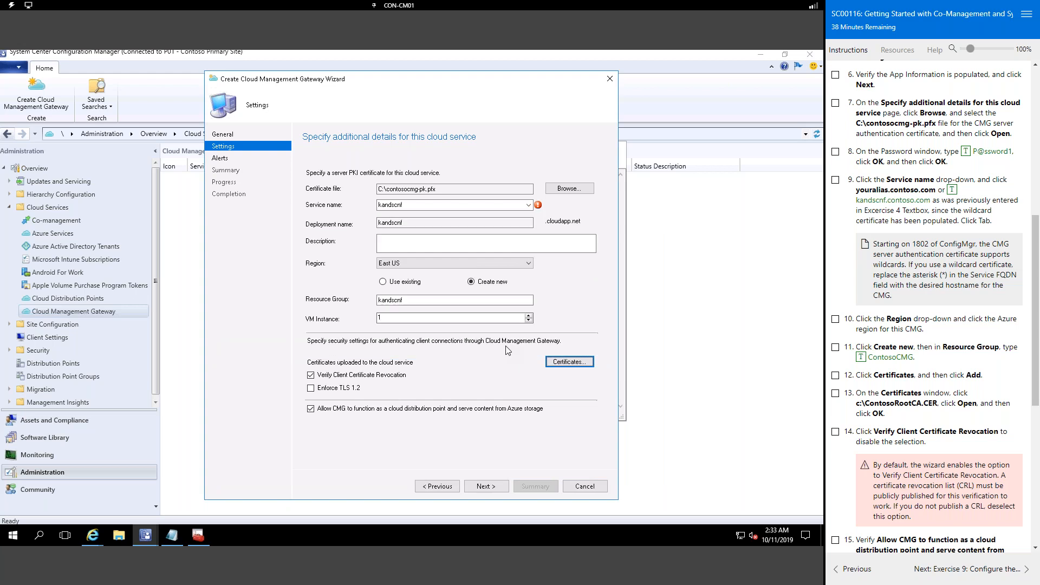
scroll(849, 425, down, 5)
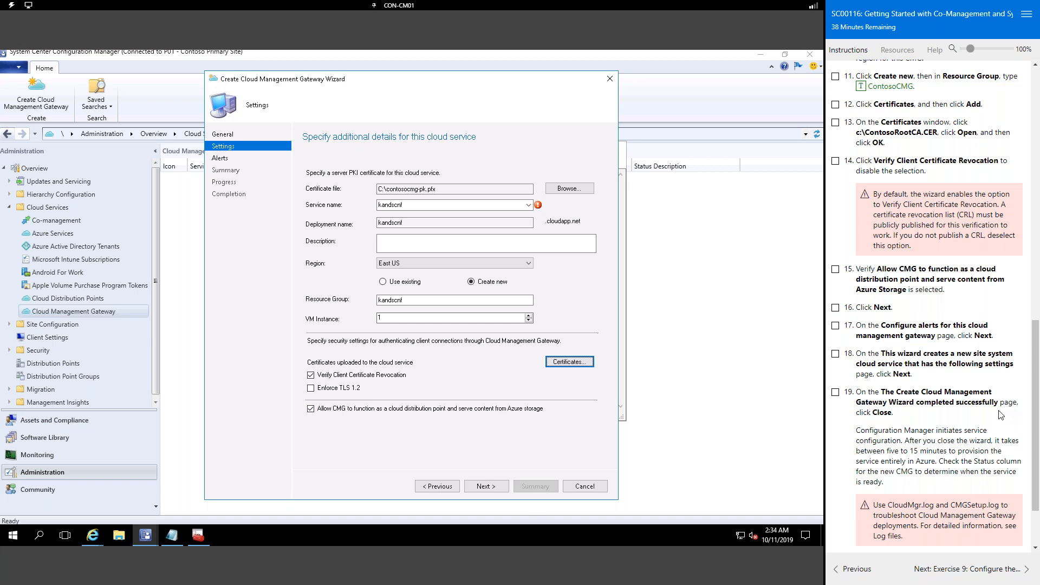
Step: After service CName errors on Next, append 'test' to the service name and resource group
scroll(1003, 411, down, 3)
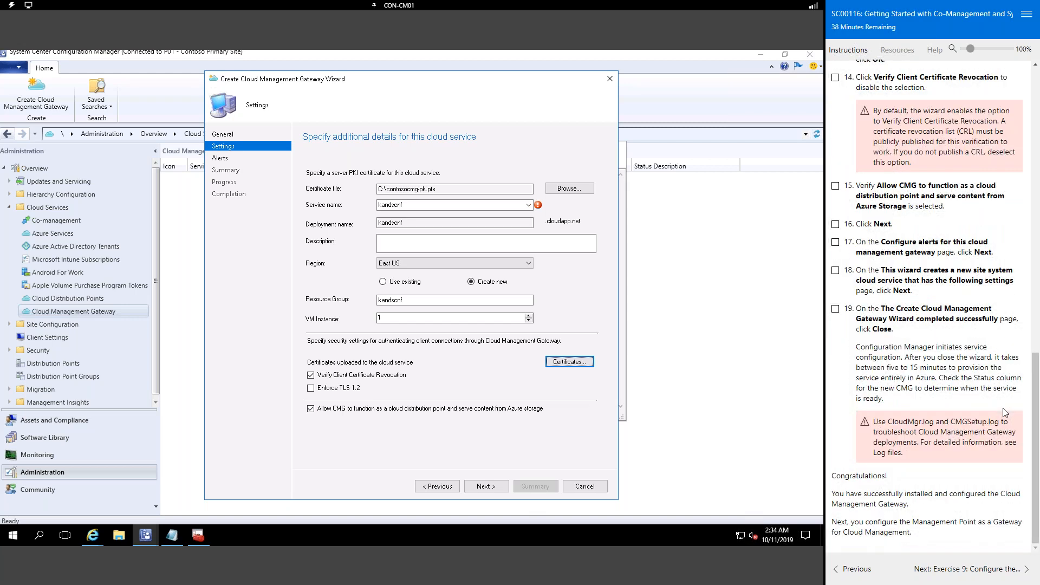
click(486, 487)
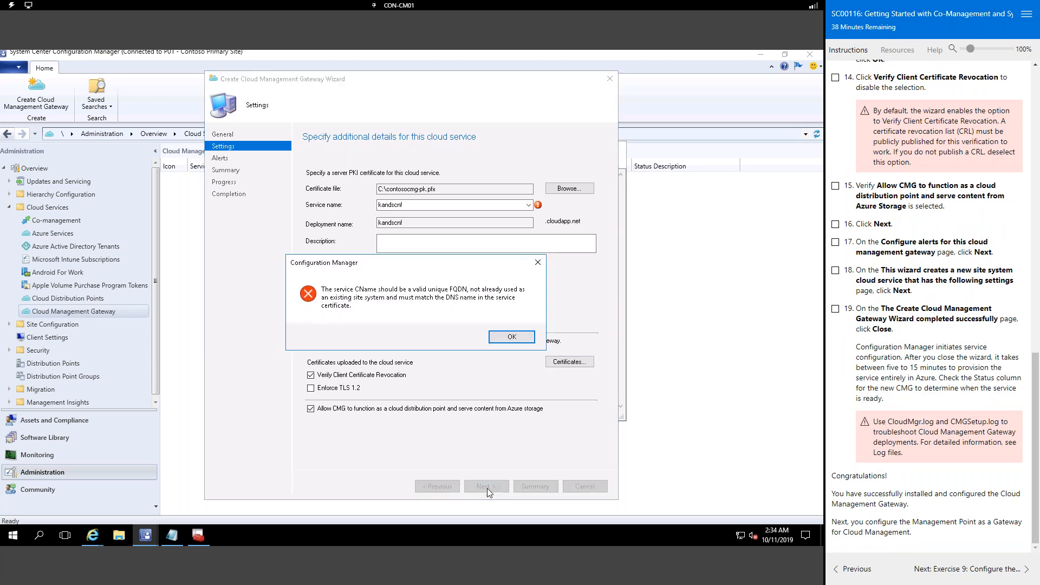
click(511, 337)
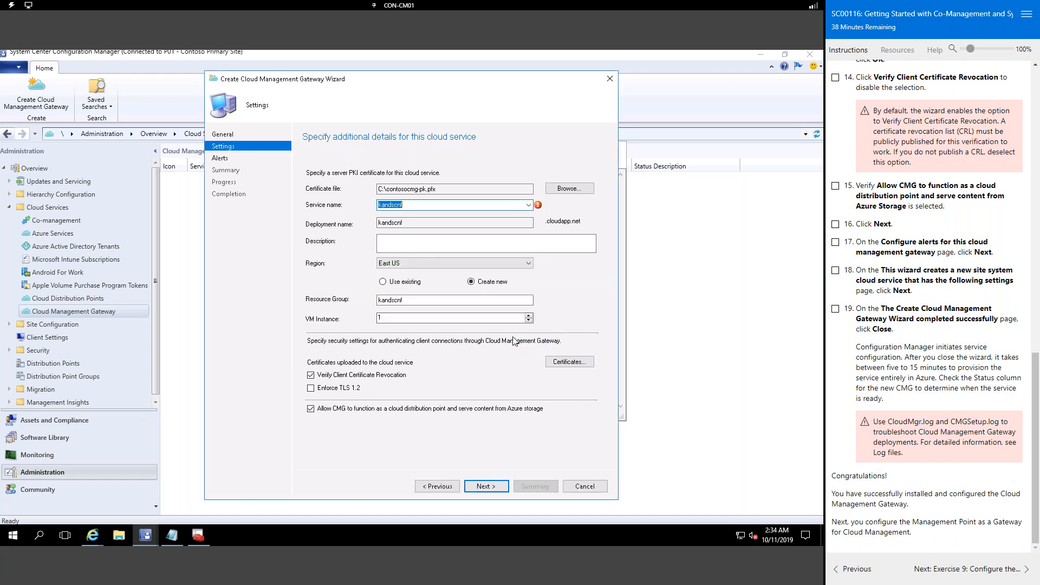
click(421, 205)
text(test)
click(489, 484)
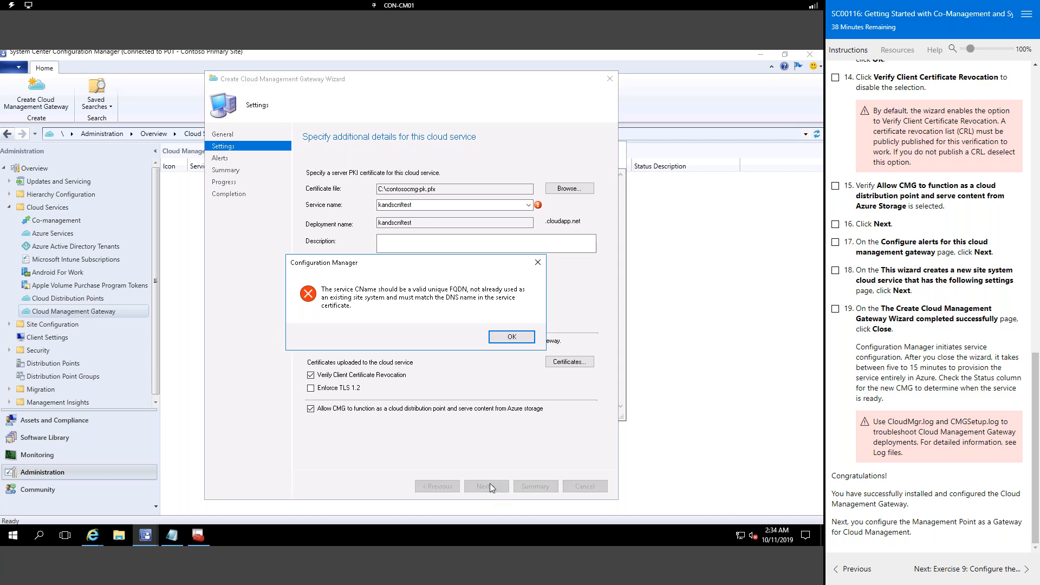
click(509, 338)
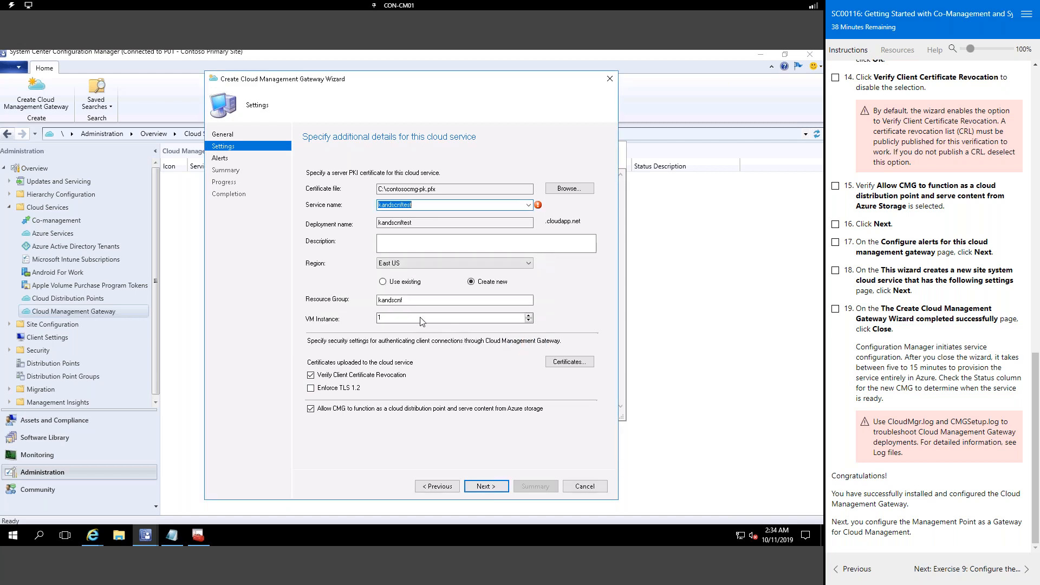
click(431, 303)
text(test)
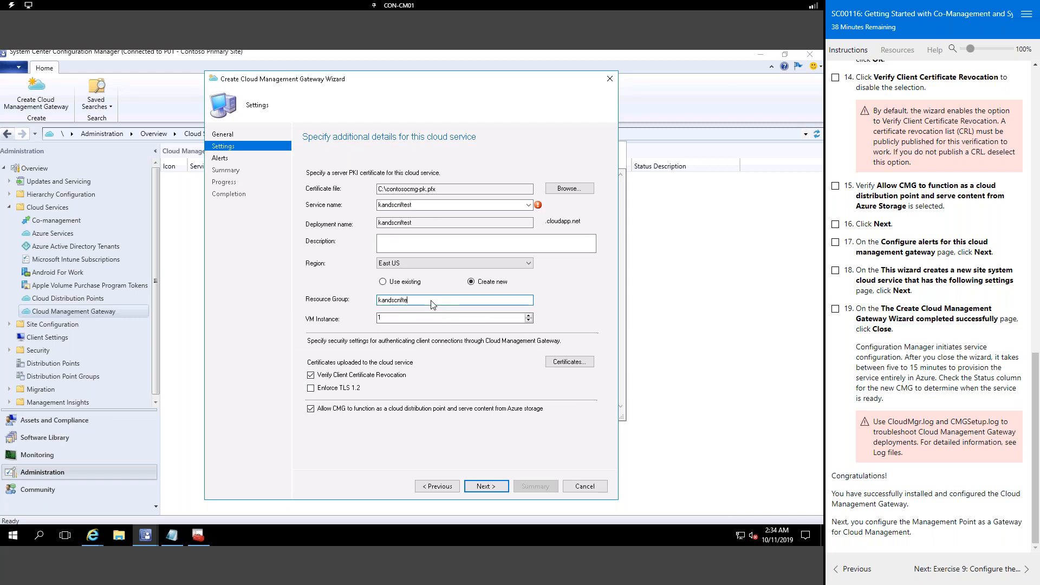
click(487, 486)
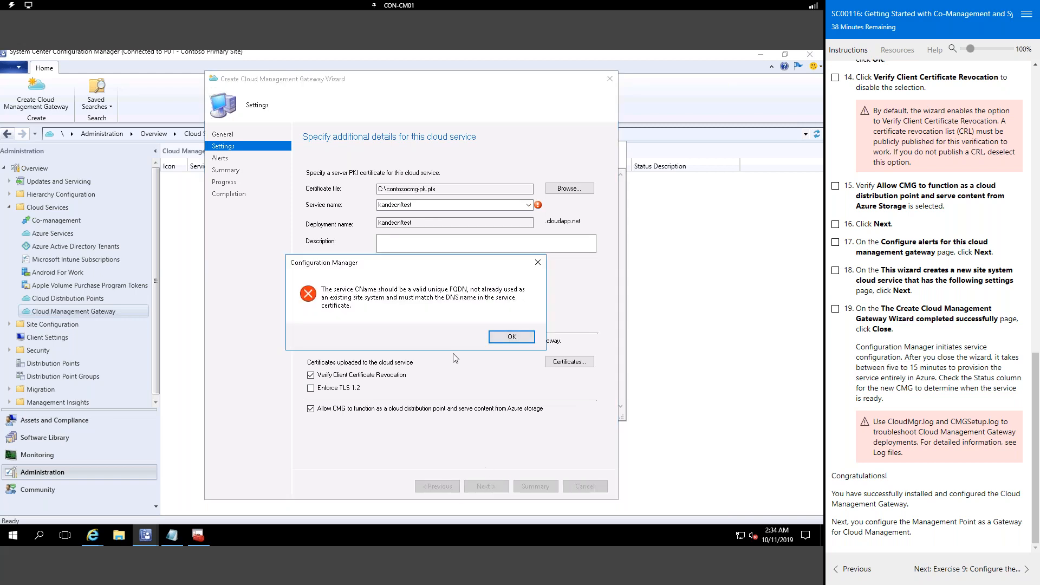
click(512, 337)
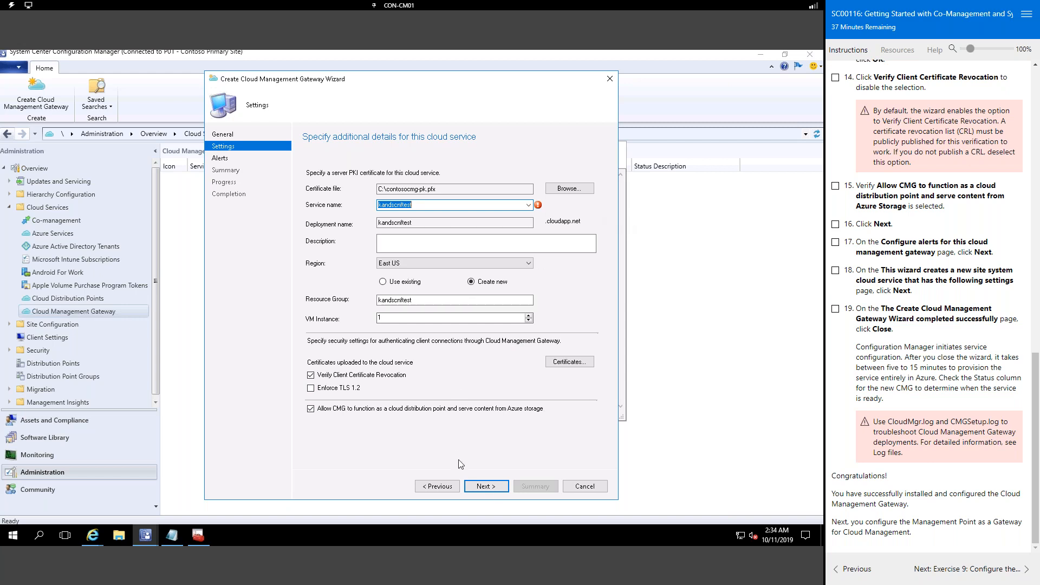
Step: Trim the trailing t from the service and resource group names, then minimize the console
click(486, 489)
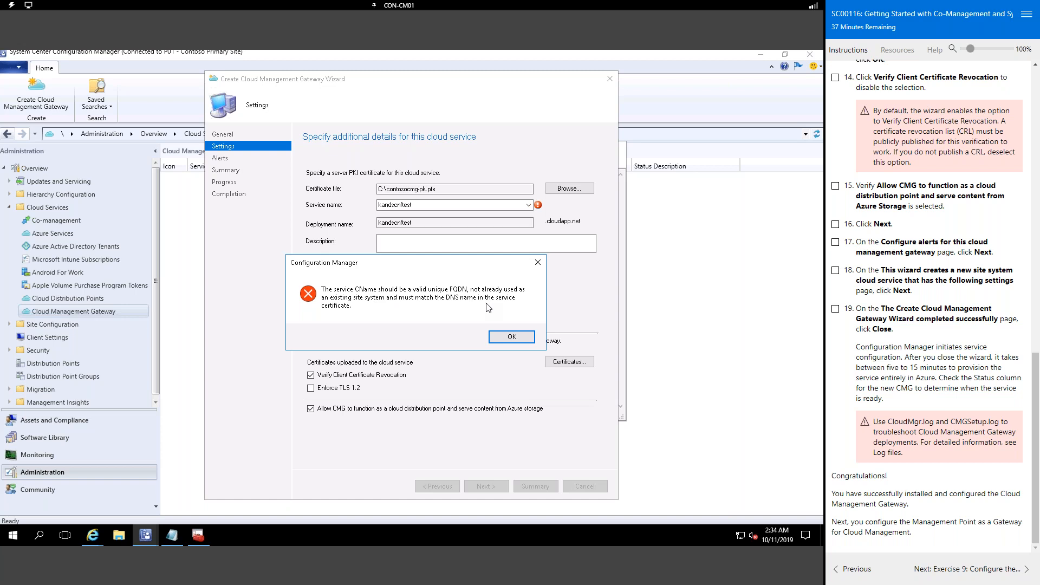
click(512, 337)
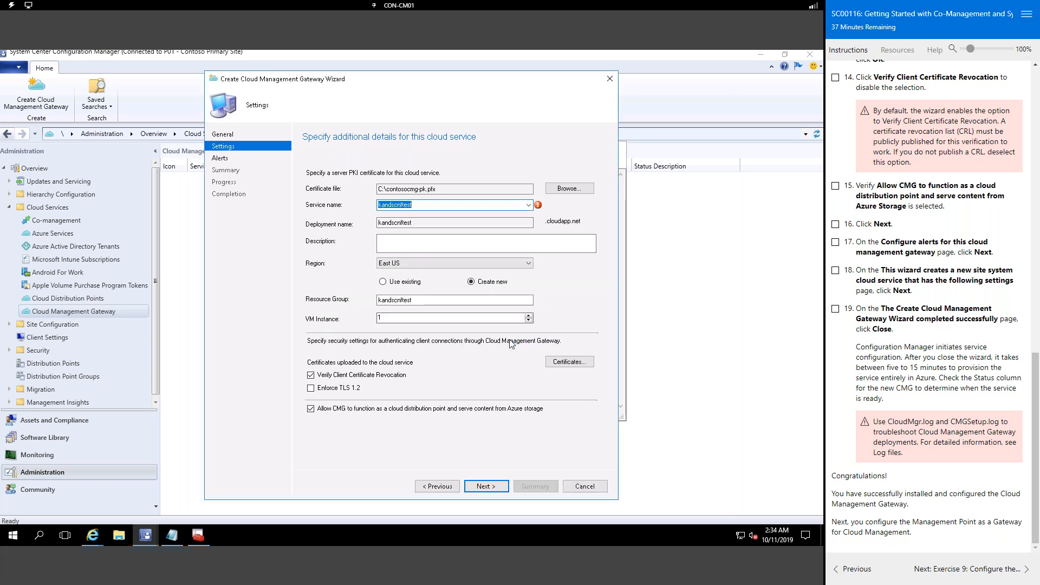
click(418, 208)
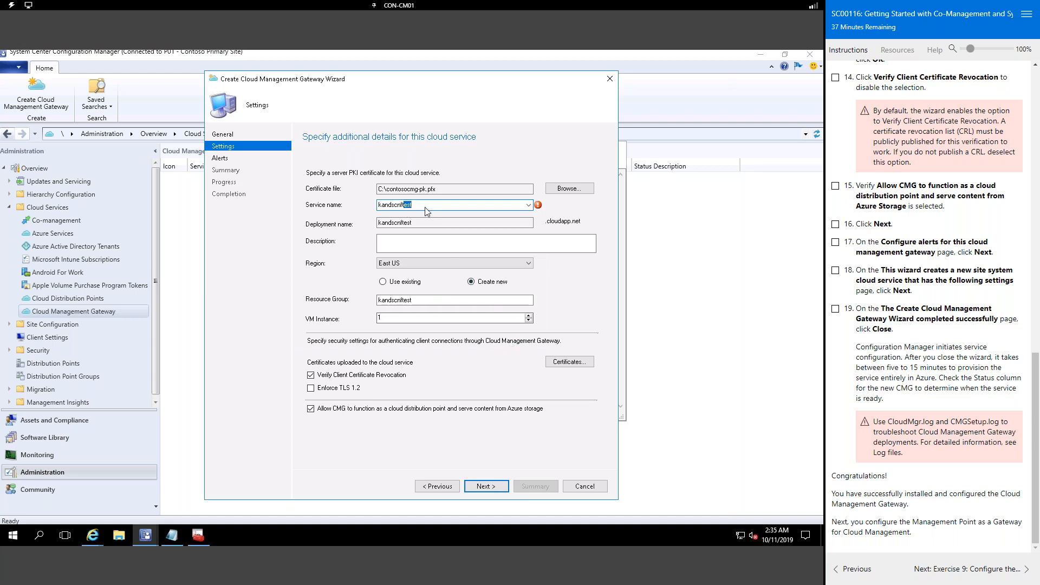
key(BackSpace)
key(Tab)
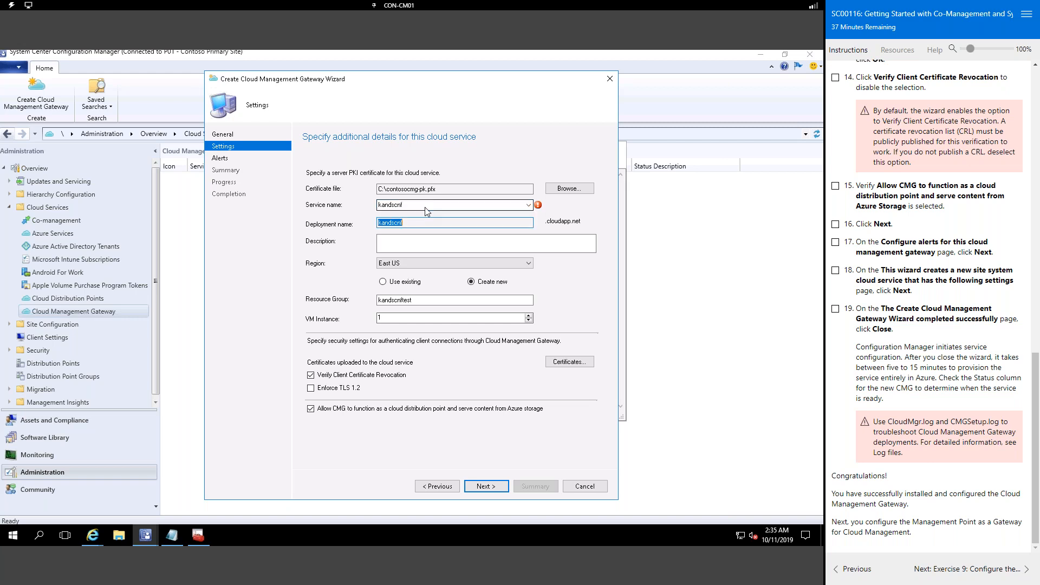
key(End)
key(Tab)
key(Tab)
key(Tab)
key(Tab)
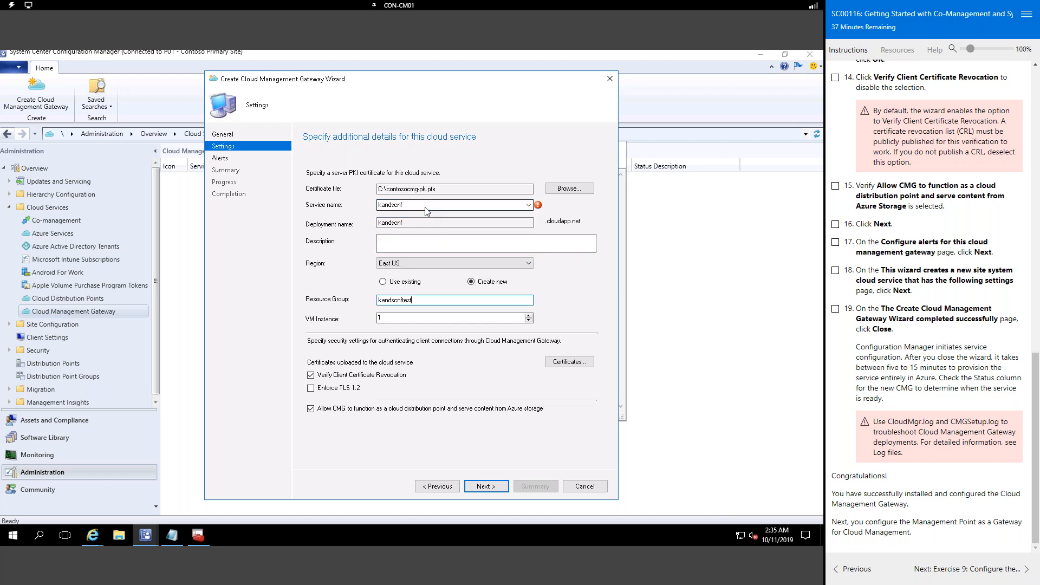
key(BackSpace)
key(Tab)
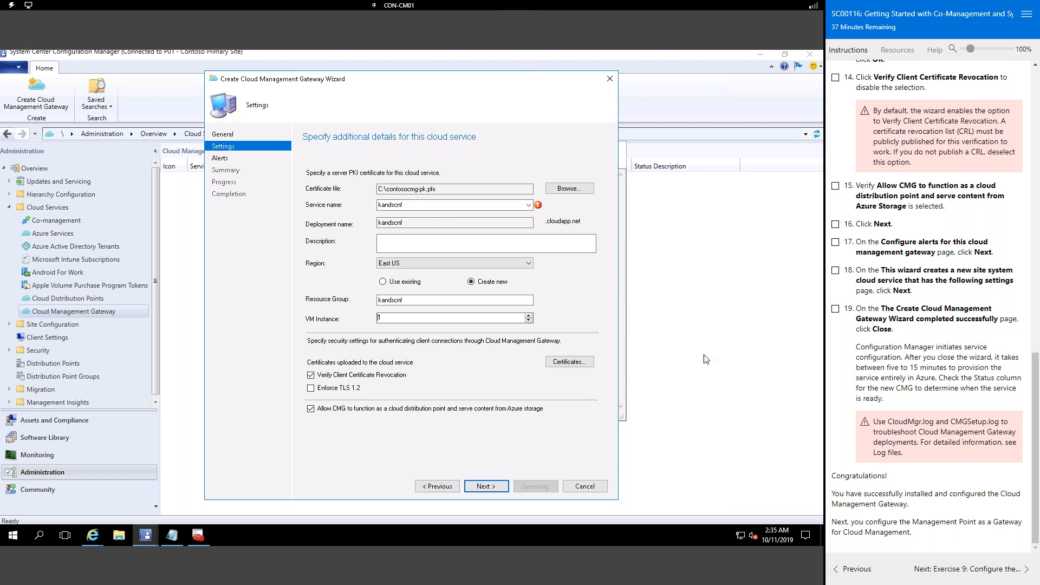
click(762, 54)
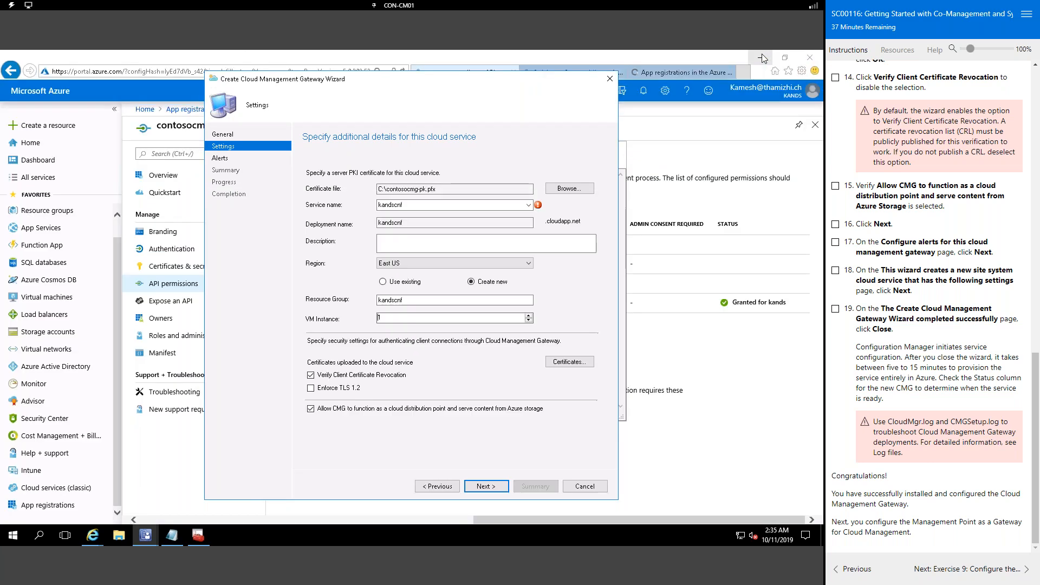
Step: Minimize the browser, move the gateway wizard aside, and open Local Disk (C:) in File Explorer
click(761, 55)
drag(518, 85, 628, 88)
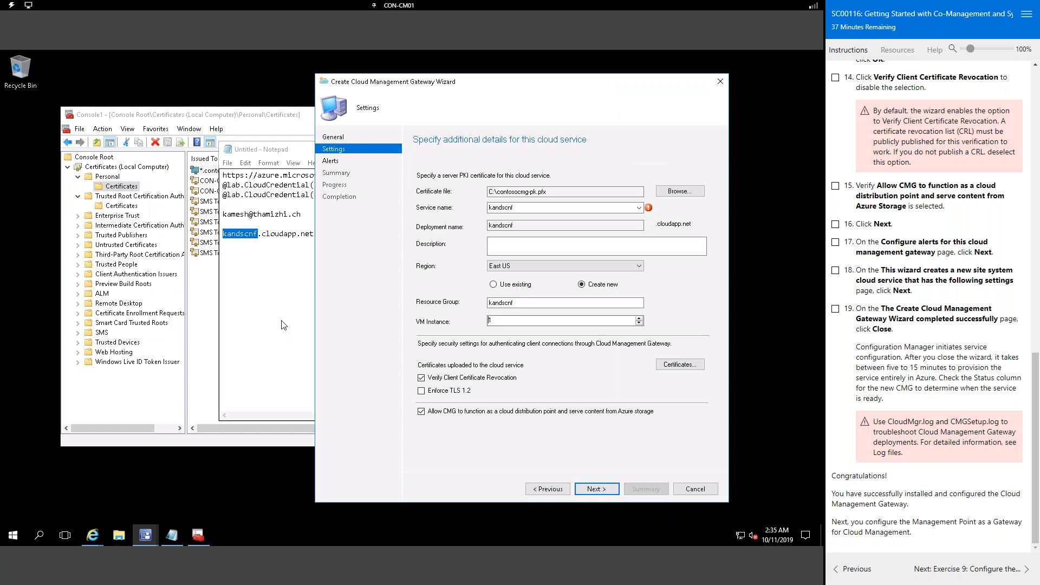
click(119, 537)
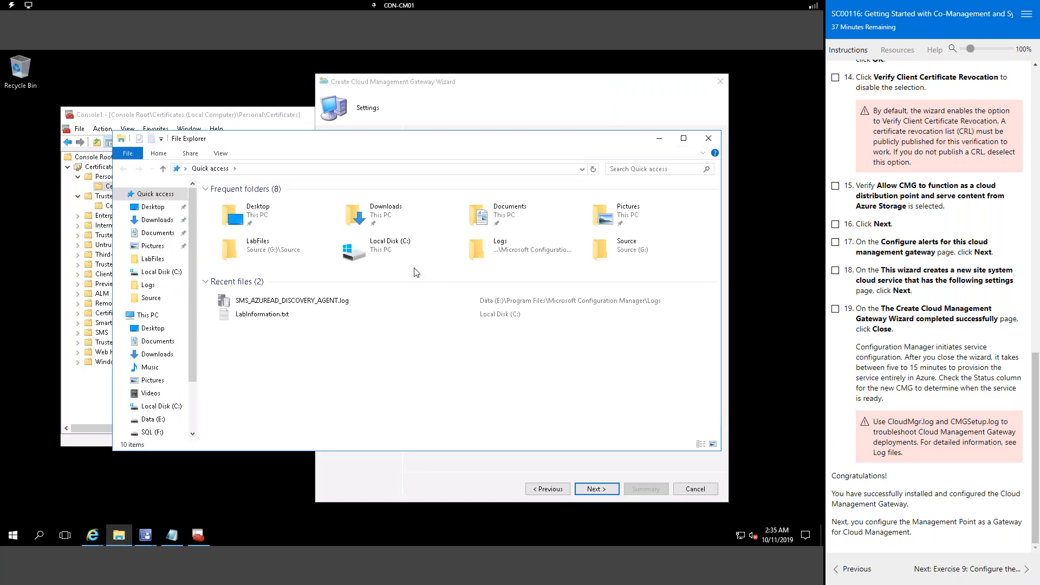
double_click(401, 245)
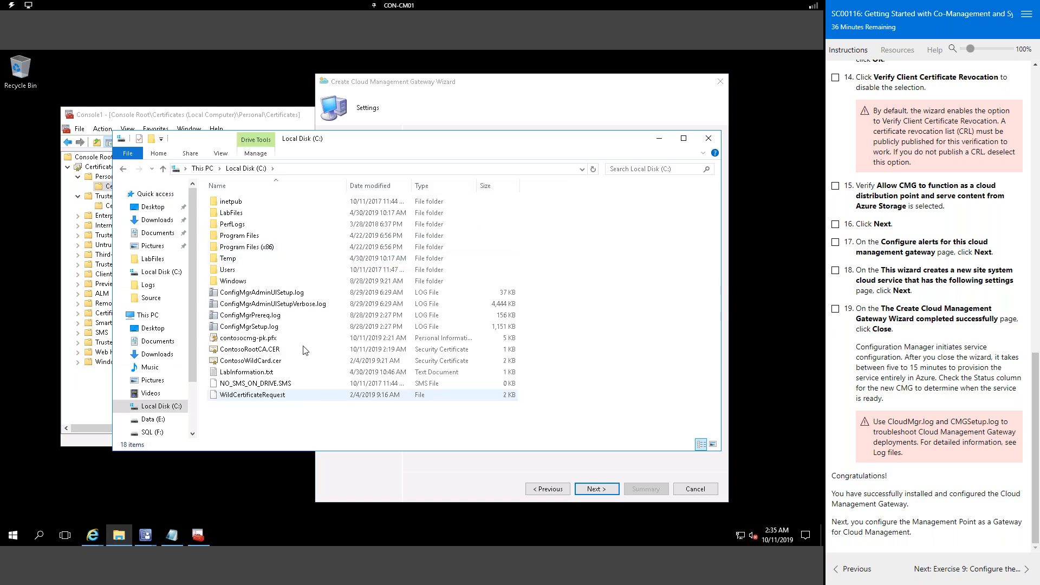
Step: Inspect the contoso-CON-DC01-CA certificate inside contosocmg-pk.pfx, then close the certificate manager
right_click(273, 341)
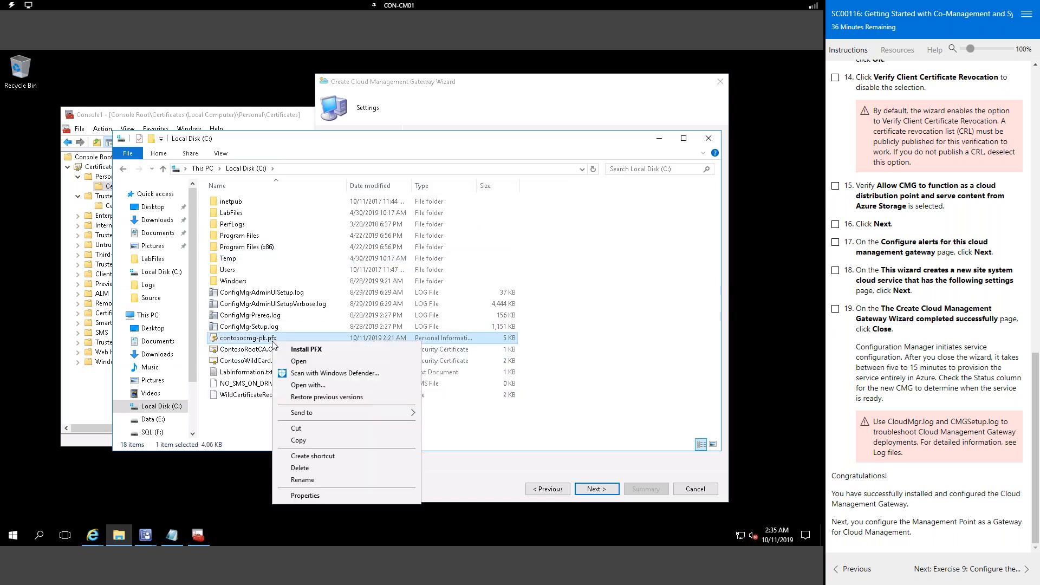
click(379, 361)
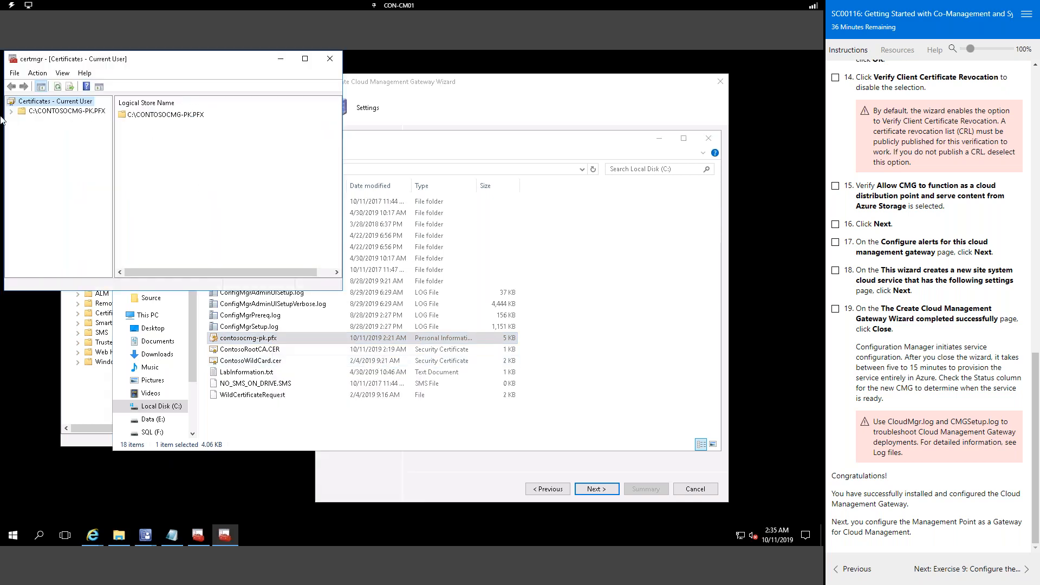
click(12, 111)
click(50, 120)
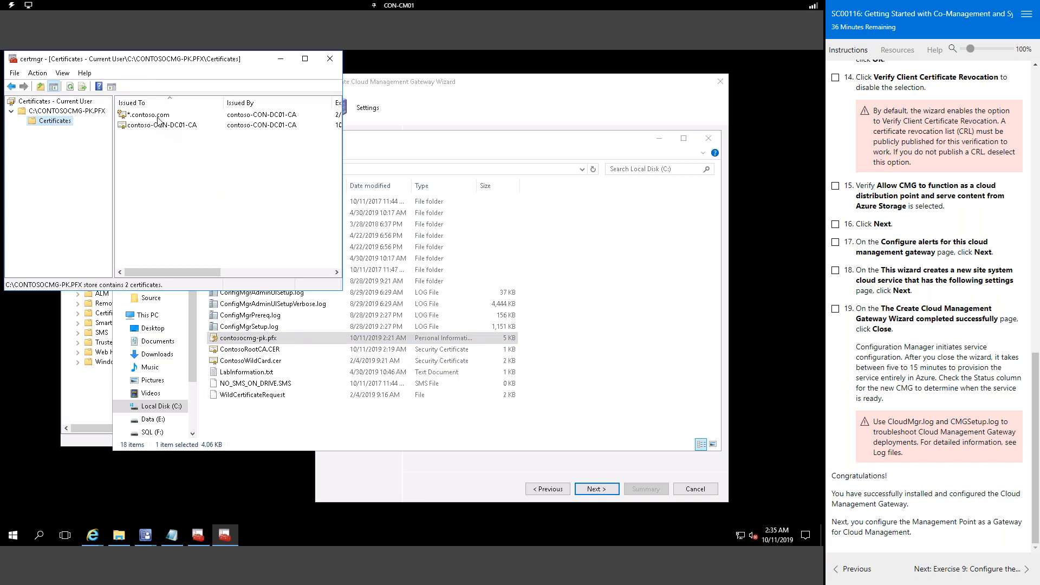
drag(261, 67, 514, 93)
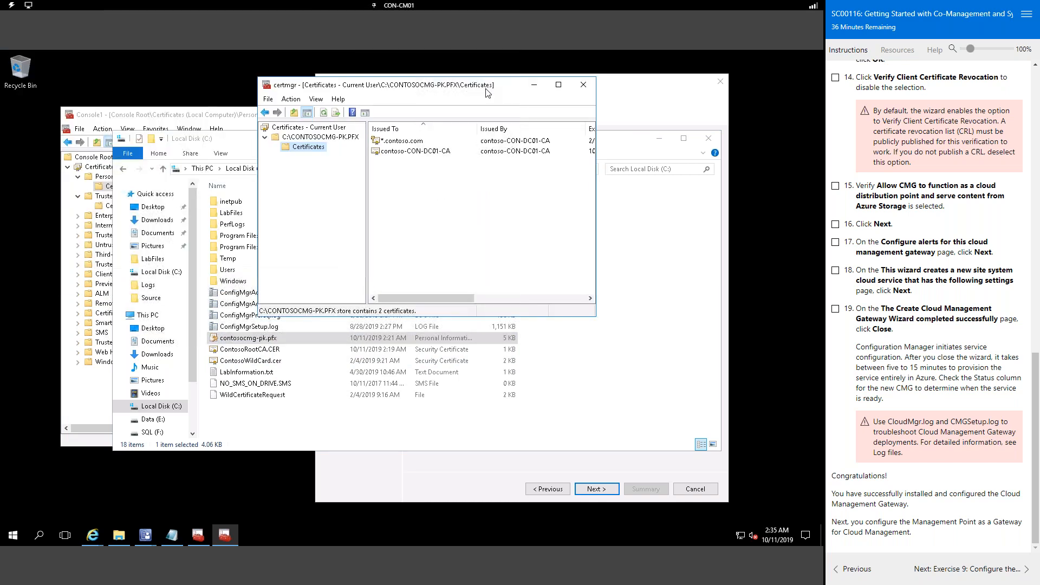
double_click(434, 152)
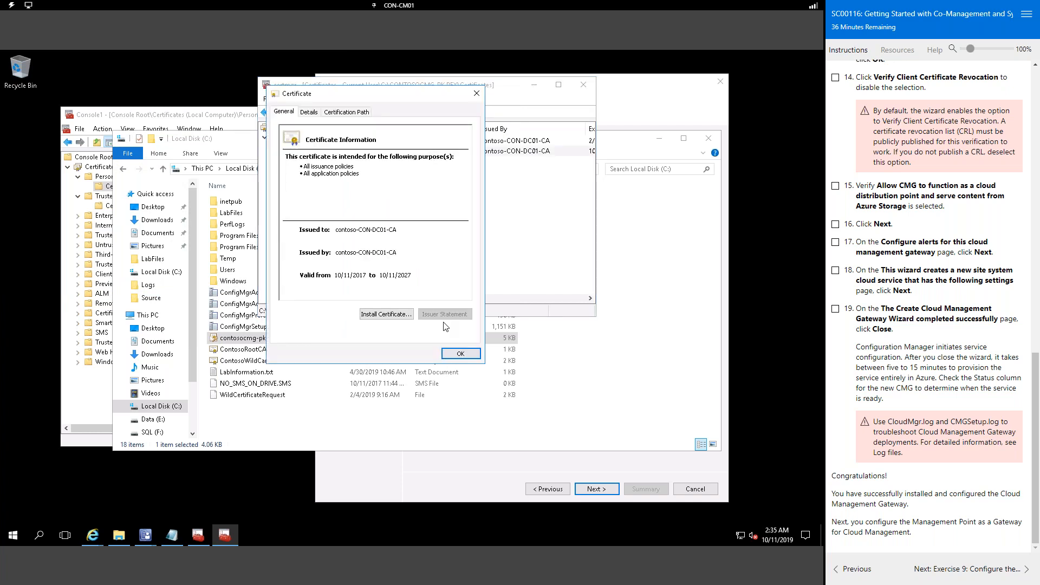
click(465, 355)
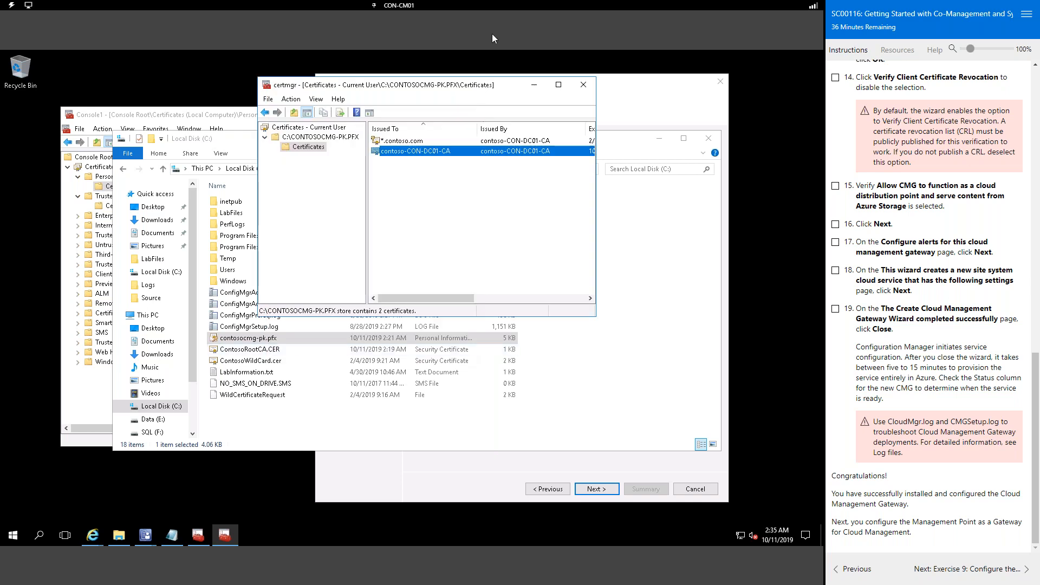
click(585, 85)
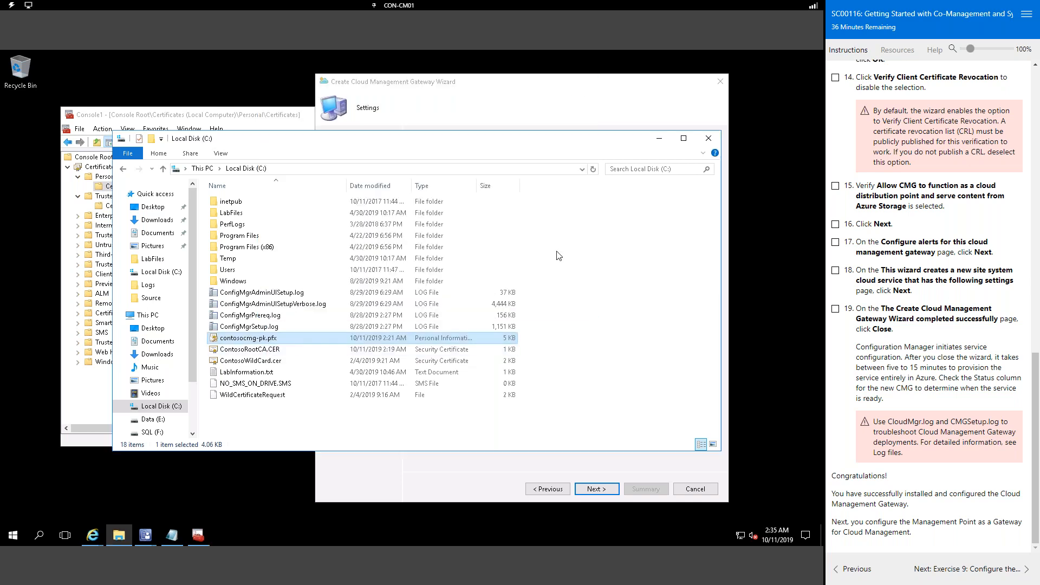
Step: View ContosoRootCA.CER's certificate details, then close File Explorer
right_click(262, 350)
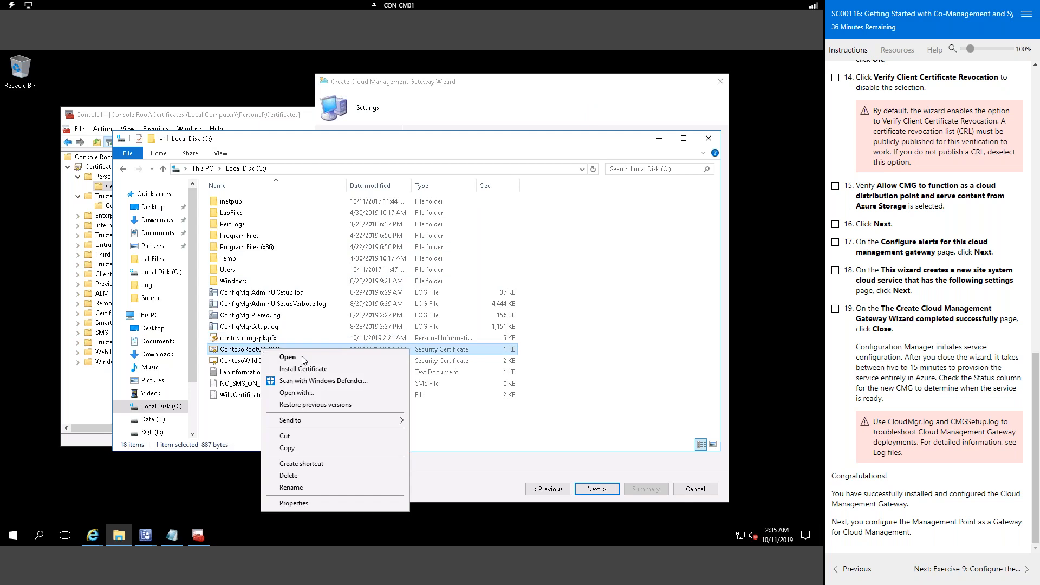
click(334, 358)
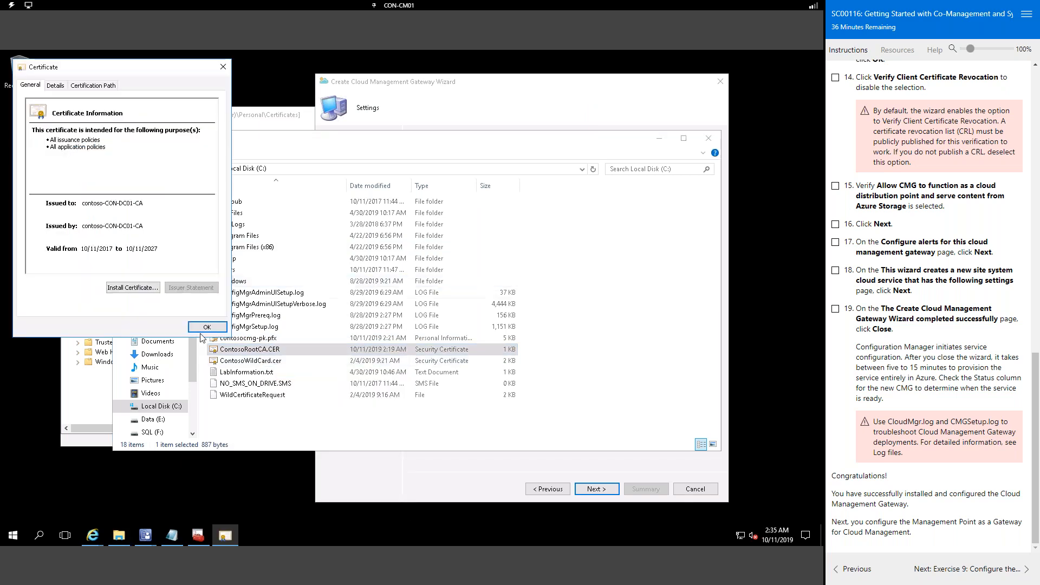
click(218, 331)
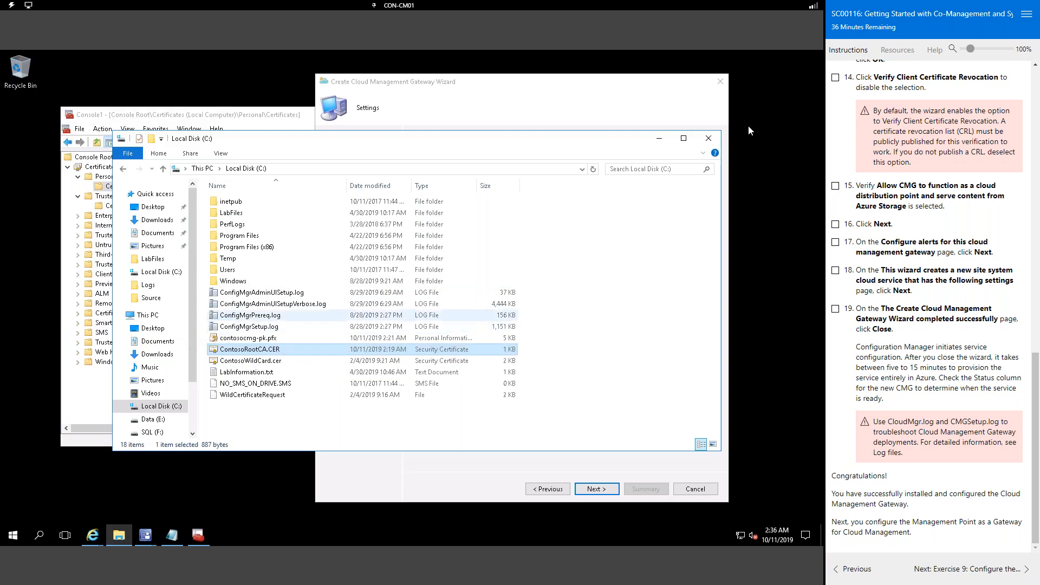
click(713, 143)
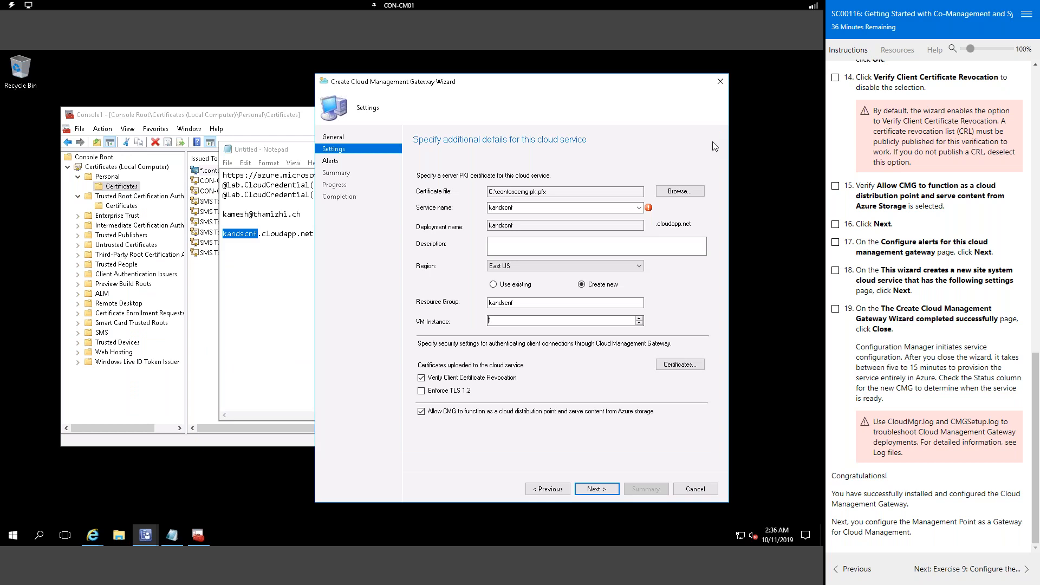
Step: Check the Azure AD app name on the General page, then return to Settings
click(558, 489)
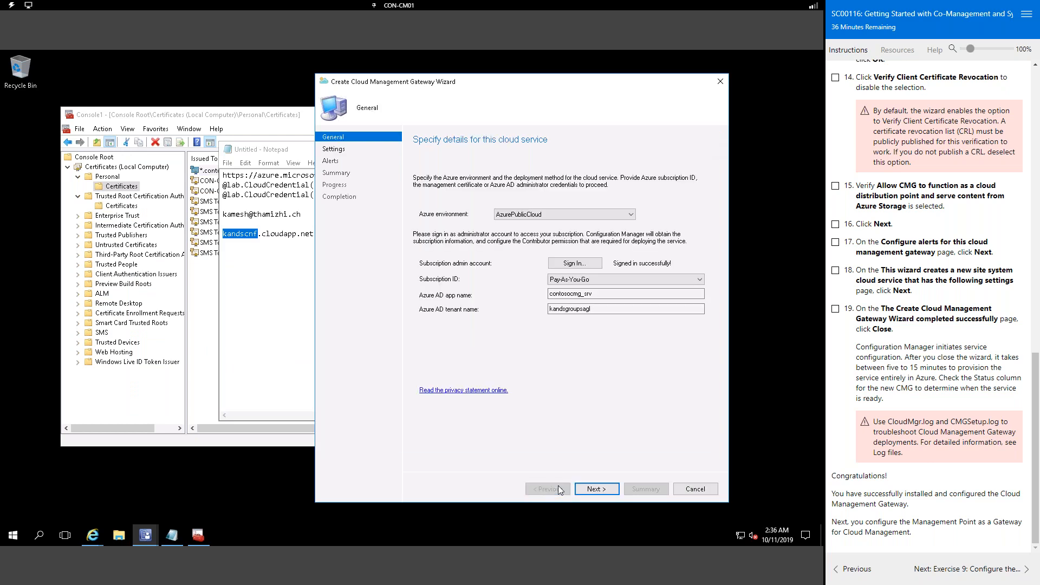
click(595, 490)
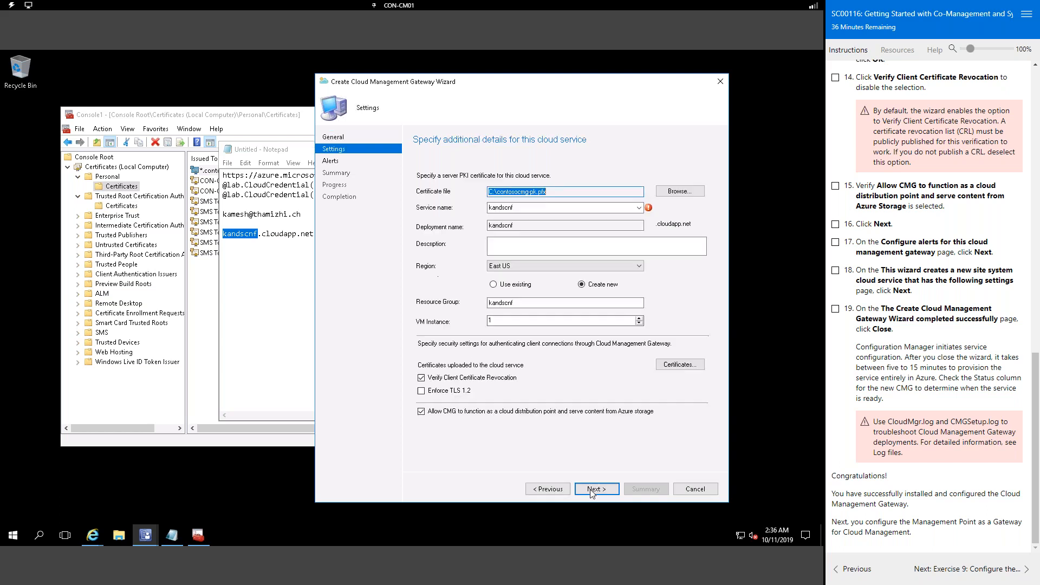
click(547, 489)
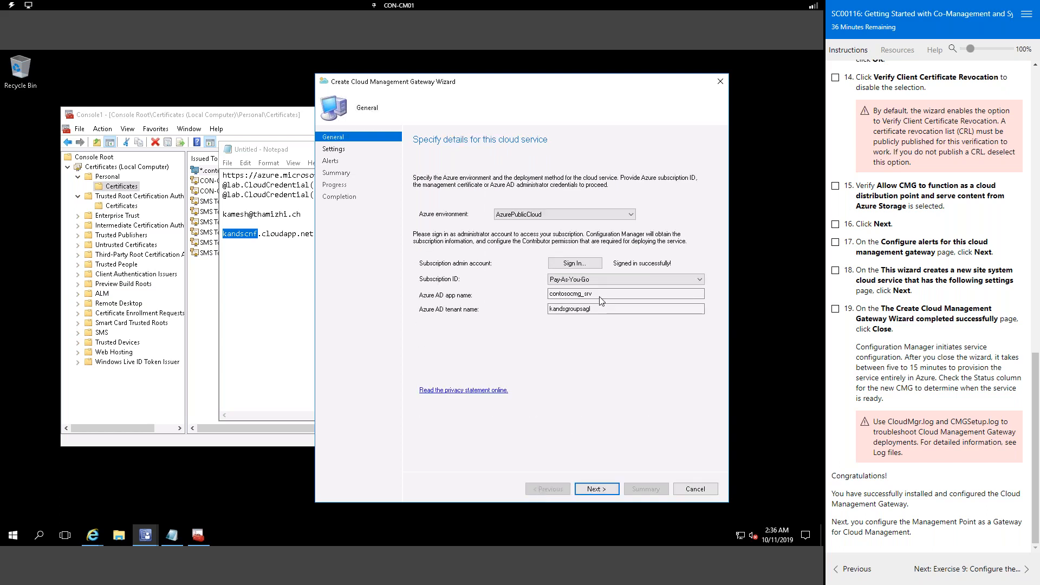
drag(600, 297, 536, 299)
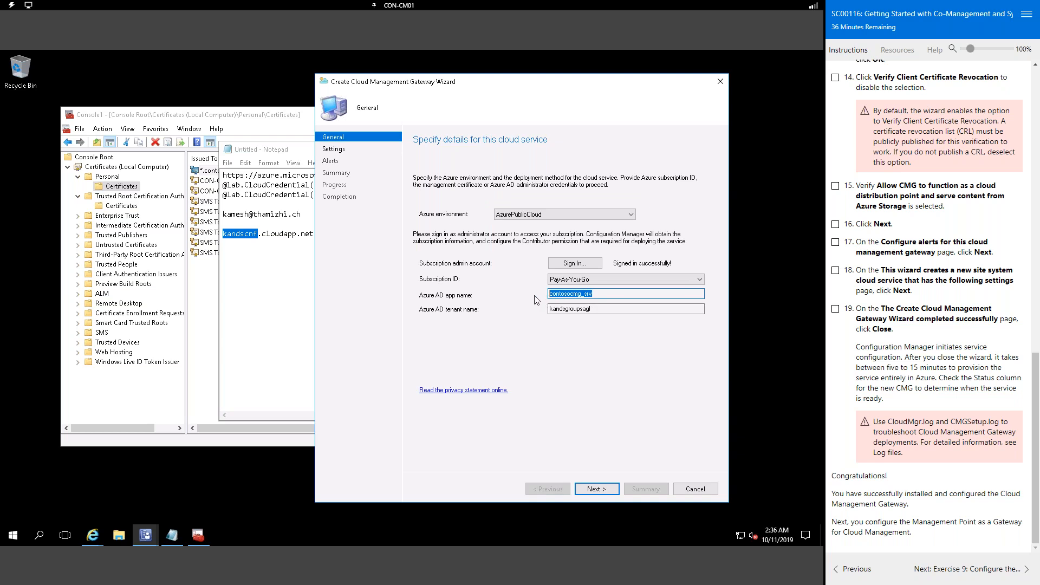
click(594, 491)
Step: Enter 'contosocmg_srv' as the service name and dismiss the resulting name-length error
click(553, 212)
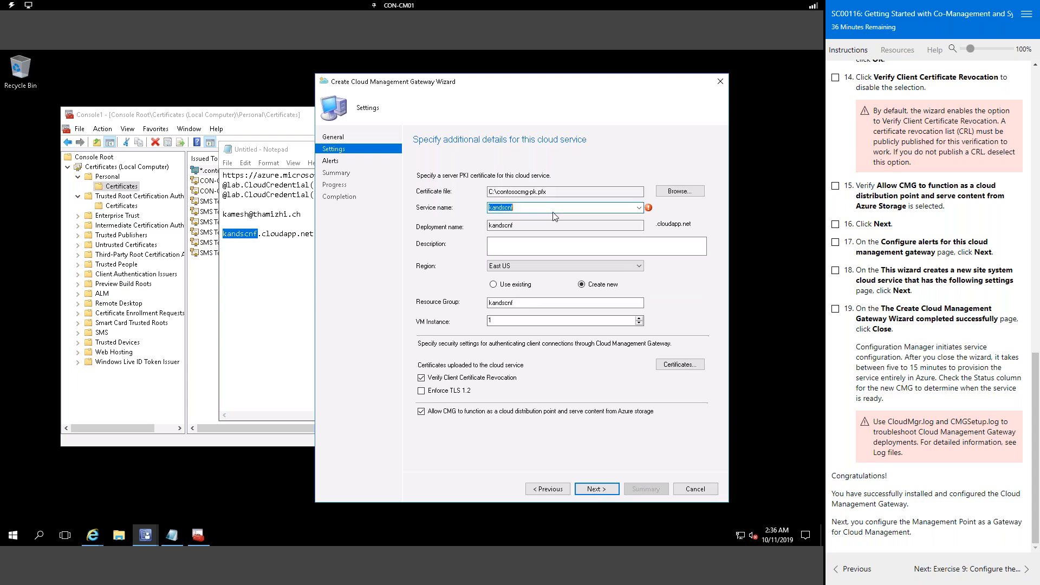
text(contosocmg_srv)
key(Tab)
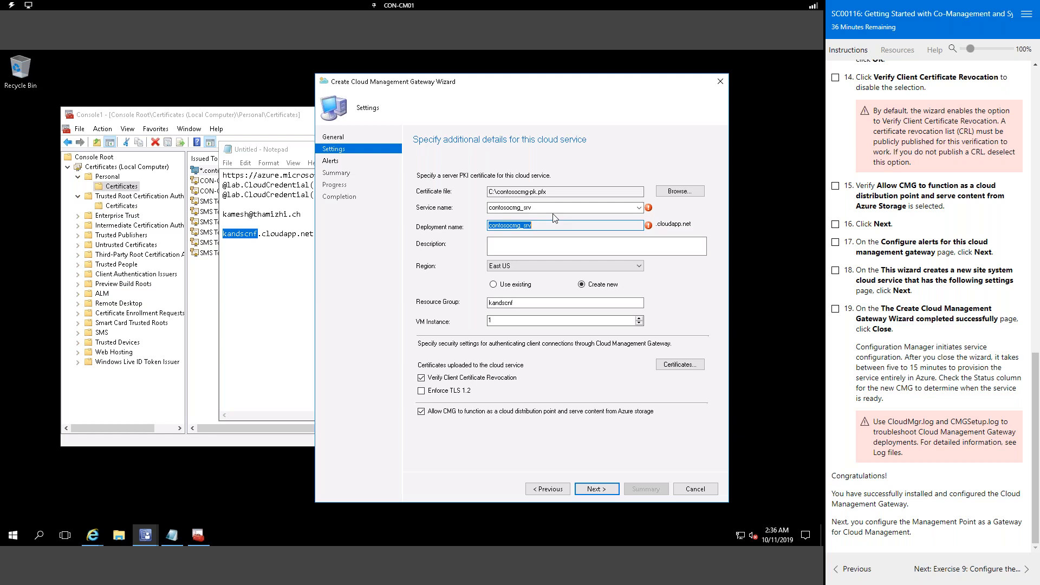
click(593, 487)
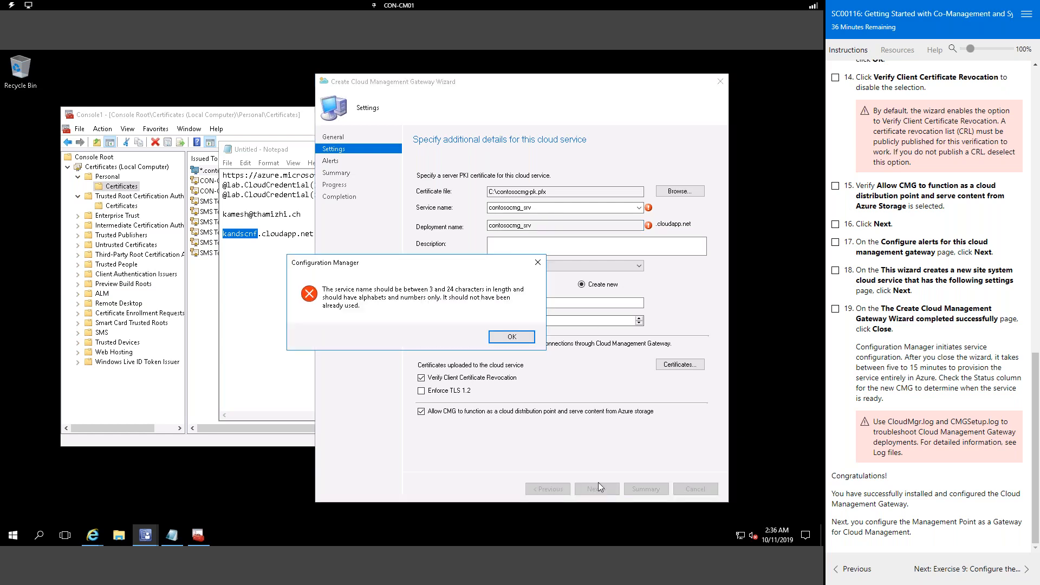
click(512, 337)
Step: Reselect the service name and paste contosocmg into Resource Group, then dismiss the CName error
double_click(539, 210)
key(ctrl+c)
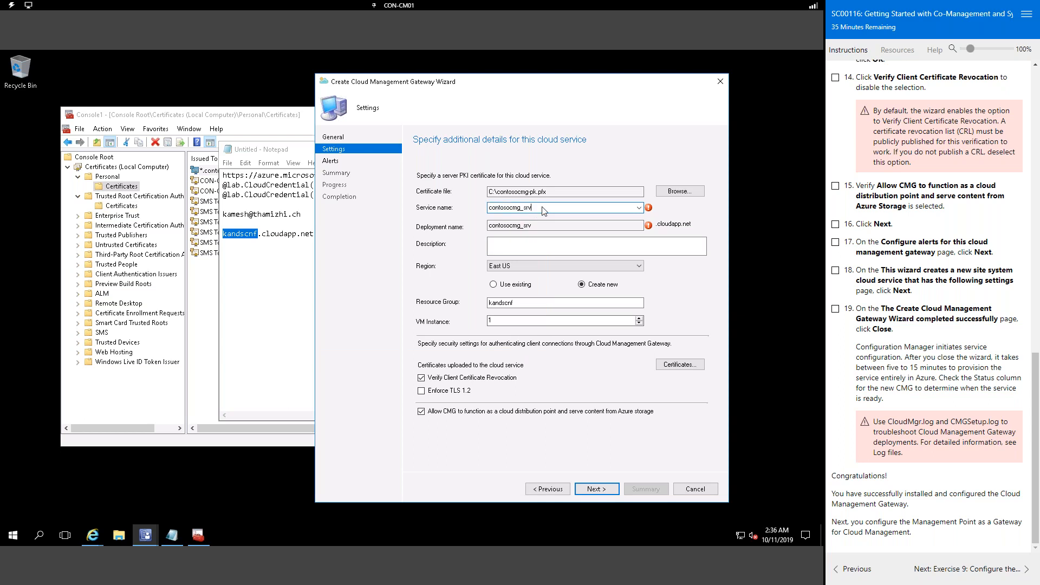
key(Tab)
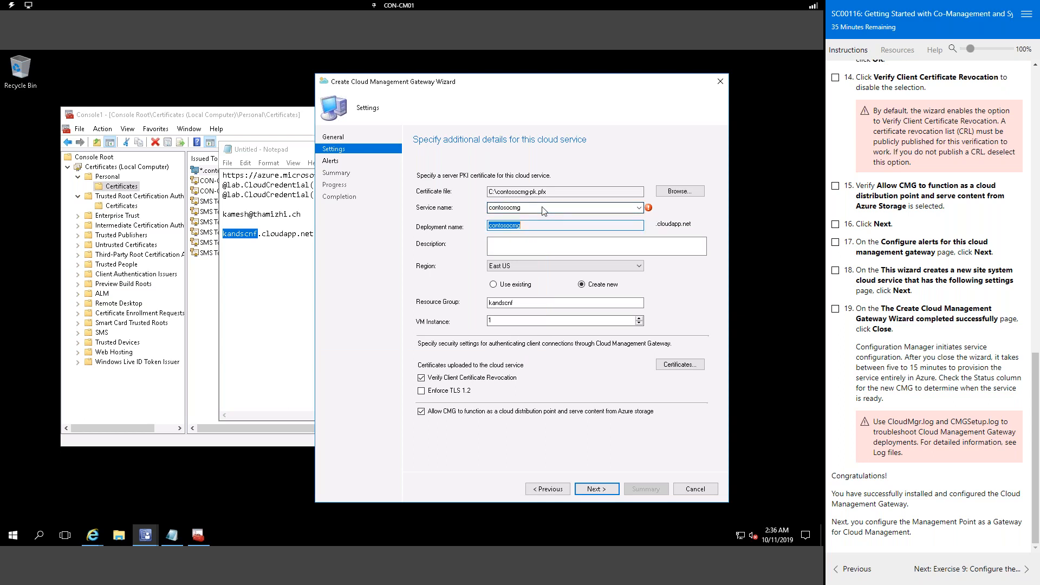
click(531, 303)
double_click(531, 303)
key(ctrl+v)
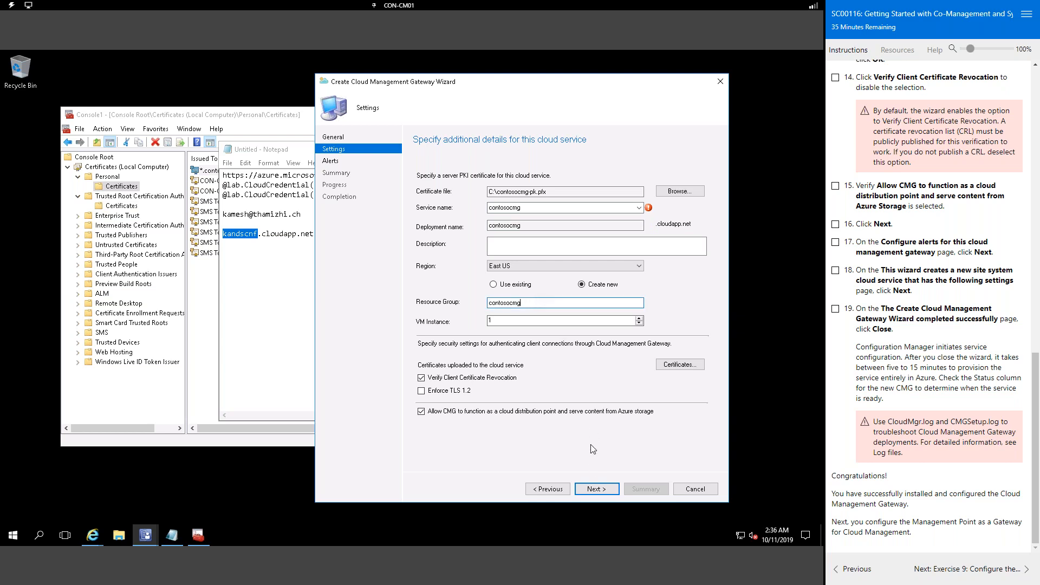
click(592, 489)
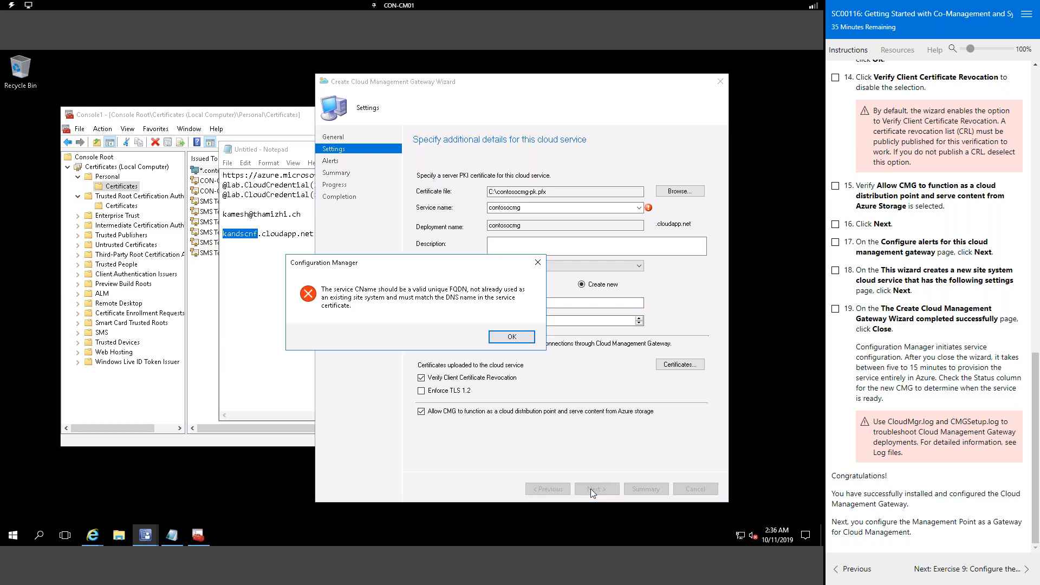
click(529, 342)
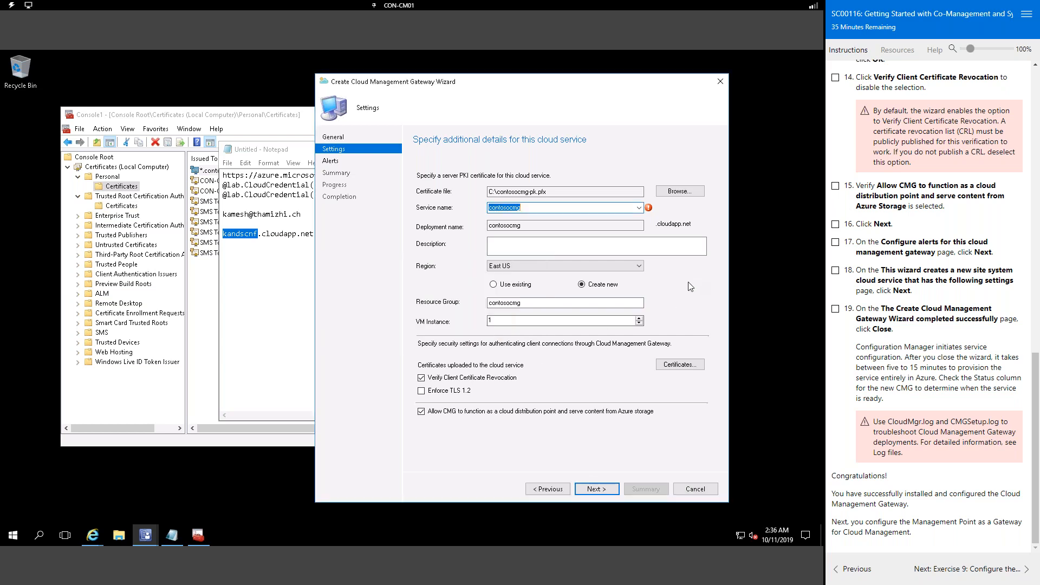